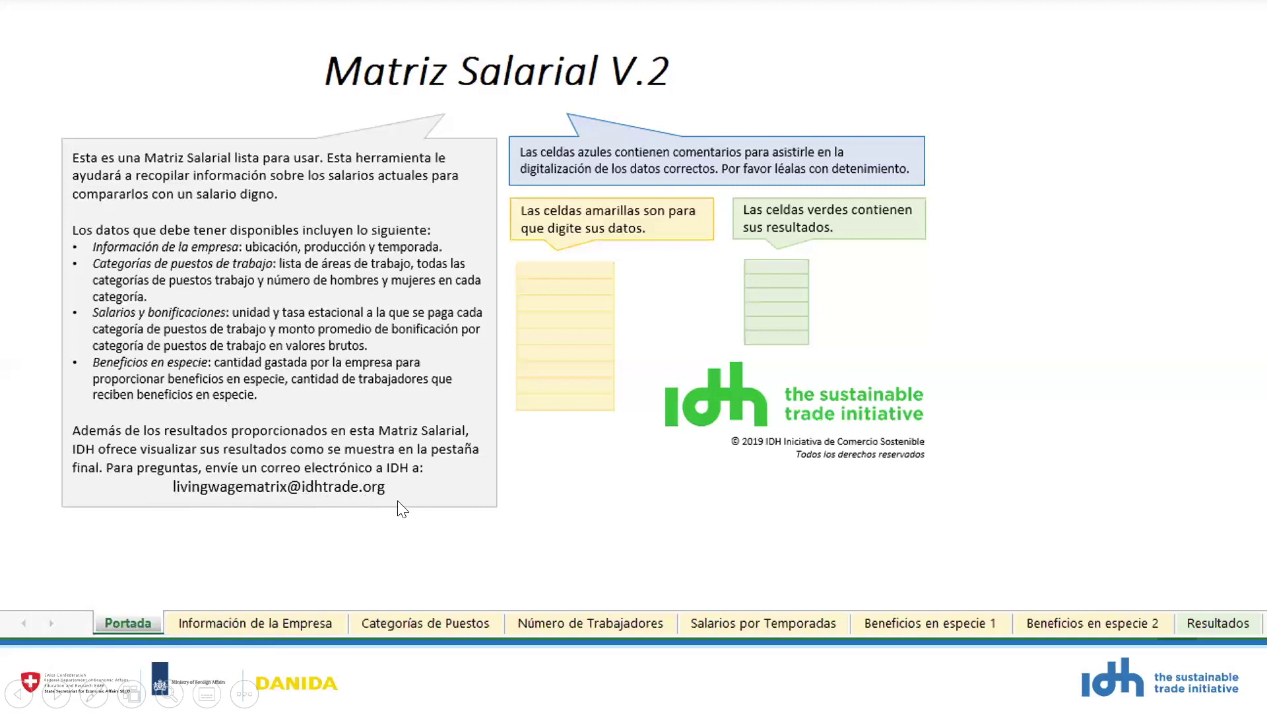
# Paste the example company contact details into E4 of the Información de la Empresa sheet
pyautogui.click(258, 621)
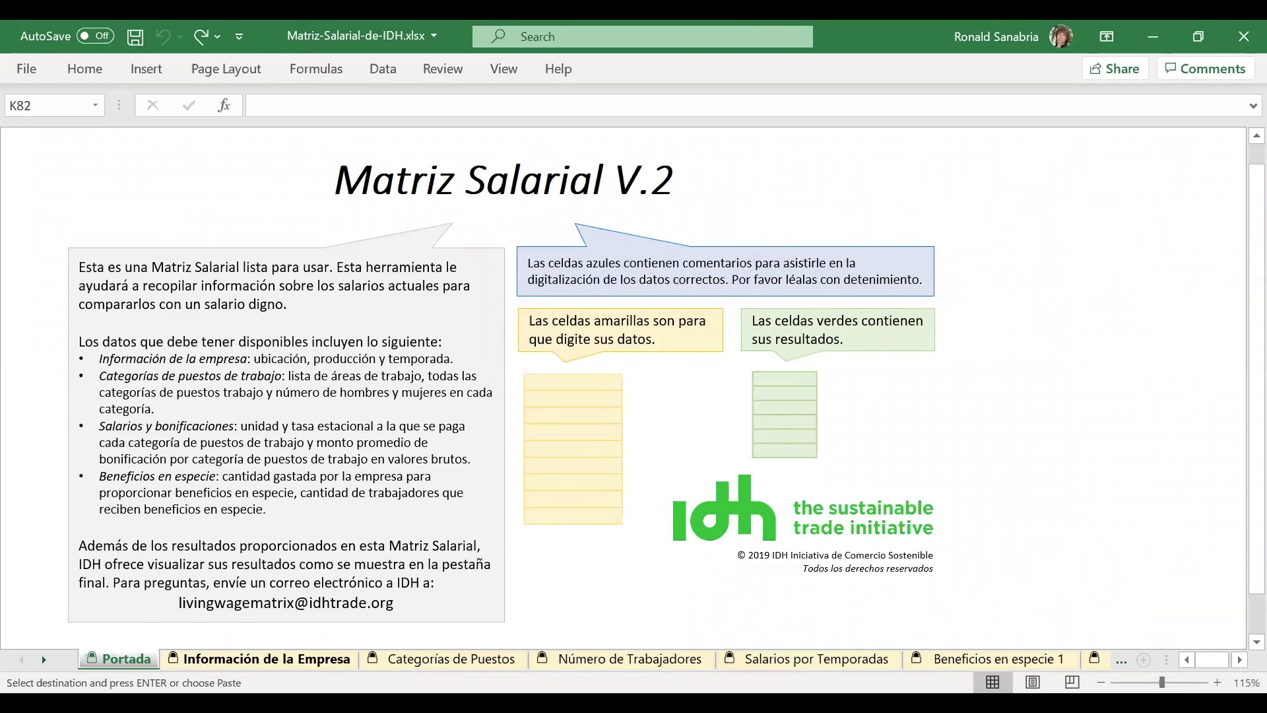
pyautogui.click(260, 659)
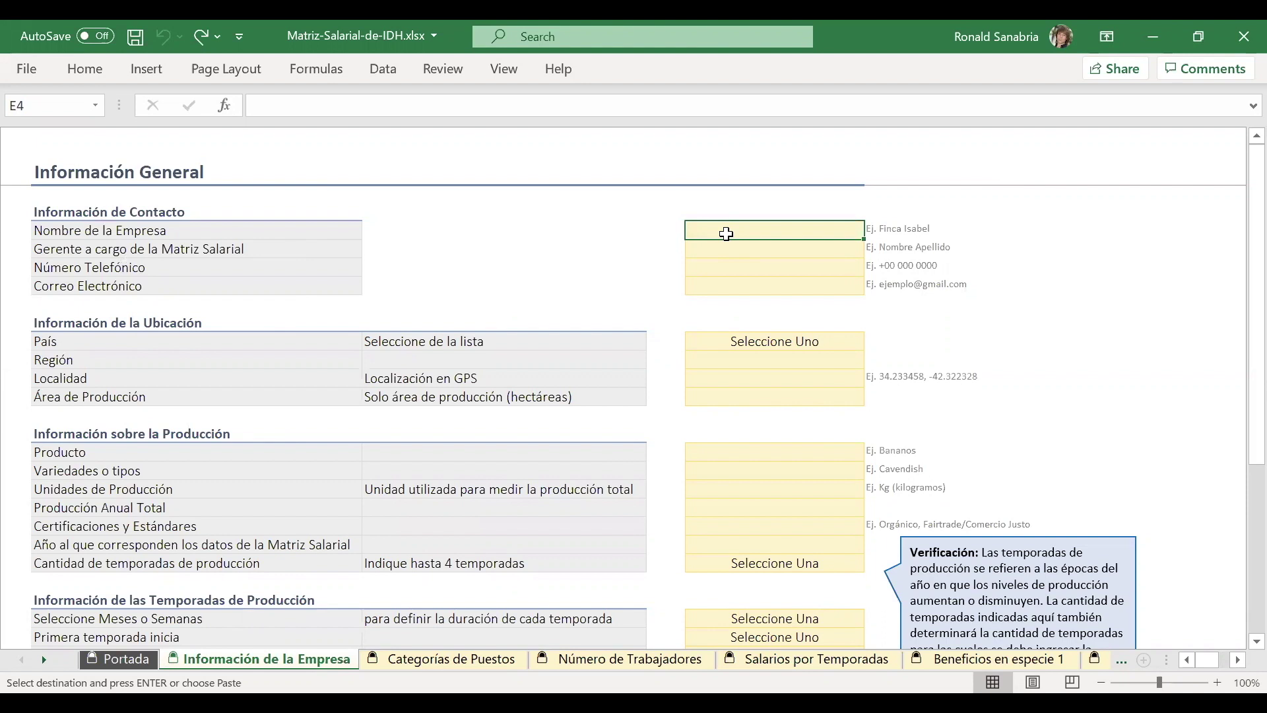
pyautogui.hotkey('ctrl', 'v')
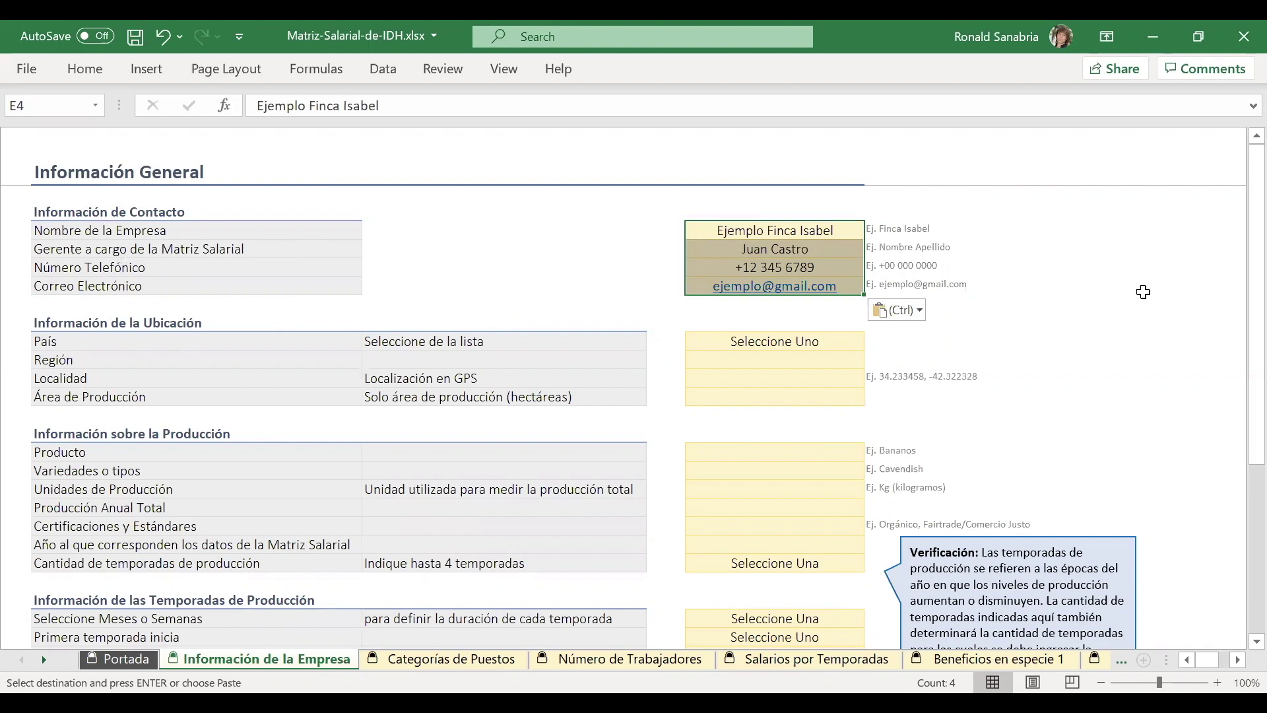
pyautogui.click(1025, 342)
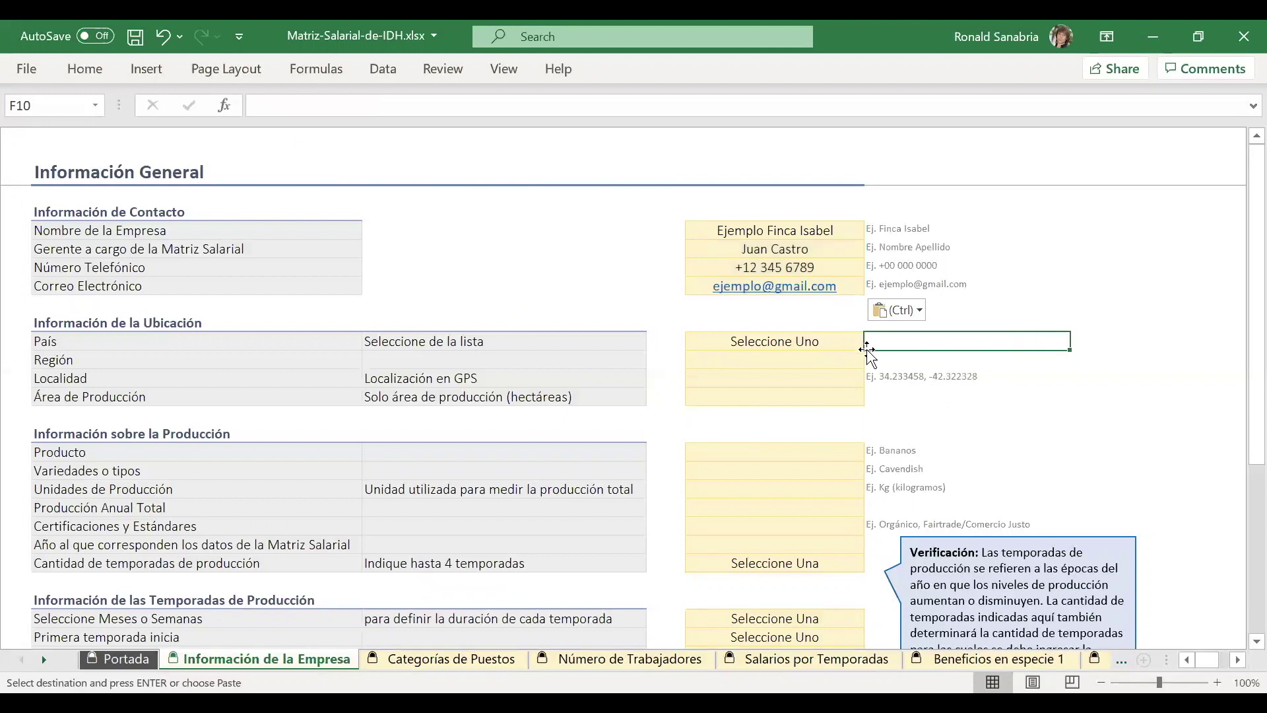
# Set País in E10 to Ecuador from the country dropdown
pyautogui.click(820, 345)
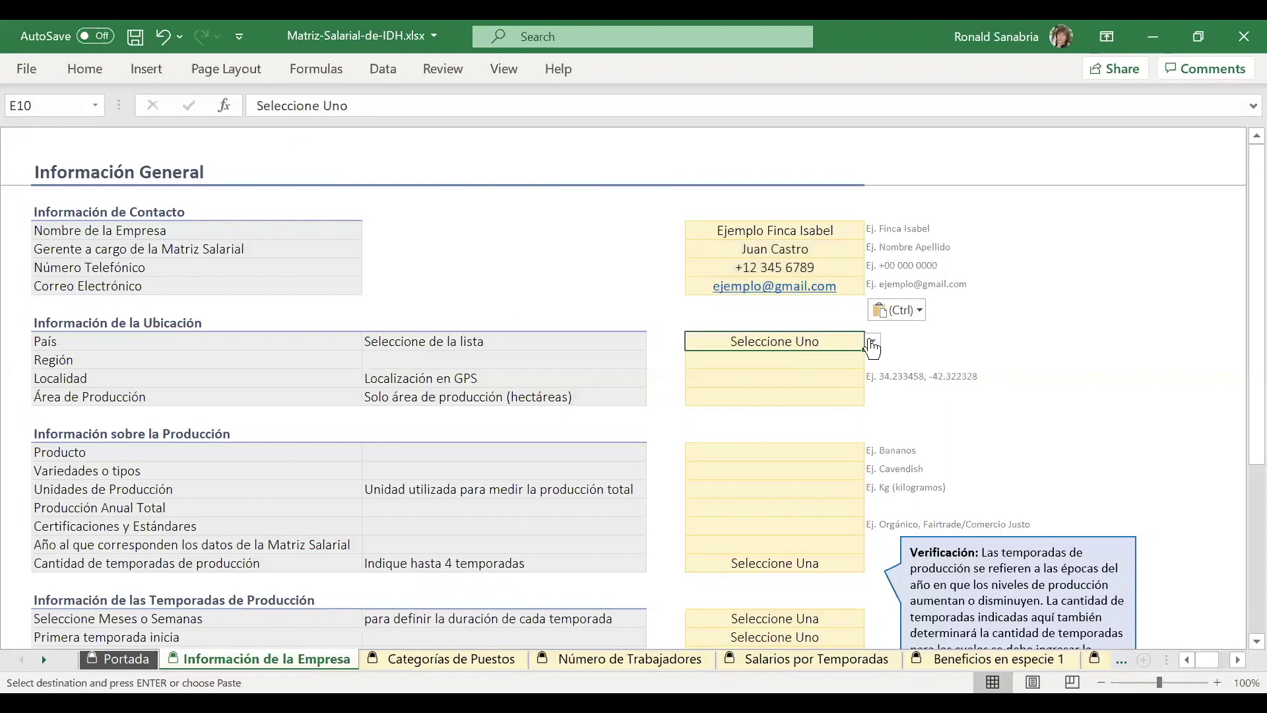
pyautogui.click(872, 342)
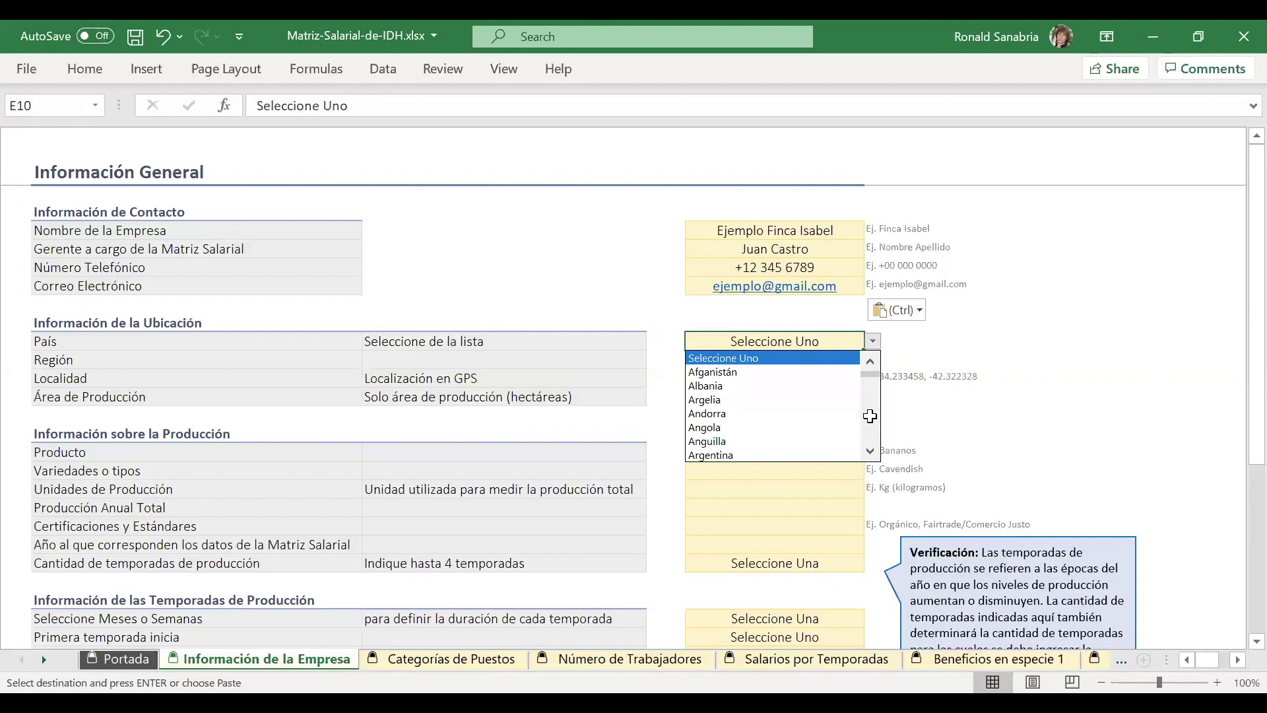
pyautogui.scroll(-3, 870, 416)
pyautogui.scroll(-5, 870, 416)
pyautogui.scroll(-3, 870, 416)
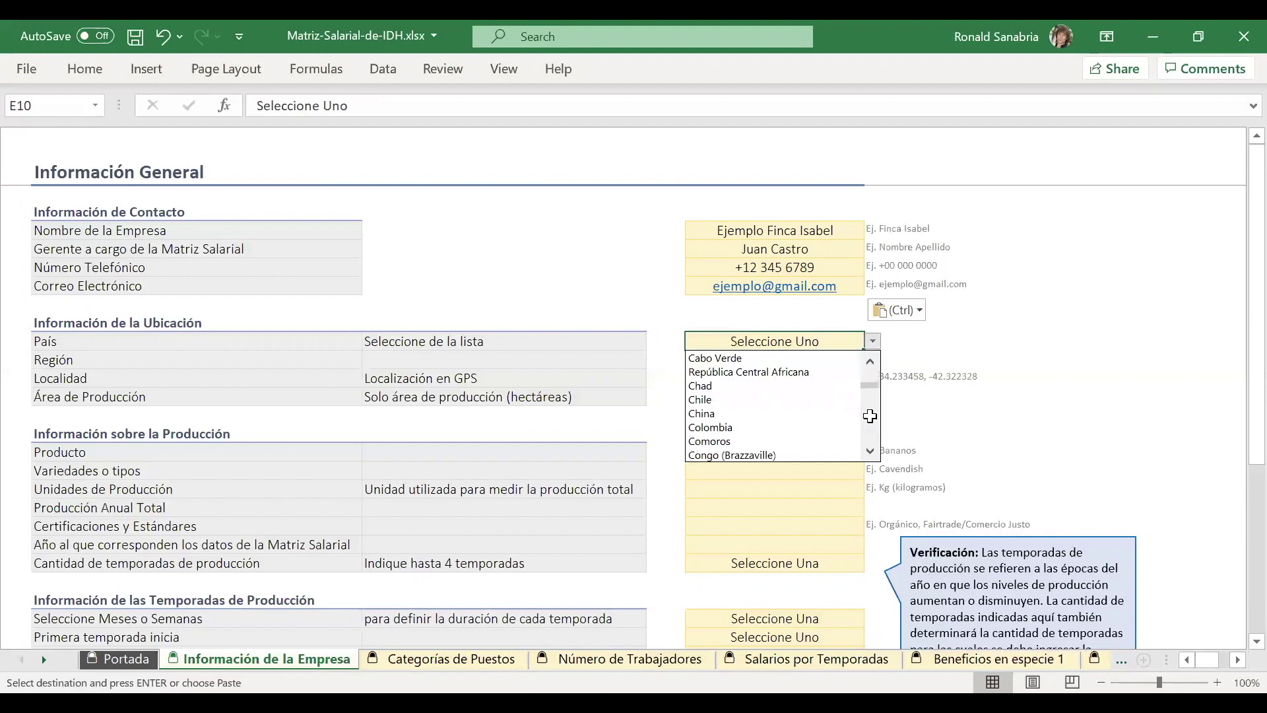
pyautogui.scroll(-3, 870, 416)
pyautogui.scroll(-3, 870, 416)
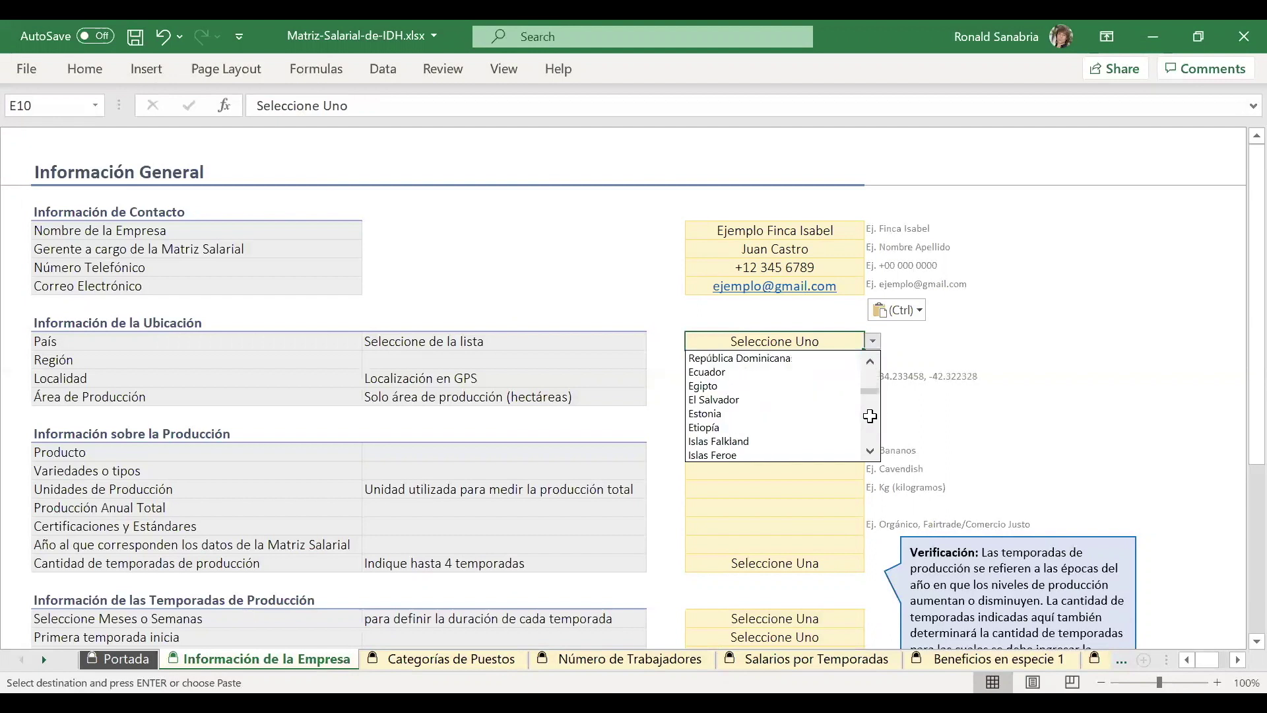
pyautogui.click(815, 373)
pyautogui.click(804, 365)
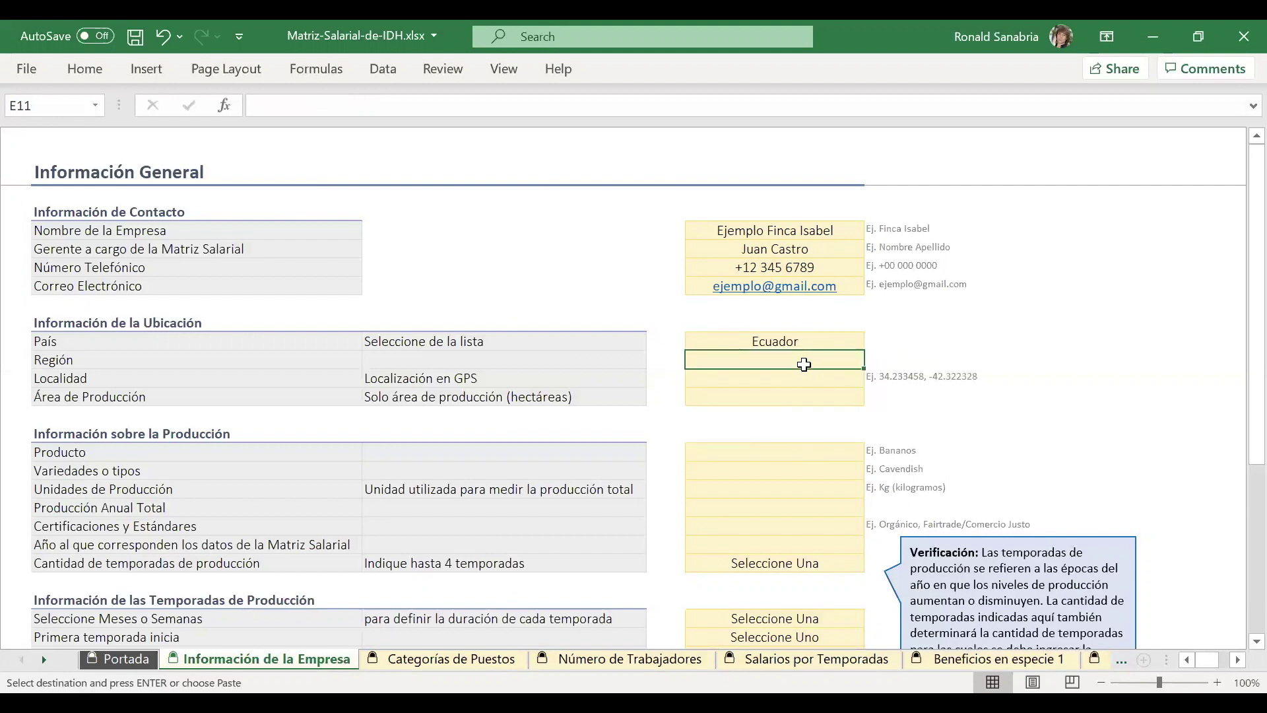
# Enter El Oro as the Región and paste GPS coordinates 34.233458, -42.322328 into Localidad
pyautogui.write('El')
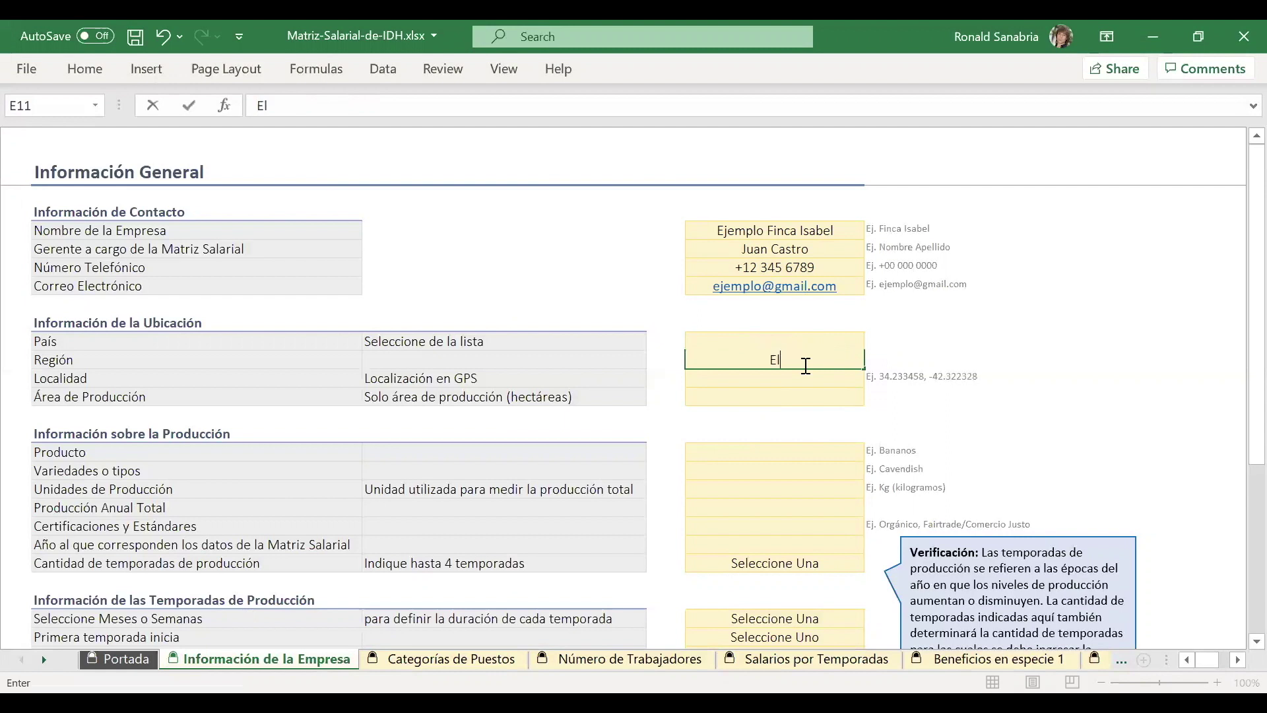
pyautogui.write(' Oro')
pyautogui.click(784, 385)
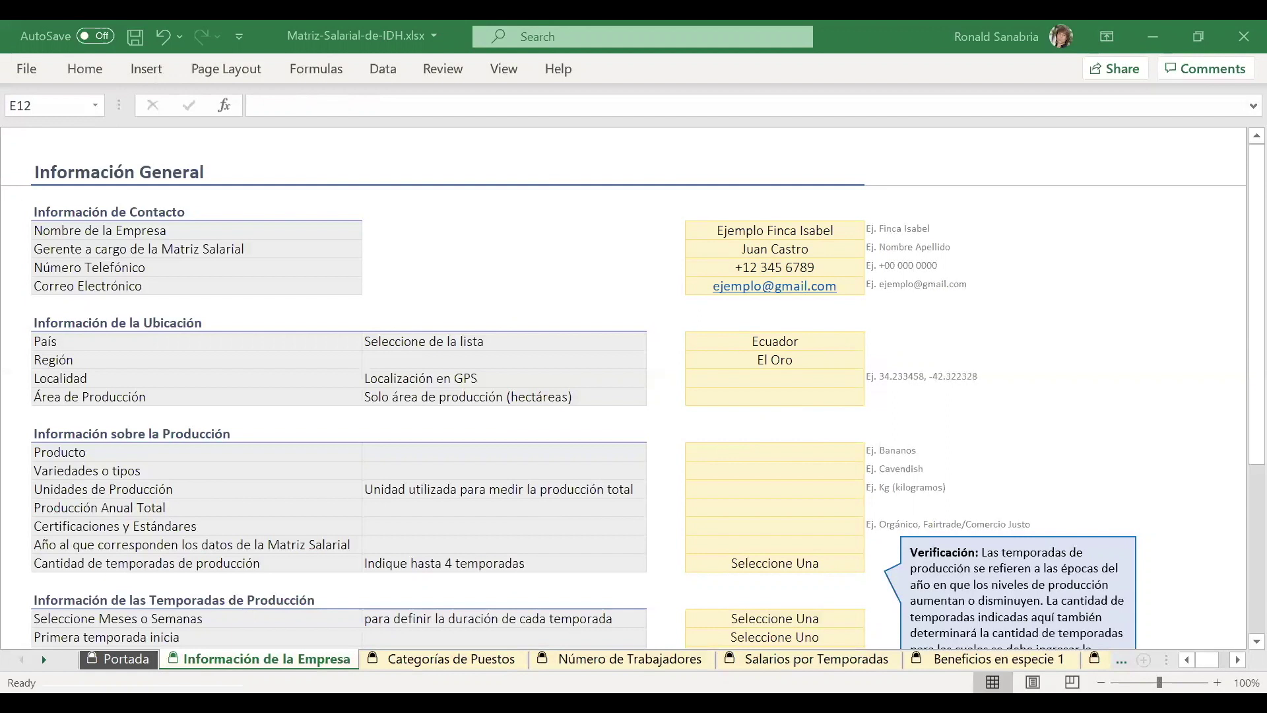
pyautogui.hotkey('ctrl', 'c')
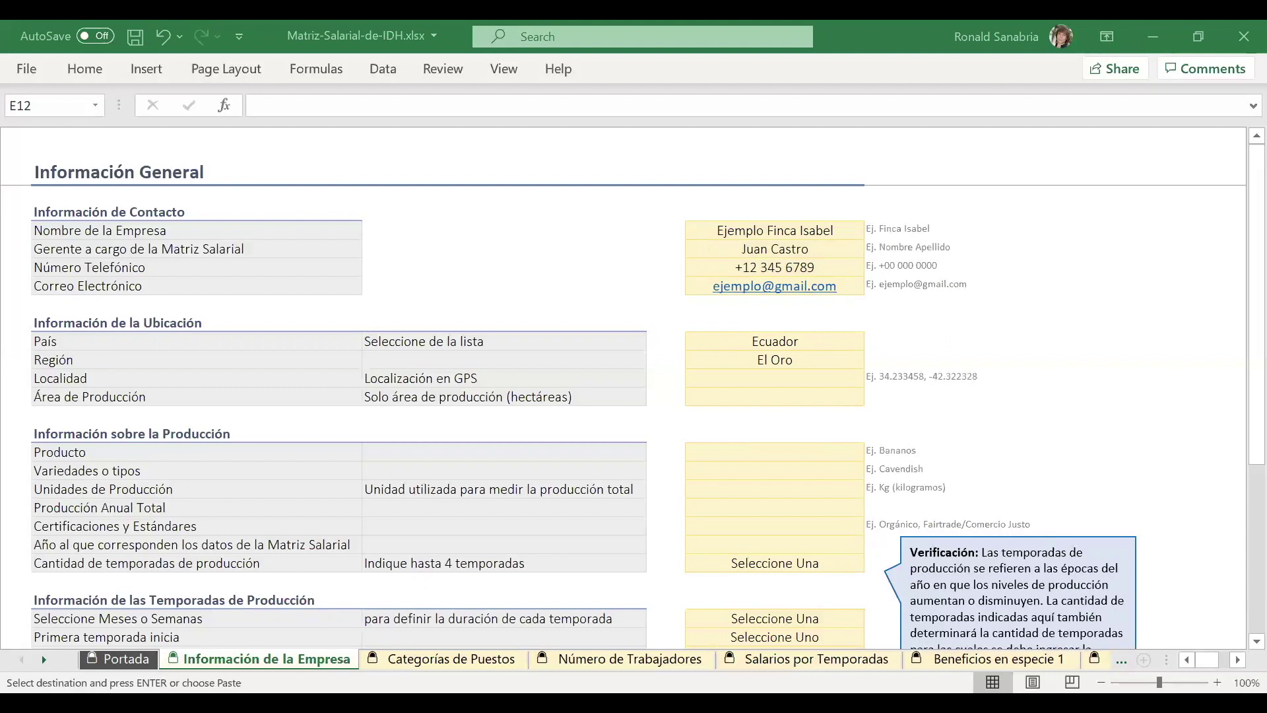
pyautogui.click(708, 379)
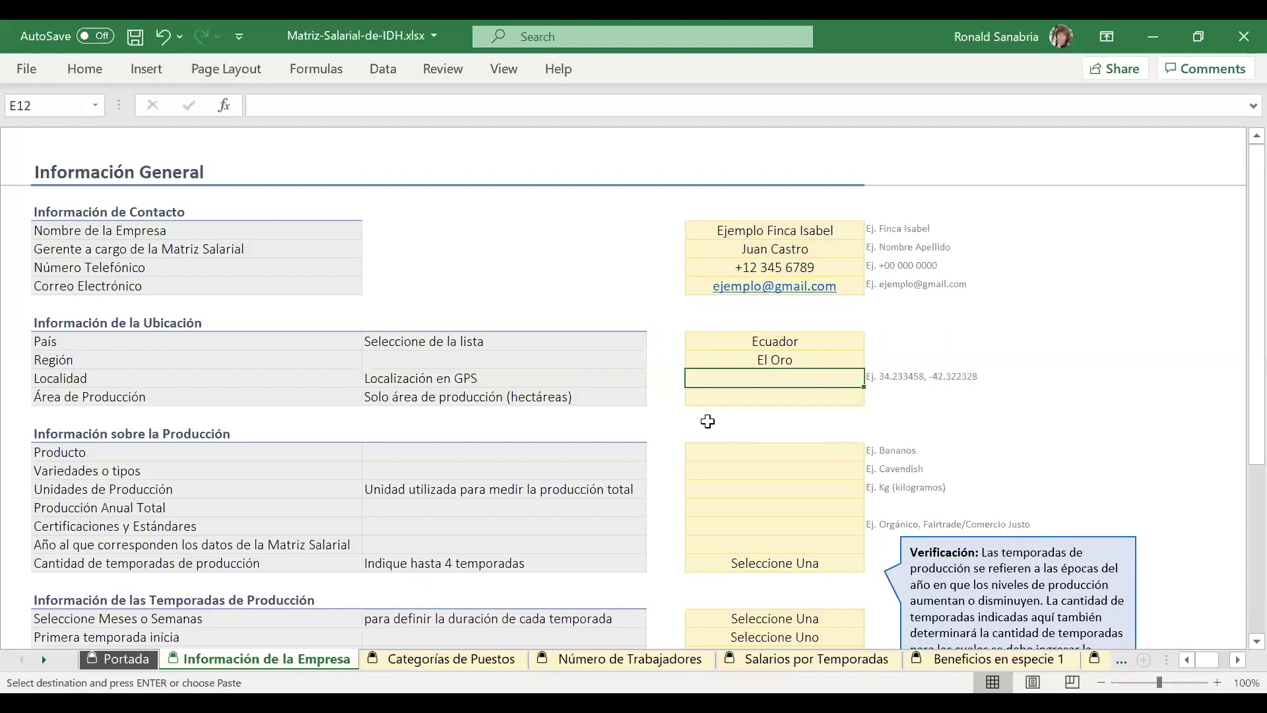
pyautogui.hotkey('ctrl', 'v')
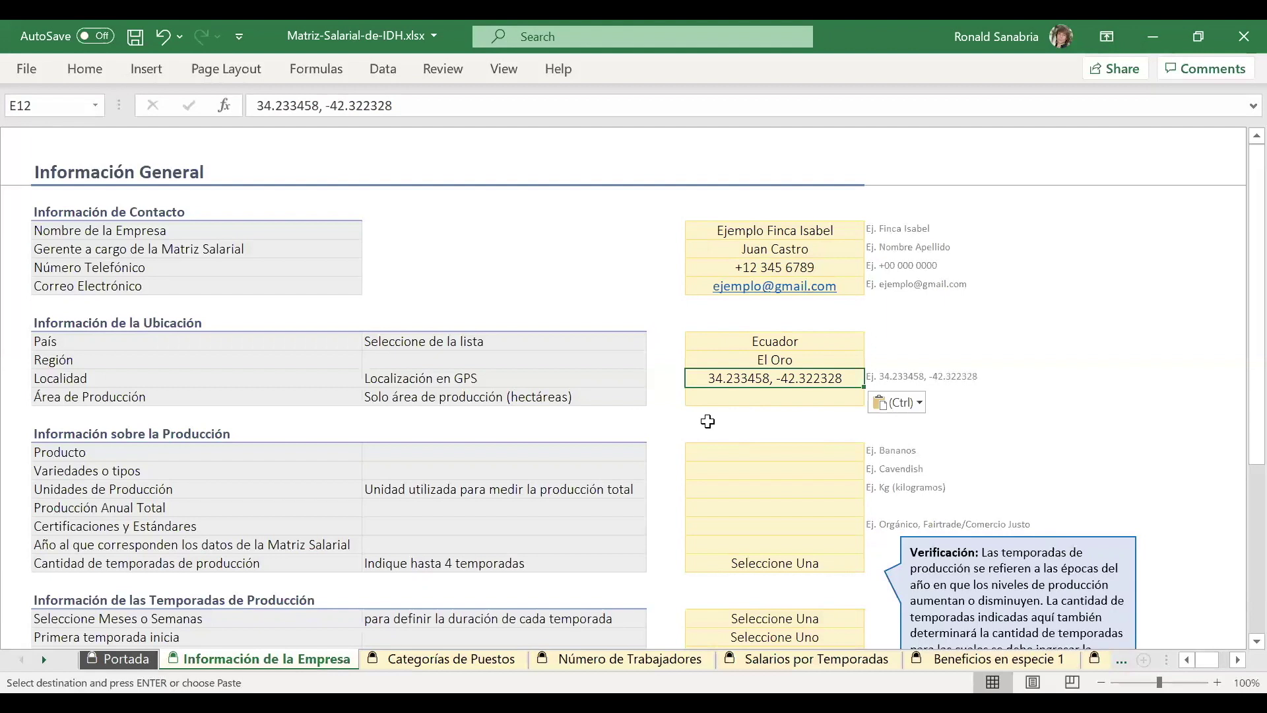
# Enter 500 as the Área de Producción
pyautogui.click(757, 400)
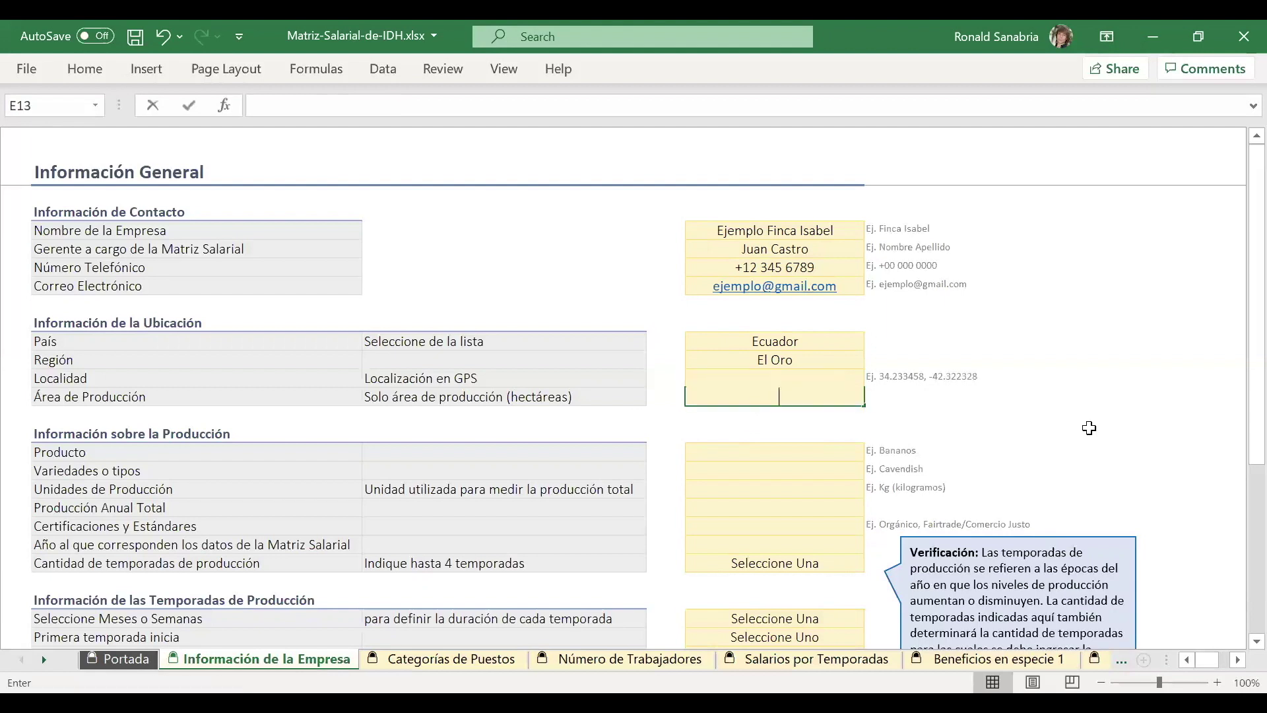
pyautogui.write('500')
pyautogui.press('Return')
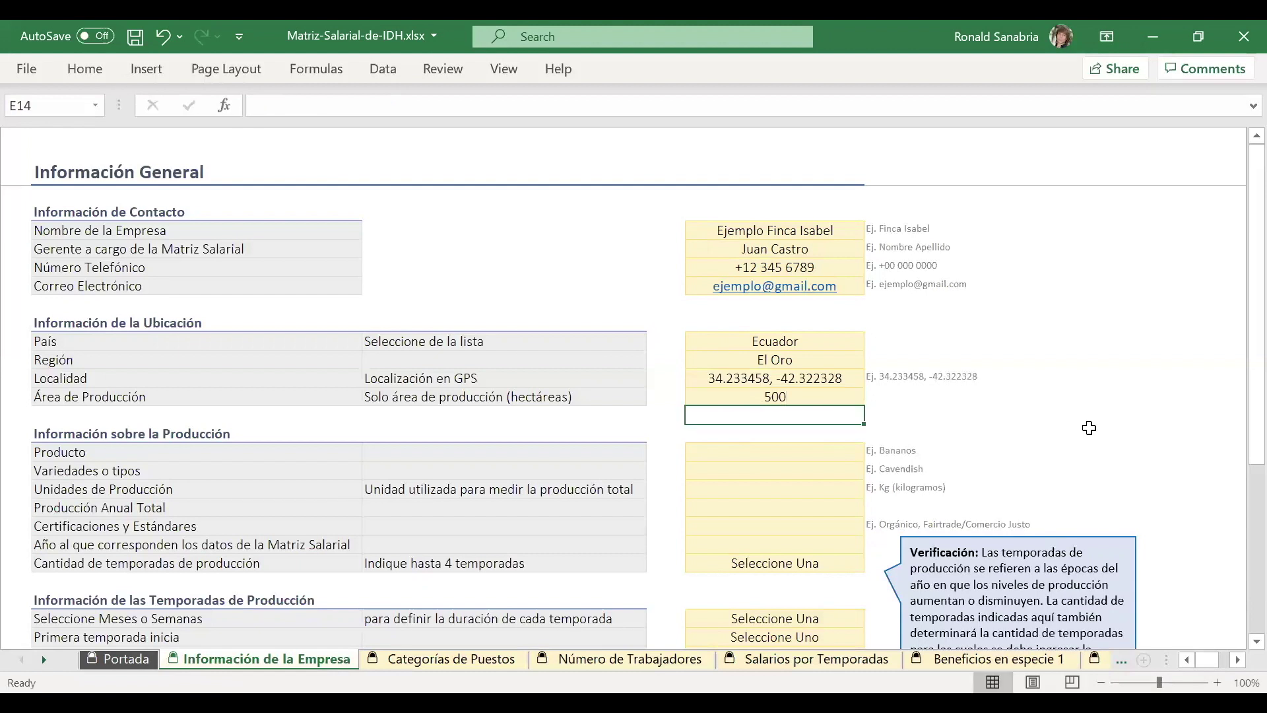
pyautogui.press('Down')
pyautogui.press('Down')
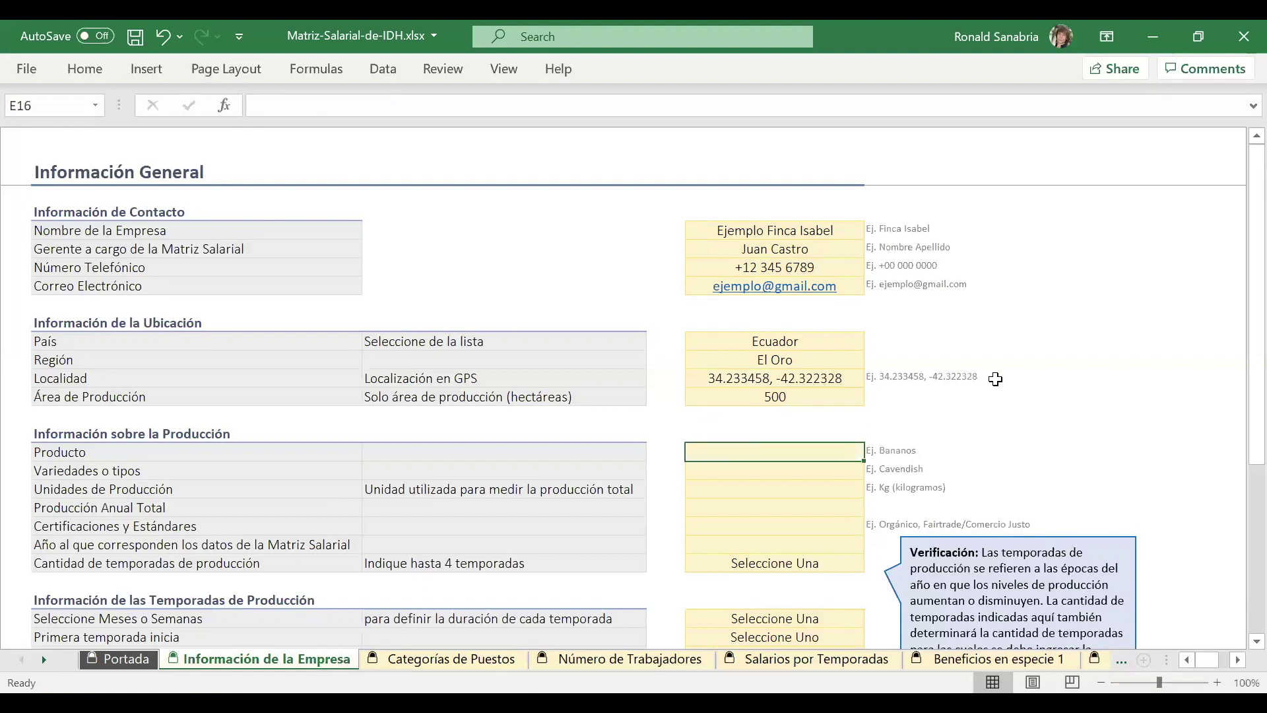
# Enter product Bananos, variety Cavendish, unit Kg and annual production 40000
pyautogui.write('Banan')
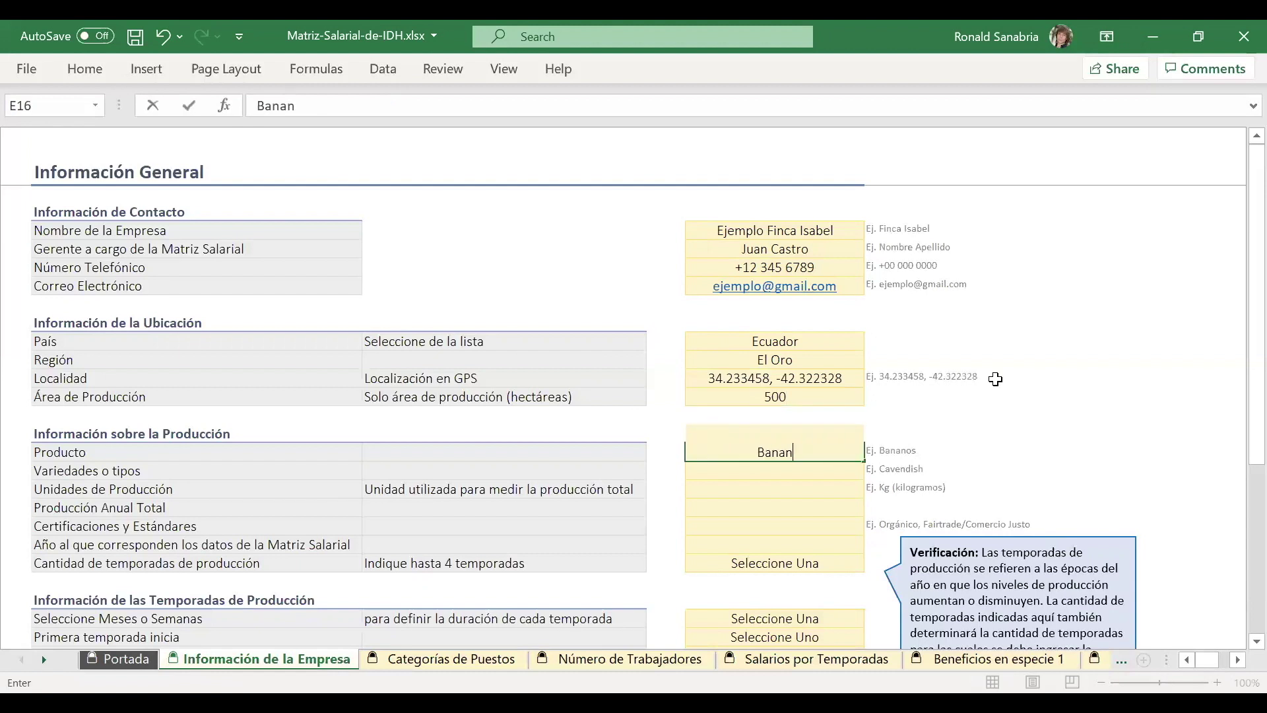
pyautogui.write('os')
pyautogui.press('Return')
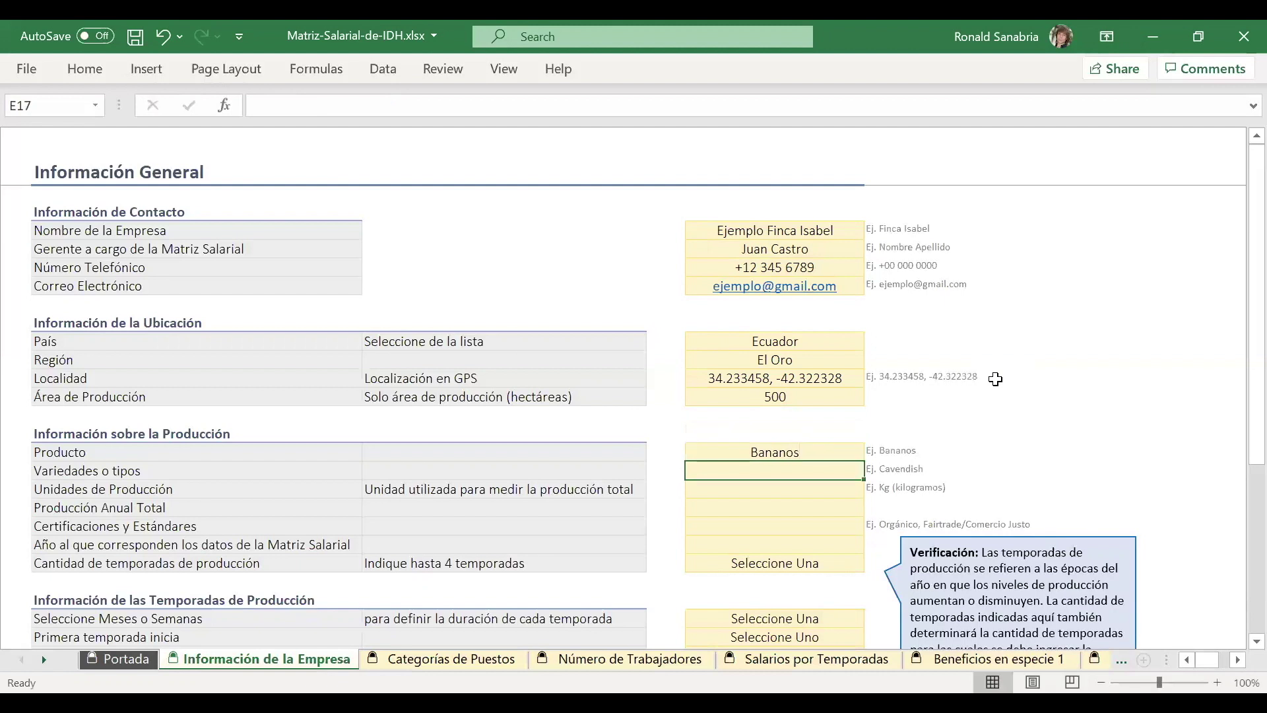
pyautogui.write('Ca')
pyautogui.write('ve')
pyautogui.write('nsd')
pyautogui.write('ish')
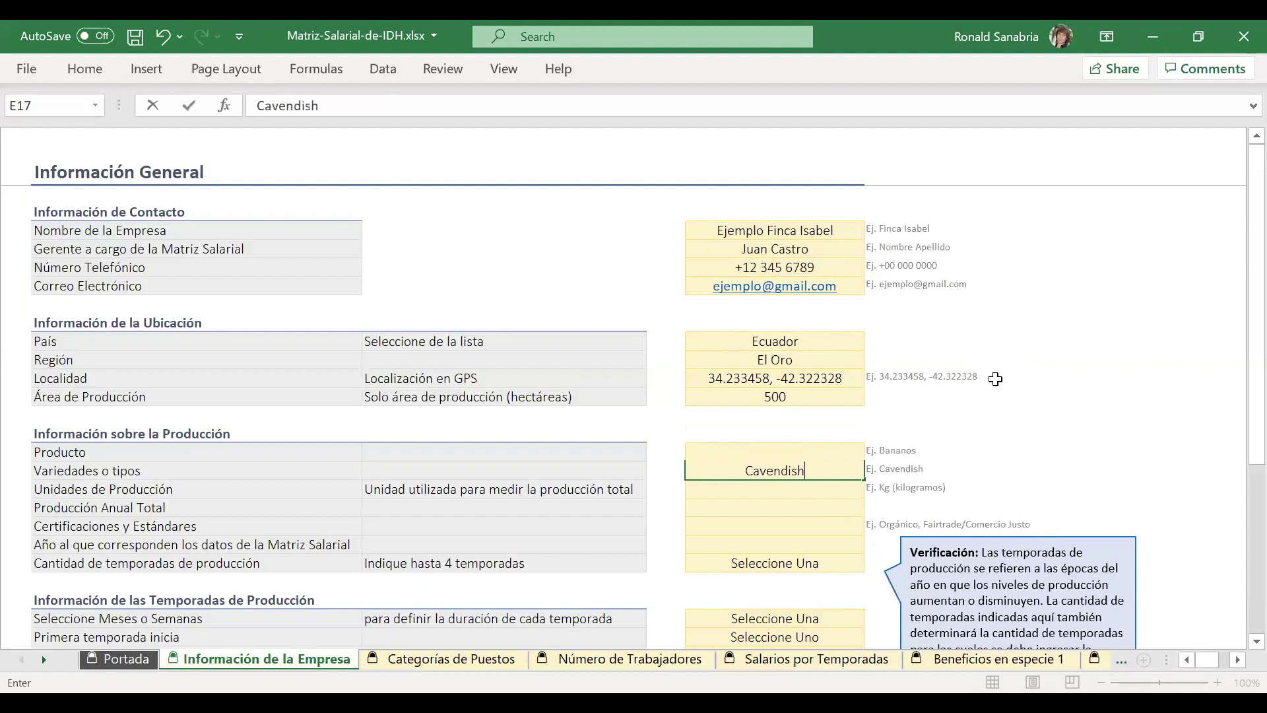
pyautogui.press('Return')
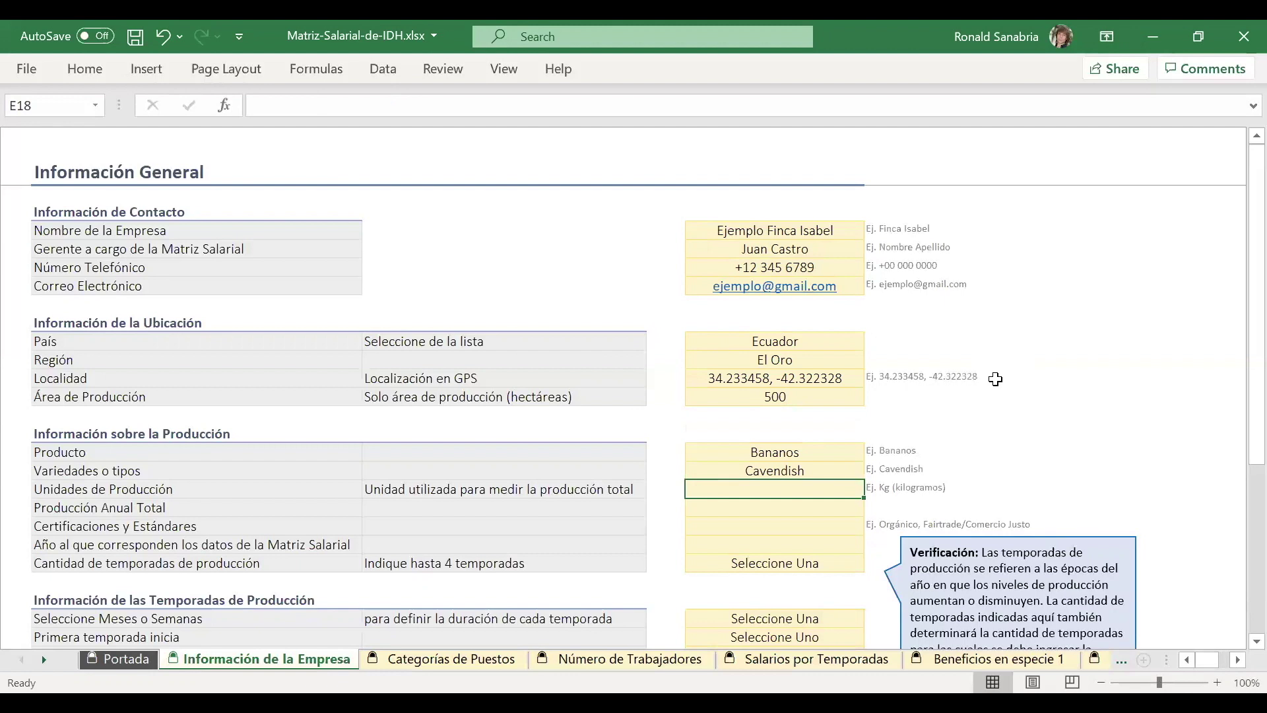
pyautogui.write('Kg')
pyautogui.press('Return')
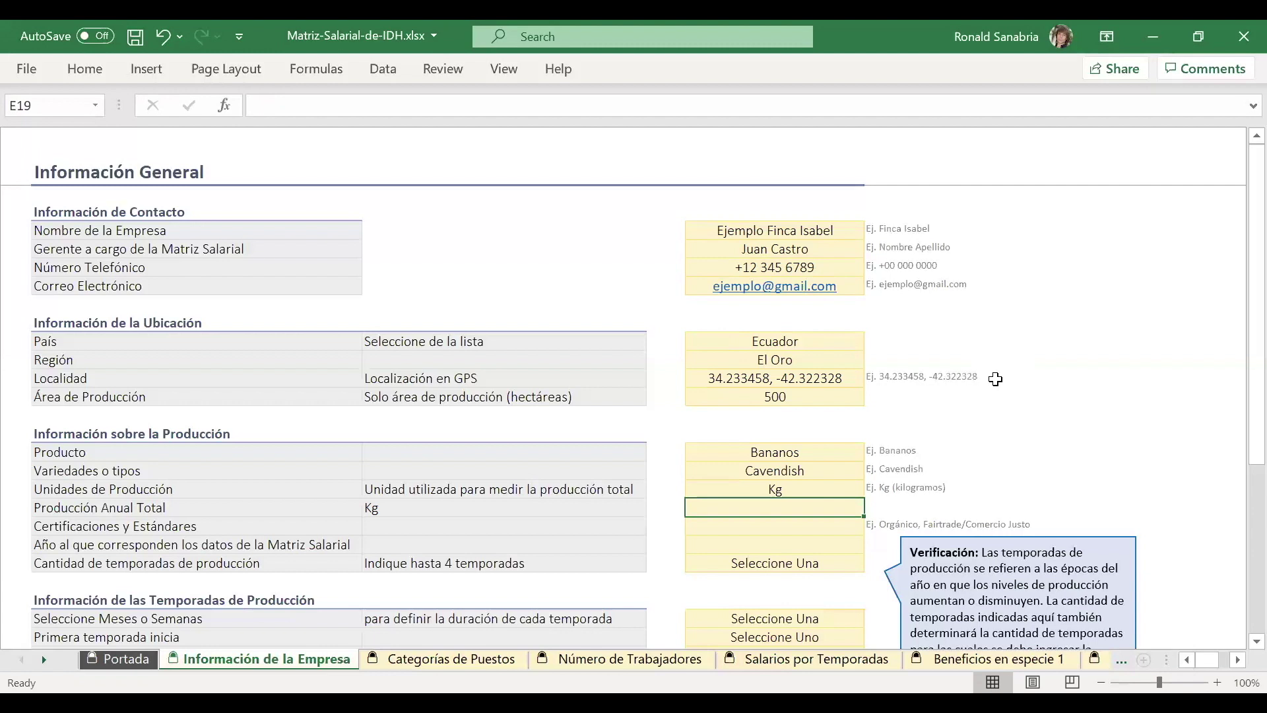
pyautogui.write('40000')
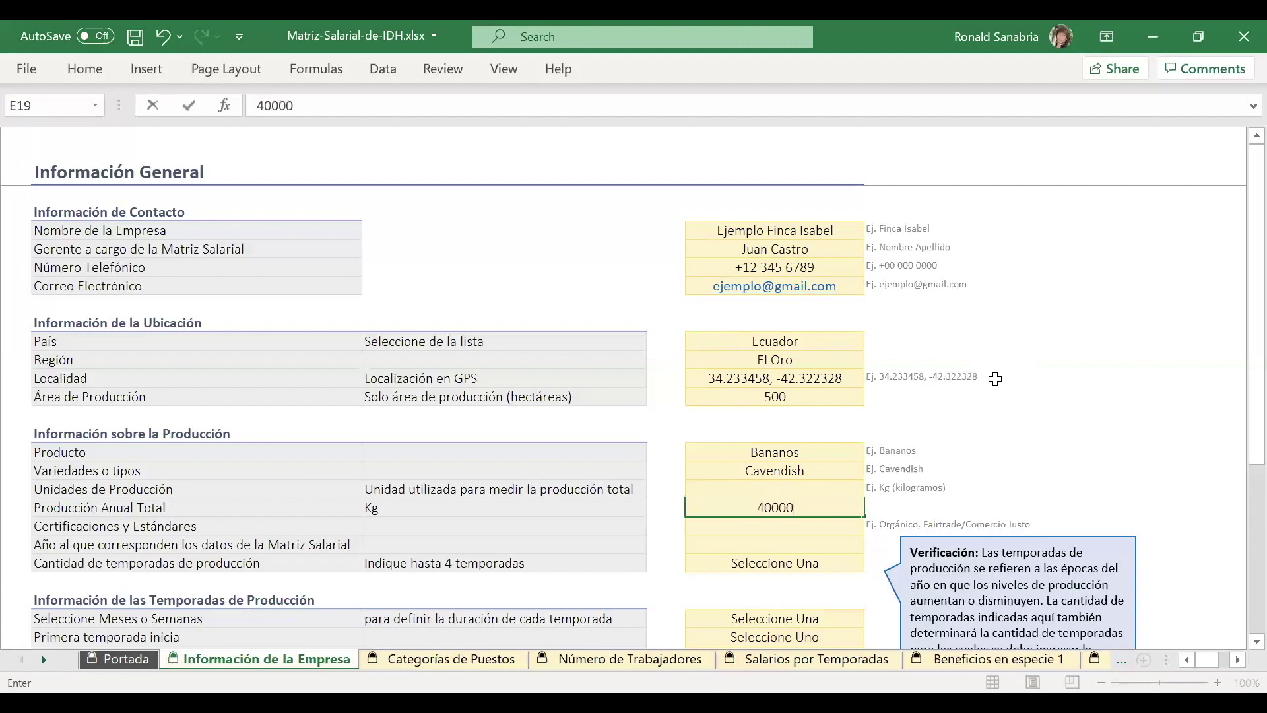
pyautogui.press('Return')
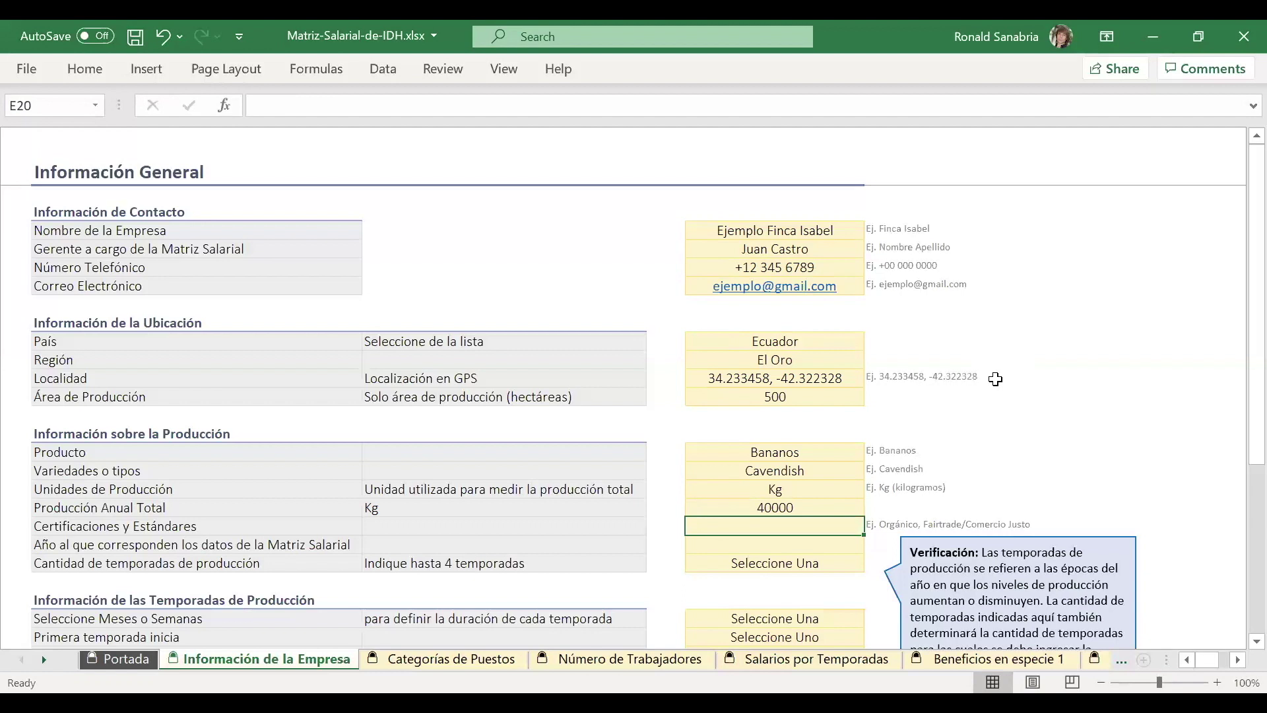
# Enter Ninguna for certifications and 2019 as the data year
pyautogui.write('Ni')
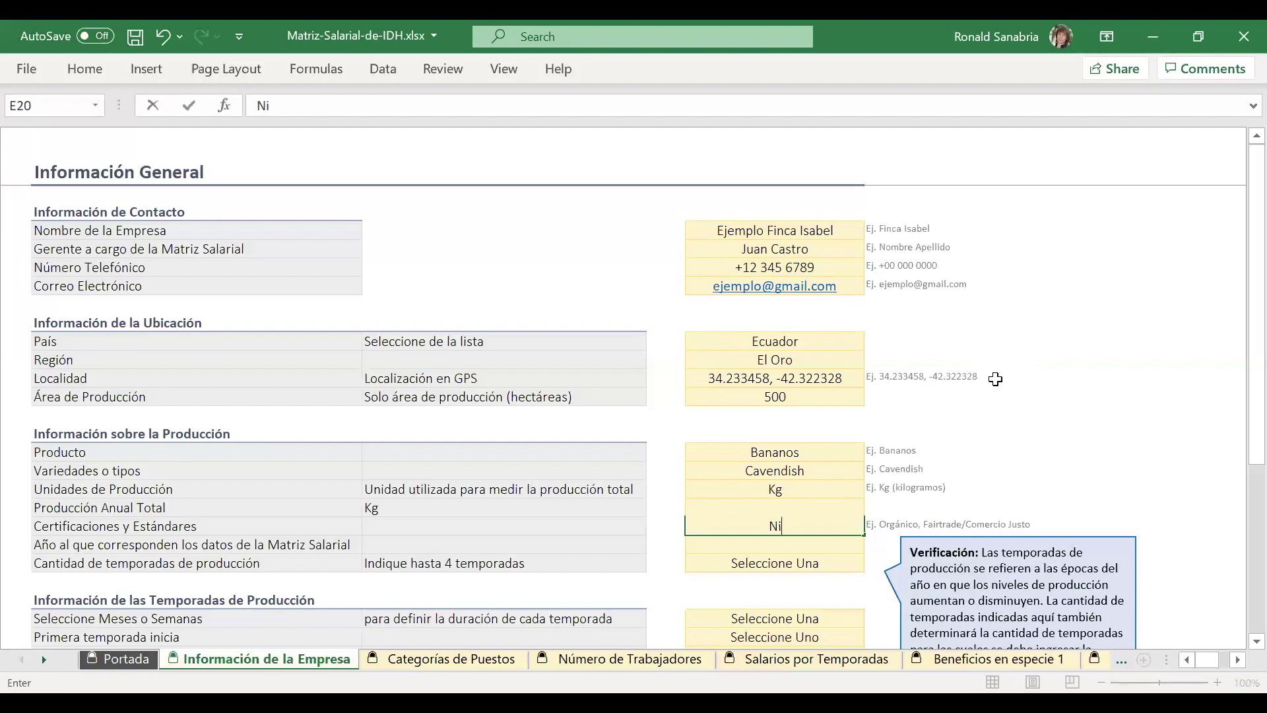
pyautogui.write('ng')
pyautogui.press('BackSpace')
pyautogui.write('nguna')
pyautogui.press('Return')
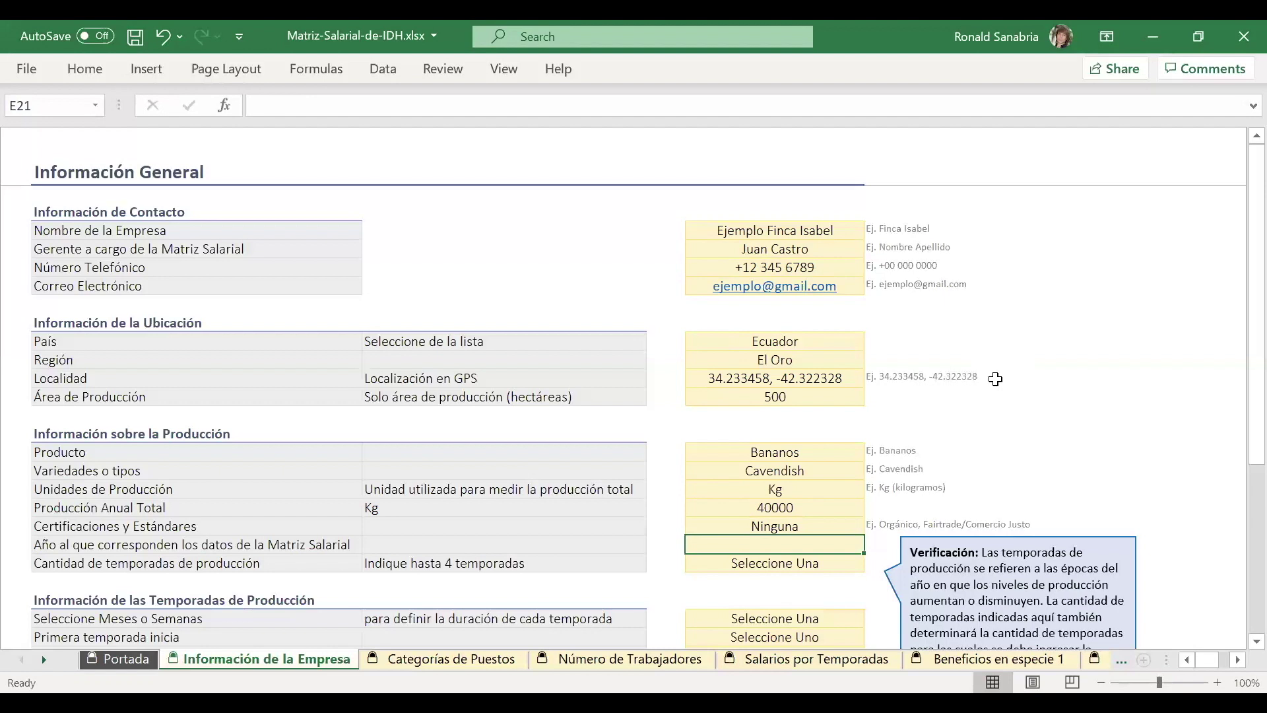
pyautogui.write('201')
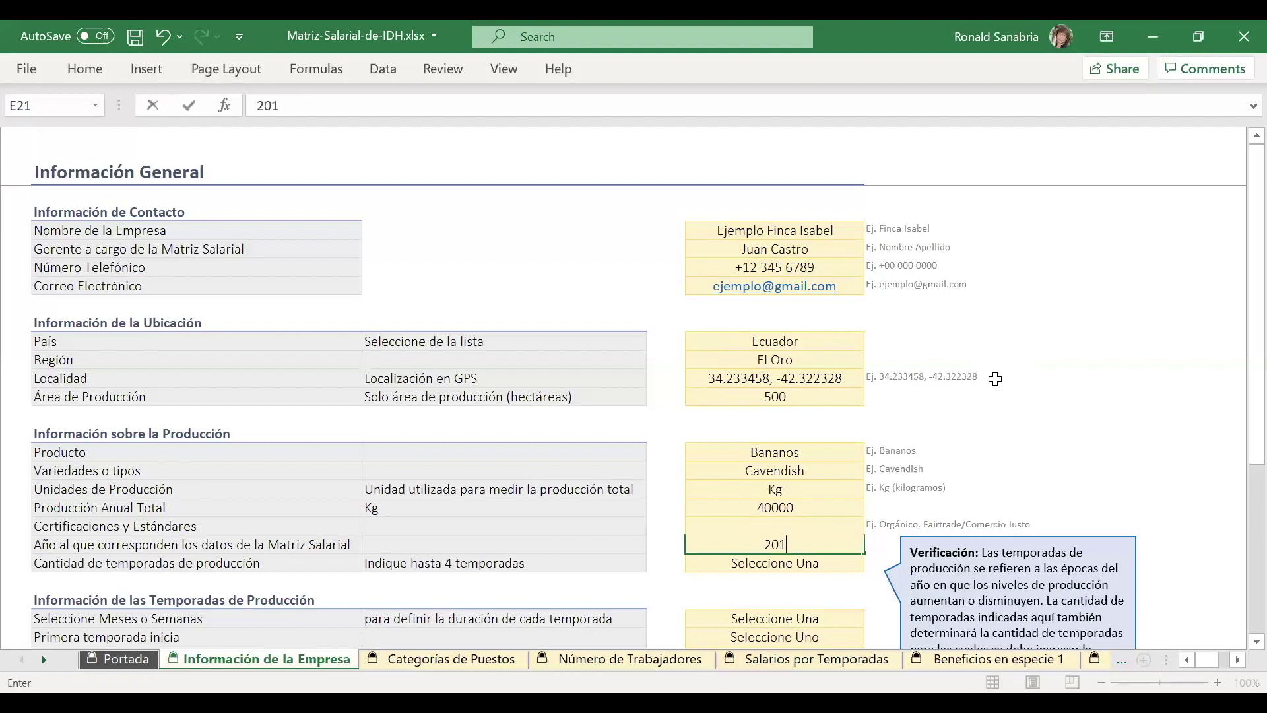
pyautogui.write('9')
pyautogui.press('Return')
pyautogui.press('Down')
pyautogui.press('Down')
pyautogui.press('Down')
pyautogui.press('Down')
pyautogui.press('Down')
pyautogui.press('Down')
pyautogui.press('Down')
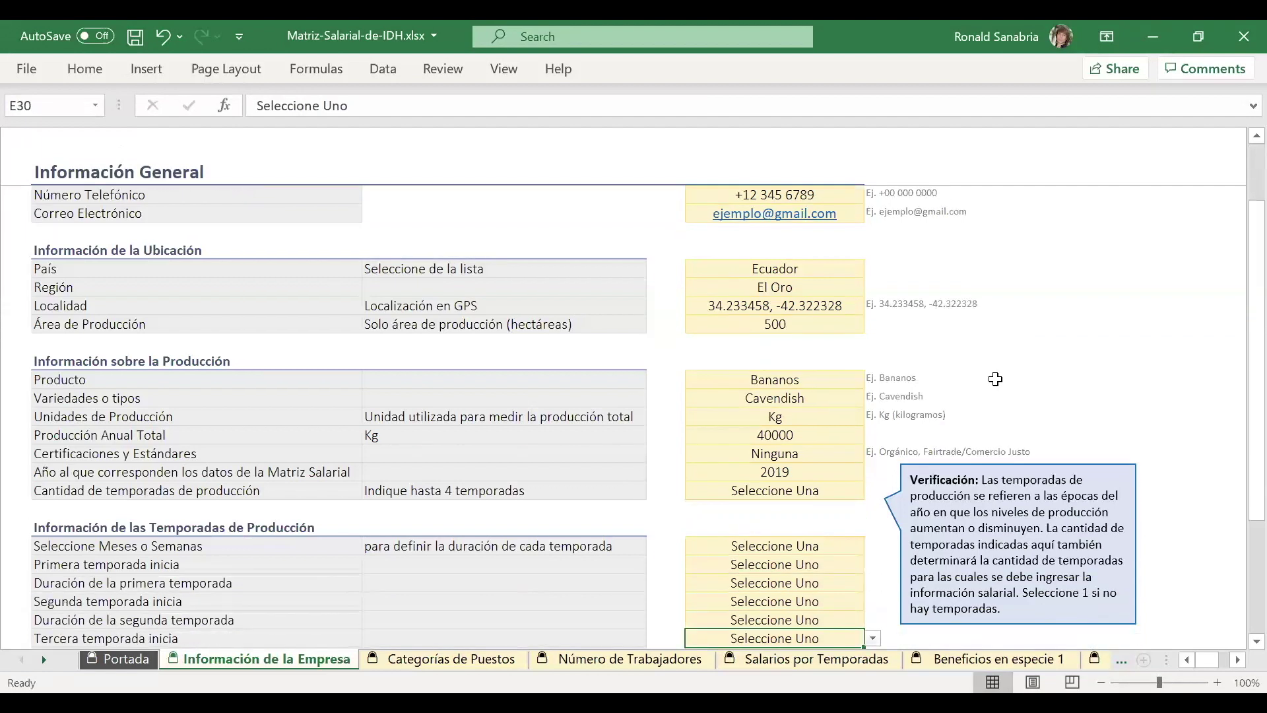
pyautogui.press('Down')
pyautogui.press('Down')
pyautogui.press('Down')
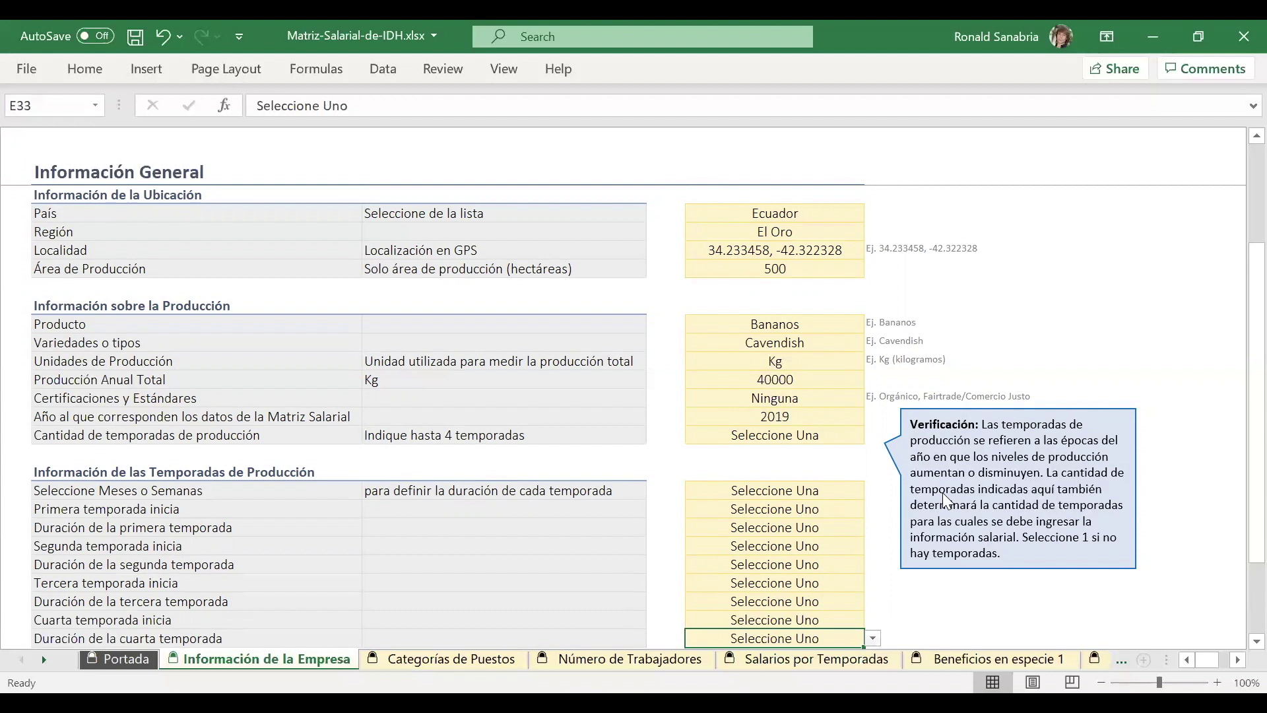
# Set the number of production seasons to 2, measured in Meses
pyautogui.click(805, 434)
pyautogui.click(872, 434)
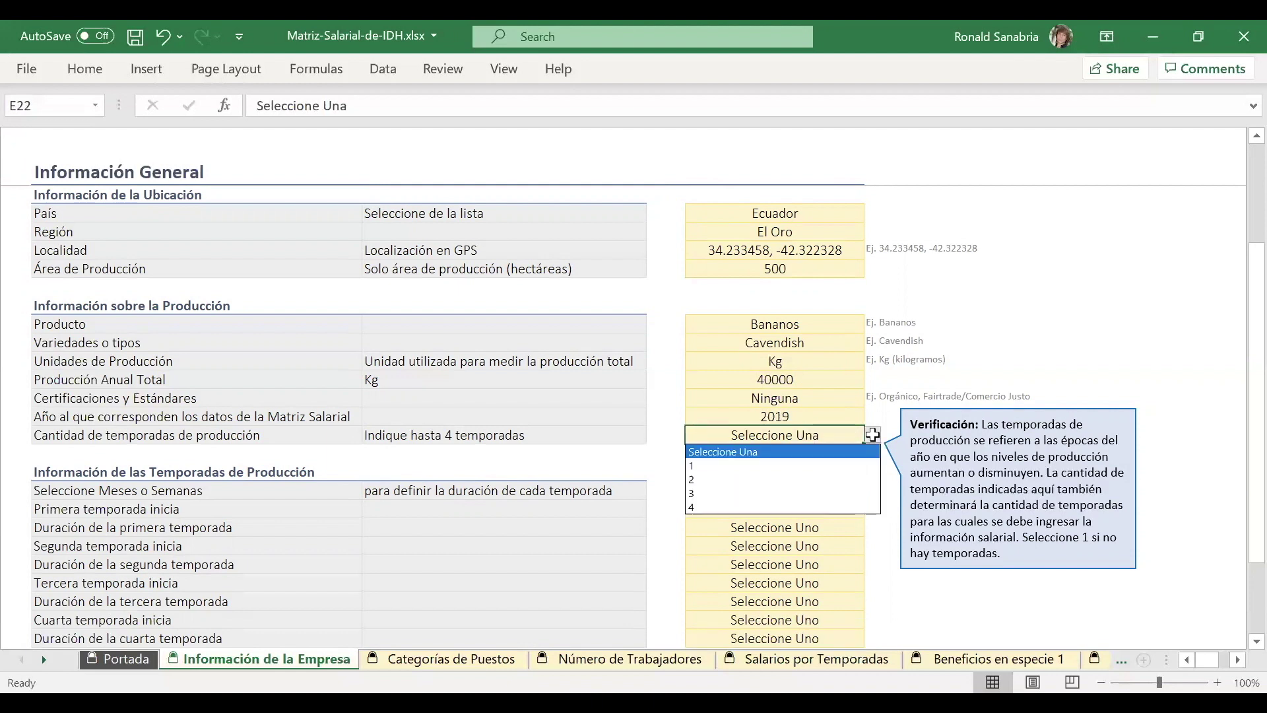
pyautogui.click(844, 479)
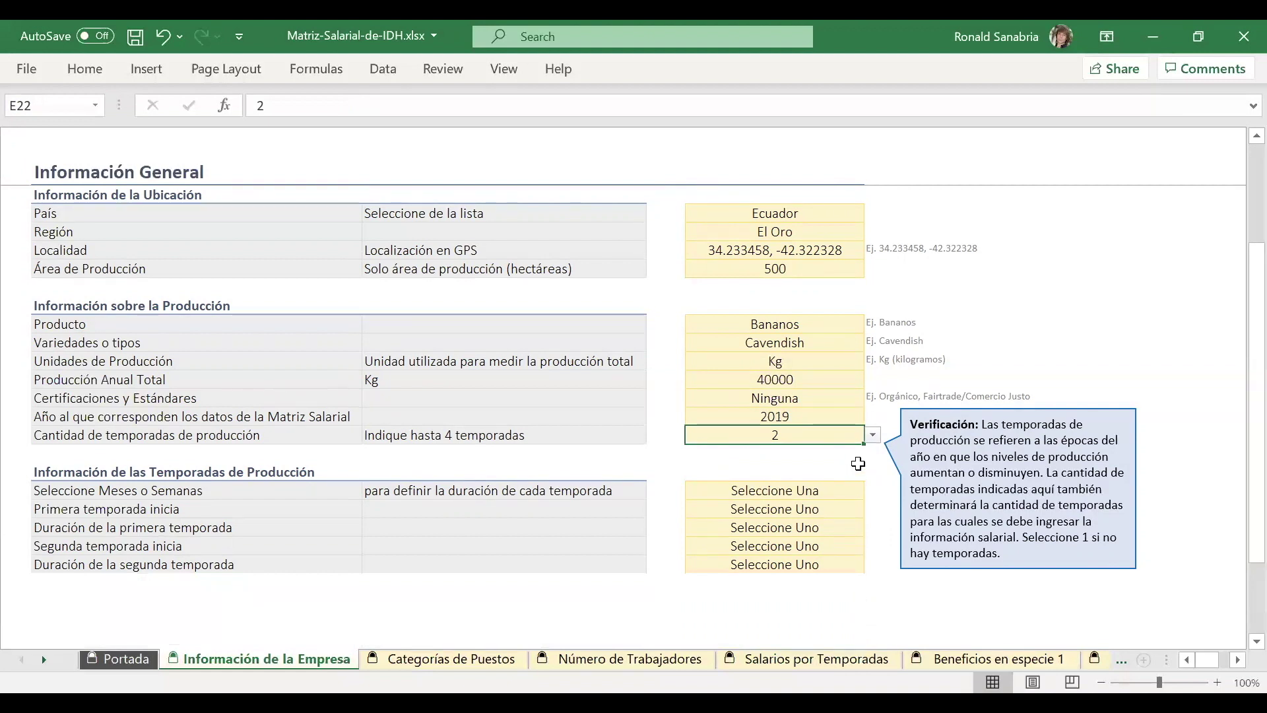
pyautogui.click(799, 493)
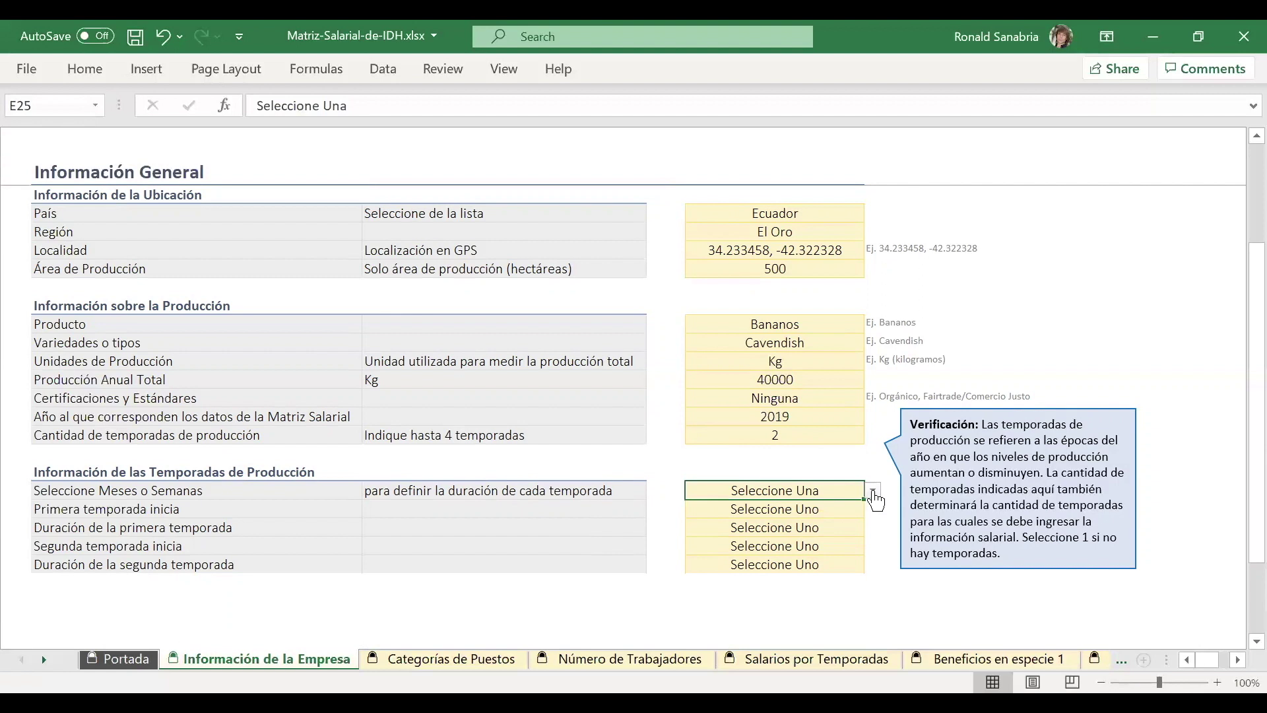
pyautogui.click(874, 495)
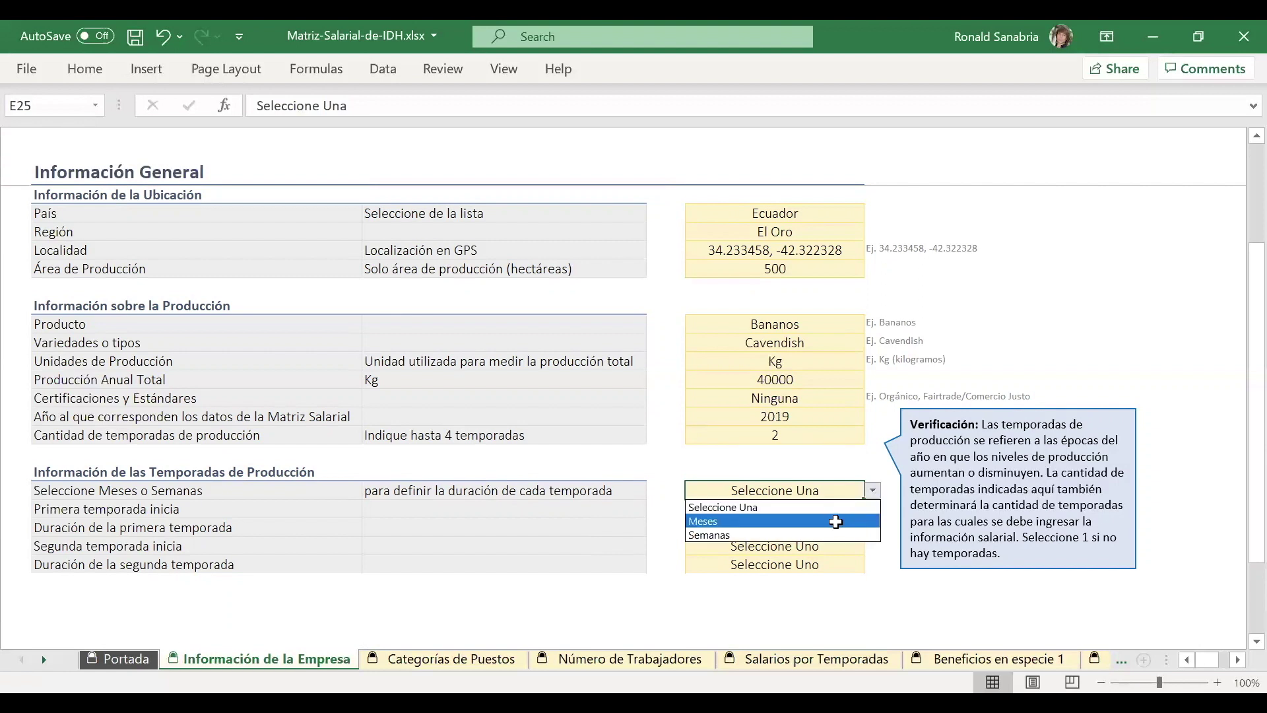
pyautogui.click(831, 522)
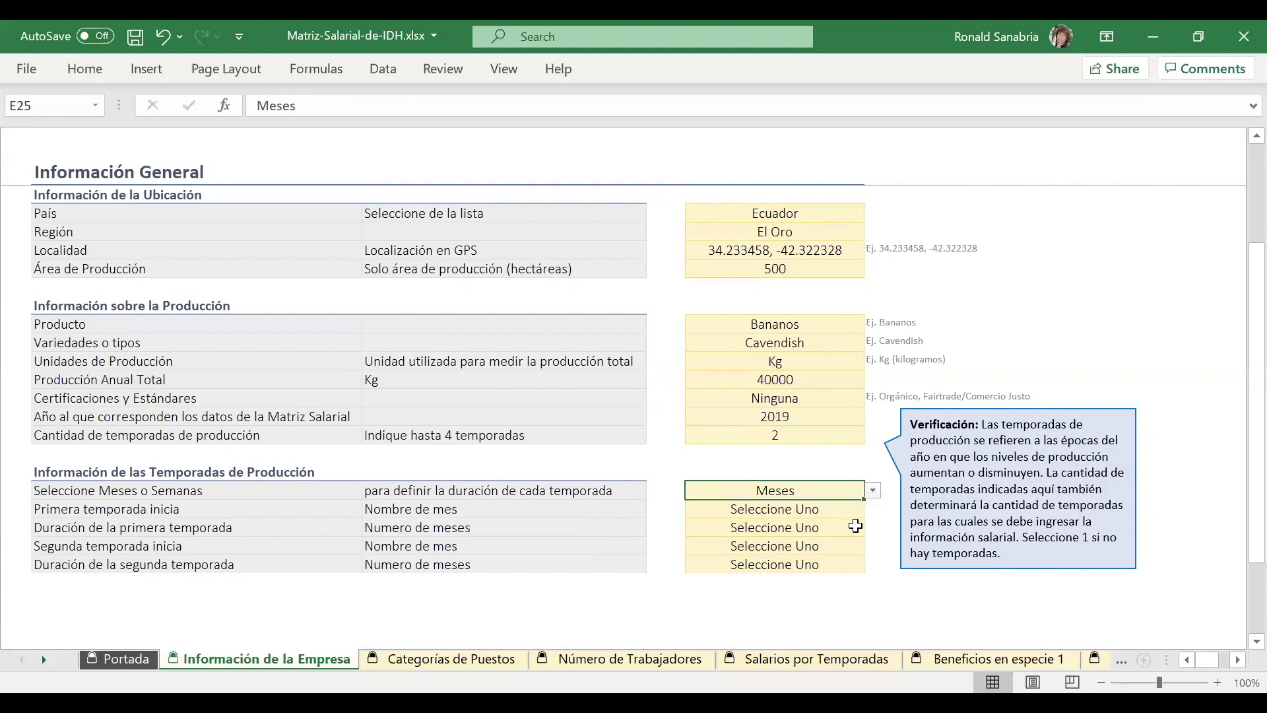
# Make the first season start in Enero and last 3.0 months
pyautogui.click(772, 512)
pyautogui.click(873, 509)
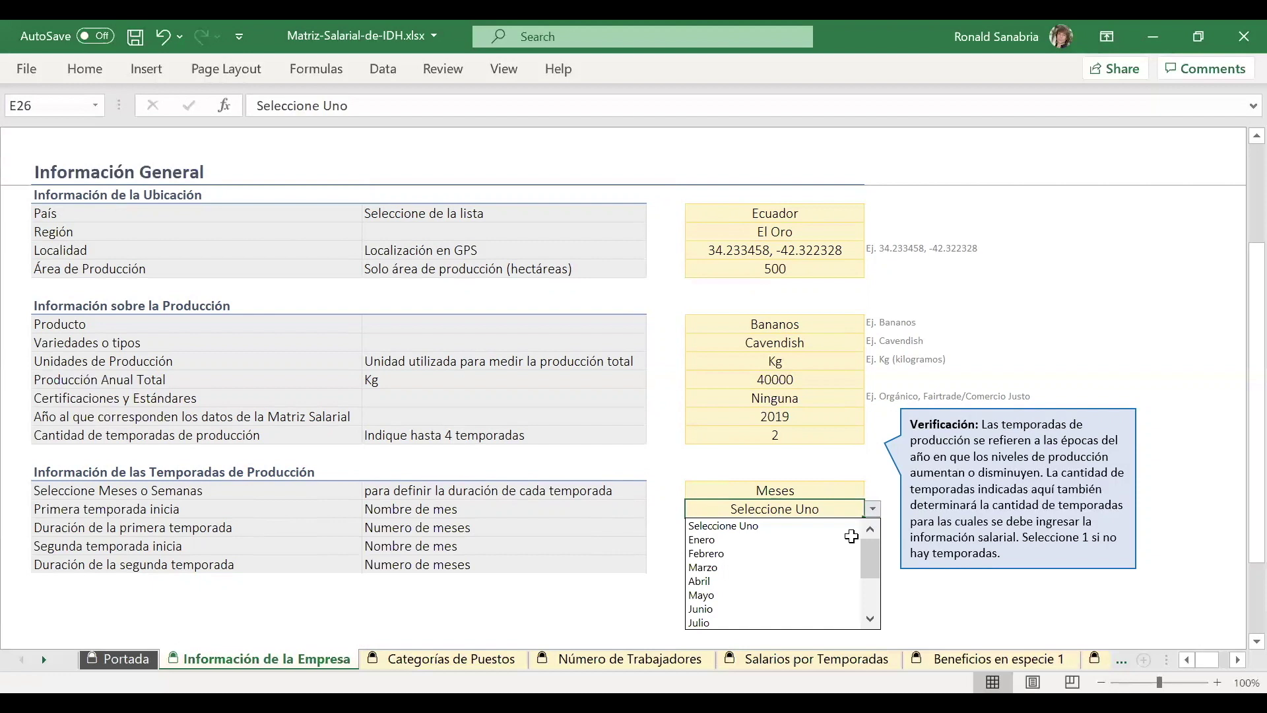
pyautogui.click(851, 537)
pyautogui.click(850, 528)
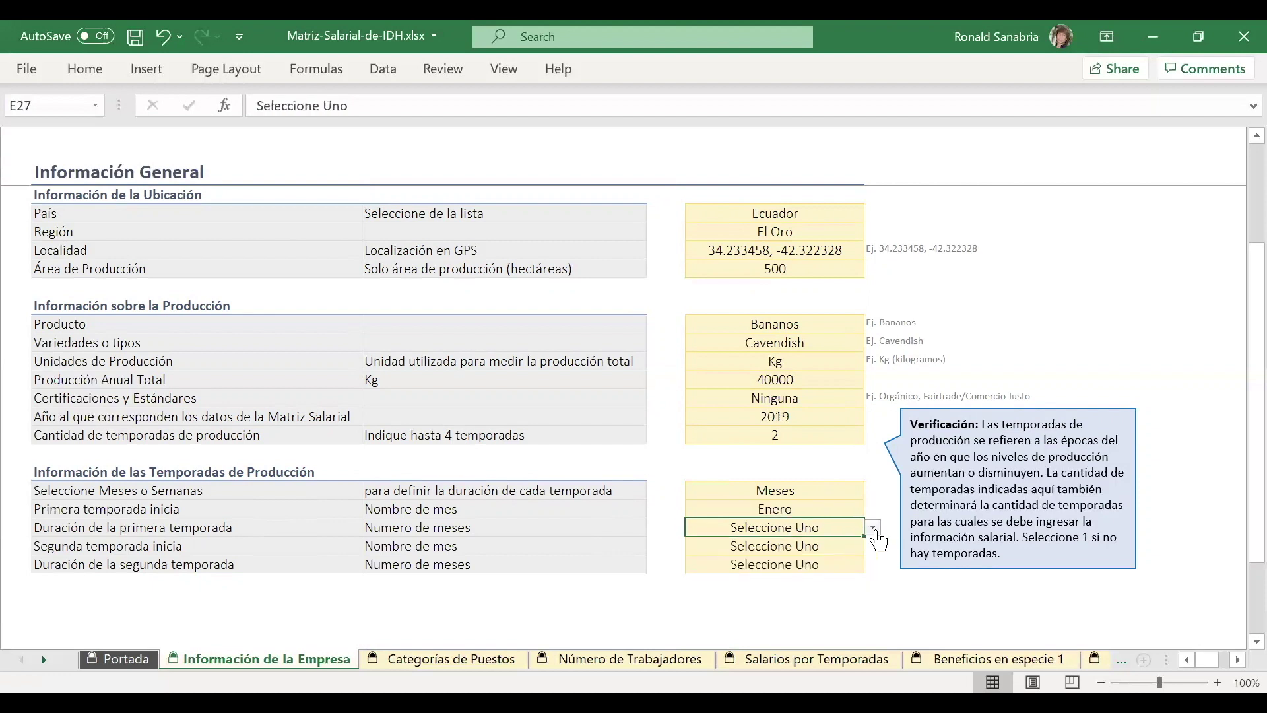
pyautogui.click(873, 528)
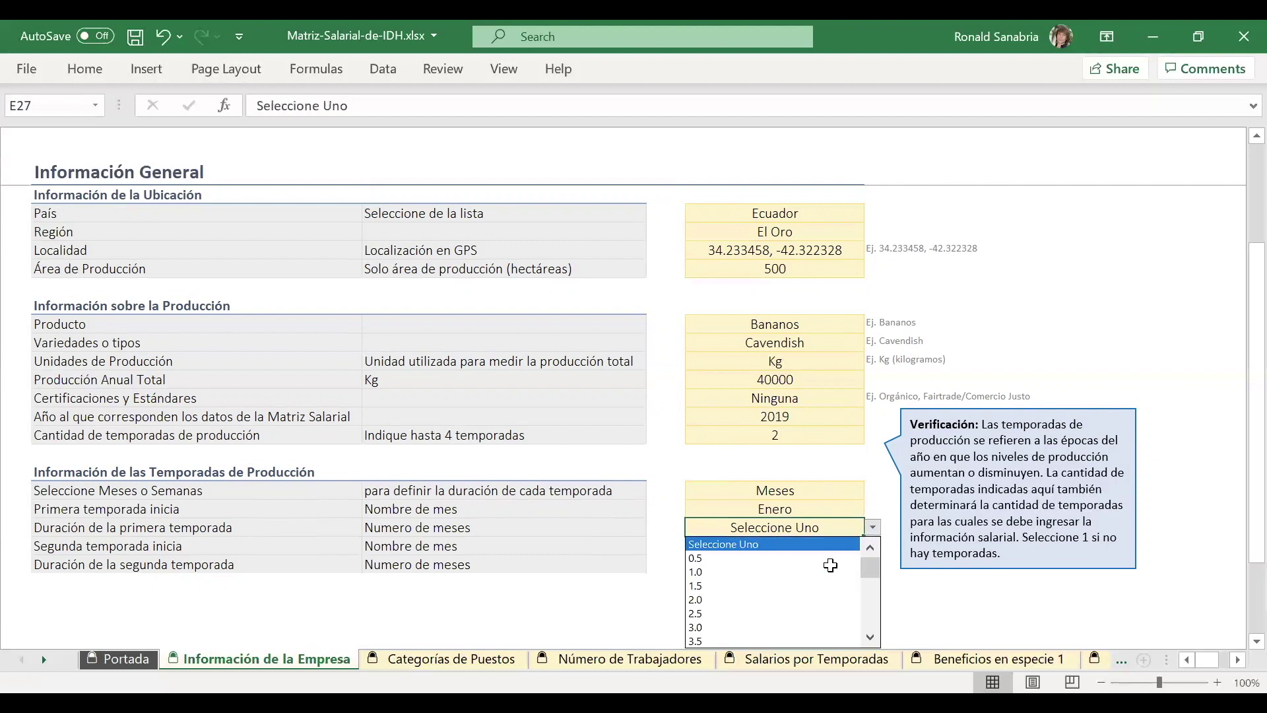
pyautogui.click(827, 624)
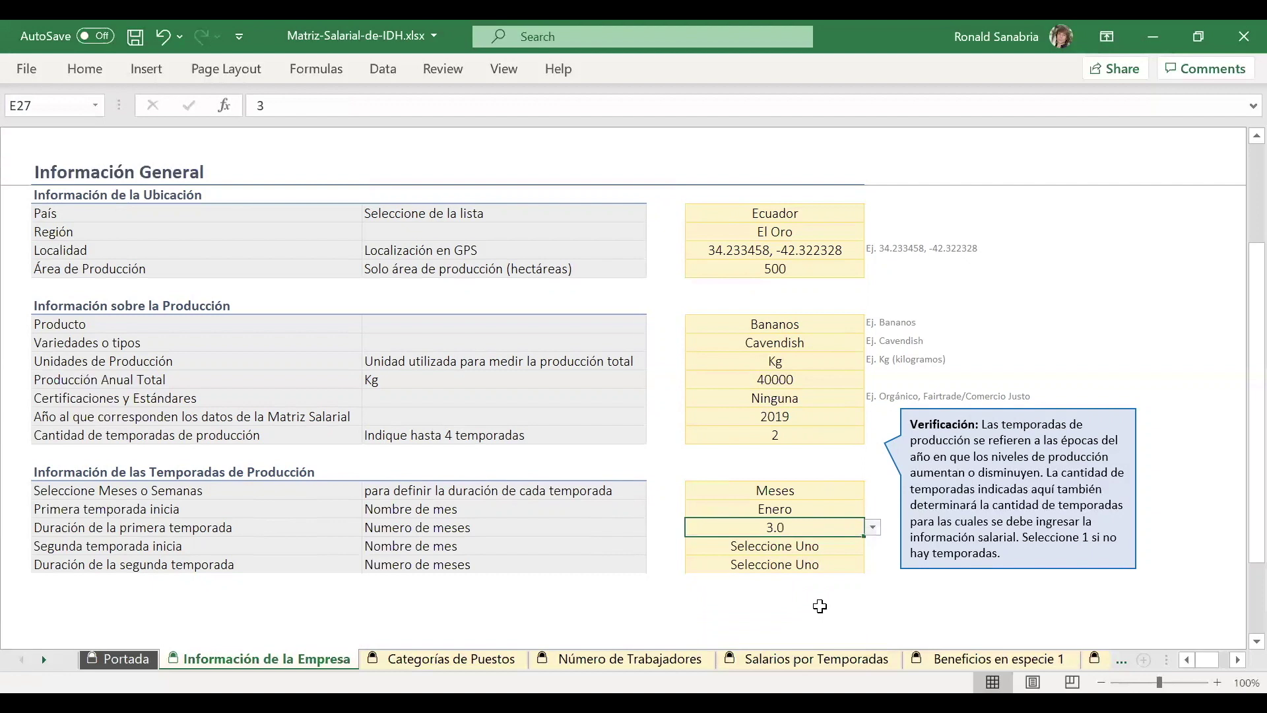
# Make the second season start in Abril and last 9.0 months
pyautogui.click(850, 548)
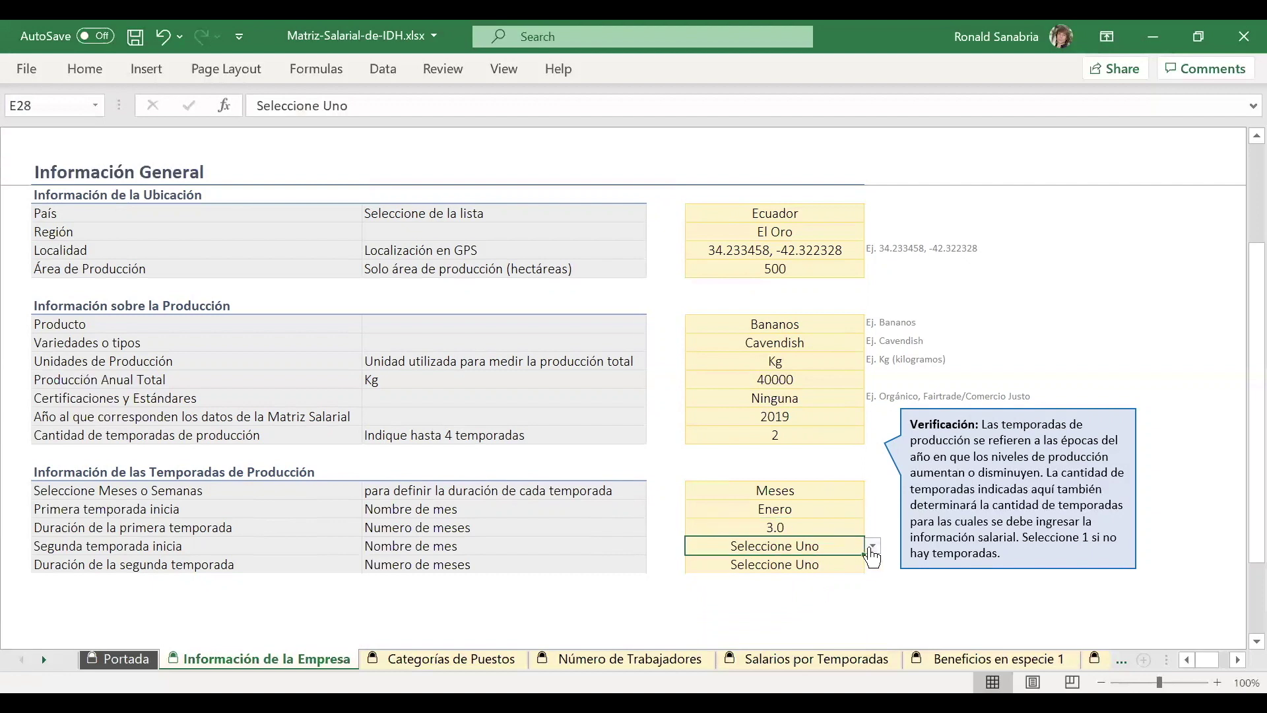
pyautogui.click(871, 546)
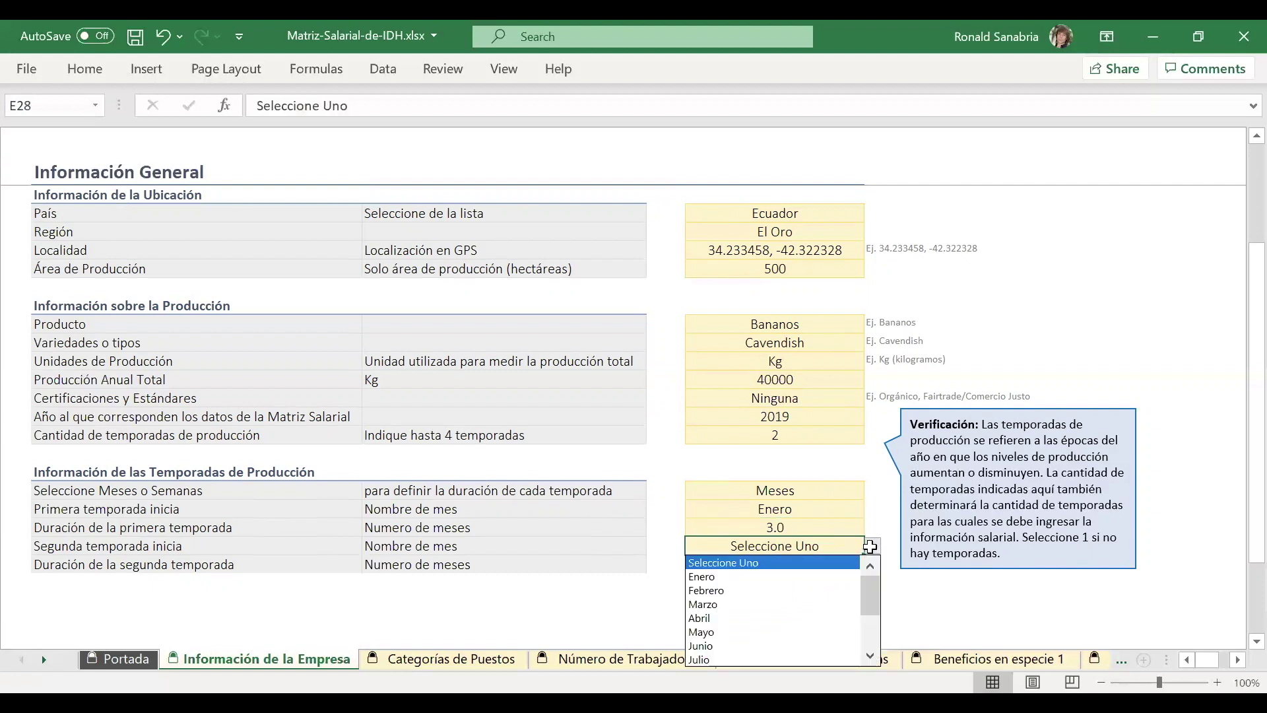
pyautogui.click(840, 618)
pyautogui.click(826, 569)
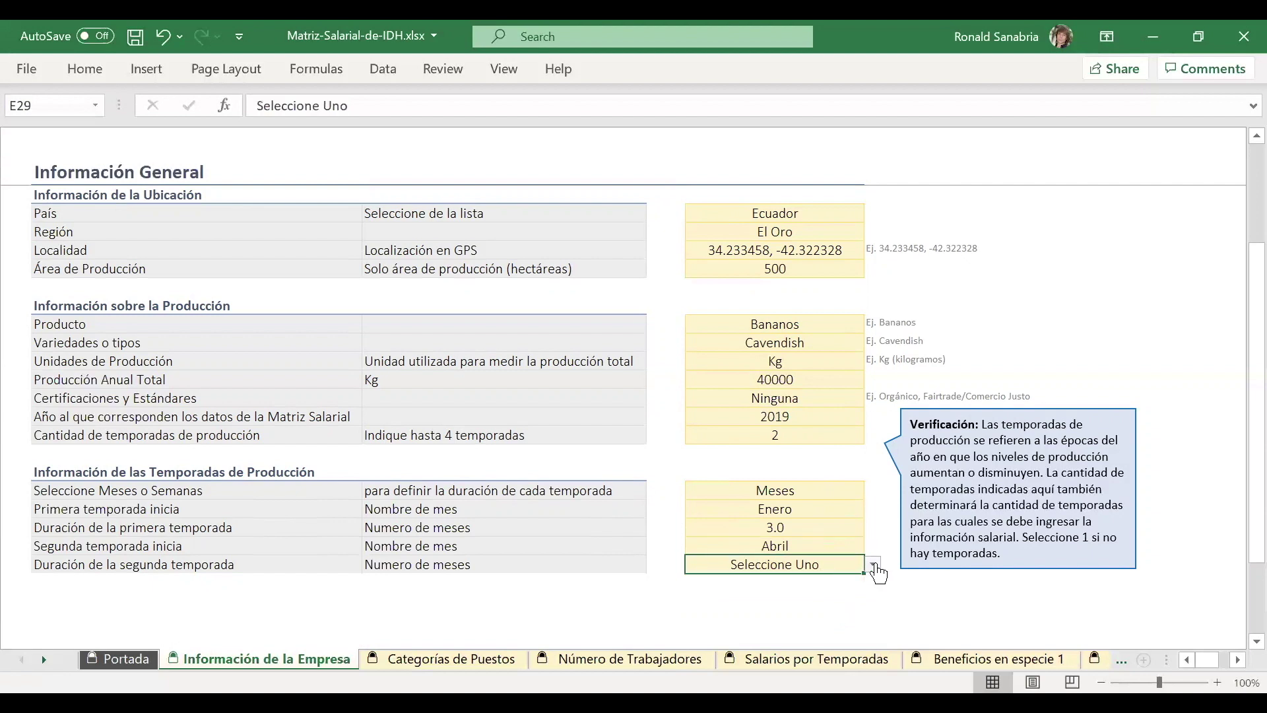
pyautogui.click(873, 565)
pyautogui.moveTo(870, 604); pyautogui.dragTo(873, 649)
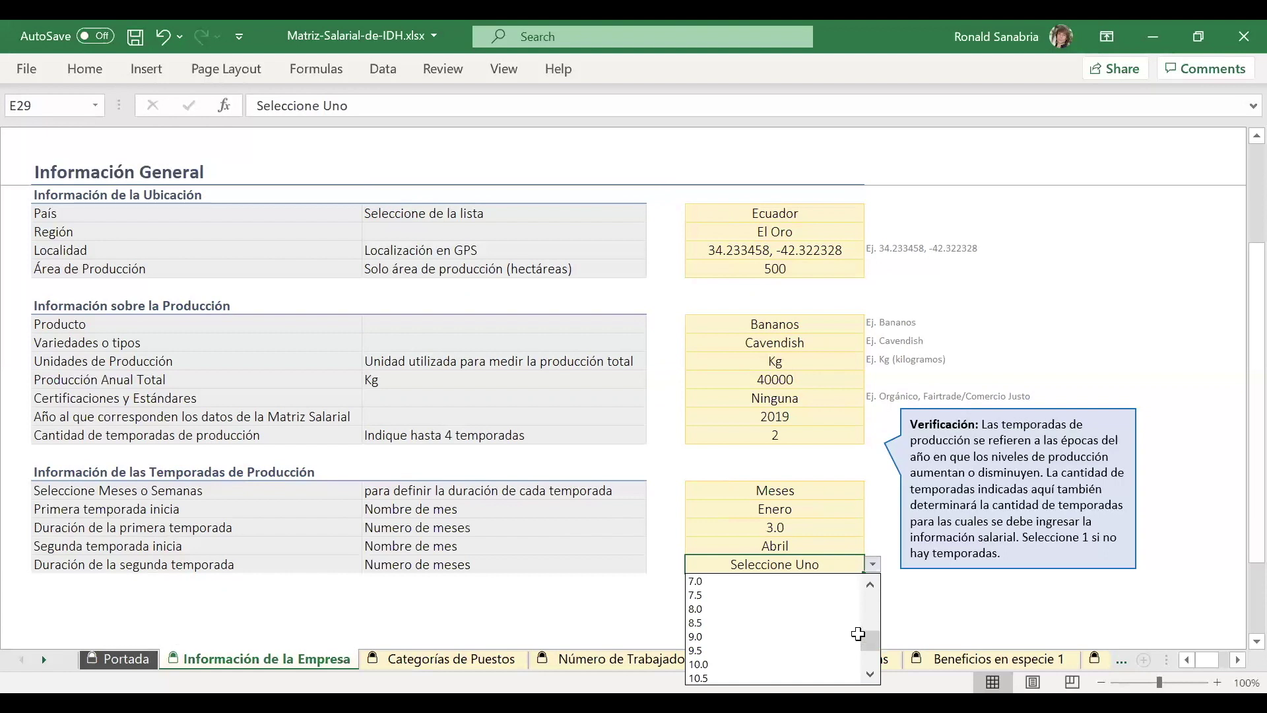
pyautogui.click(847, 634)
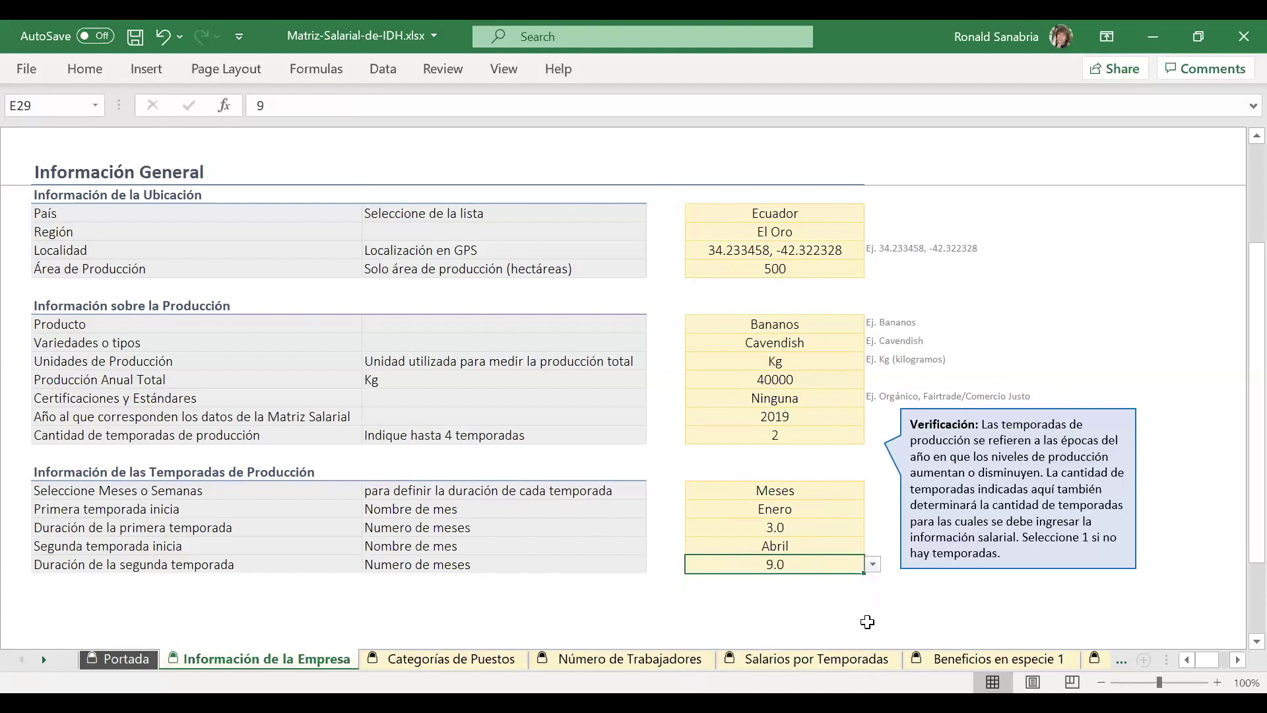
pyautogui.click(771, 602)
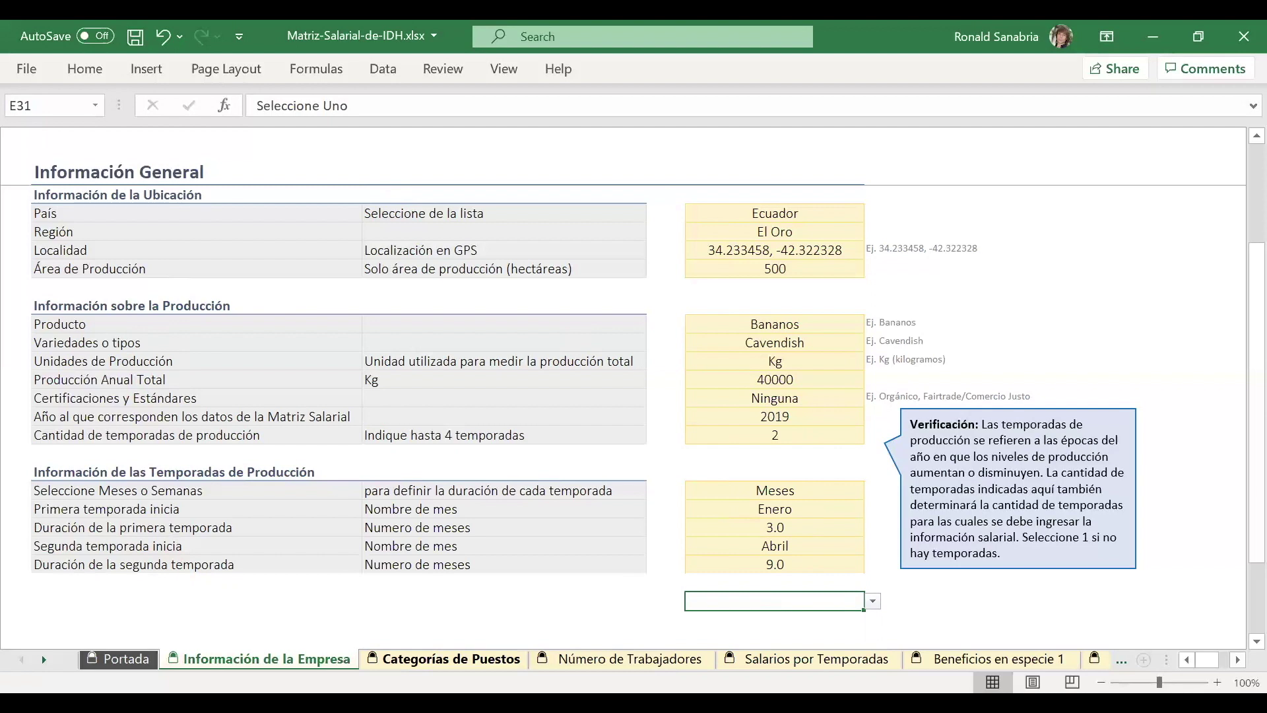
pyautogui.click(452, 659)
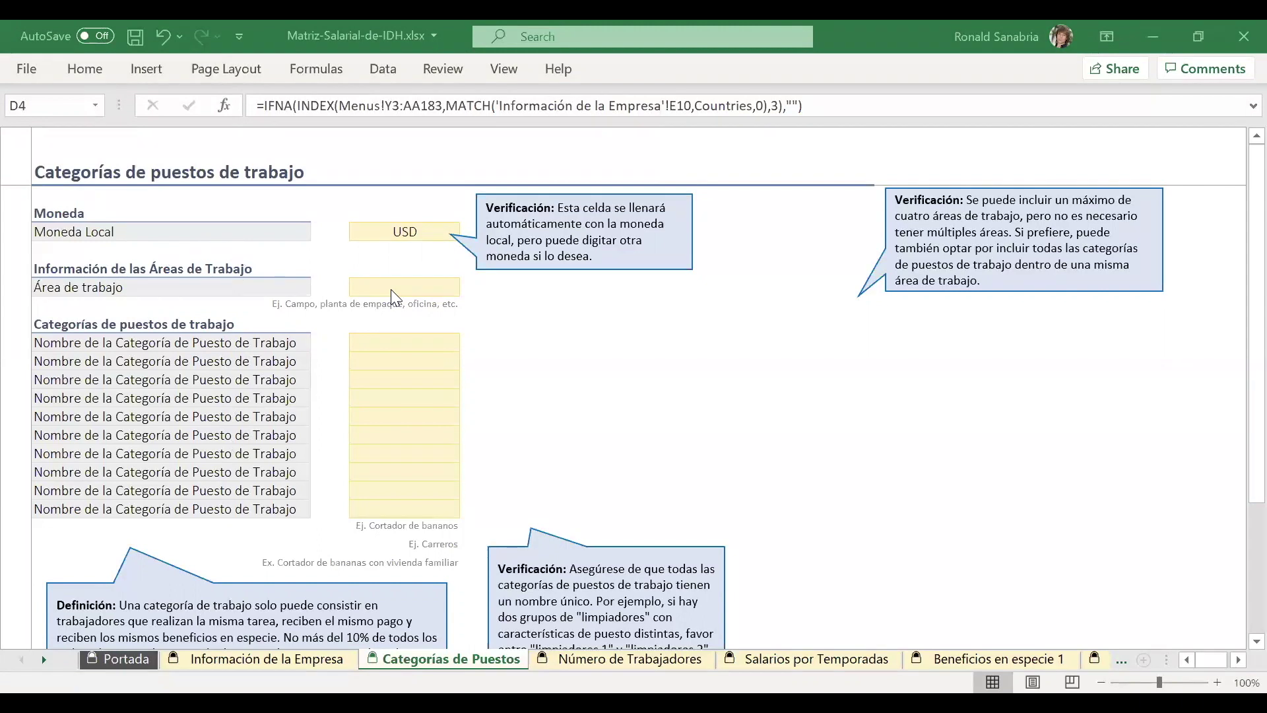
# Enter the work areas Campo in D7, Planta de Empaque in F7 and Oficina in H7
pyautogui.click(392, 290)
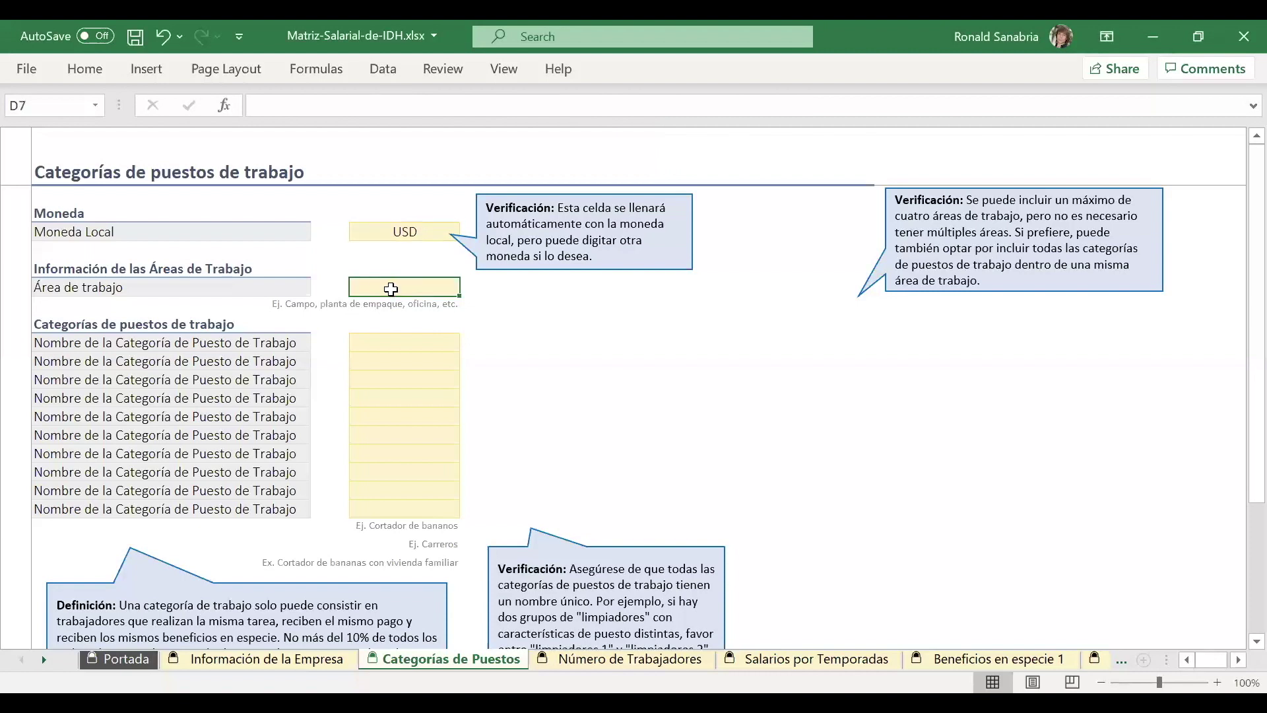
pyautogui.write('Campo')
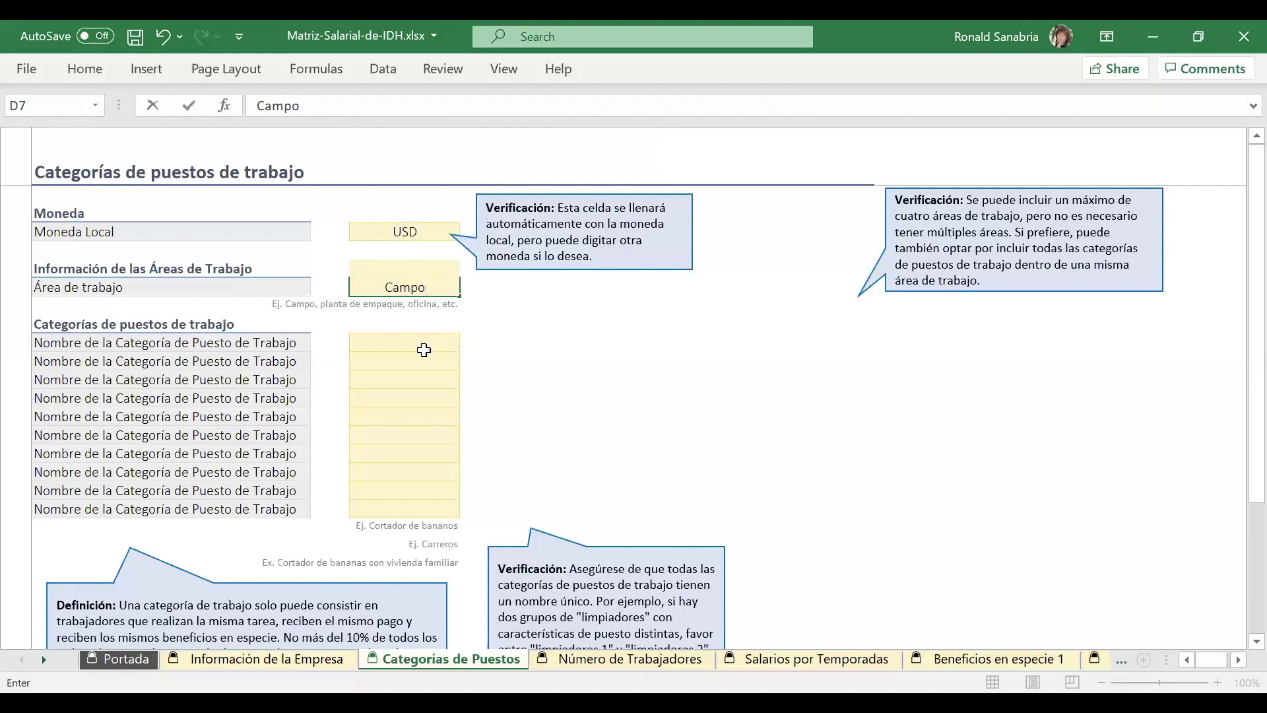
pyautogui.click(414, 323)
pyautogui.click(532, 287)
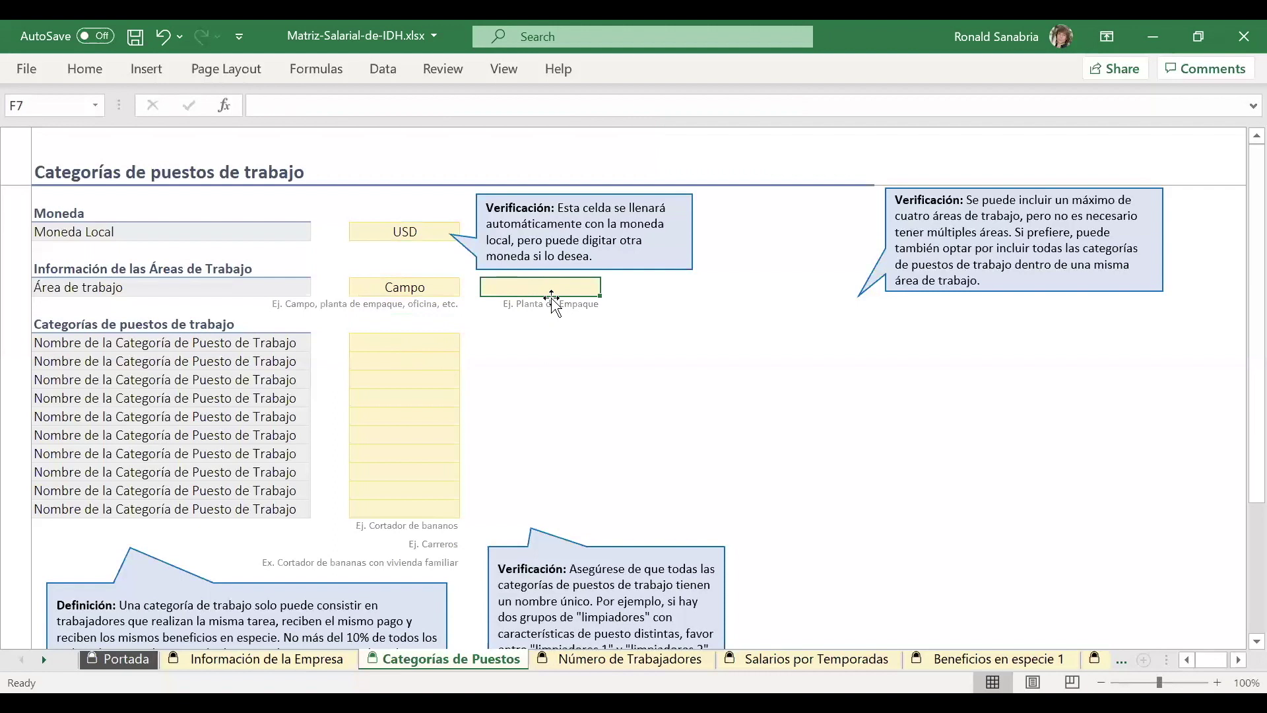
pyautogui.write('Planta de Empaque')
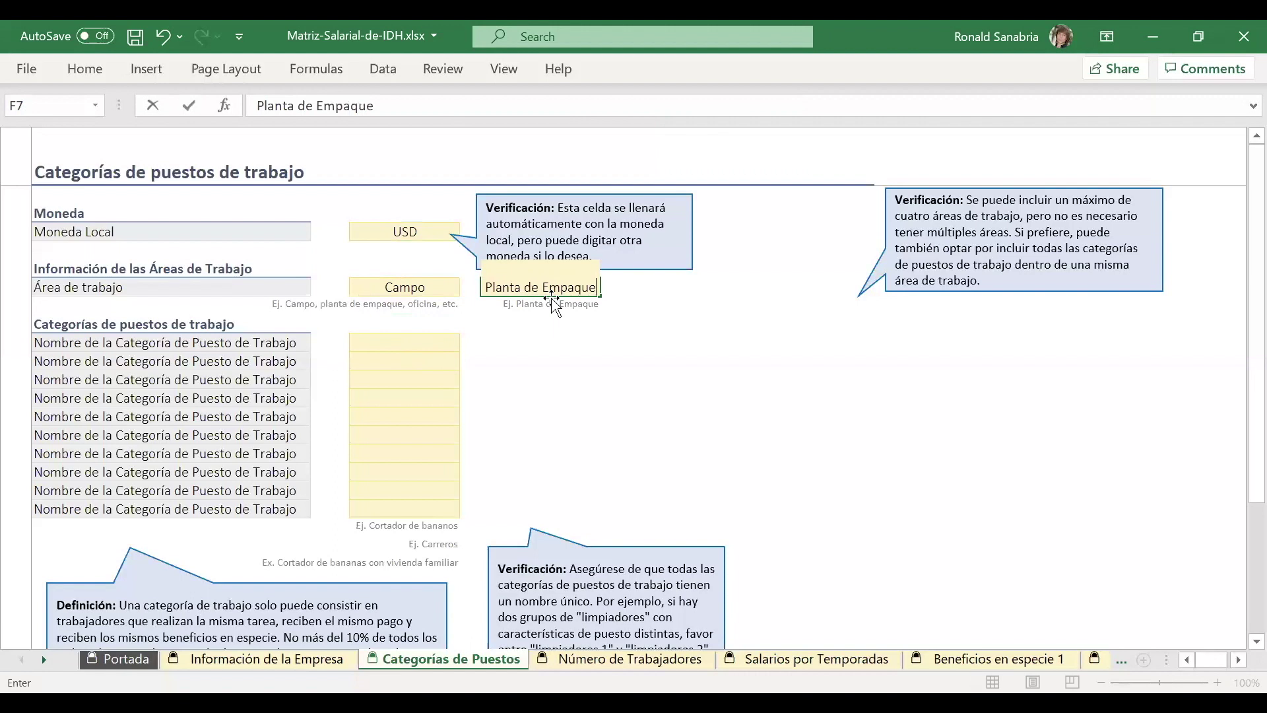
pyautogui.click(588, 344)
pyautogui.click(692, 284)
pyautogui.write('Of')
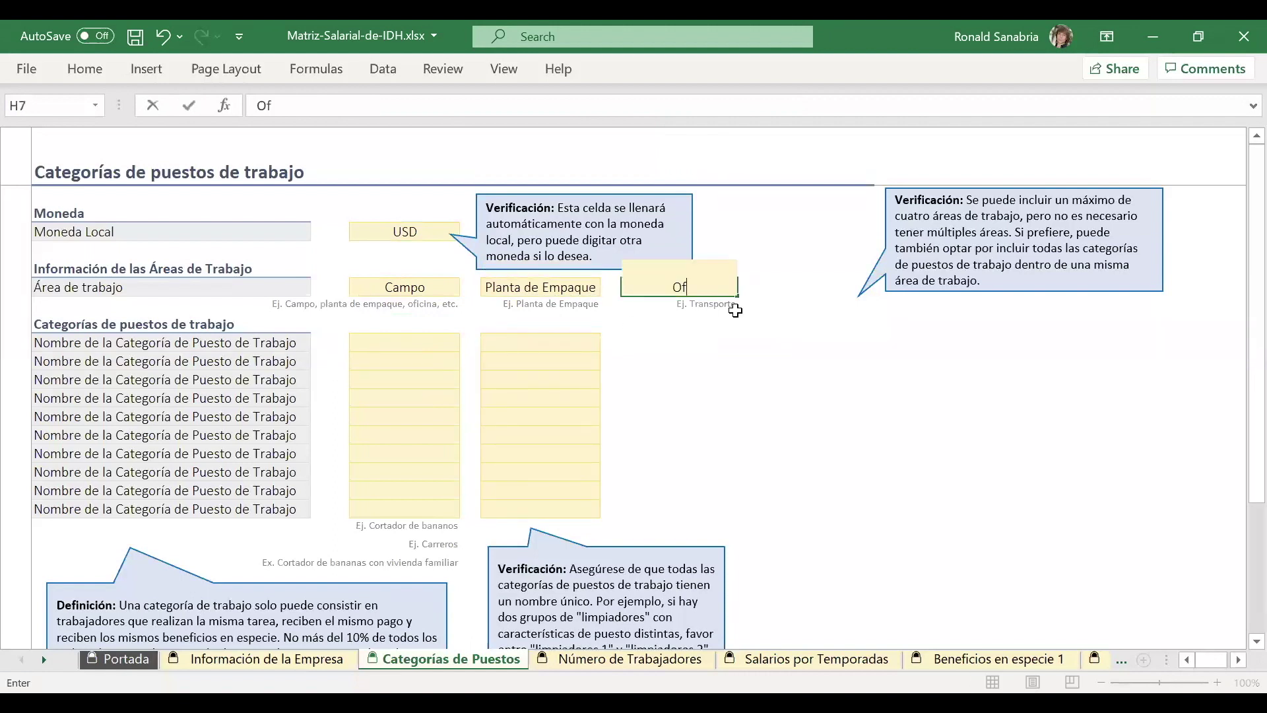
pyautogui.write('ic')
pyautogui.write('ina')
pyautogui.click(803, 340)
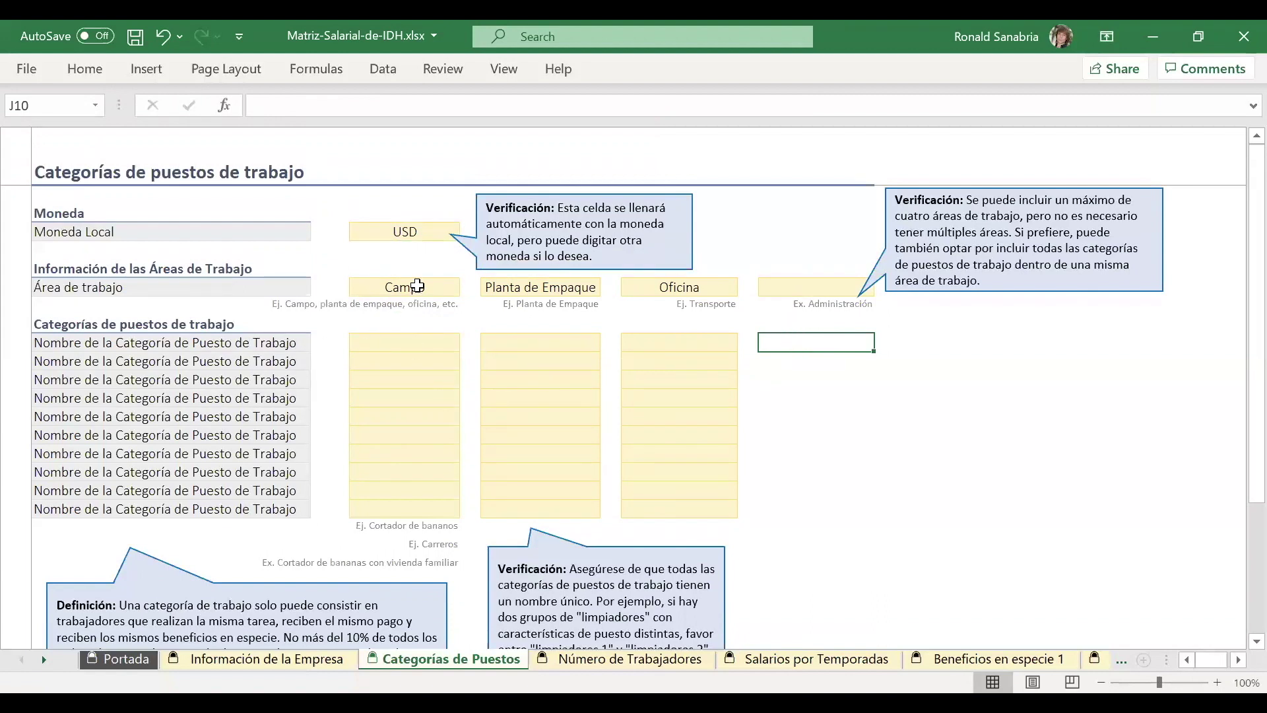
pyautogui.click(388, 347)
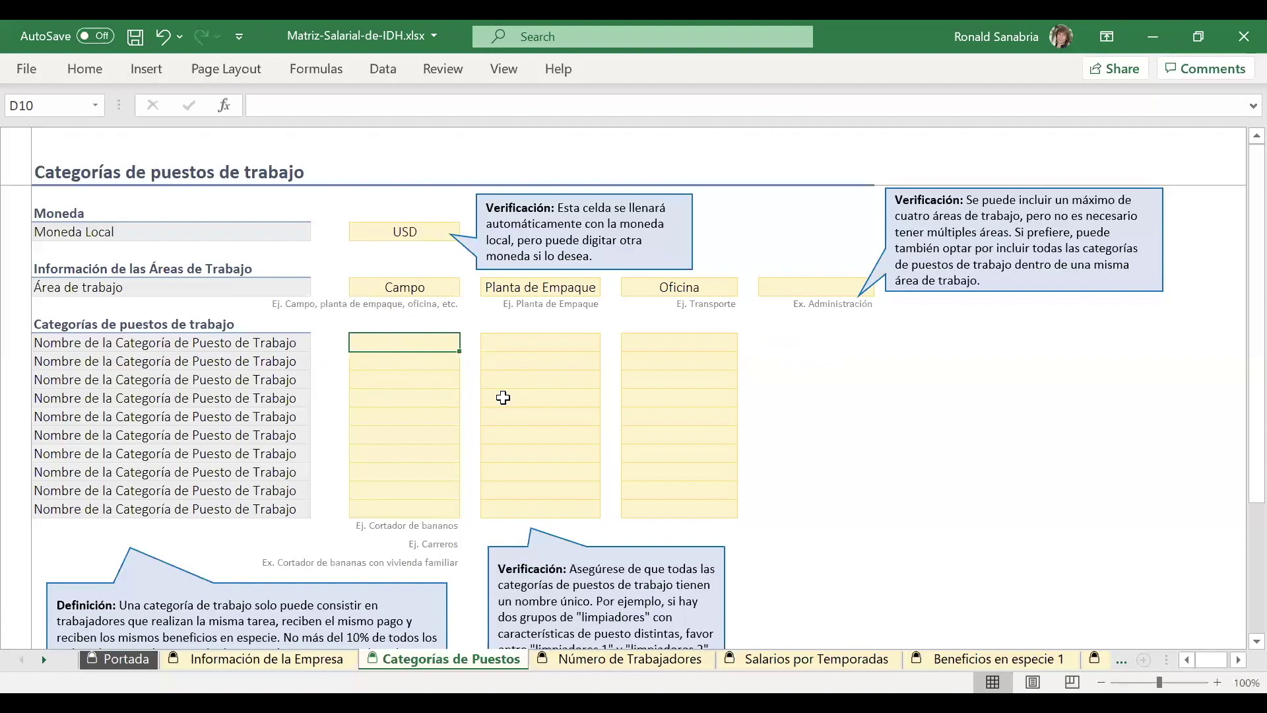
# Add Campo 1 and Campo 2 as the Campo job categories
pyautogui.write('Campo 1')
pyautogui.press('Return')
pyautogui.write('Camo')
pyautogui.press('BackSpace')
pyautogui.write('po 2')
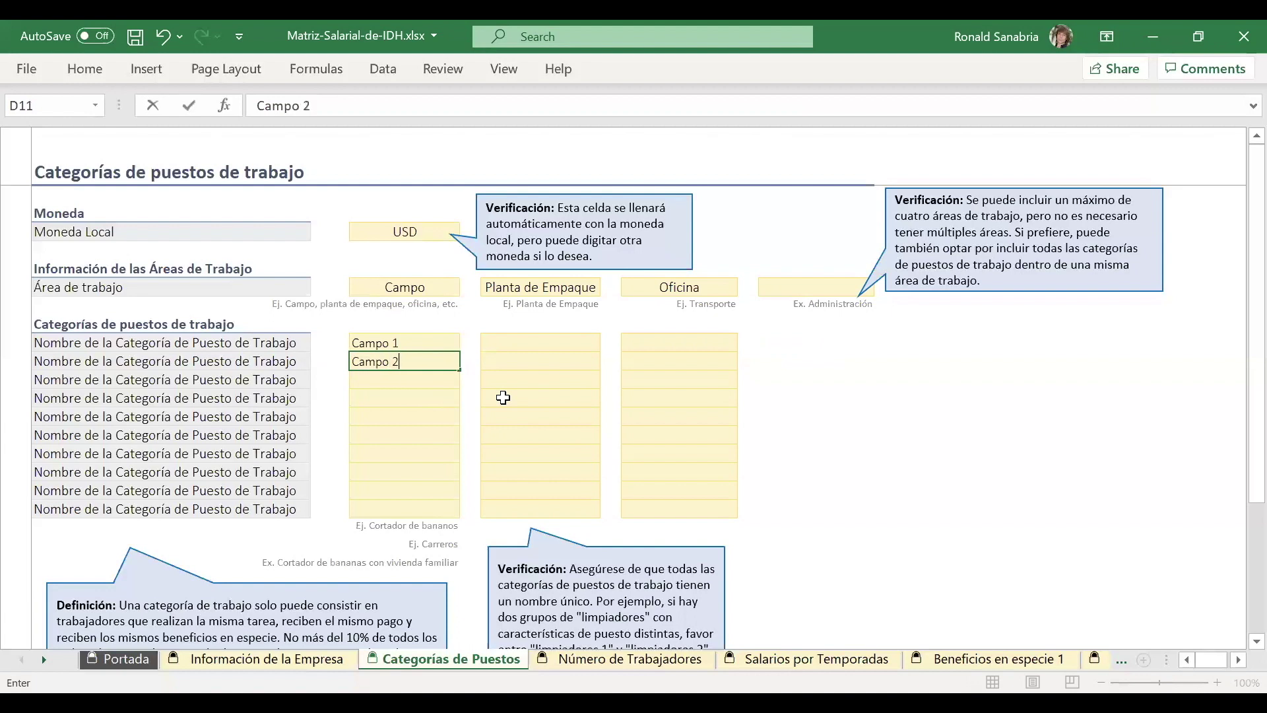
pyautogui.press('Tab')
pyautogui.press('Tab')
pyautogui.press('Up')
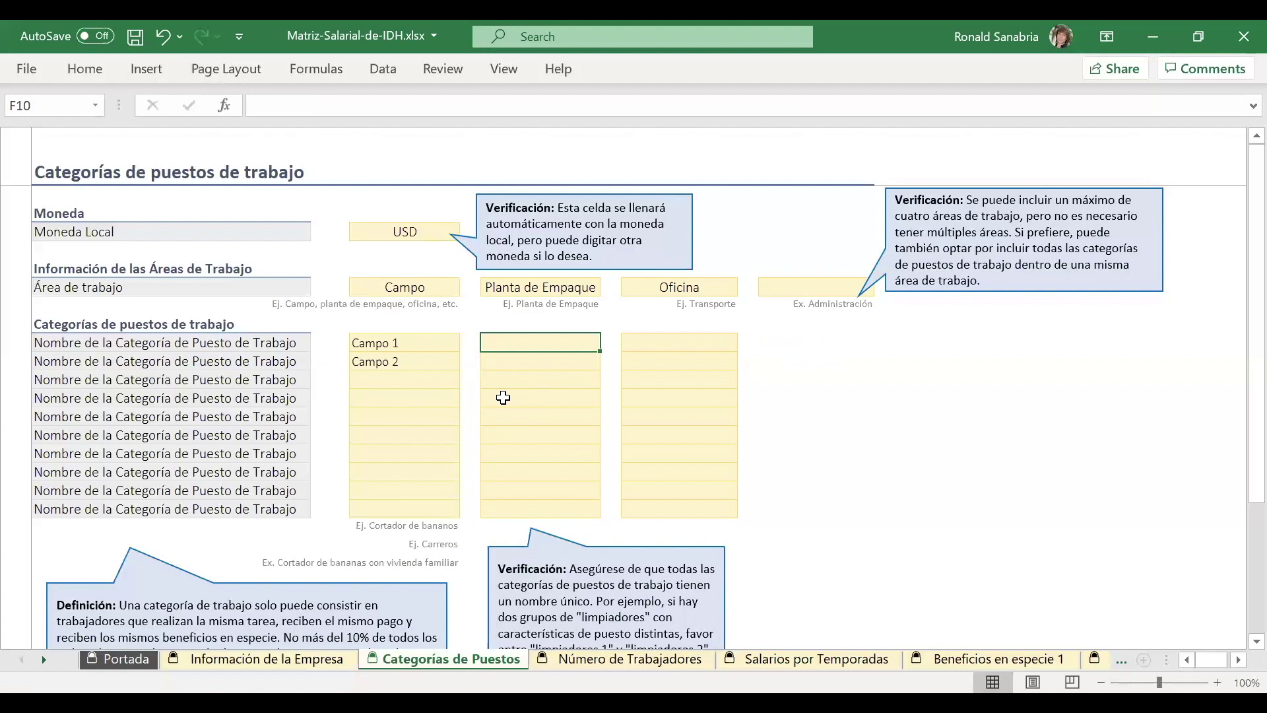
# Add Limpiadores and Empacadores as the Planta de Empaque job categories
pyautogui.write('Limp')
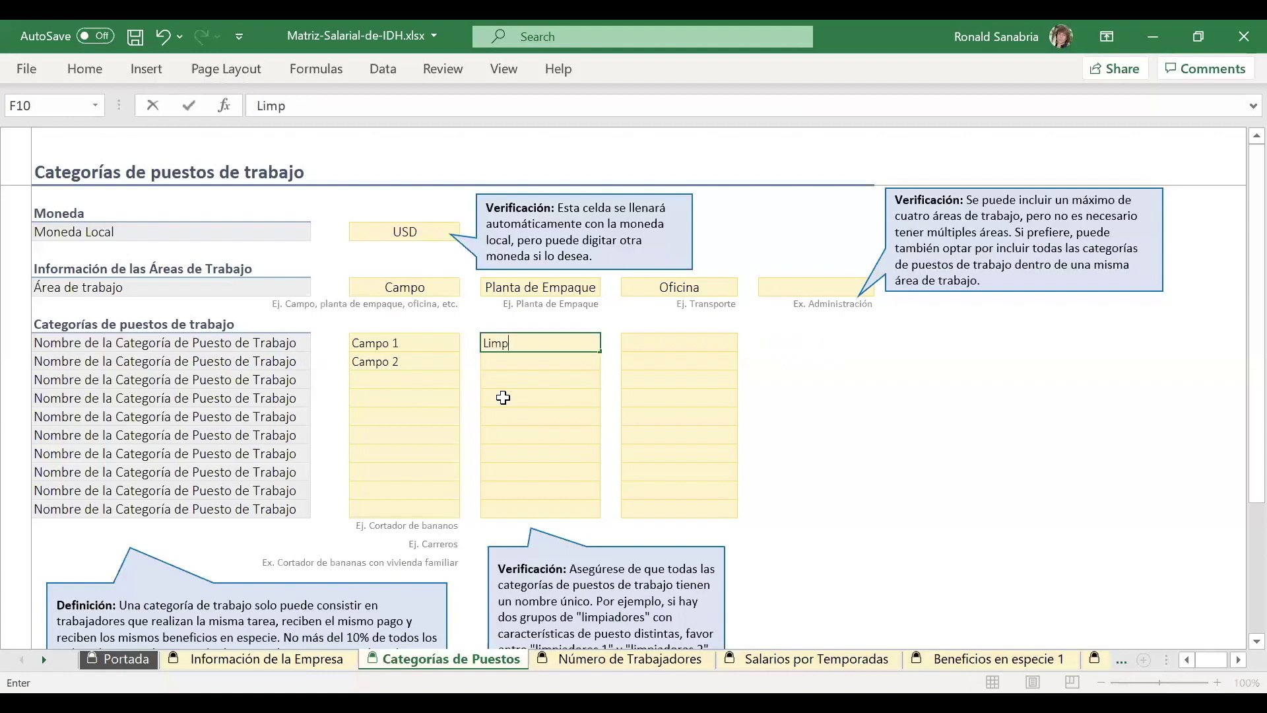
pyautogui.write('iadores')
pyautogui.press('Return')
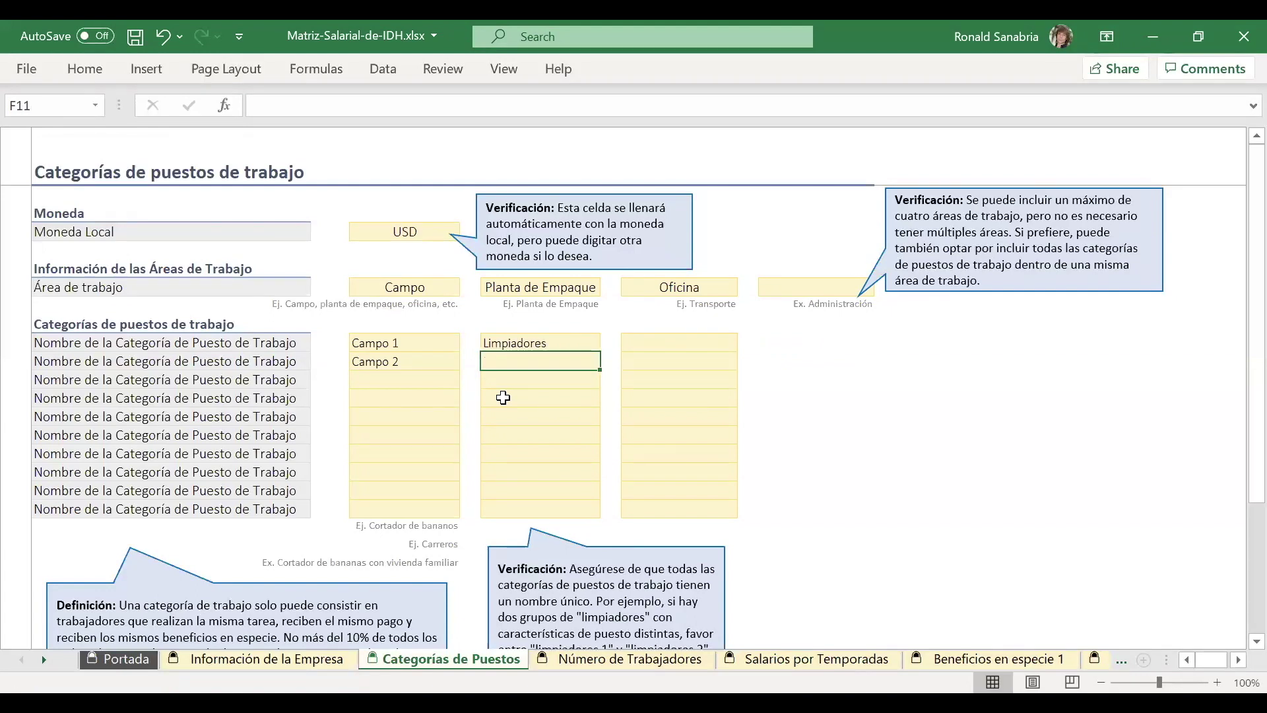
pyautogui.write('Empacadores')
pyautogui.press('Tab')
pyautogui.press('Right')
pyautogui.press('Up')
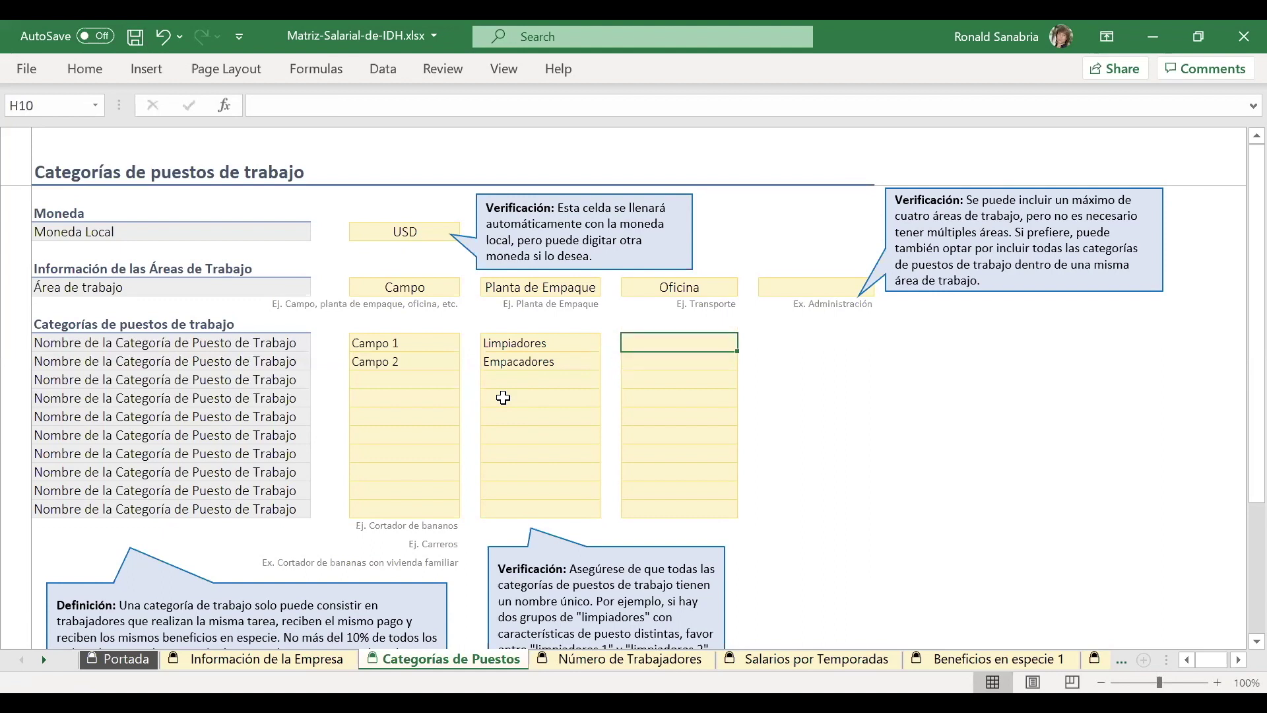
# Add Administradora and Asistente as the Oficina job categories
pyautogui.write('Administradora')
pyautogui.press('Return')
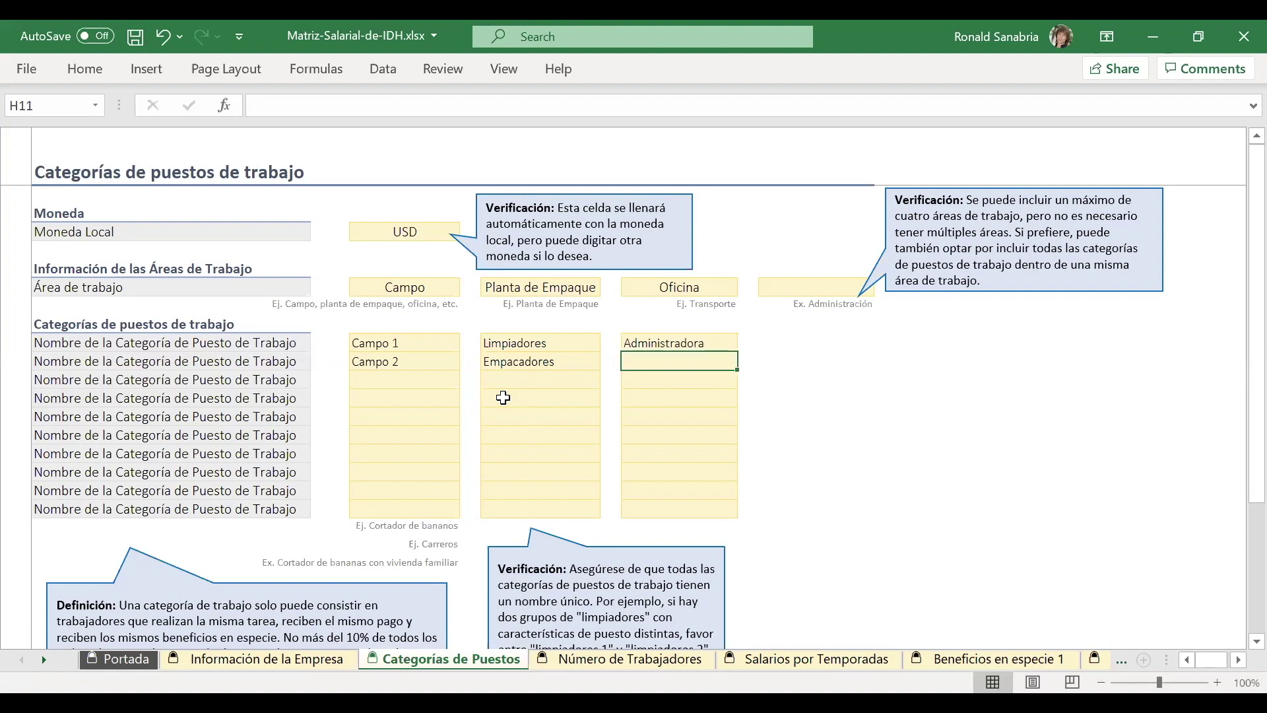
pyautogui.write('Asistente')
pyautogui.press('Return')
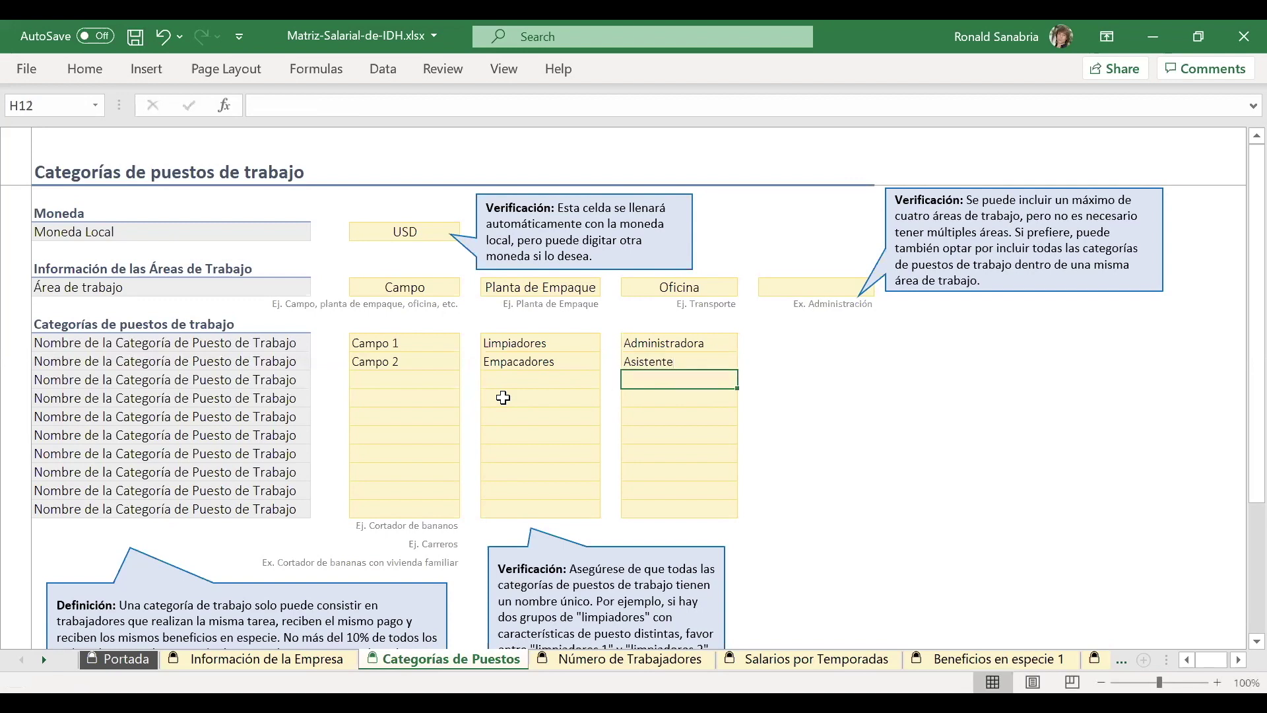
pyautogui.press('Down')
pyautogui.press('Down')
pyautogui.press('Down')
pyautogui.press('Down')
pyautogui.press('Down')
pyautogui.press('Down')
pyautogui.press('Down')
pyautogui.press('Down')
pyautogui.press('Down')
pyautogui.press('Down')
pyautogui.press('Down')
pyautogui.press('Down')
pyautogui.press('Down')
pyautogui.press('Down')
pyautogui.press('Down')
pyautogui.press('Down')
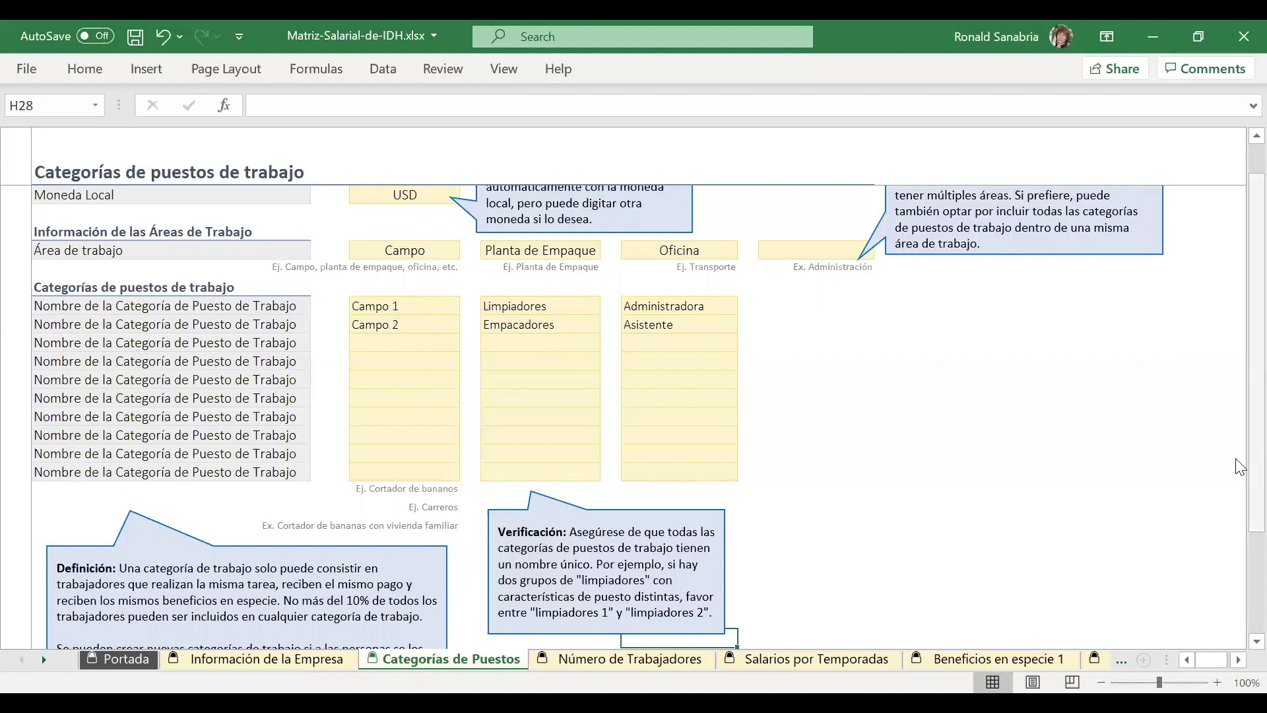
pyautogui.scroll(-1, 1240, 466)
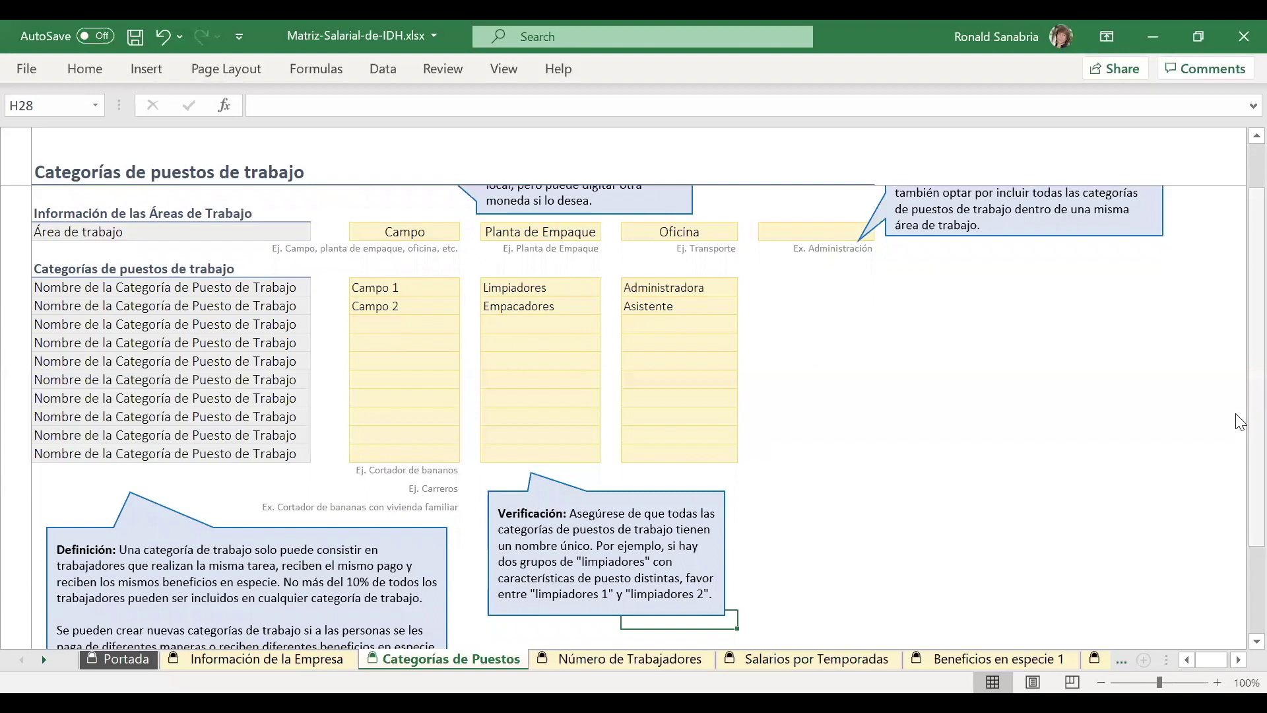
pyautogui.scroll(-1, 1240, 425)
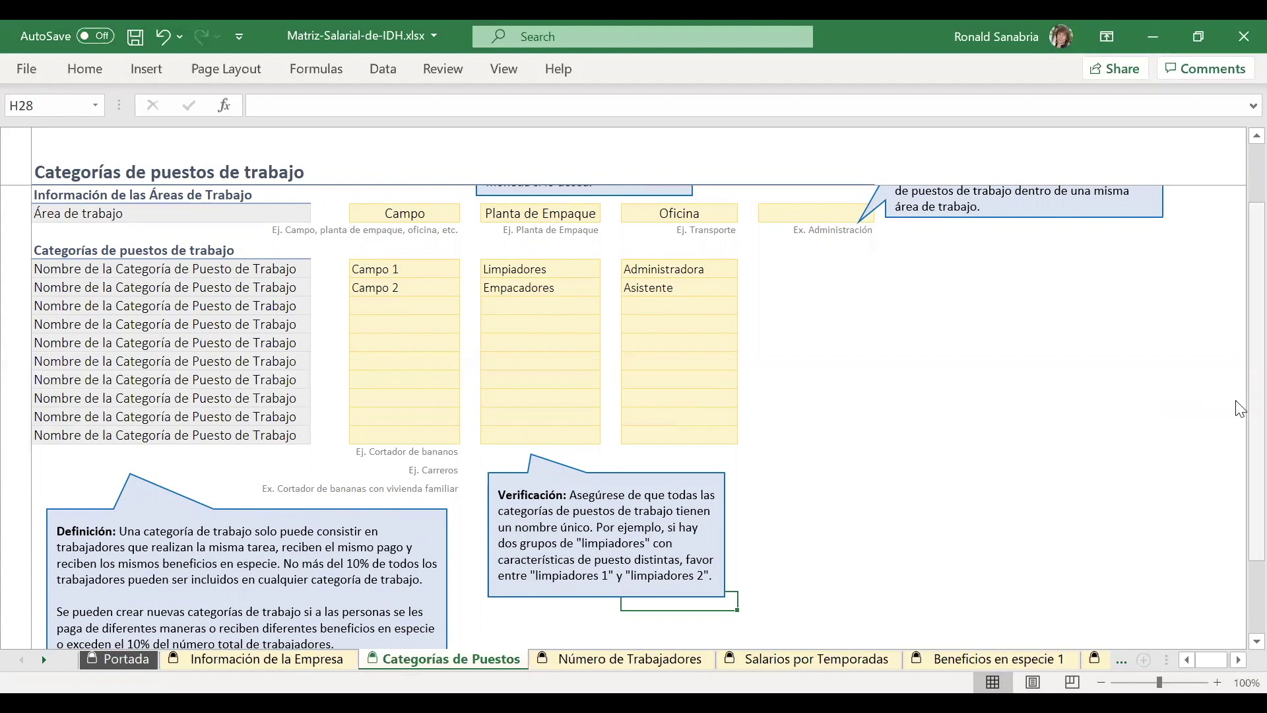
pyautogui.moveTo(1240, 409); pyautogui.dragTo(1240, 451)
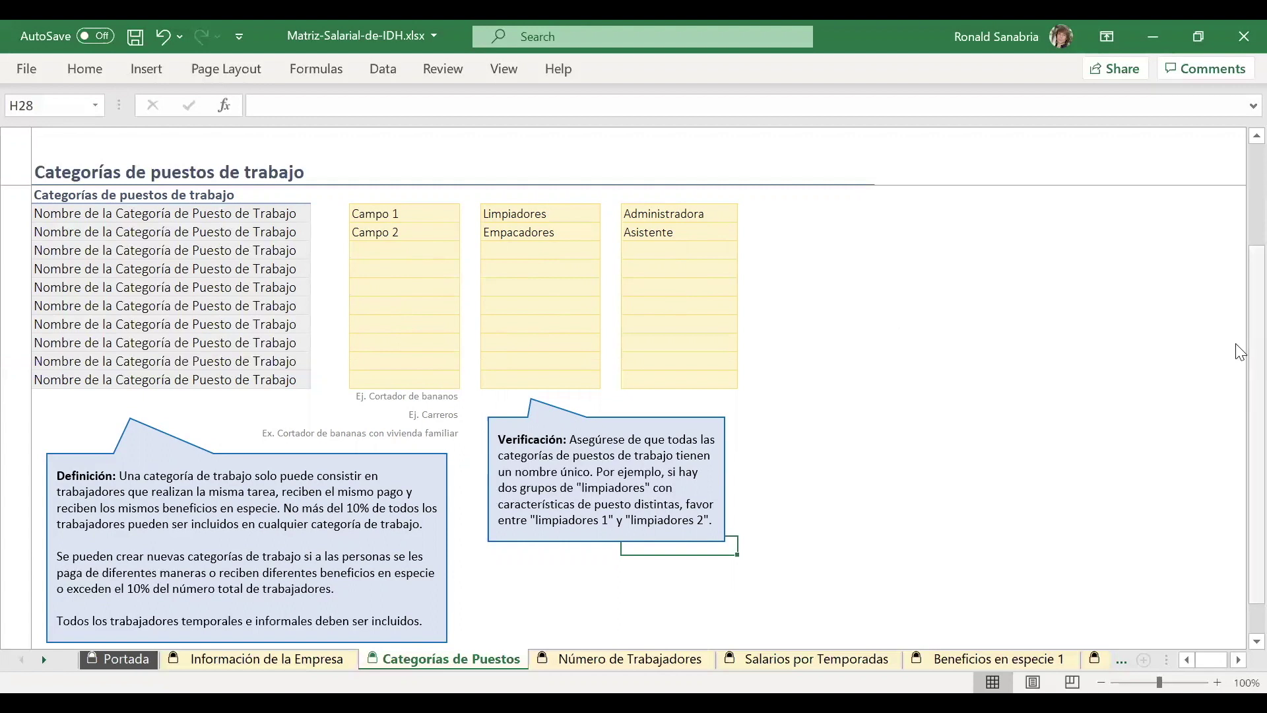
# Scroll up the Número de Trabajadores sheet to view the job categories
pyautogui.scroll(3, 1239, 351)
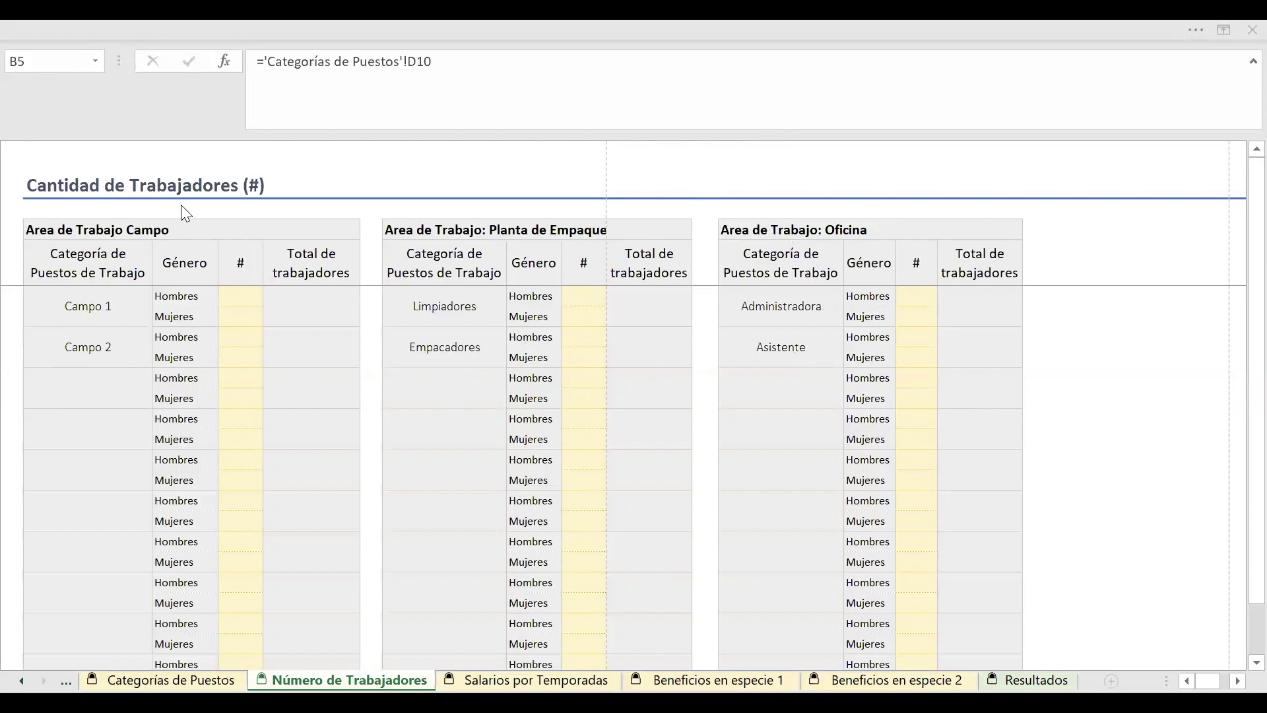
# Enter Campo worker counts 5, 5, 3, 3 for Campo 1 and Campo 2 men and women
pyautogui.click(247, 296)
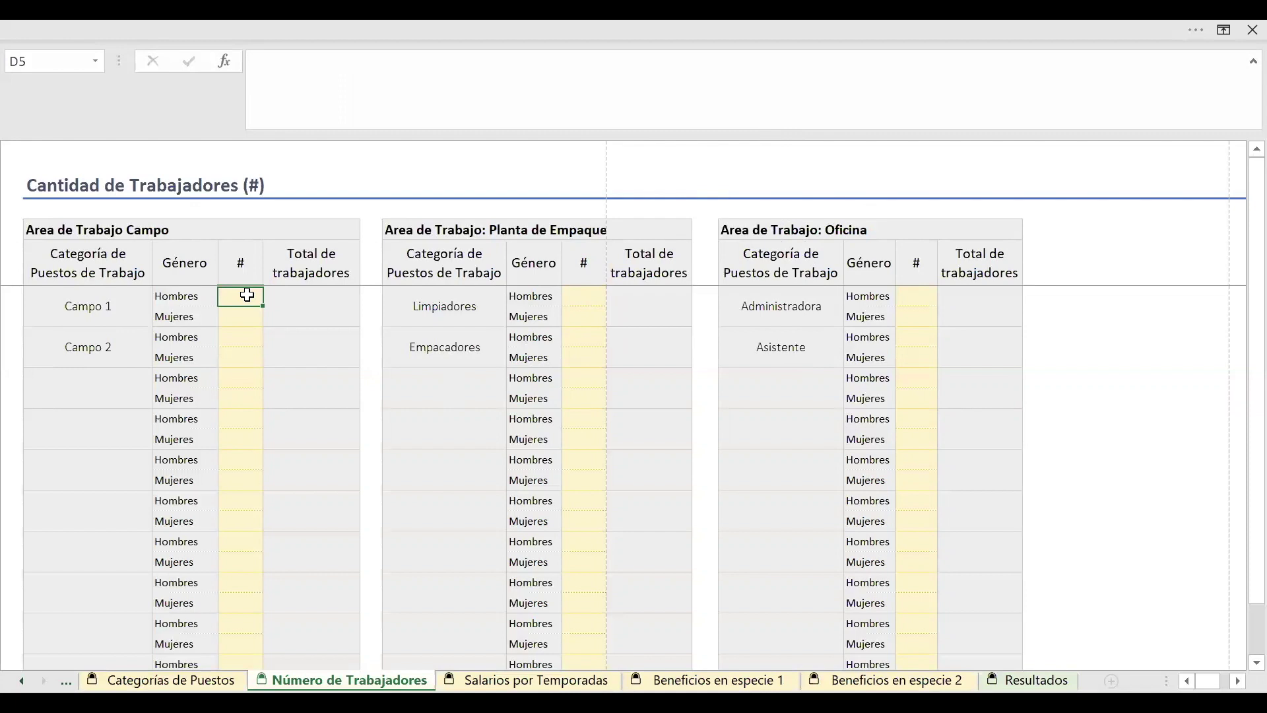
pyautogui.write('5')
pyautogui.press('Return')
pyautogui.write('5')
pyautogui.press('Return')
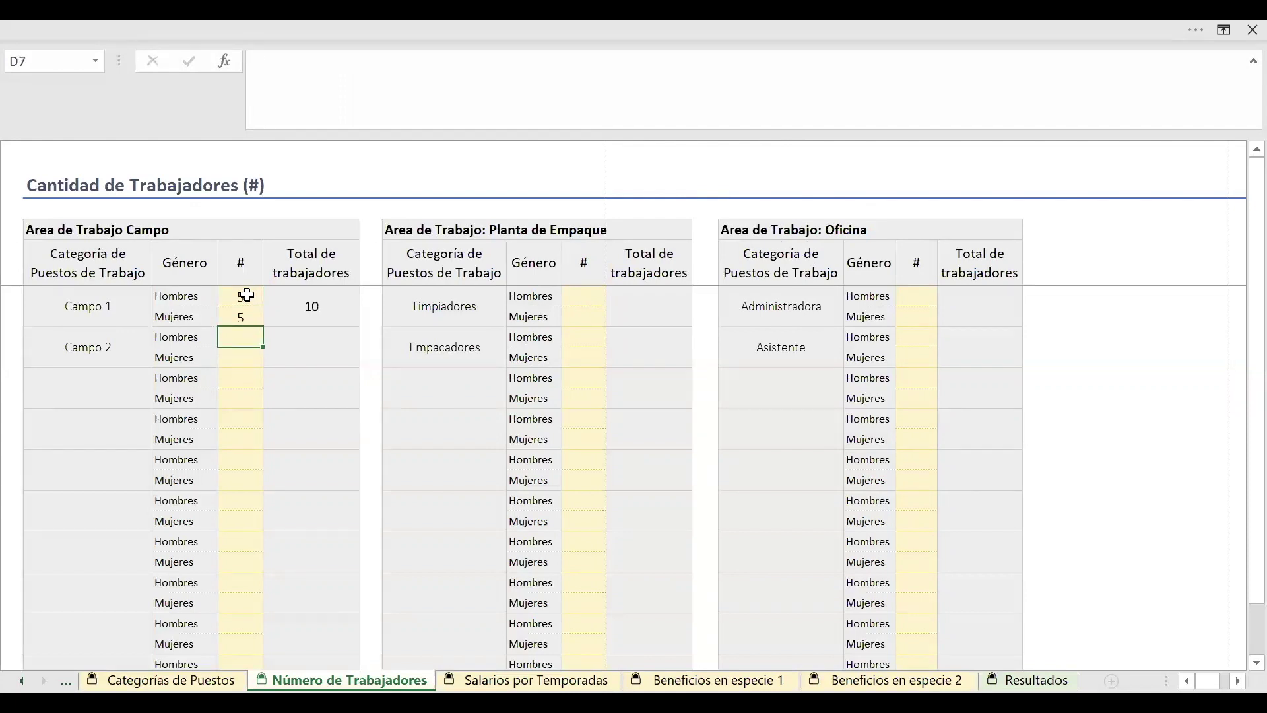
pyautogui.write('3')
pyautogui.press('Return')
pyautogui.write('3')
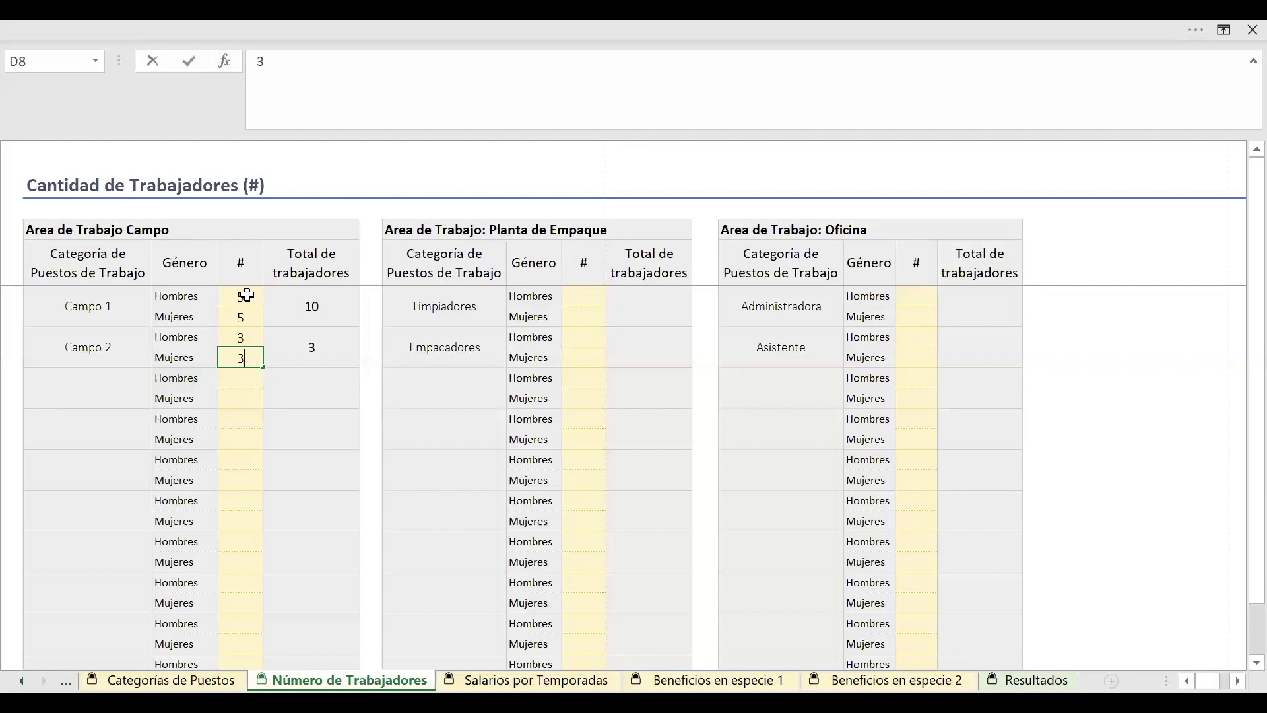
pyautogui.press('Right')
pyautogui.press('Right')
pyautogui.press('Right')
pyautogui.press('Right')
pyautogui.press('Right')
pyautogui.press('Up')
pyautogui.press('Up')
pyautogui.press('Up')
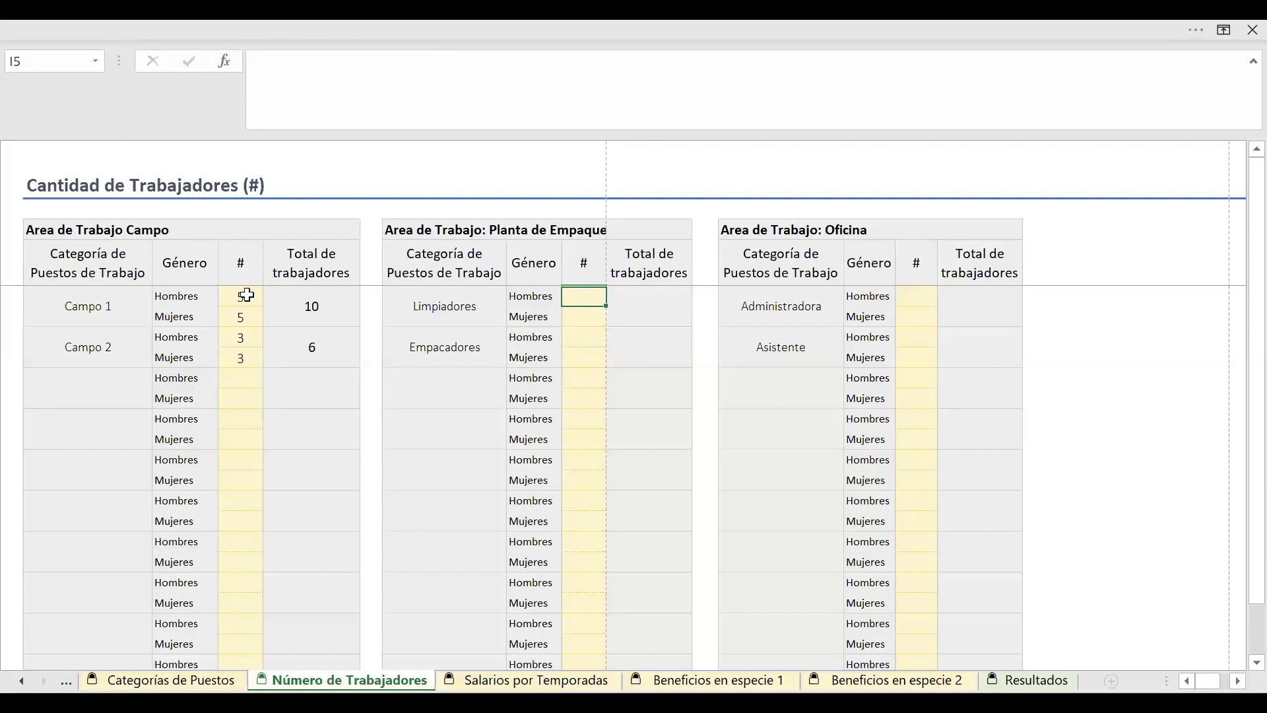
# Enter Planta de Empaque counts 2, 2 for Limpiadores and 3, 2 for Empacadores
pyautogui.write('2')
pyautogui.press('Return')
pyautogui.write('2')
pyautogui.press('Return')
pyautogui.write('3')
pyautogui.press('Return')
pyautogui.write('2')
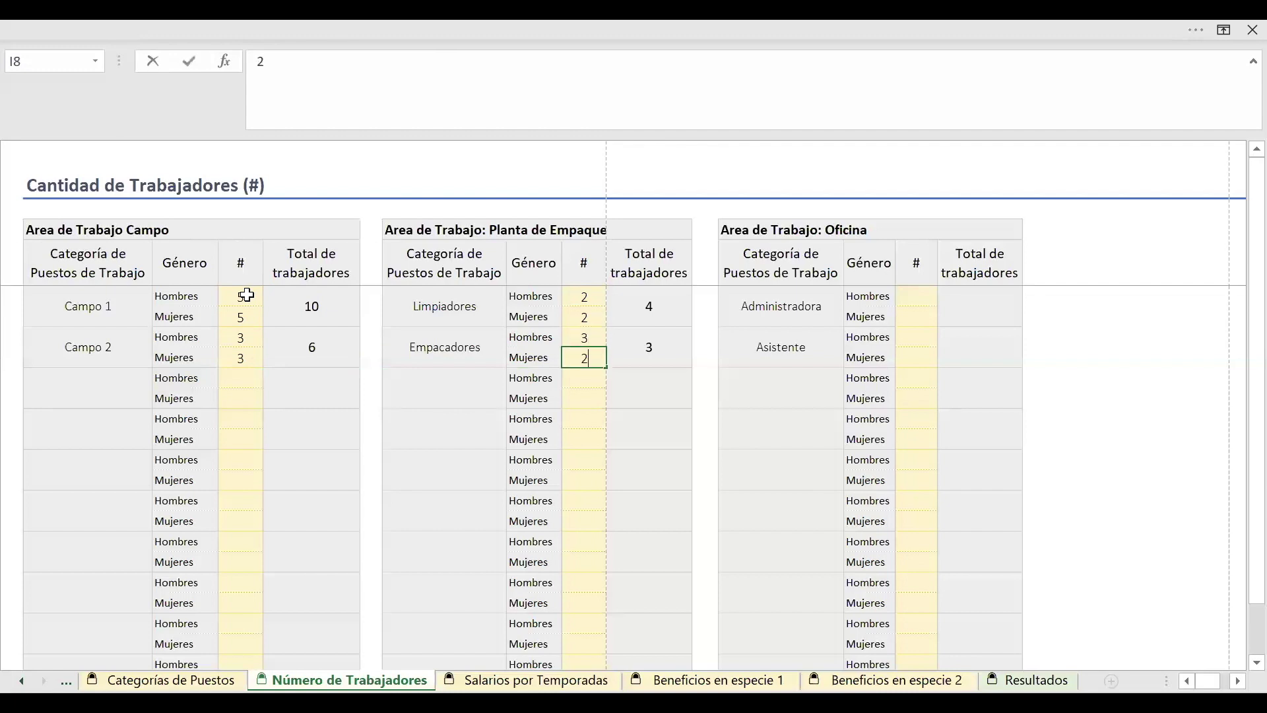
pyautogui.press('Tab')
pyautogui.press('Up')
pyautogui.press('Right')
pyautogui.press('Right')
pyautogui.press('Right')
pyautogui.press('Right')
# Enter 1 female Administradora and 1 male Asistente for Oficina
pyautogui.write('1')
pyautogui.press('Return')
pyautogui.write('1')
pyautogui.press('Return')
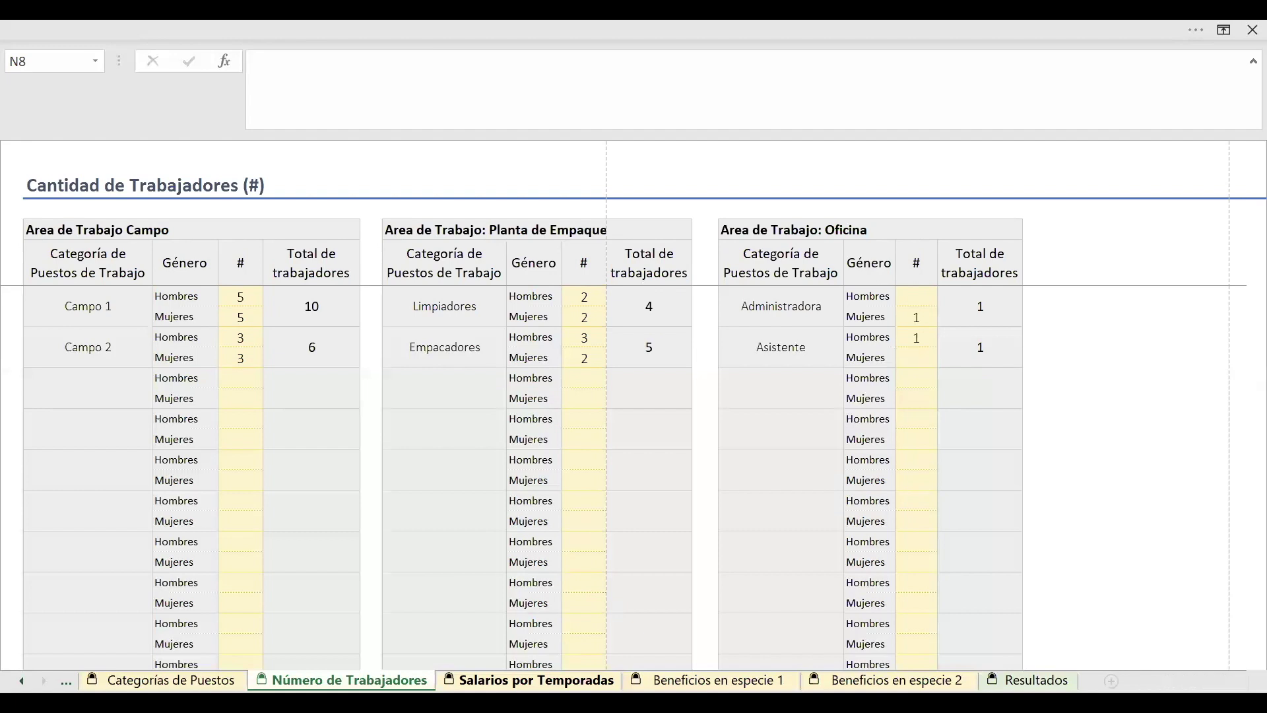
# Switch to the Salarios por Temporadas sheet
pyautogui.click(536, 680)
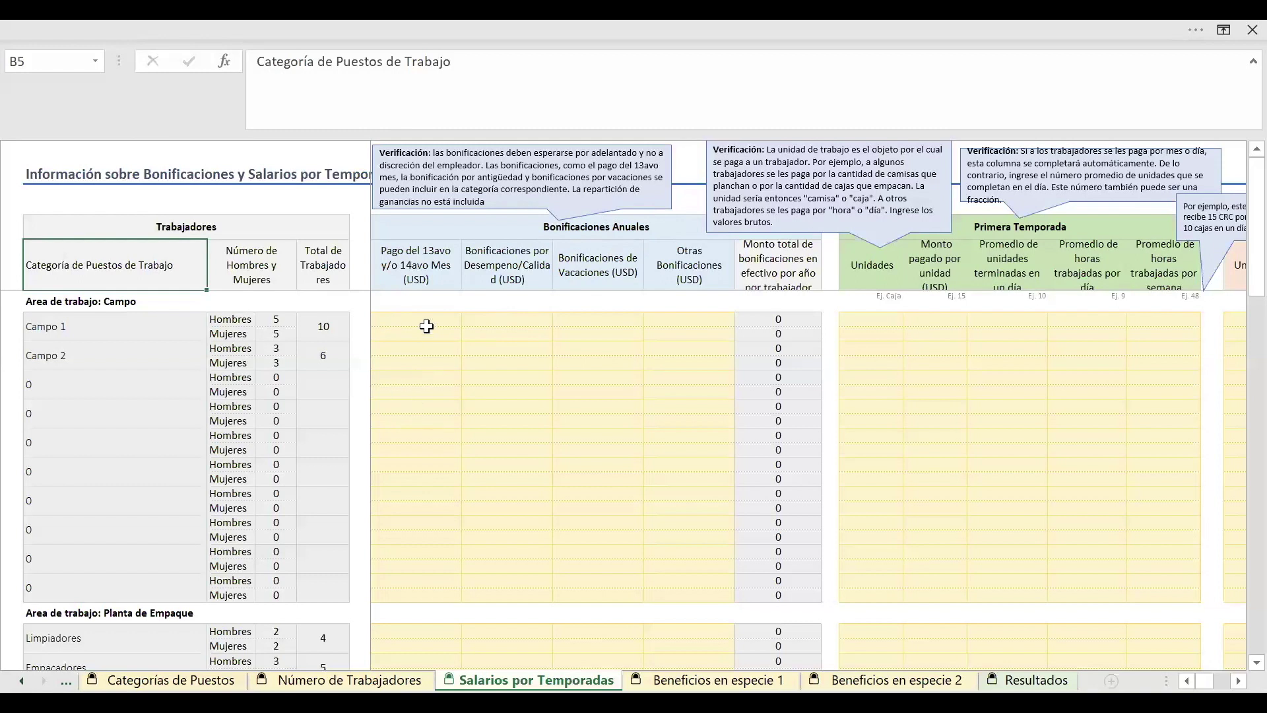
# Enter a 500 USD 13th-month payment for all four Campo 1 and Campo 2 rows
pyautogui.click(427, 326)
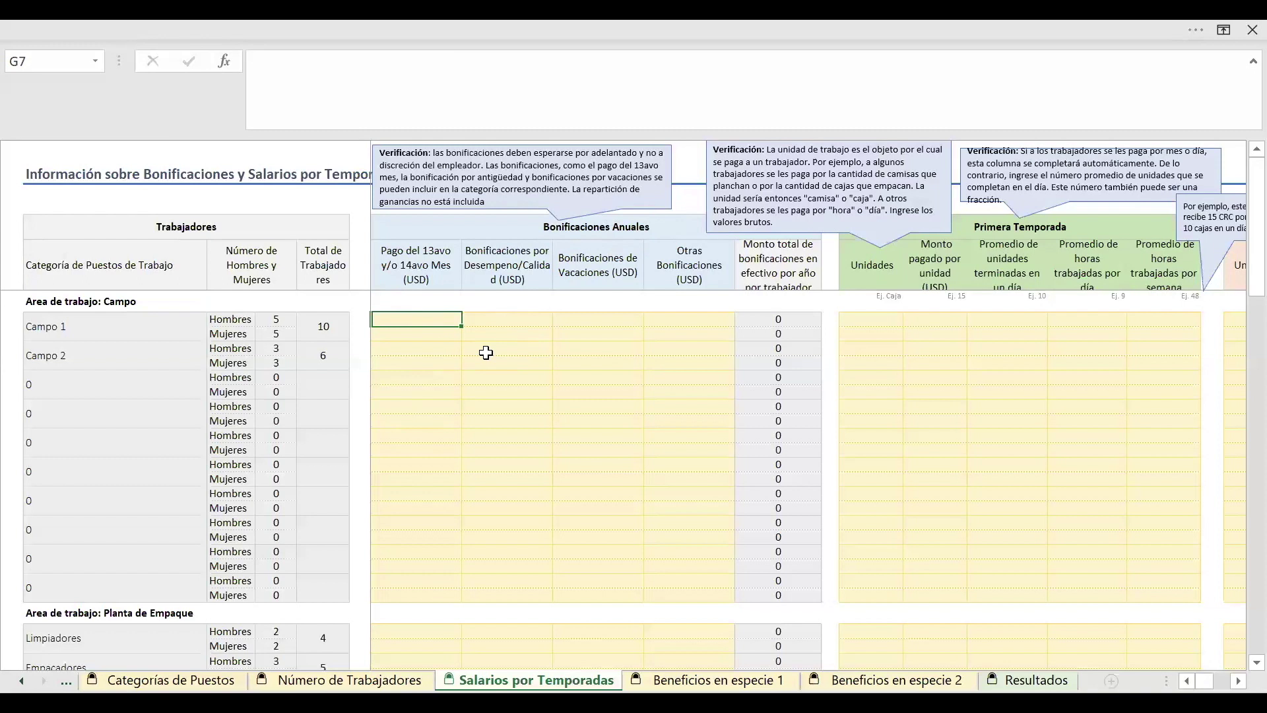
pyautogui.write('500')
pyautogui.press('Return')
pyautogui.write('500')
pyautogui.press('Return')
pyautogui.write('500')
pyautogui.press('Return')
pyautogui.write('500')
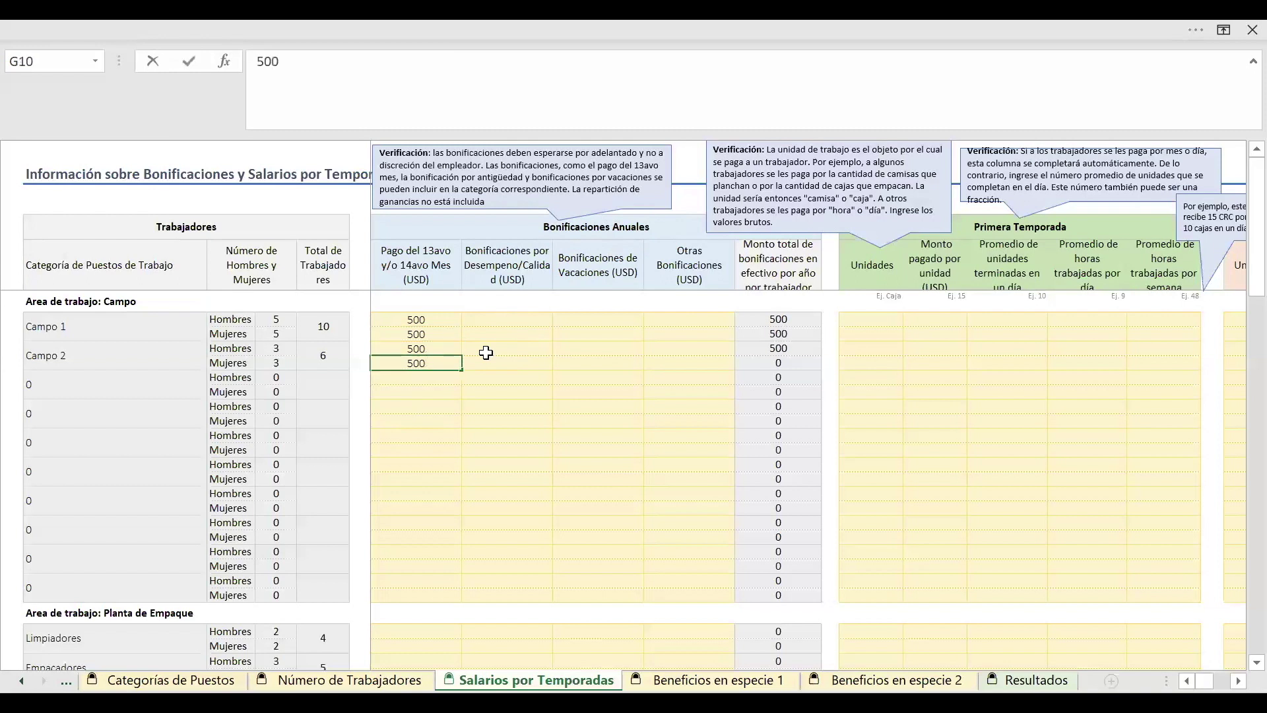
pyautogui.press('Tab')
# Enter a 100 USD performance bonus for the Campo 1 and Campo 2 rows
pyautogui.press('Up')
pyautogui.press('Up')
pyautogui.press('Up')
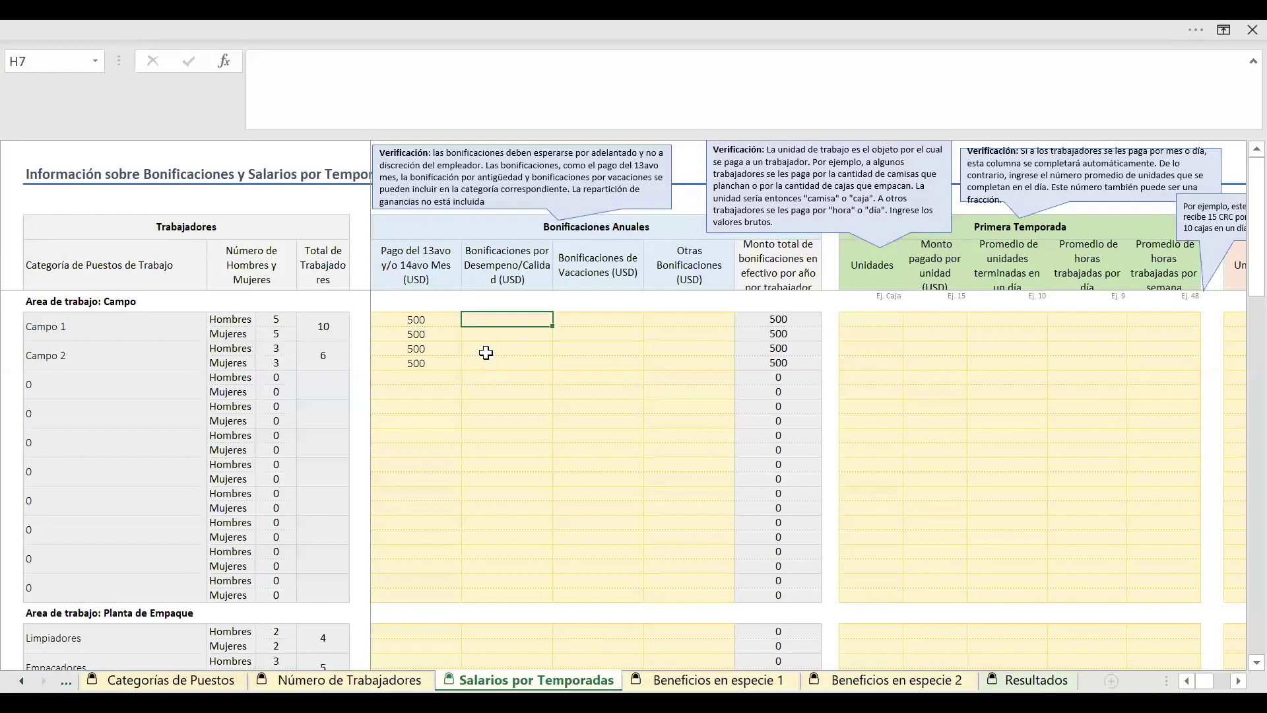
pyautogui.write('100')
pyautogui.write('00')
pyautogui.press('Return')
pyautogui.write('100')
pyautogui.press('Return')
pyautogui.write('100')
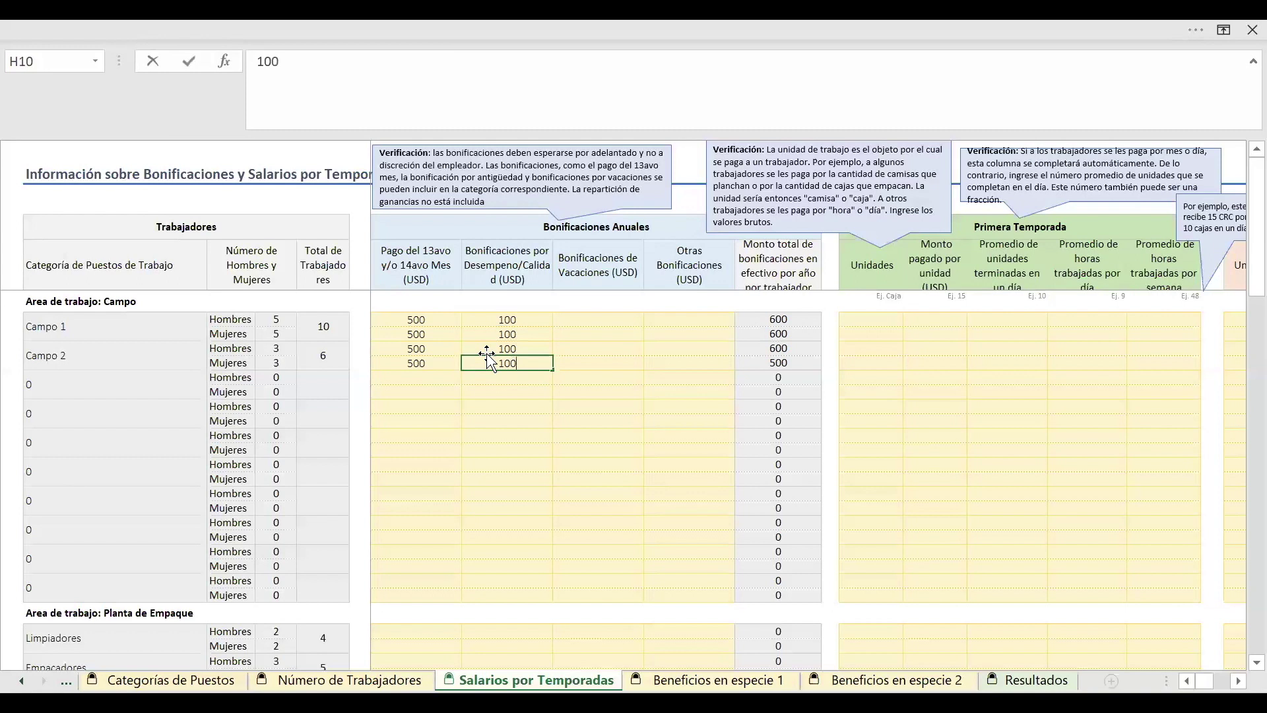
pyautogui.press('Return')
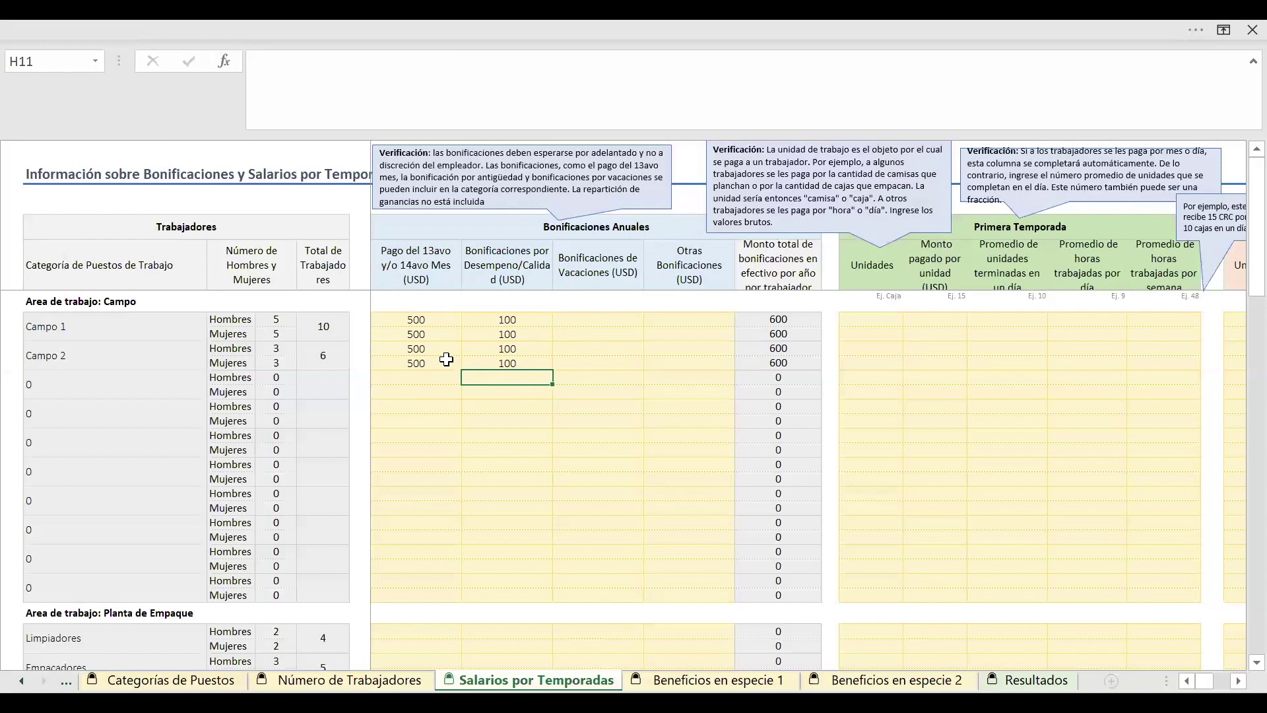
# Set the 13th-month payment to 600 USD for the Limpiadores men and women in column G
pyautogui.press('Down')
pyautogui.press('Down')
pyautogui.press('Down')
pyautogui.press('Down')
pyautogui.press('Down')
pyautogui.press('Down')
pyautogui.press('Down')
pyautogui.press('Down')
pyautogui.press('Down')
pyautogui.press('Down')
pyautogui.press('Down')
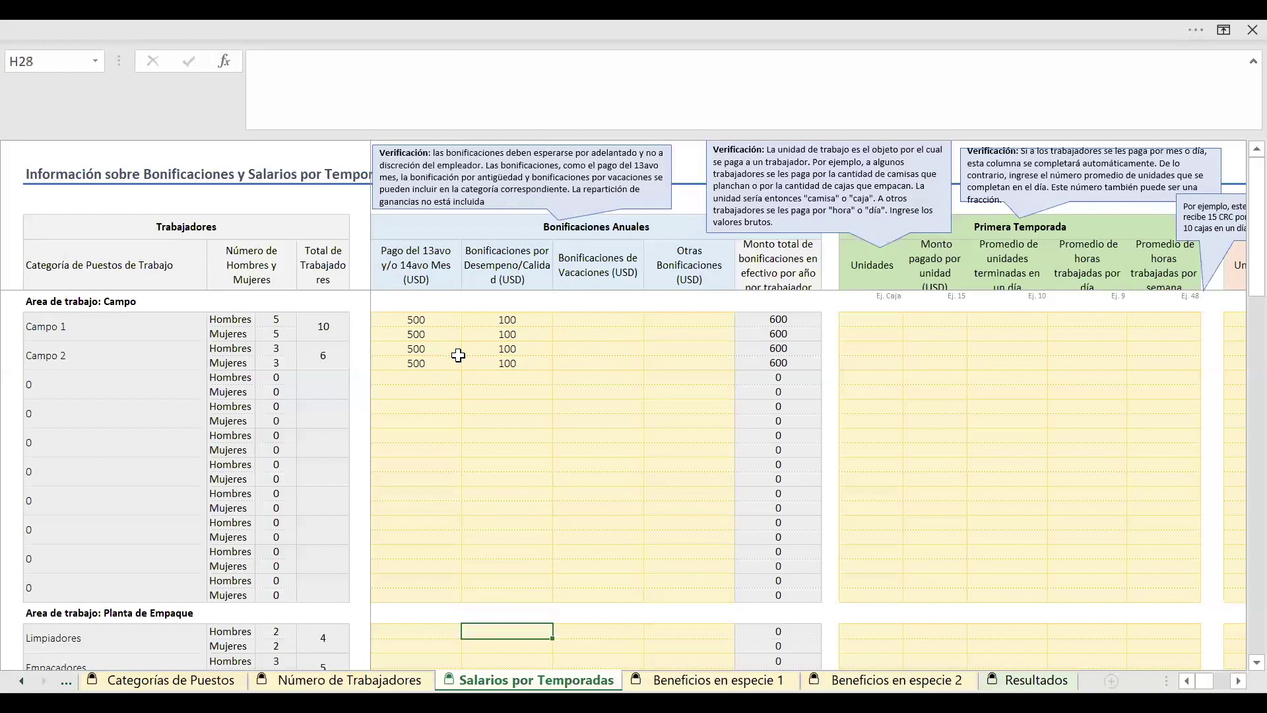
pyautogui.press('Down')
pyautogui.press('Down')
pyautogui.press('Down')
pyautogui.press('Down')
pyautogui.press('Down')
pyautogui.press('Up')
pyautogui.press('Up')
pyautogui.press('Up')
pyautogui.press('Up')
pyautogui.press('Up')
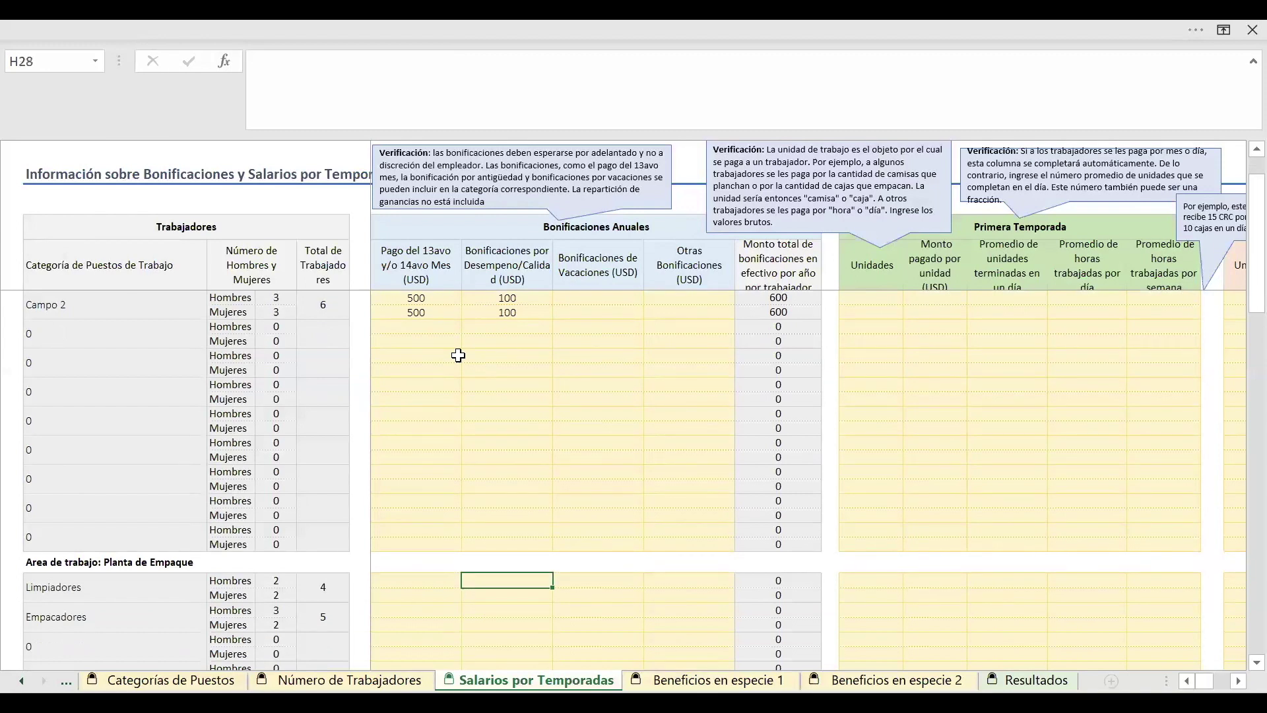
pyautogui.press('Left')
pyautogui.press('Down')
pyautogui.press('Down')
pyautogui.press('Down')
pyautogui.press('Down')
pyautogui.press('Down')
pyautogui.press('Down')
pyautogui.press('Down')
pyautogui.press('Down')
pyautogui.press('Down')
pyautogui.press('Down')
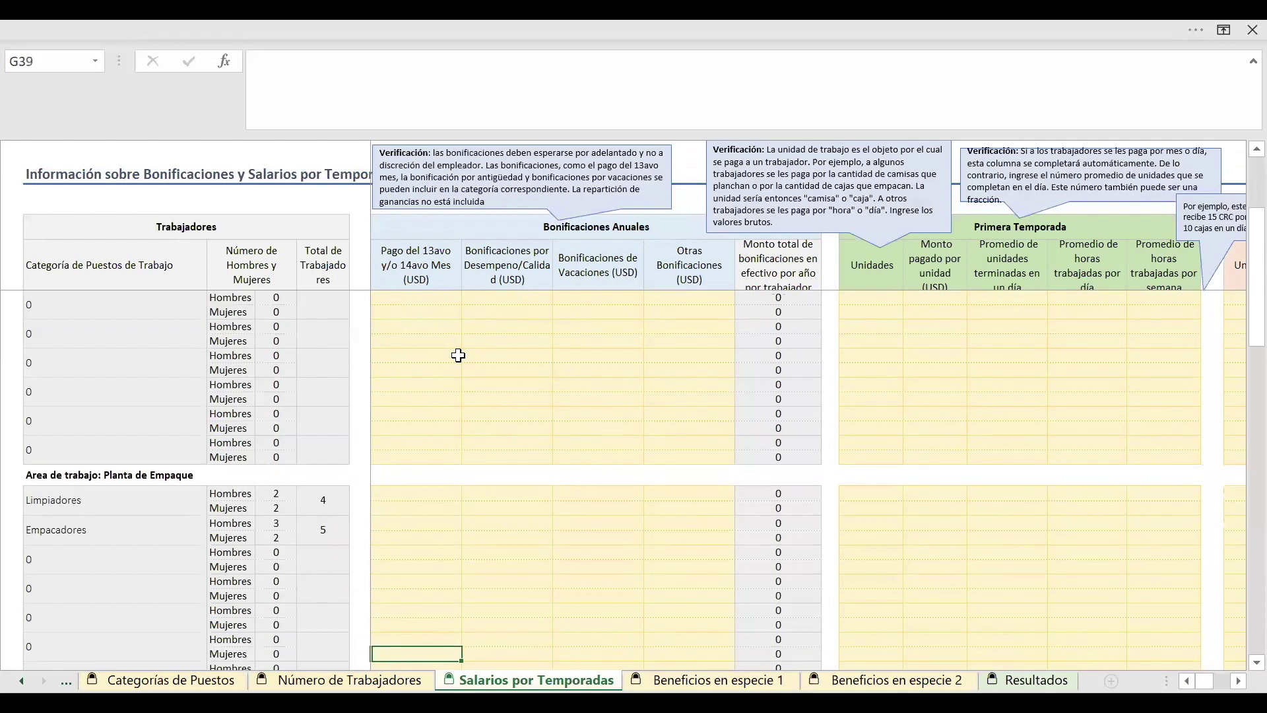
pyautogui.press('Up')
pyautogui.press('Up')
pyautogui.press('Up')
pyautogui.press('Up')
pyautogui.press('Up')
pyautogui.press('Up')
pyautogui.press('Up')
pyautogui.press('Up')
pyautogui.press('Up')
pyautogui.press('Up')
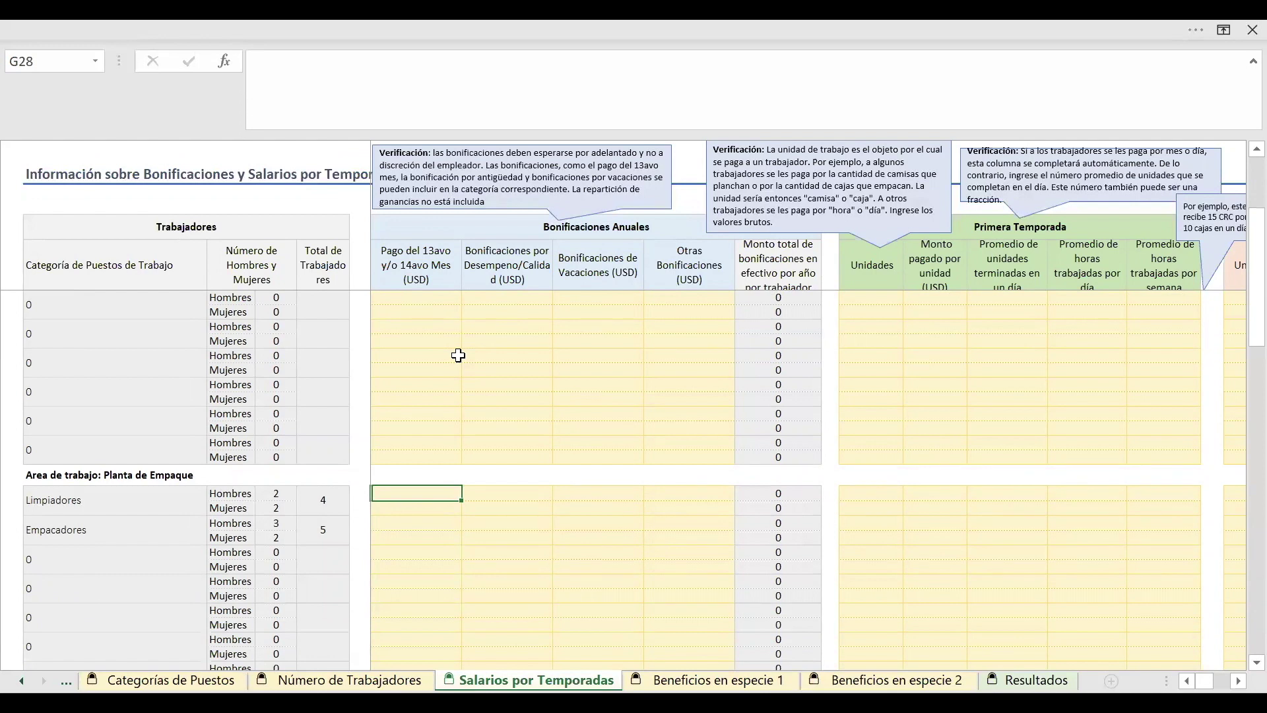
pyautogui.write('600')
pyautogui.press('Return')
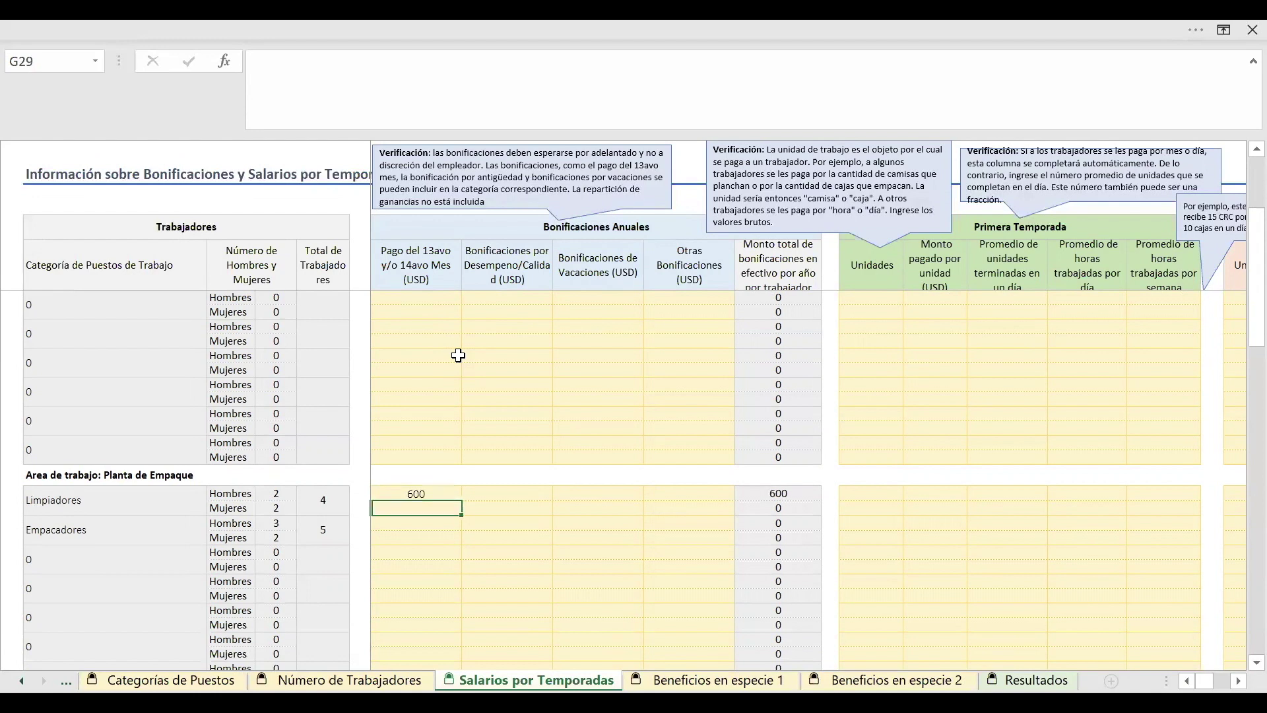
pyautogui.write('6')
pyautogui.write('00')
pyautogui.press('Return')
# Set the 13th-month payment to 600 USD for the Empacadores men and women
pyautogui.write('600')
pyautogui.press('Return')
pyautogui.write('600')
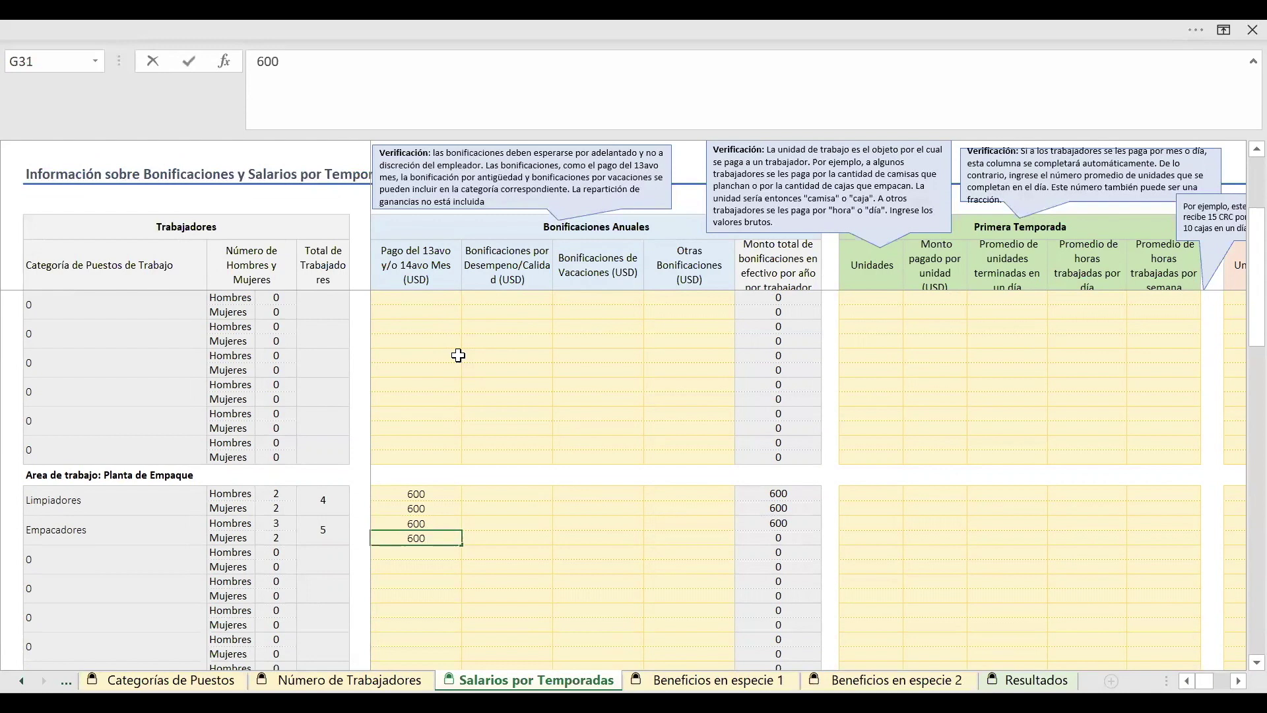
pyautogui.press('Return')
pyautogui.press('Up')
pyautogui.press('Up')
pyautogui.press('Up')
pyautogui.press('Down')
pyautogui.press('Down')
pyautogui.press('Down')
pyautogui.press('Down')
pyautogui.press('Down')
pyautogui.press('Down')
pyautogui.press('Down')
pyautogui.press('Down')
pyautogui.press('Down')
pyautogui.press('Down')
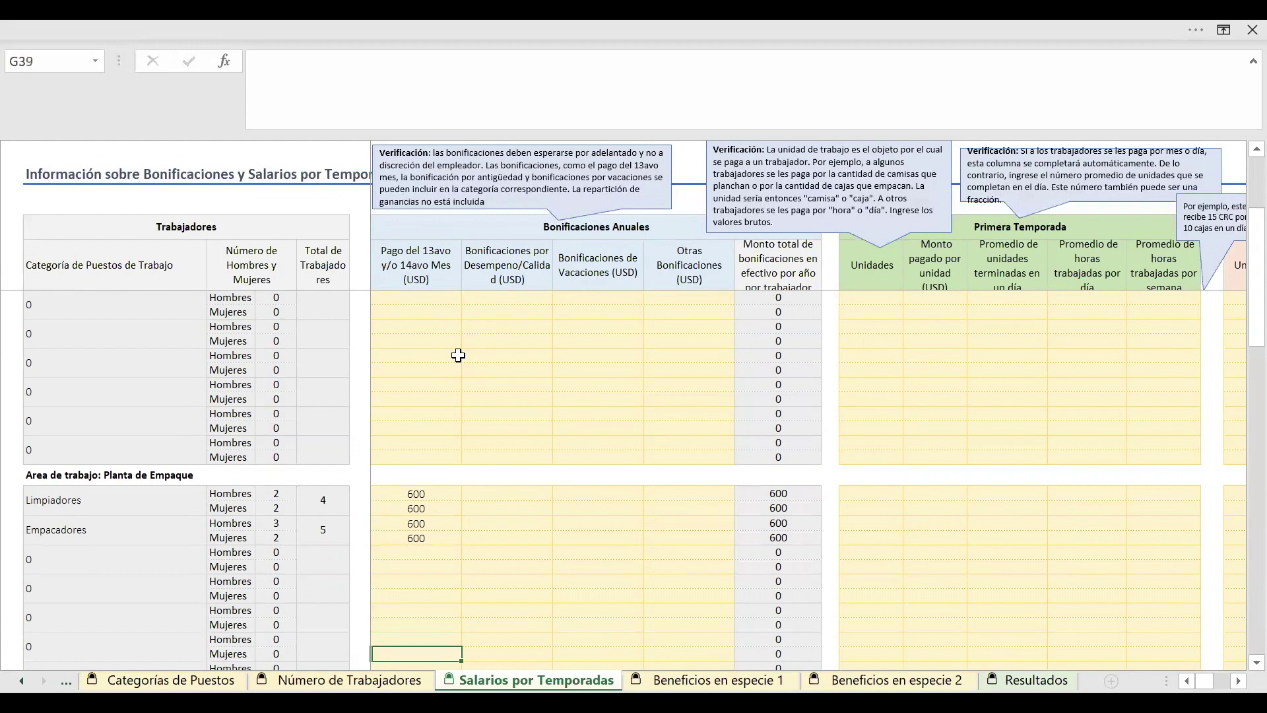
pyautogui.press('Down')
pyautogui.press('Down')
pyautogui.press('Down')
pyautogui.press('Down')
pyautogui.press('Down')
pyautogui.press('Down')
pyautogui.press('Down')
pyautogui.press('Down')
pyautogui.press('Down')
pyautogui.press('Down')
pyautogui.press('Down')
pyautogui.press('Down')
pyautogui.press('Down')
pyautogui.press('Down')
pyautogui.press('Down')
pyautogui.press('Down')
pyautogui.press('Down')
pyautogui.press('Down')
# Enter a 700 USD 13th-month payment for the Oficina Administradora women in G50
pyautogui.press('Up')
pyautogui.press('Up')
pyautogui.press('Up')
pyautogui.press('Up')
pyautogui.press('Up')
pyautogui.press('Up')
pyautogui.press('Up')
pyautogui.press('Up')
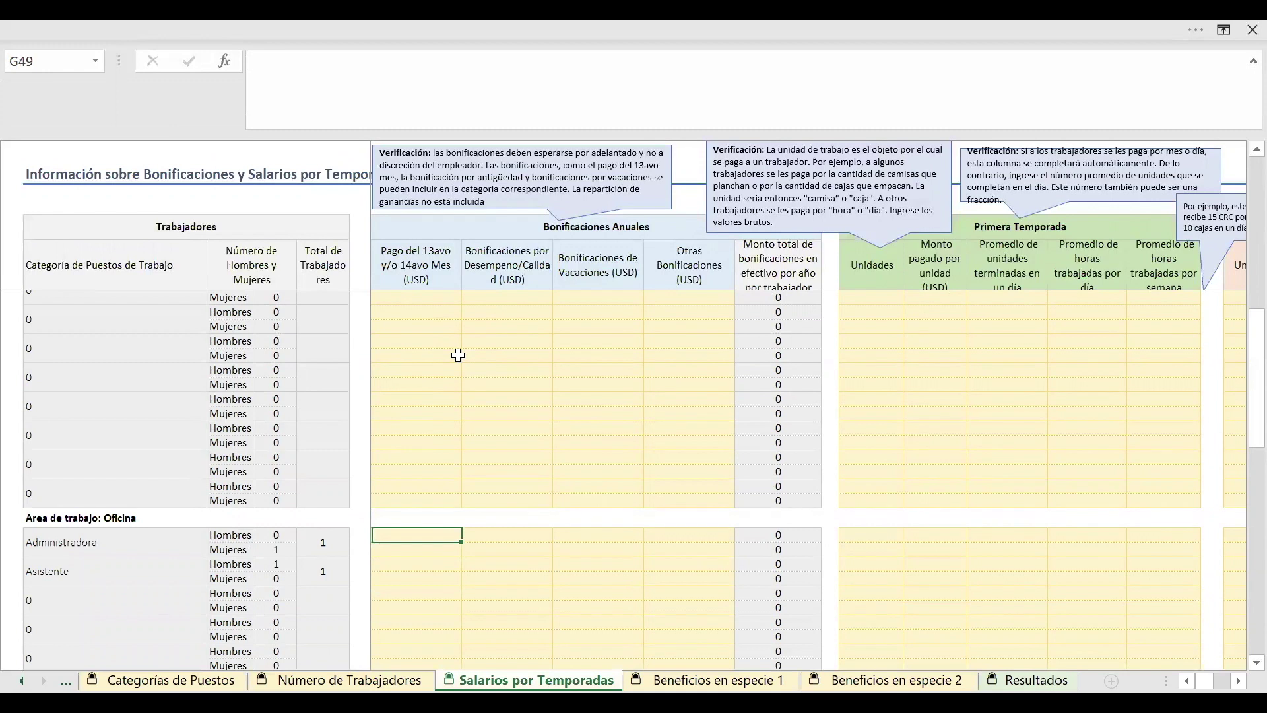
pyautogui.press('Down')
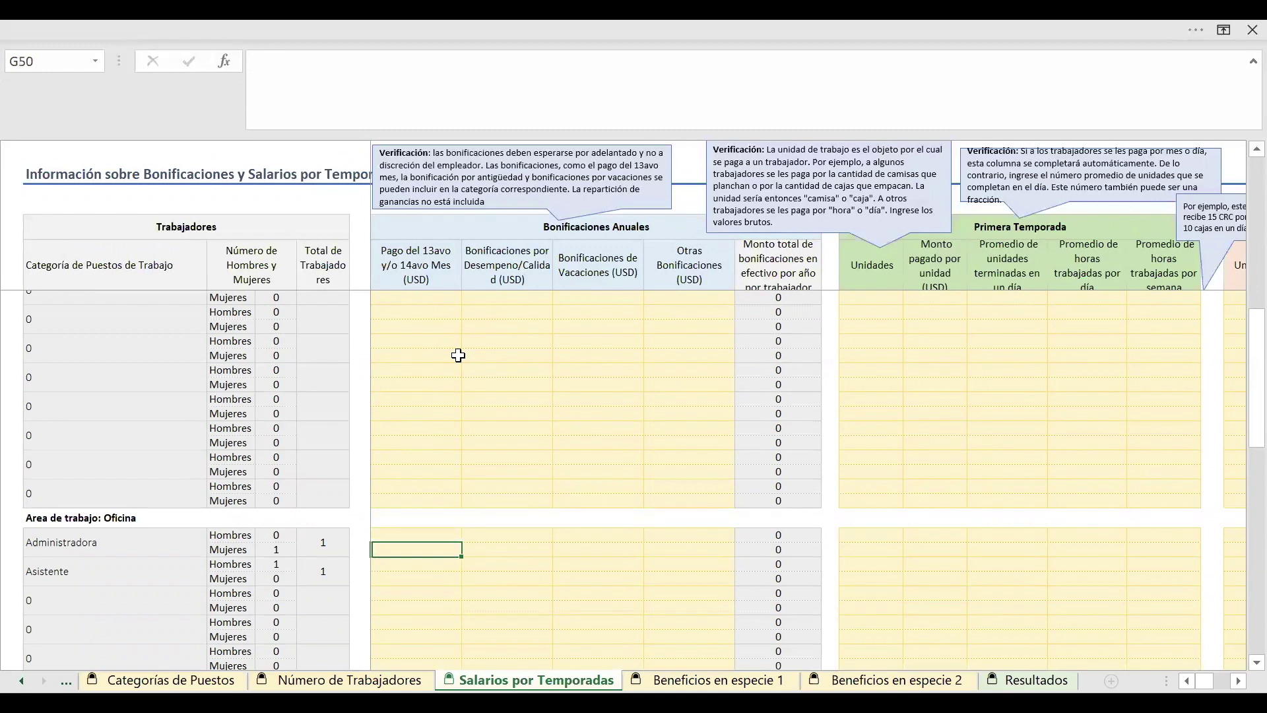
pyautogui.write('700')
pyautogui.press('Return')
pyautogui.press('Down')
pyautogui.press('Up')
pyautogui.press('Right')
pyautogui.press('Up')
pyautogui.press('Up')
pyautogui.press('Up')
pyautogui.press('Up')
pyautogui.press('Up')
pyautogui.press('Up')
pyautogui.press('Up')
pyautogui.press('Up')
pyautogui.press('Up')
pyautogui.press('Up')
pyautogui.press('Up')
pyautogui.press('Up')
pyautogui.press('Up')
pyautogui.press('Up')
pyautogui.press('Up')
pyautogui.press('Up')
pyautogui.press('Up')
pyautogui.press('Up')
pyautogui.press('Down')
pyautogui.press('Down')
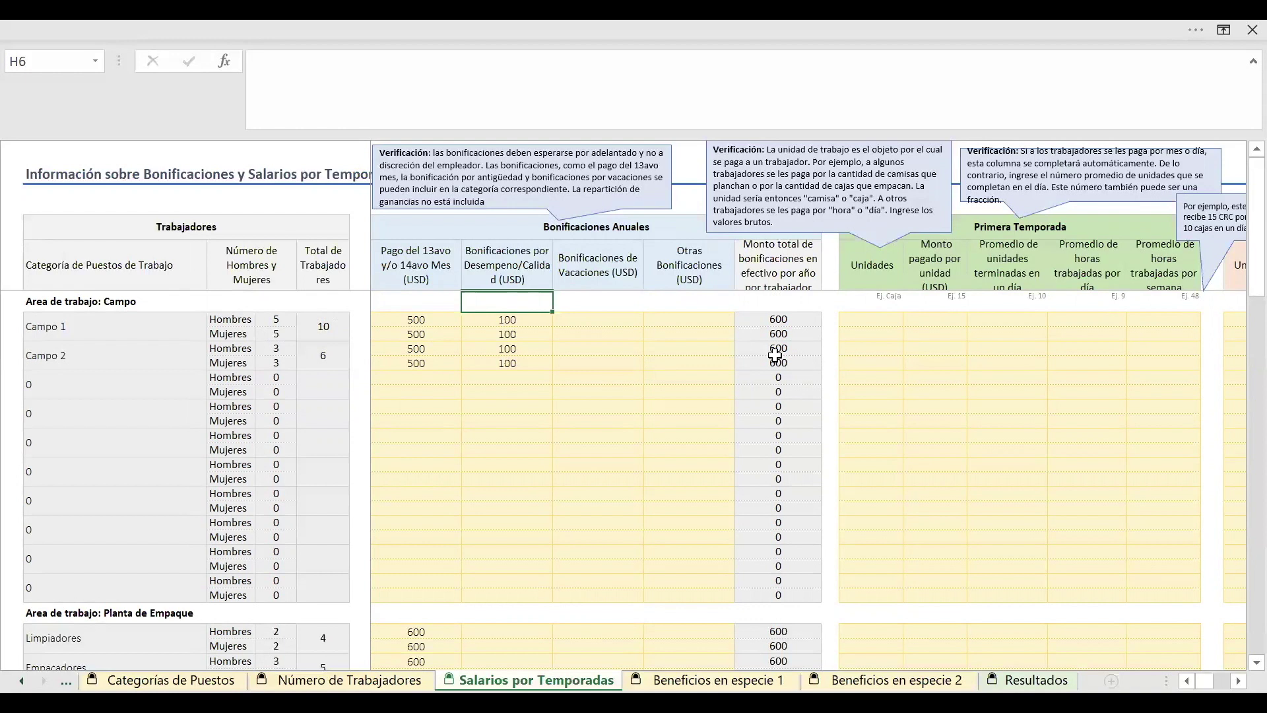
pyautogui.click(863, 321)
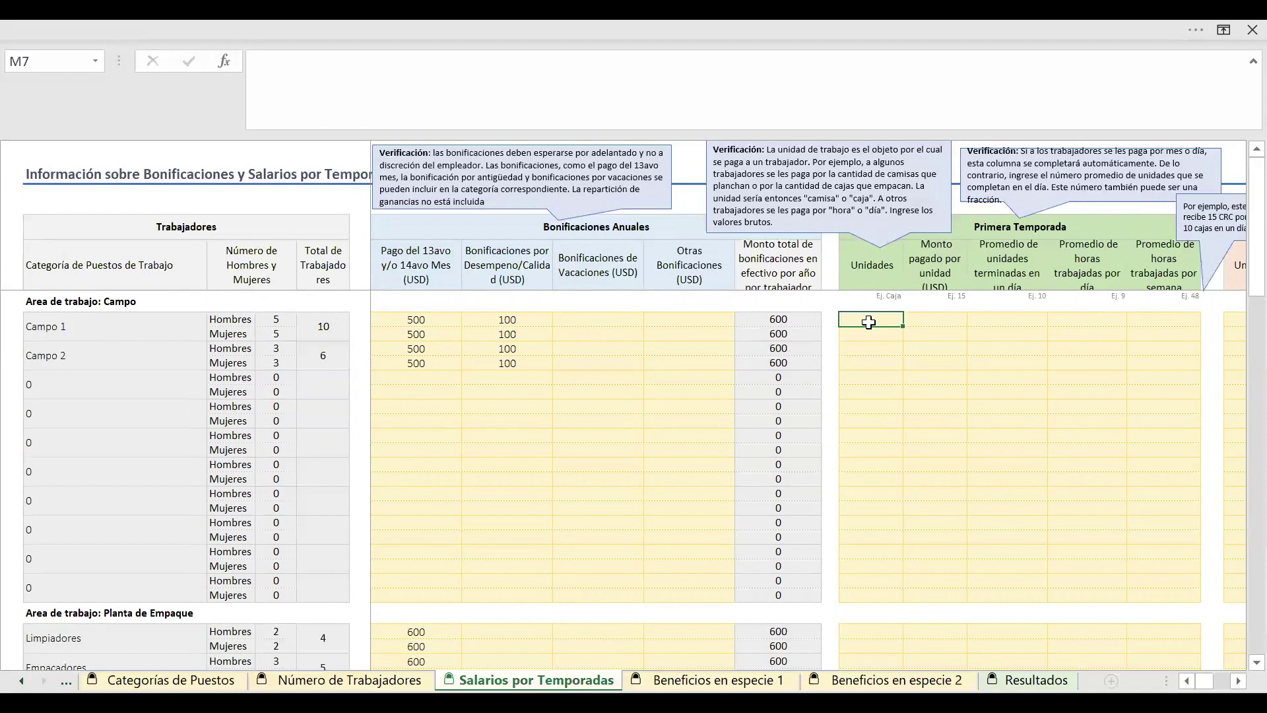
pyautogui.press('Right')
pyautogui.press('Right')
pyautogui.press('Right')
pyautogui.press('Right')
pyautogui.press('Right')
pyautogui.press('Right')
pyautogui.press('Right')
pyautogui.press('Right')
pyautogui.press('Right')
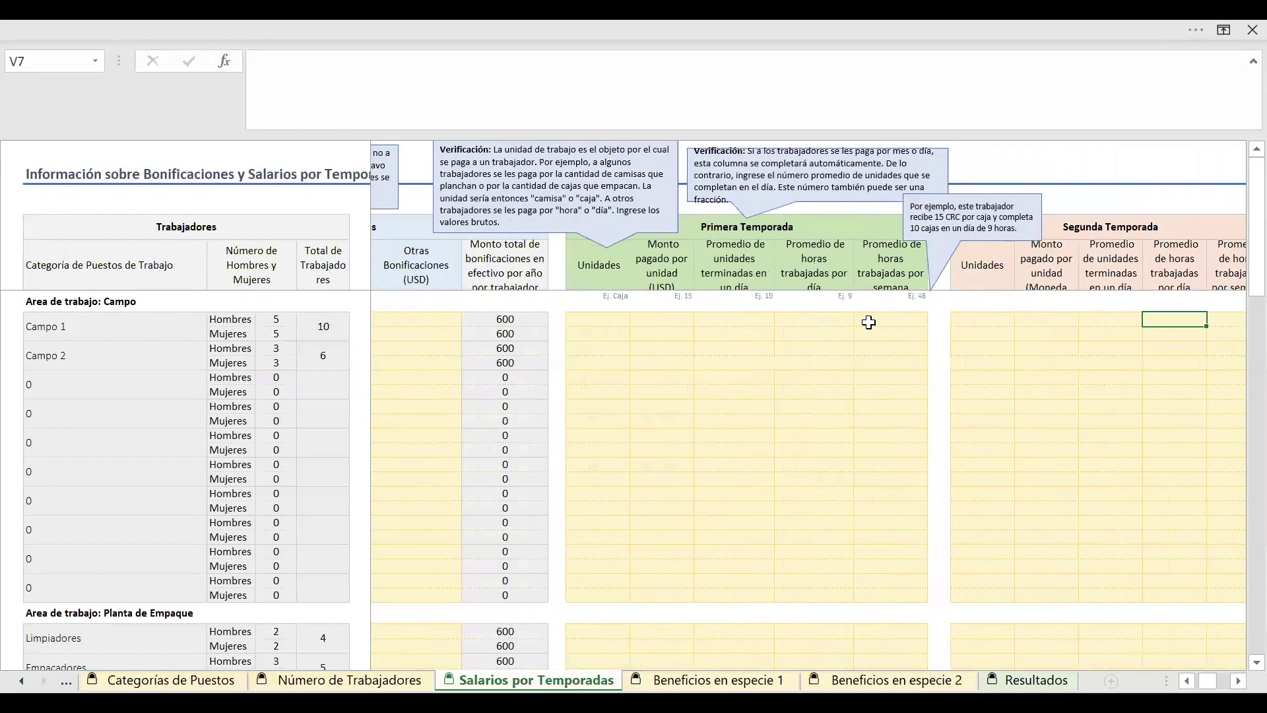
pyautogui.press('Right')
pyautogui.press('Left')
pyautogui.press('Left')
pyautogui.press('Left')
pyautogui.press('Left')
pyautogui.press('Left')
pyautogui.press('Left')
pyautogui.press('Left')
pyautogui.press('Left')
pyautogui.press('Left')
pyautogui.press('Left')
pyautogui.press('Left')
pyautogui.press('Left')
pyautogui.press('Left')
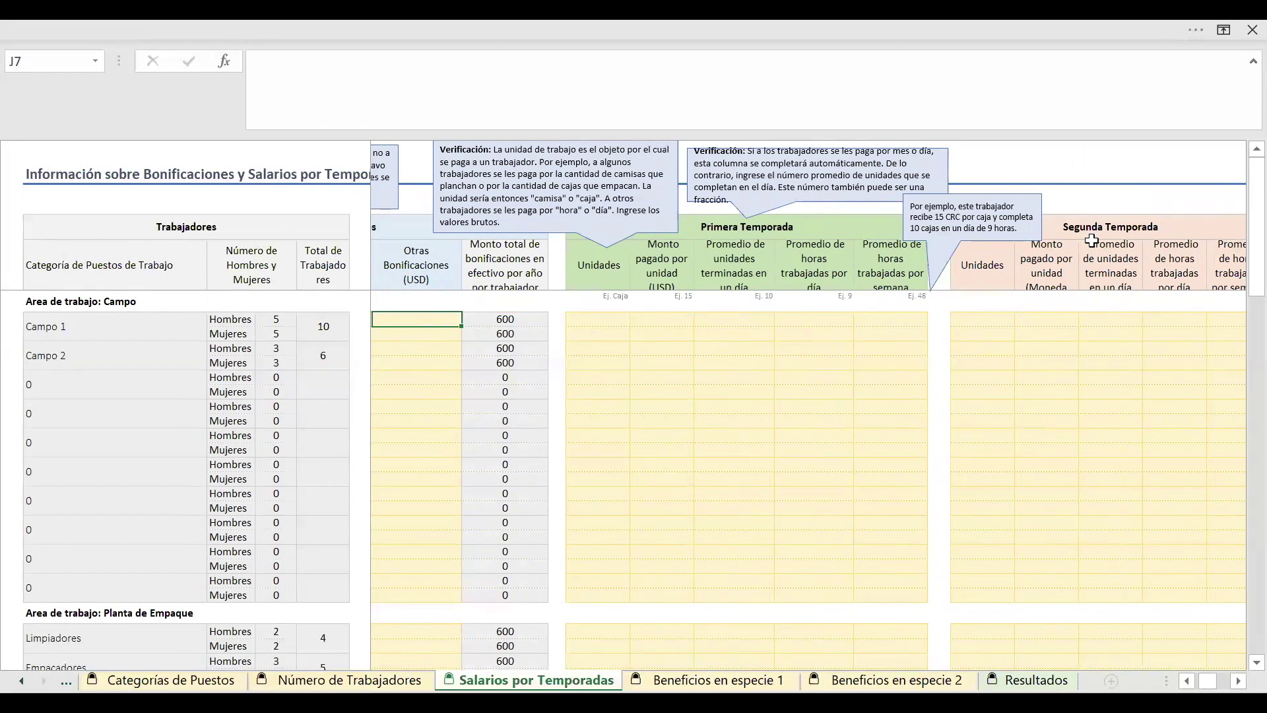
pyautogui.click(597, 326)
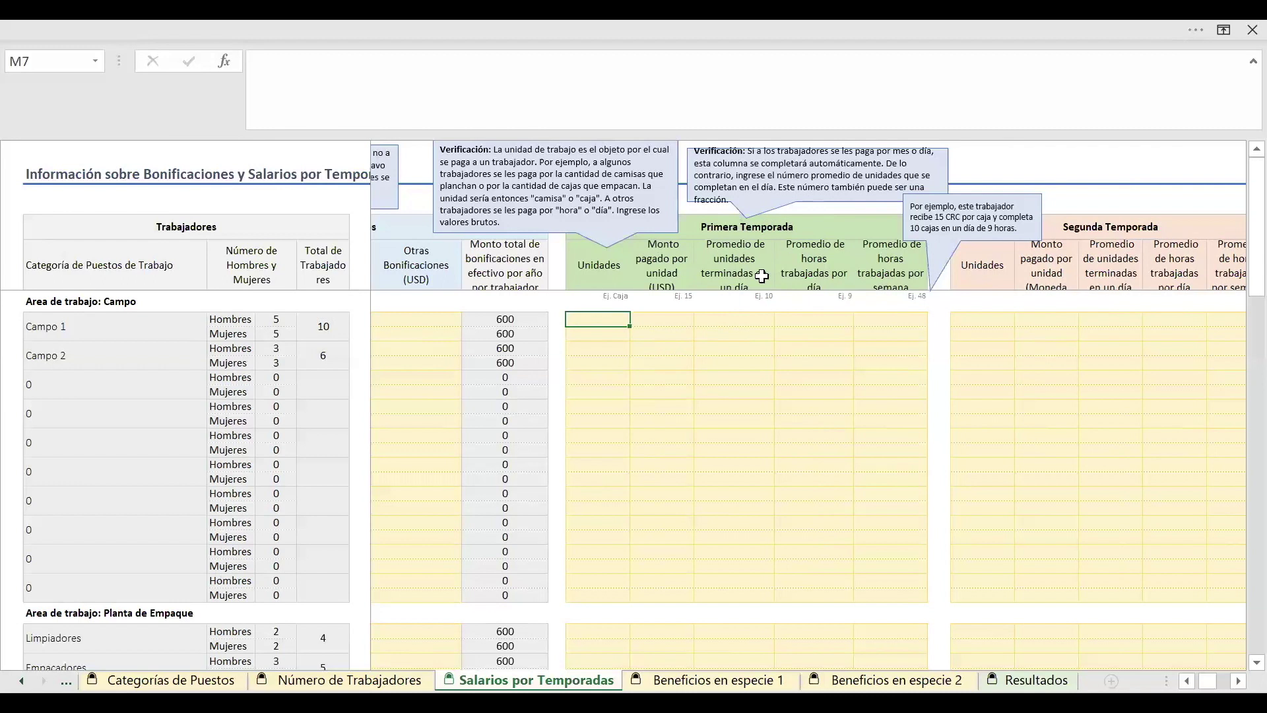
# Enter Racimo as the first-season work unit for the Campo 1 and Campo 2 rows
pyautogui.write('Racimo')
pyautogui.press('Return')
pyautogui.write('Ra')
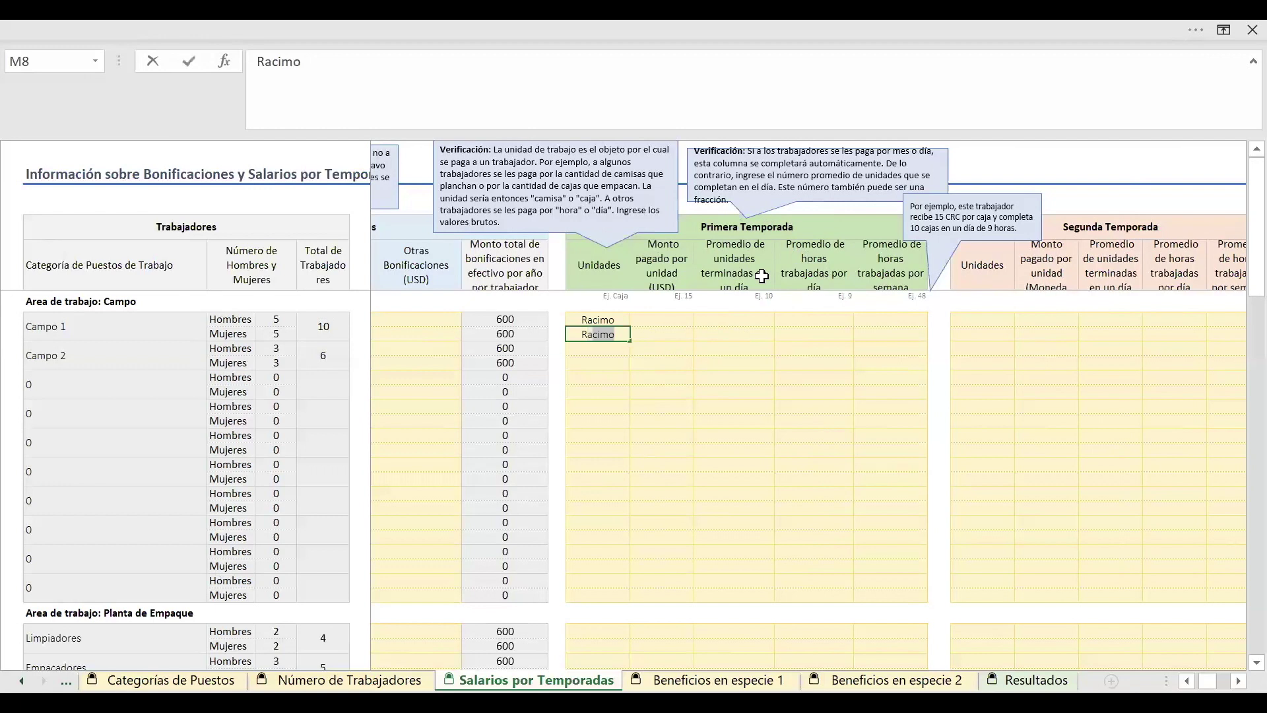
pyautogui.press('Return')
pyautogui.press('Return')
pyautogui.write('Racimo')
pyautogui.press('Return')
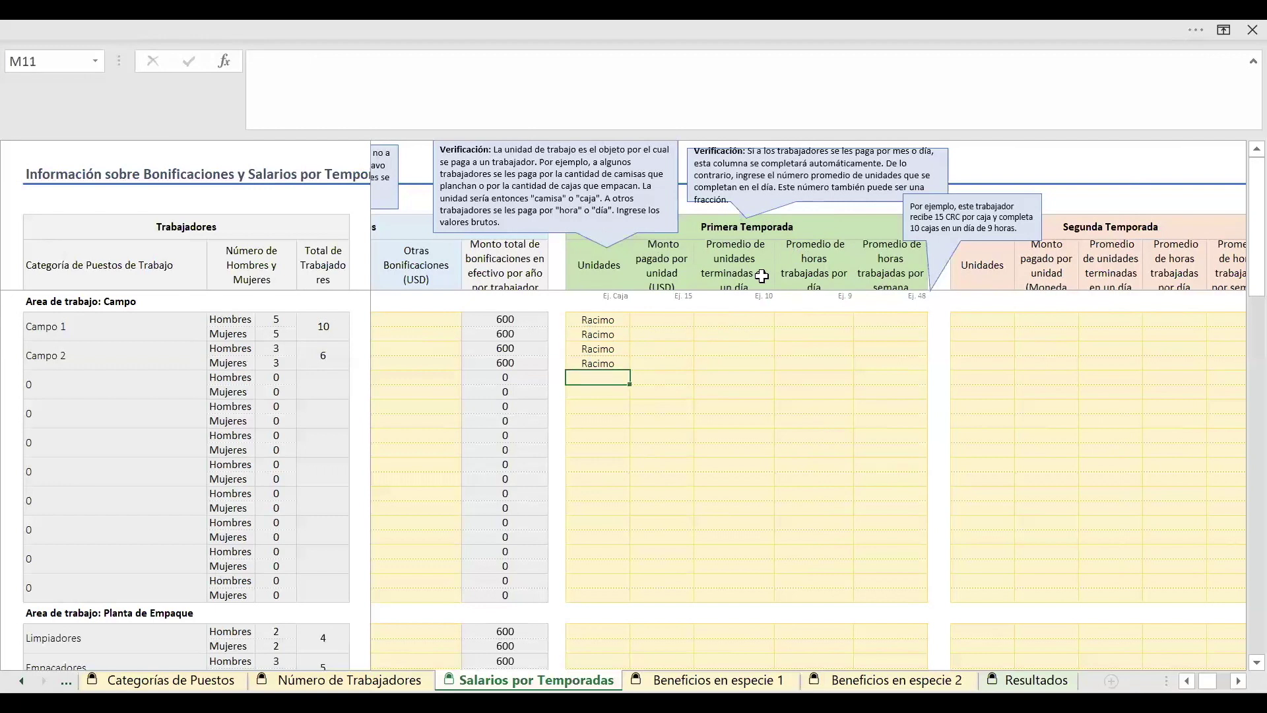
pyautogui.press('Up')
pyautogui.press('Up')
pyautogui.press('Up')
pyautogui.press('Down')
pyautogui.press('Down')
pyautogui.press('Down')
pyautogui.press('Down')
pyautogui.press('Down')
pyautogui.press('Down')
pyautogui.press('Down')
pyautogui.press('Down')
pyautogui.press('Down')
pyautogui.press('Down')
pyautogui.press('Down')
pyautogui.press('Down')
pyautogui.press('Down')
pyautogui.press('Down')
pyautogui.press('Down')
pyautogui.press('Down')
pyautogui.press('Down')
pyautogui.press('Down')
pyautogui.press('Down')
pyautogui.press('Down')
pyautogui.press('Down')
pyautogui.press('Down')
pyautogui.press('Down')
pyautogui.press('Down')
pyautogui.press('Down')
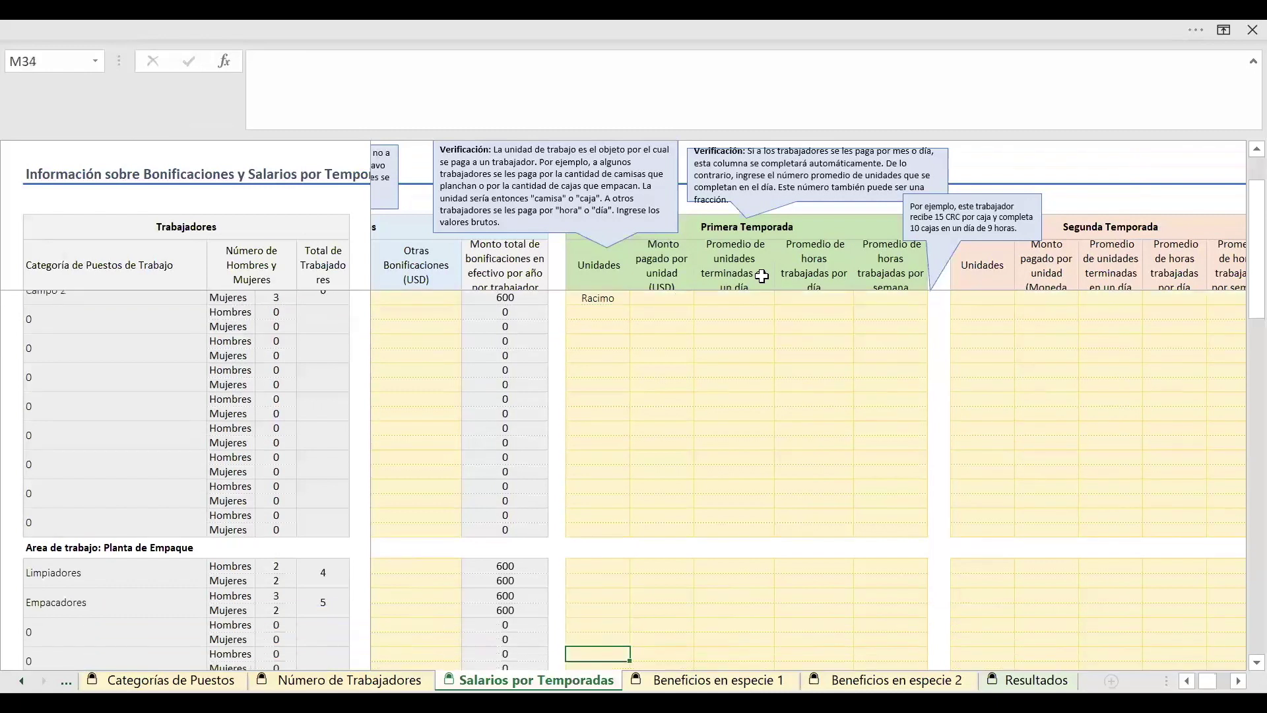
pyautogui.press('Down')
pyautogui.press('Down')
pyautogui.press('Down')
pyautogui.press('Up')
pyautogui.press('Up')
pyautogui.press('Up')
pyautogui.press('Up')
pyautogui.press('Up')
pyautogui.press('Up')
pyautogui.press('Up')
pyautogui.press('Up')
pyautogui.press('Up')
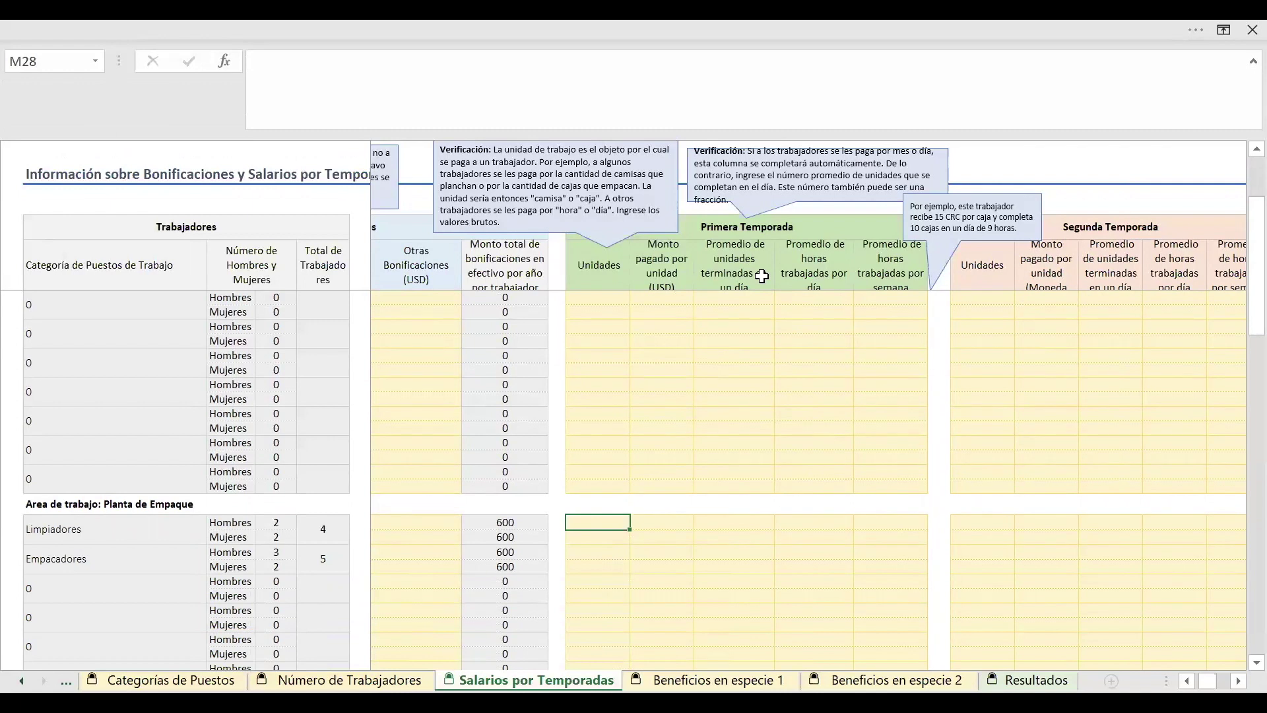
# Enter Caja as the work unit for the four Limpiadores and Empacadores rows
pyautogui.write('Caja')
pyautogui.press('Return')
pyautogui.write('Caj')
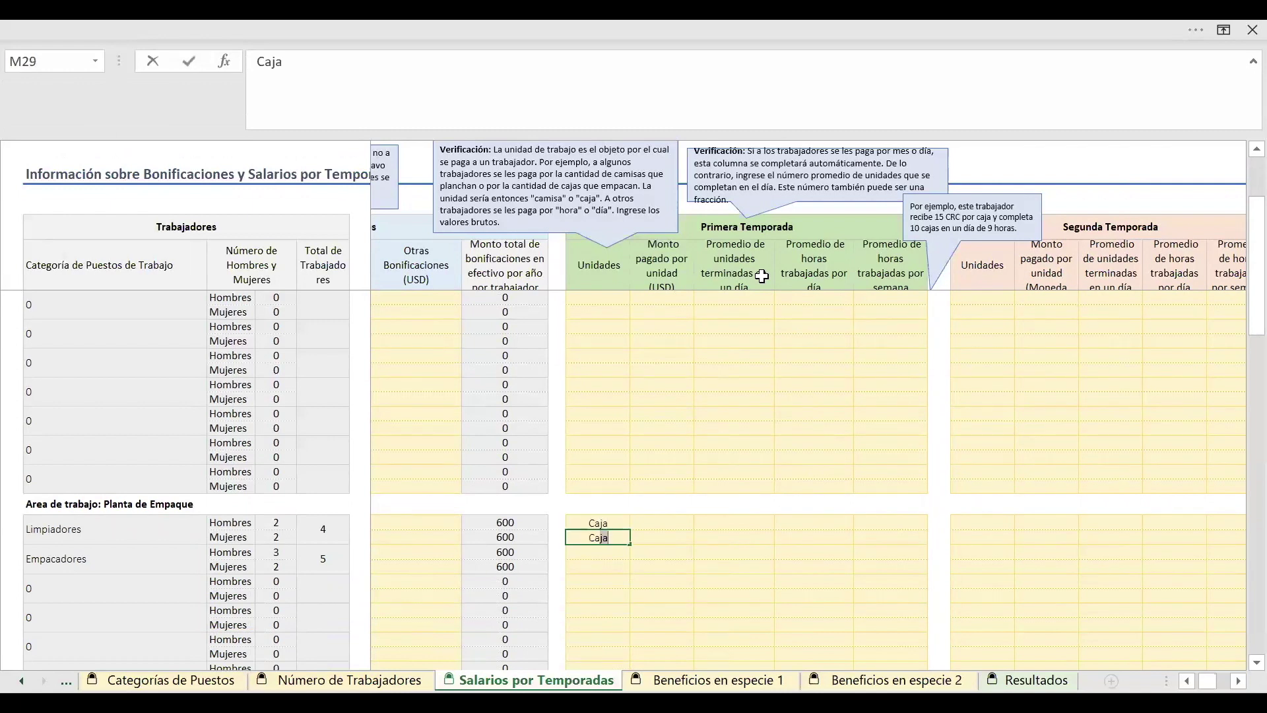
pyautogui.press('Return')
pyautogui.write('Caj')
pyautogui.press('Return')
pyautogui.write('Caj')
pyautogui.press('Return')
# Set the Administradora's work unit to Mes
pyautogui.press('Down')
pyautogui.press('Down')
pyautogui.press('Down')
pyautogui.press('Down')
pyautogui.press('Down')
pyautogui.press('Down')
pyautogui.press('Down')
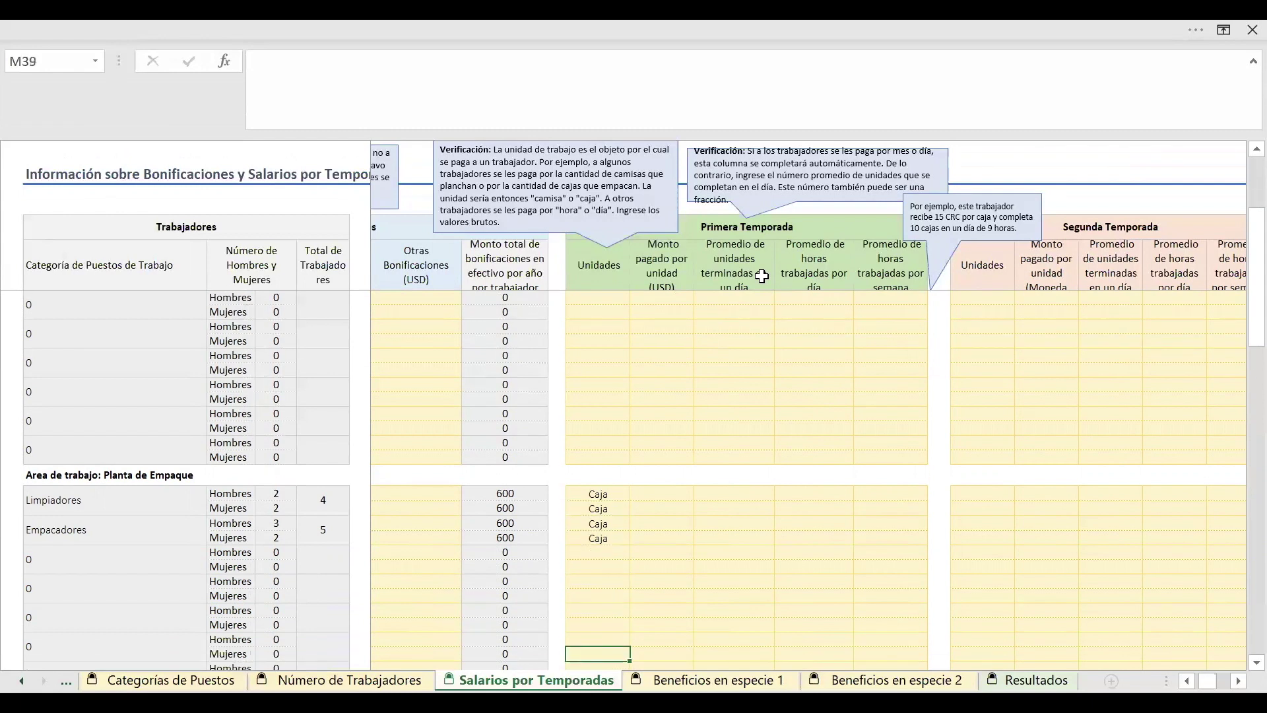
pyautogui.press('Down')
pyautogui.press('Down')
pyautogui.press('Down')
pyautogui.press('Down')
pyautogui.press('Down')
pyautogui.press('Down')
pyautogui.press('Down')
pyautogui.press('Down')
pyautogui.press('Down')
pyautogui.press('Down')
pyautogui.press('Down')
pyautogui.press('Down')
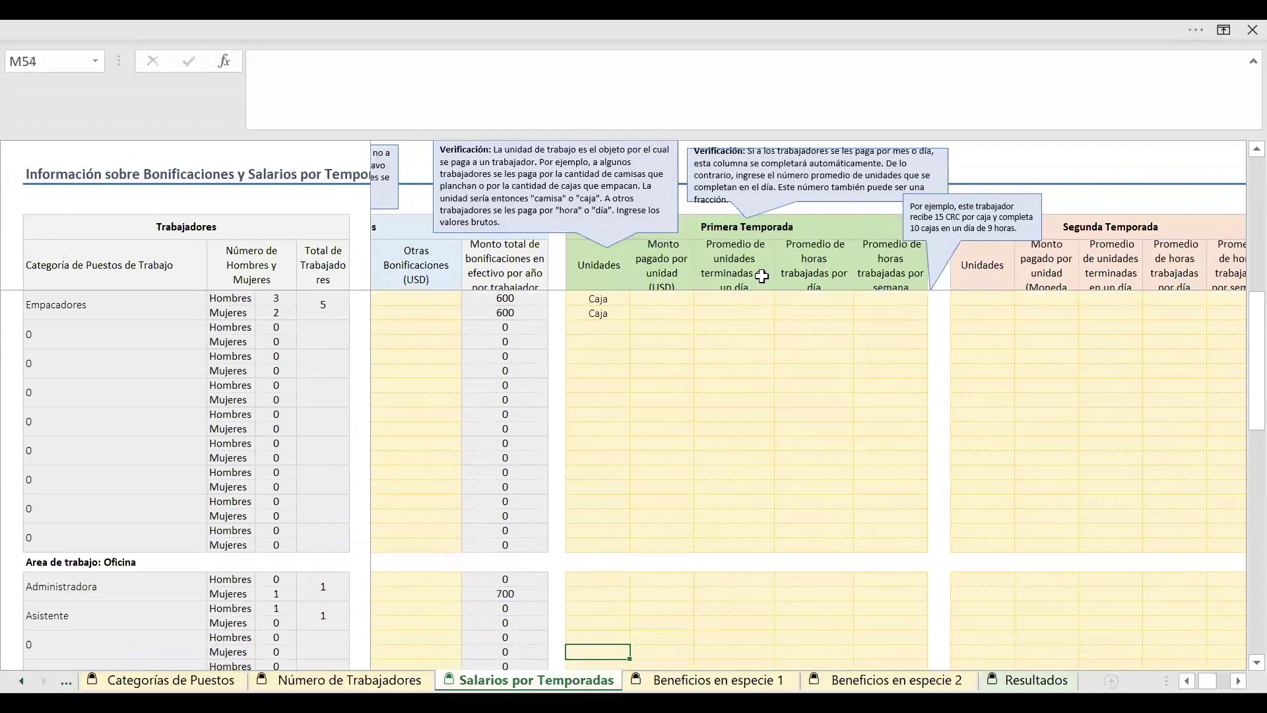
pyautogui.press('Up')
pyautogui.press('Up')
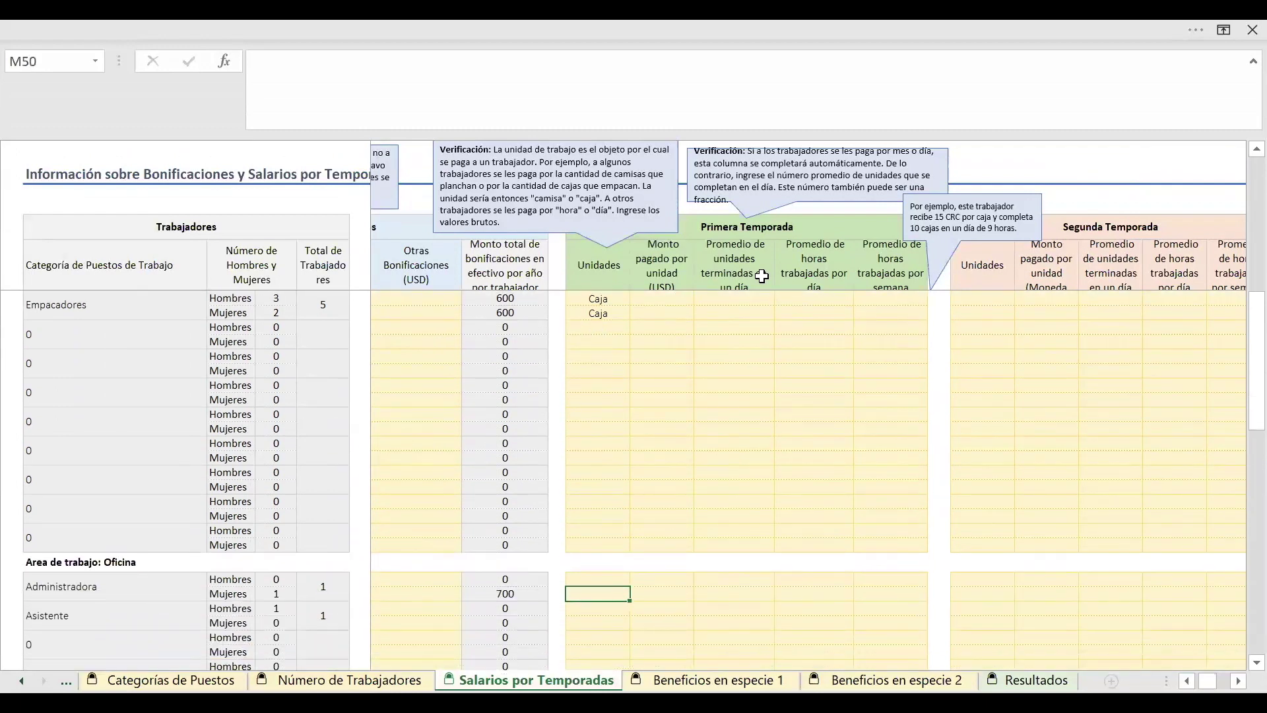
pyautogui.write('Mes')
pyautogui.press('Return')
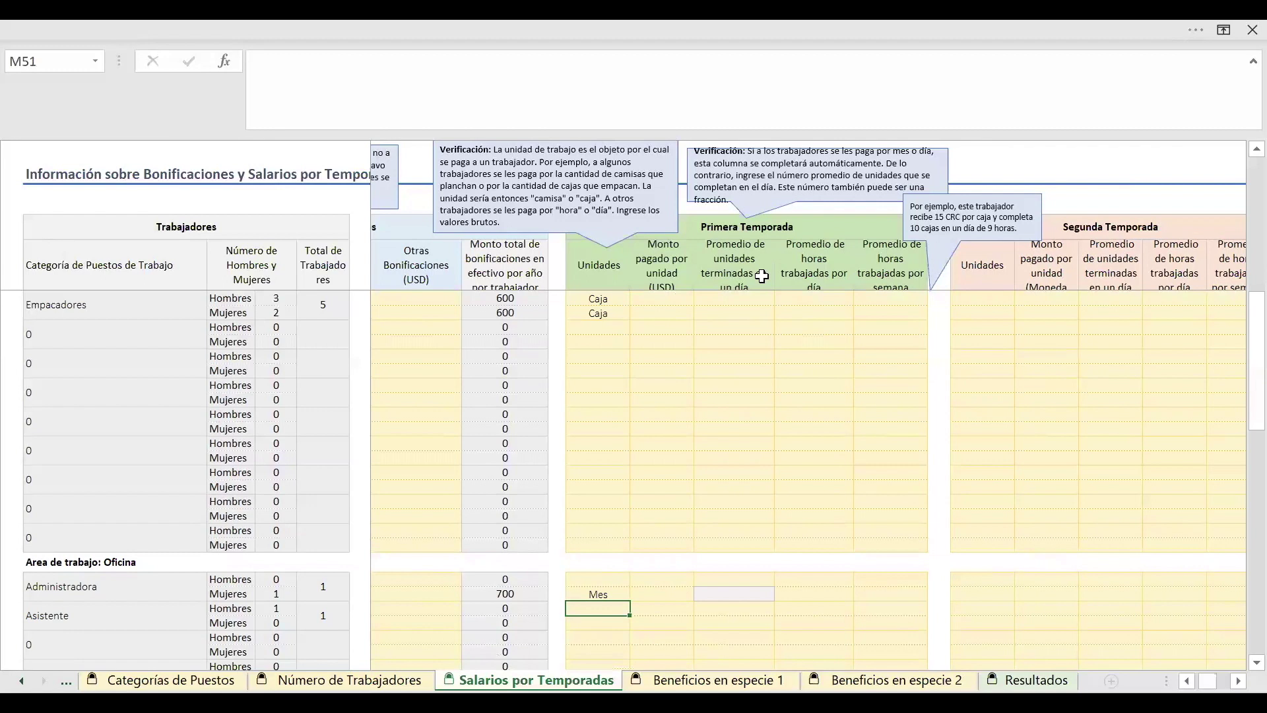
# Set the Asistente's work unit to Día, correcting the mistyped accent
pyautogui.write('Dia')
pyautogui.press('Up')
pyautogui.press('Up')
pyautogui.press('Up')
pyautogui.press('Up')
pyautogui.press('Up')
pyautogui.press('Up')
pyautogui.press('Up')
pyautogui.press('Up')
pyautogui.press('Down')
pyautogui.press('Down')
pyautogui.press('Down')
pyautogui.press('Down')
pyautogui.press('Down')
pyautogui.press('Down')
pyautogui.press('Down')
pyautogui.press('Down')
pyautogui.press('F2')
pyautogui.press('Left')
pyautogui.press('Left')
pyautogui.write('[')
pyautogui.press('BackSpace')
pyautogui.press('BackSpace')
pyautogui.press('BackSpace')
pyautogui.write('ía')
pyautogui.press('Up')
pyautogui.press('Up')
pyautogui.press('Up')
pyautogui.press('Up')
pyautogui.press('Up')
pyautogui.press('Up')
pyautogui.press('Up')
pyautogui.press('Up')
pyautogui.press('Up')
pyautogui.press('Up')
pyautogui.press('Up')
pyautogui.press('Up')
pyautogui.press('Up')
pyautogui.press('Up')
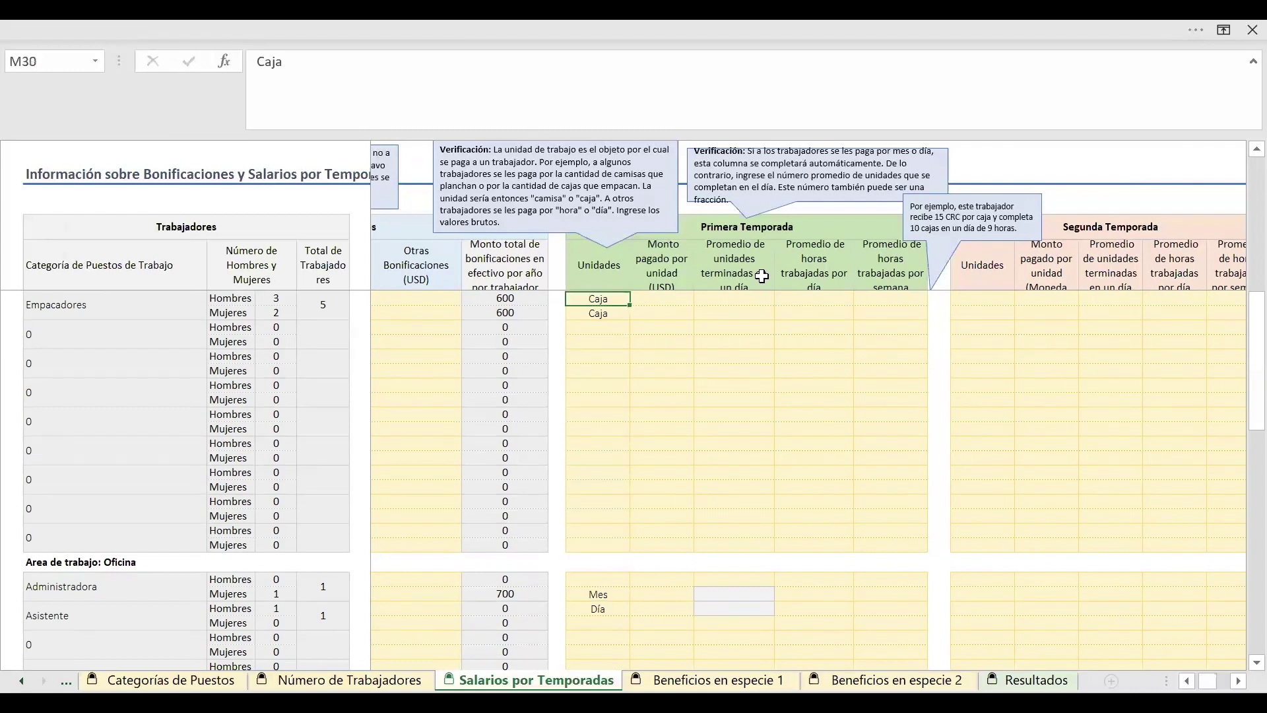
pyautogui.press('Up')
pyautogui.press('Up')
pyautogui.press('Up')
pyautogui.press('Up')
pyautogui.press('Up')
pyautogui.press('Up')
pyautogui.press('Up')
pyautogui.press('Up')
pyautogui.press('Up')
pyautogui.press('Up')
pyautogui.press('Up')
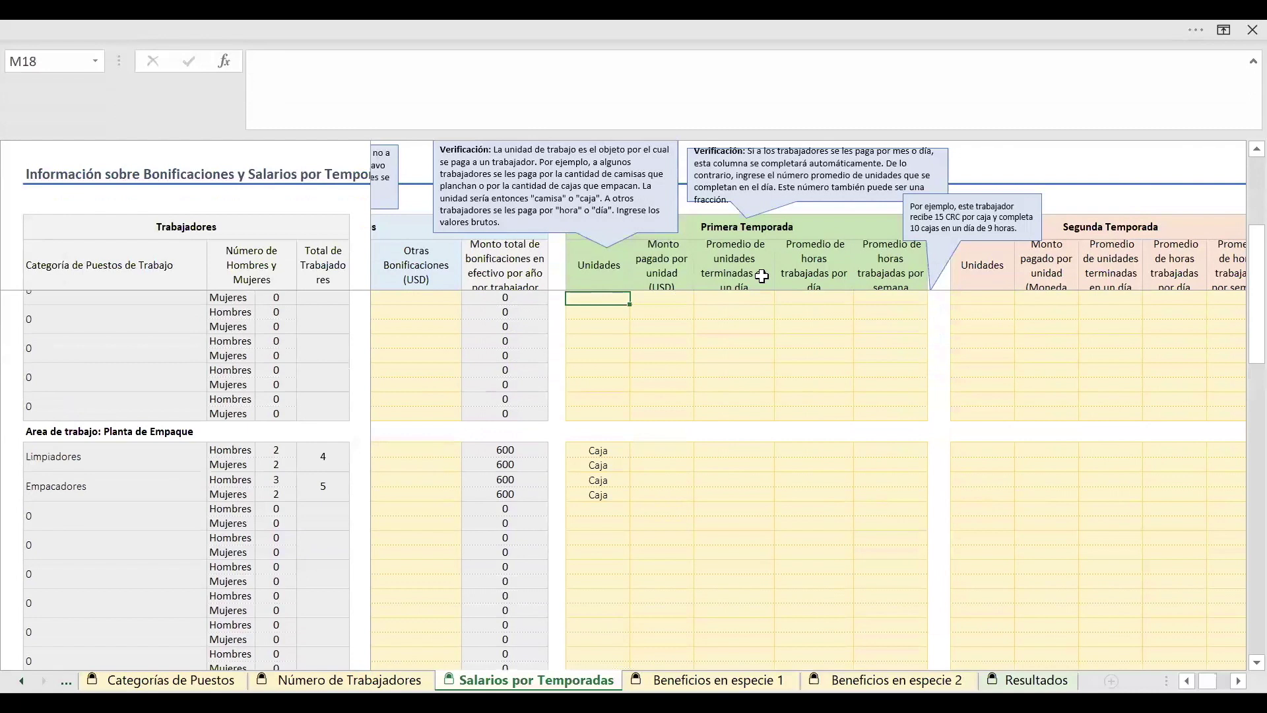
pyautogui.press('Up')
pyautogui.press('Up')
pyautogui.press('Up')
pyautogui.press('Up')
pyautogui.press('Up')
pyautogui.press('Up')
pyautogui.press('Down')
pyautogui.press('Down')
pyautogui.press('Down')
pyautogui.press('Down')
pyautogui.press('Right')
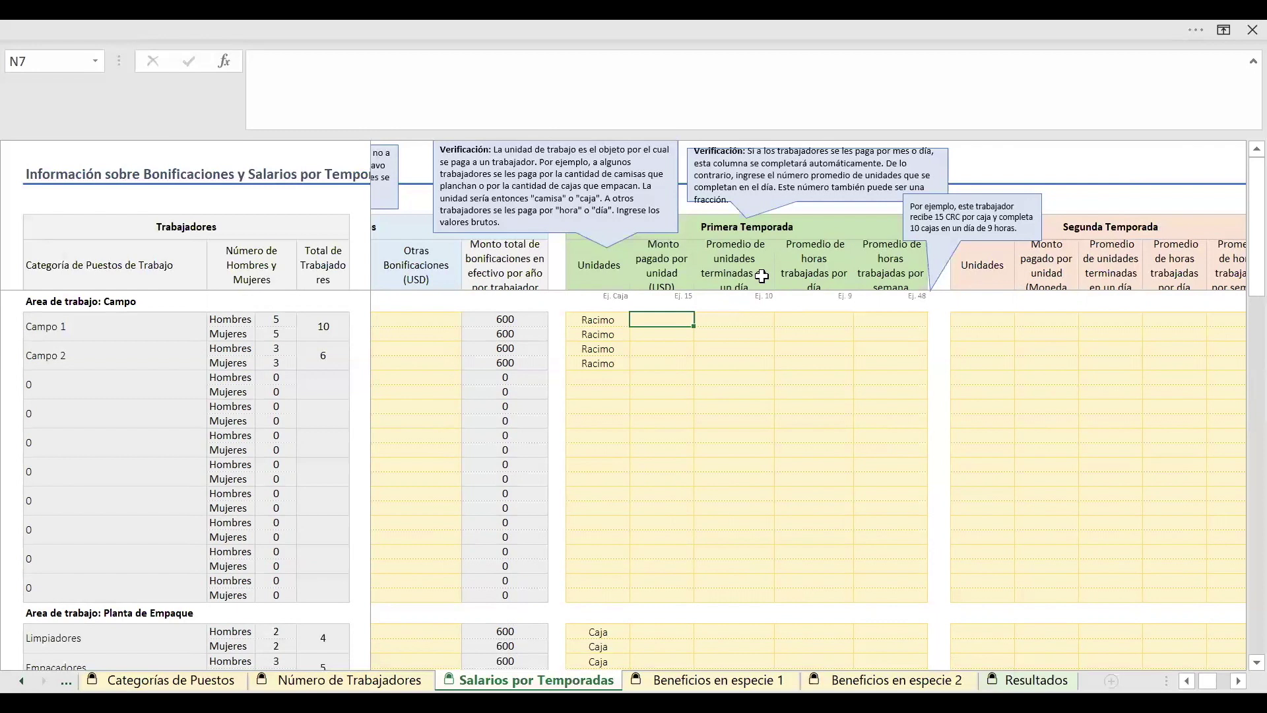
# Enter first-season pay per unit of 1000 for both Campo 1 rows and 1.25 for both Campo 2 rows
pyautogui.press('Left')
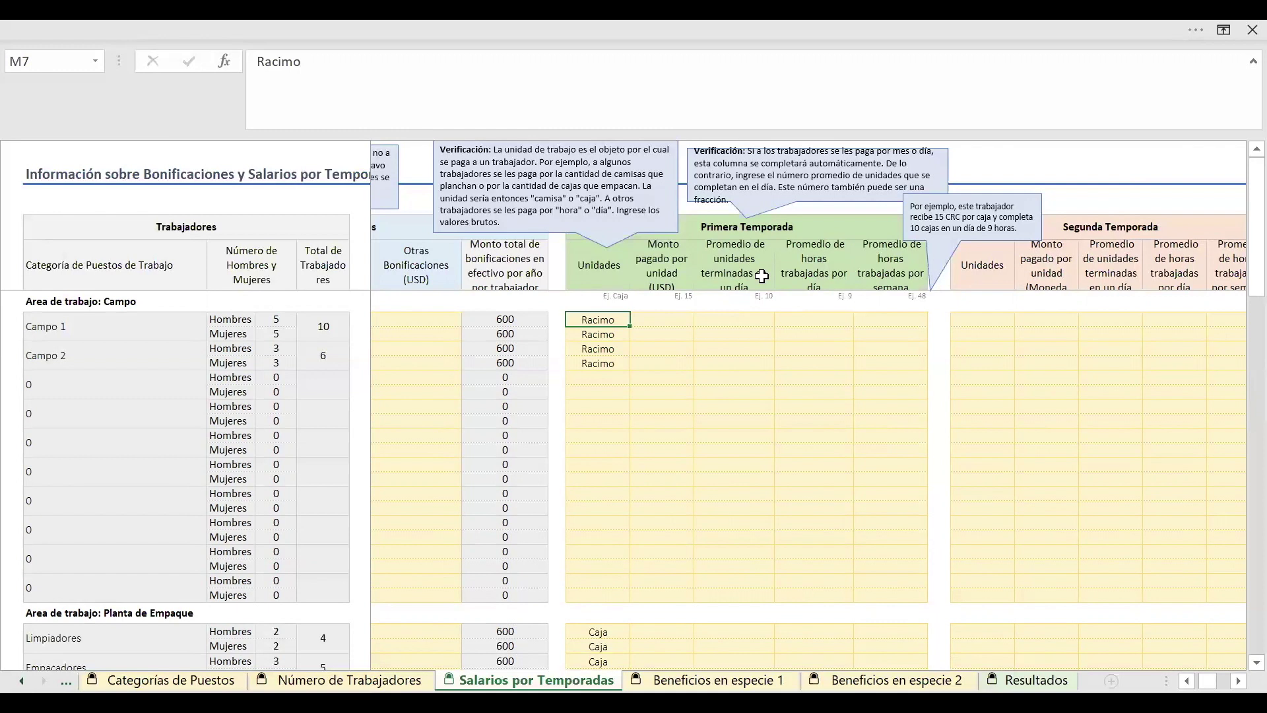
pyautogui.press('Right')
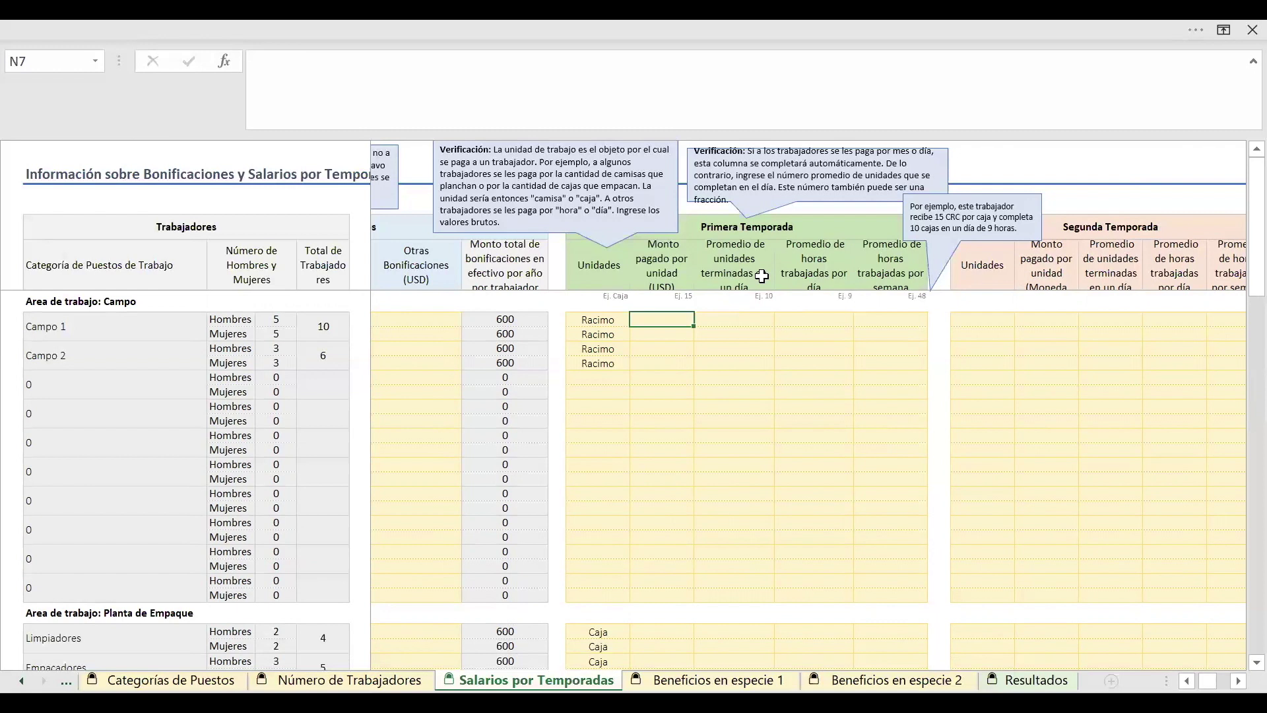
pyautogui.write('1000')
pyautogui.press('Return')
pyautogui.write('1000')
pyautogui.press('Return')
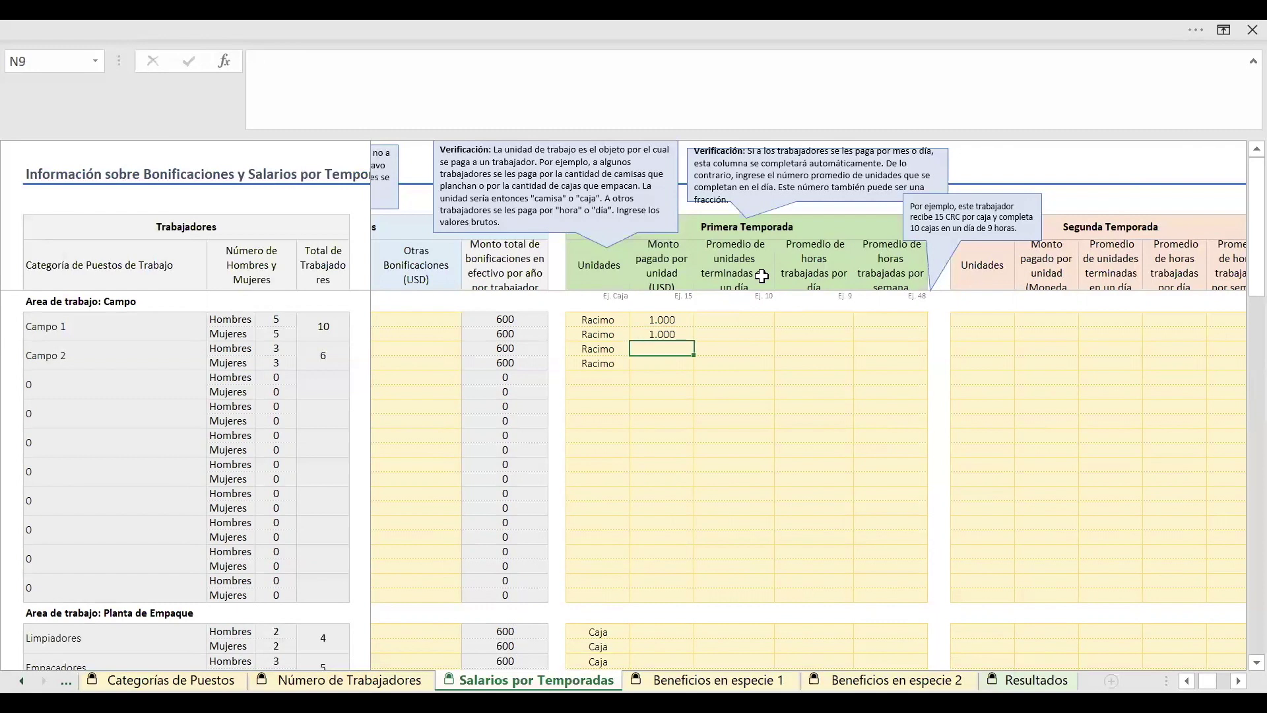
pyautogui.write('1.25')
pyautogui.press('Return')
pyautogui.write('1.25')
pyautogui.press('Return')
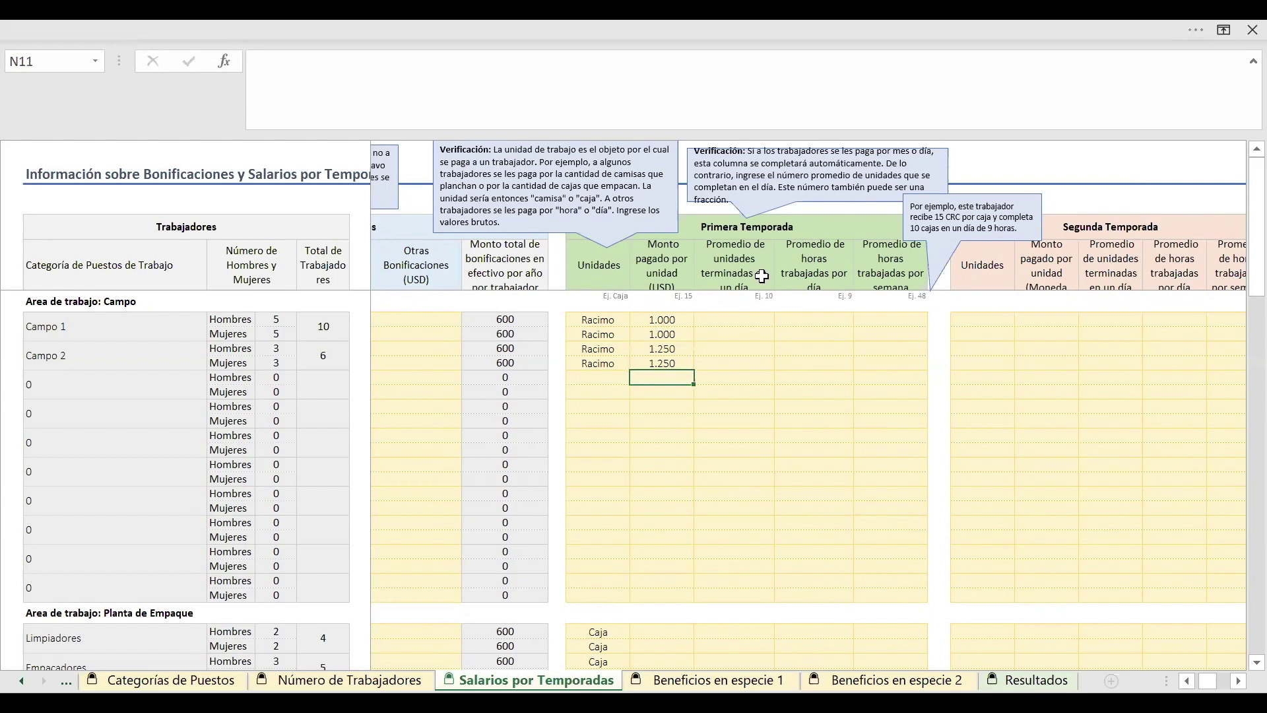
# Enter pay per unit of 1.75 for both Limpiadores rows and 2 for both Empacadores rows
pyautogui.press('Down')
pyautogui.press('Down')
pyautogui.press('Down')
pyautogui.press('Down')
pyautogui.press('Down')
pyautogui.press('Down')
pyautogui.press('Down')
pyautogui.press('Down')
pyautogui.press('Down')
pyautogui.press('Down')
pyautogui.press('Down')
pyautogui.press('Down')
pyautogui.press('Down')
pyautogui.press('Down')
pyautogui.press('Down')
pyautogui.press('Down')
pyautogui.press('Down')
pyautogui.press('Down')
pyautogui.press('Down')
pyautogui.press('Down')
pyautogui.press('Down')
pyautogui.press('Down')
pyautogui.press('Down')
pyautogui.press('Up')
pyautogui.press('Up')
pyautogui.press('Up')
pyautogui.press('Up')
pyautogui.press('Up')
pyautogui.press('Up')
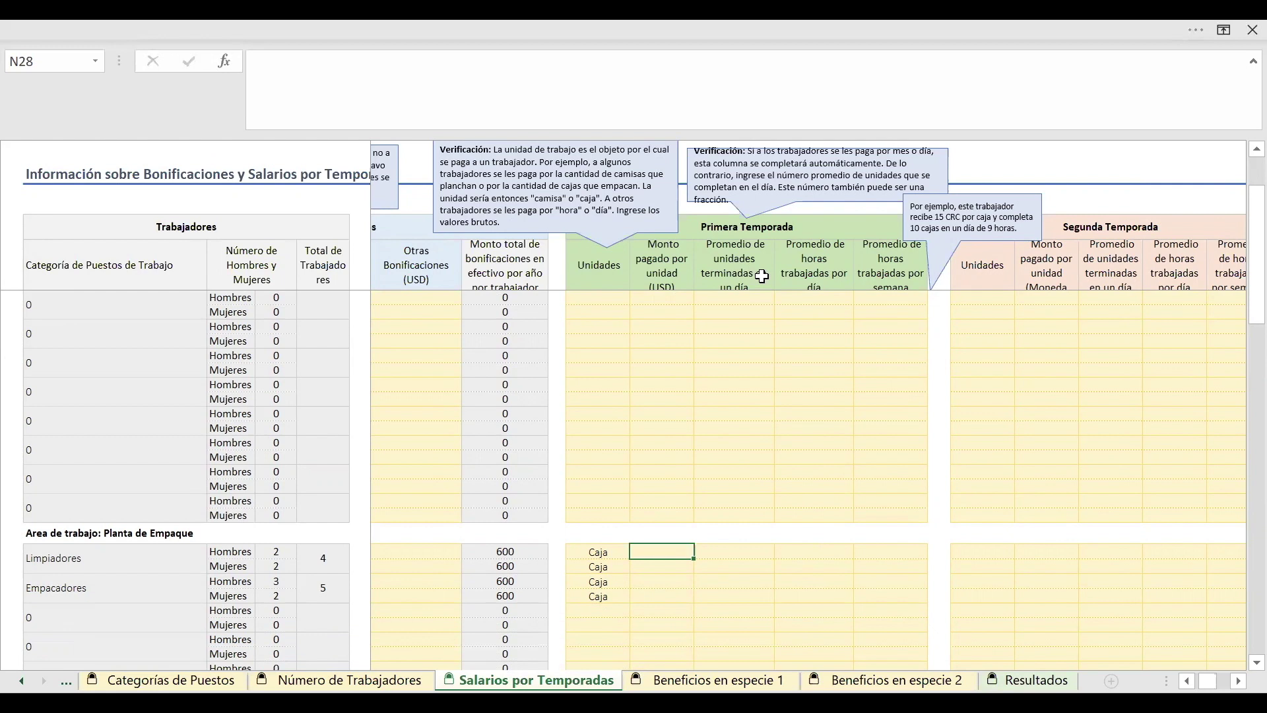
pyautogui.write('1.75')
pyautogui.press('Return')
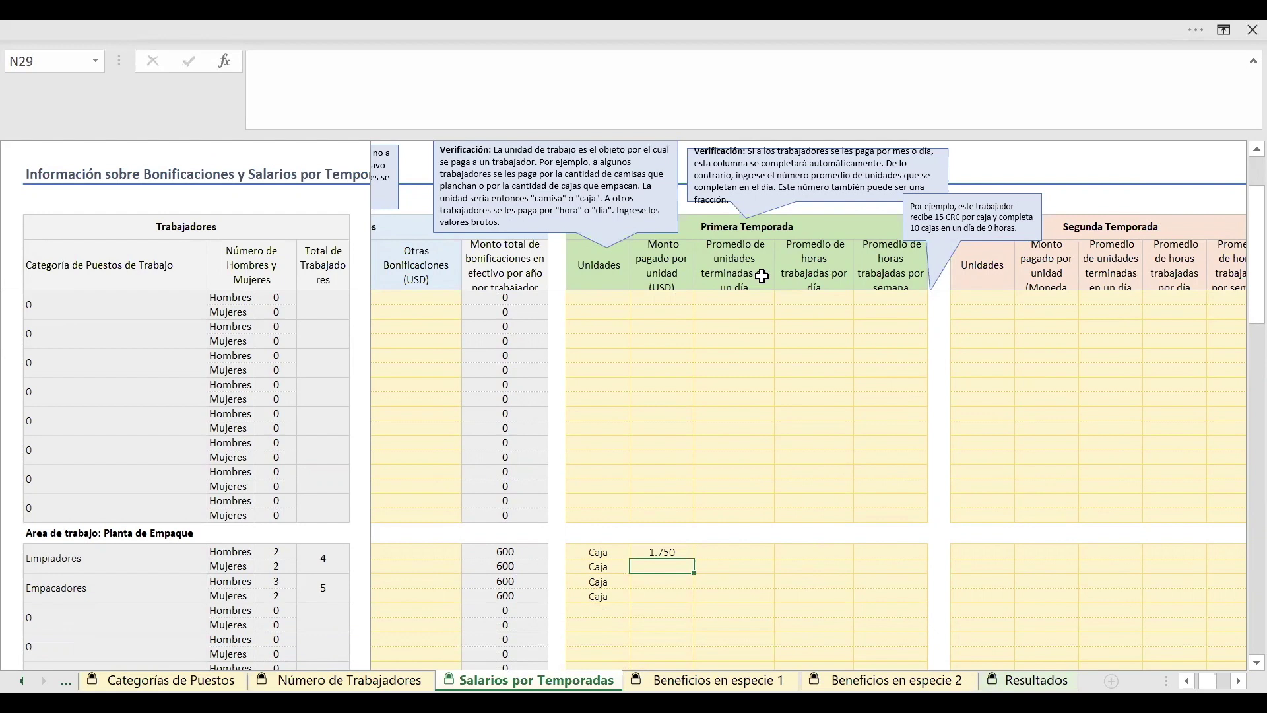
pyautogui.write('1.75')
pyautogui.press('Return')
pyautogui.write('2')
pyautogui.press('Return')
pyautogui.write('2')
pyautogui.press('Return')
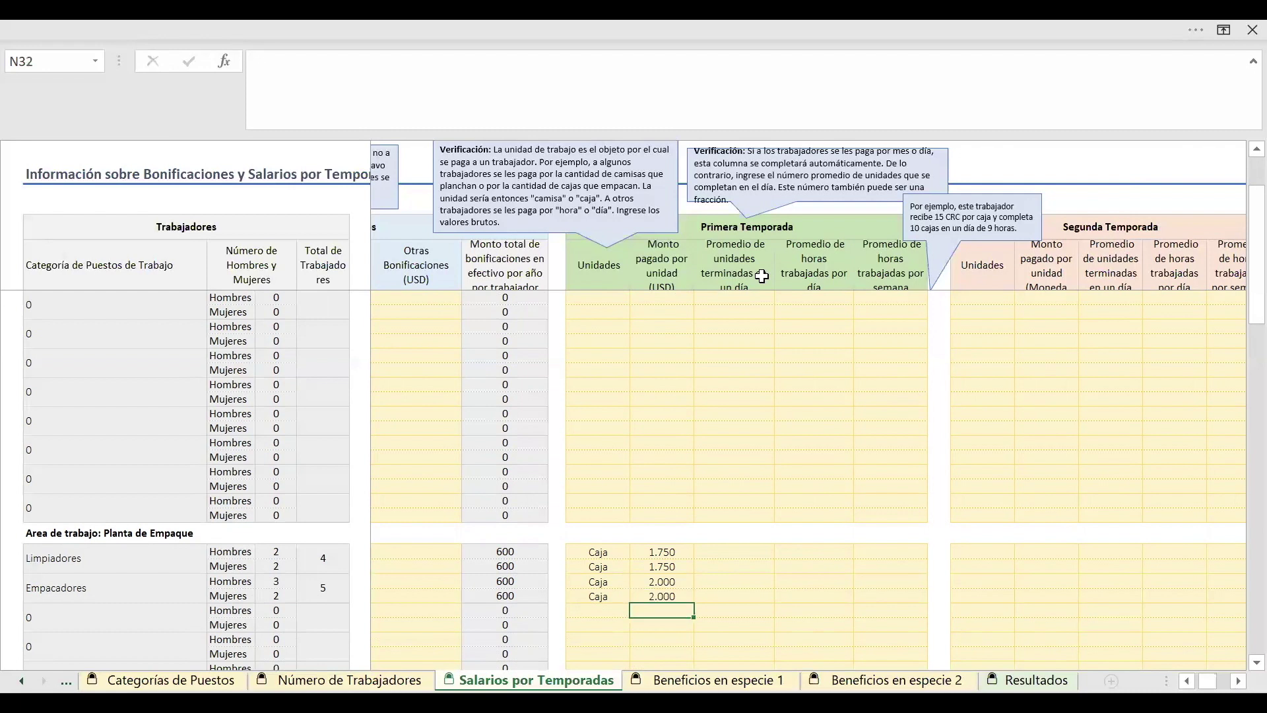
# Set the Administradora's monthly pay per unit to 1500, correcting an initial 1000
pyautogui.press('Return')
pyautogui.press('Down')
pyautogui.press('Down')
pyautogui.press('Down')
pyautogui.press('Down')
pyautogui.press('Down')
pyautogui.press('Down')
pyautogui.press('Down')
pyautogui.press('Down')
pyautogui.press('Down')
pyautogui.press('Down')
pyautogui.press('Down')
pyautogui.press('Down')
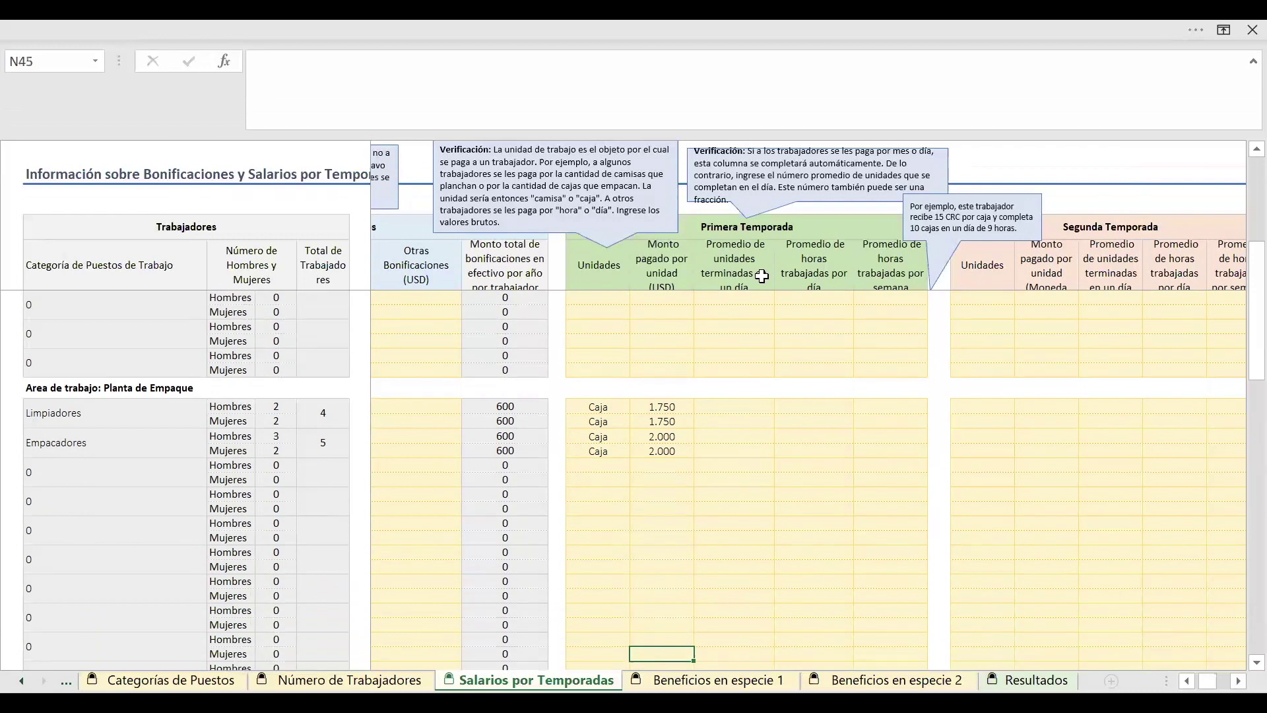
pyautogui.press('Down')
pyautogui.press('Down')
pyautogui.press('Down')
pyautogui.press('Down')
pyautogui.press('Down')
pyautogui.press('Down')
pyautogui.press('Down')
pyautogui.press('Up')
pyautogui.press('Up')
pyautogui.press('Up')
pyautogui.press('Down')
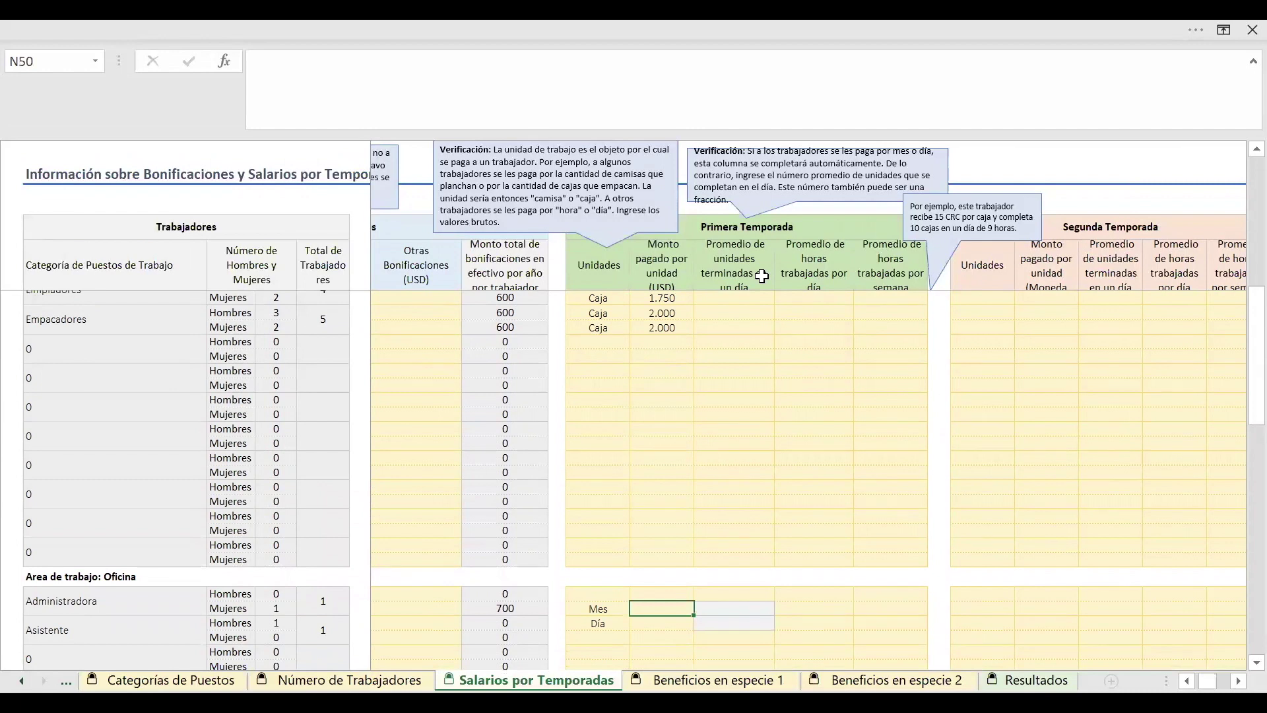
pyautogui.write('1000')
pyautogui.press('Return')
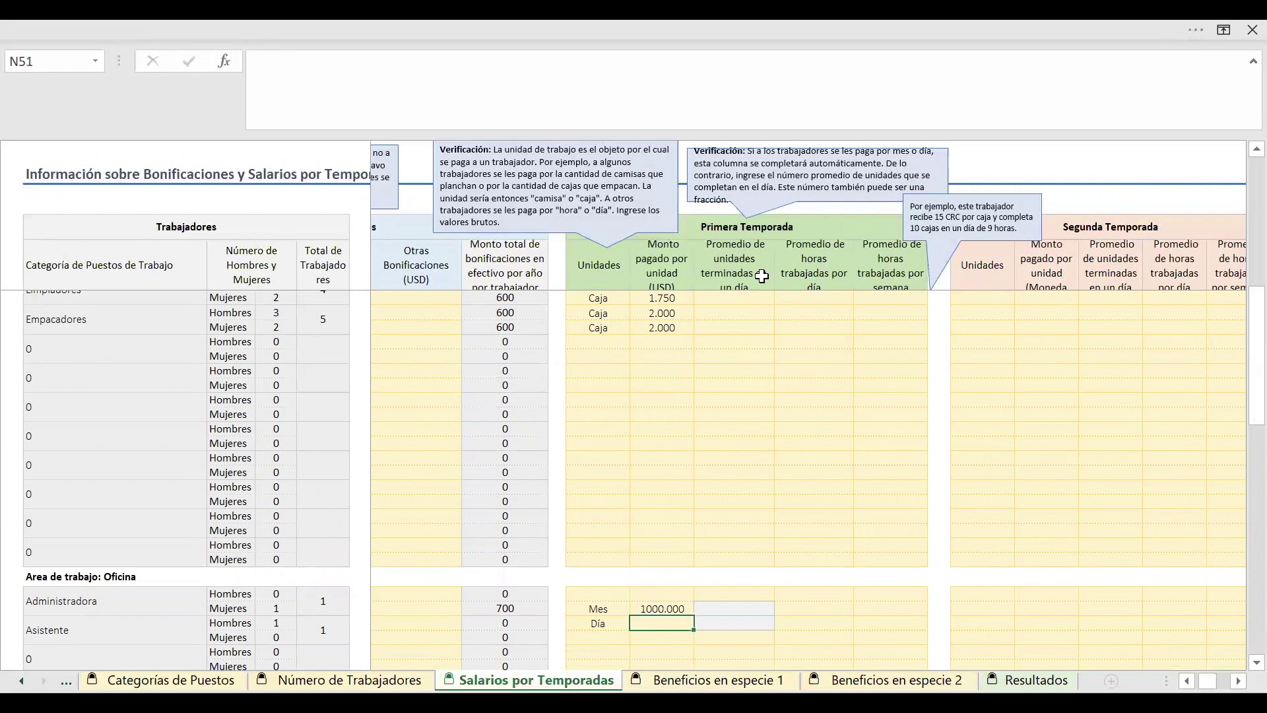
pyautogui.press('Up')
pyautogui.write('1500')
pyautogui.press('Return')
# Enter 50 as the Asistente's daily pay per unit
pyautogui.write('50')
pyautogui.press('Return')
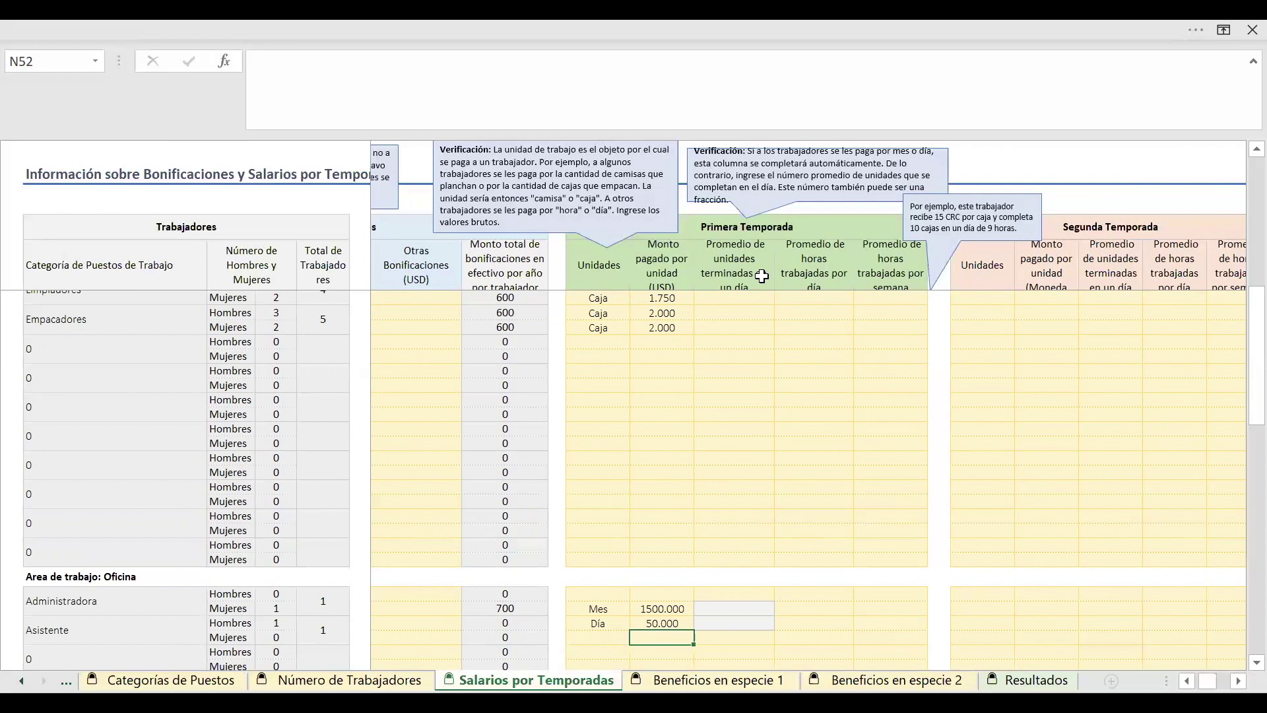
pyautogui.press('Up')
pyautogui.press('Up')
pyautogui.press('Up')
pyautogui.press('Up')
pyautogui.press('Up')
pyautogui.press('Up')
pyautogui.press('Up')
pyautogui.press('Up')
pyautogui.press('Up')
pyautogui.press('Up')
pyautogui.press('Up')
pyautogui.press('Up')
pyautogui.press('Up')
pyautogui.press('Up')
pyautogui.press('Up')
pyautogui.press('Up')
pyautogui.press('Up')
pyautogui.press('Up')
pyautogui.press('Up')
pyautogui.press('Up')
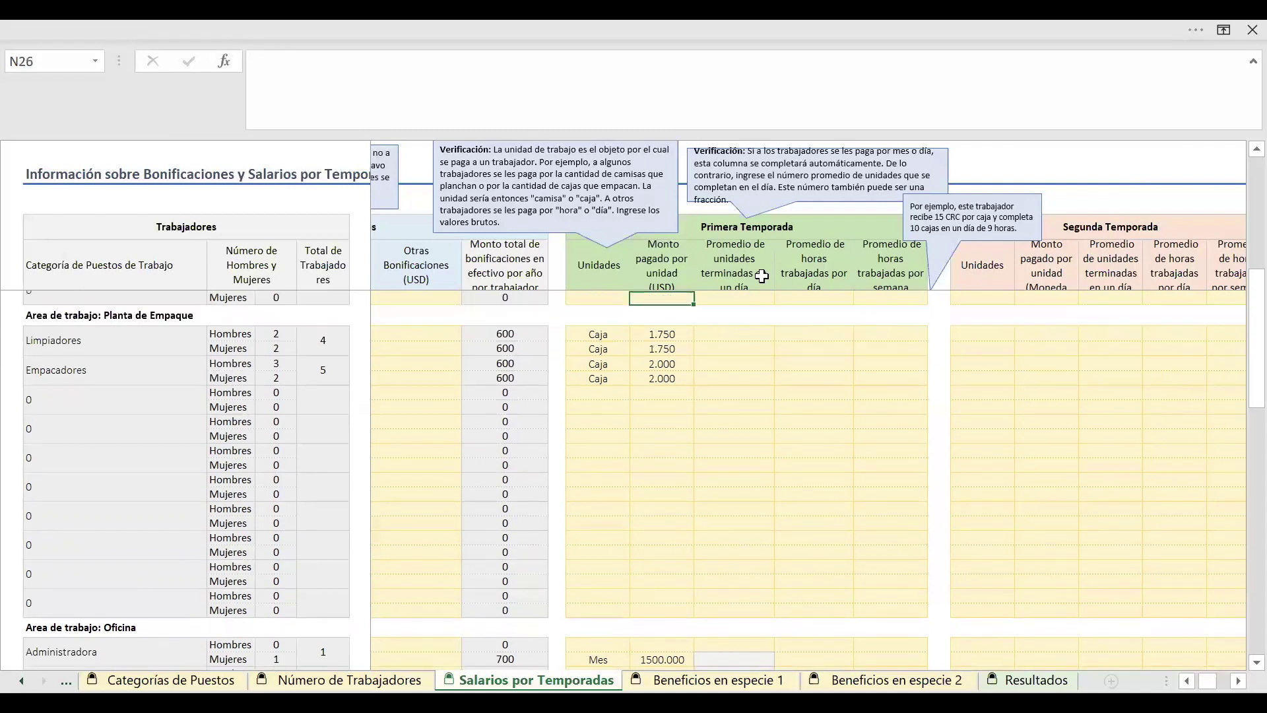
pyautogui.press('Up')
pyautogui.press('Up')
pyautogui.press('Up')
pyautogui.press('Up')
pyautogui.press('Up')
pyautogui.press('Up')
pyautogui.press('Down')
pyautogui.press('Down')
pyautogui.press('Down')
pyautogui.press('Down')
pyautogui.press('Right')
pyautogui.press('Right')
# Enter average units finished per day of 10 for both Campo 1 rows and 12 for both Campo 2 rows
pyautogui.press('Left')
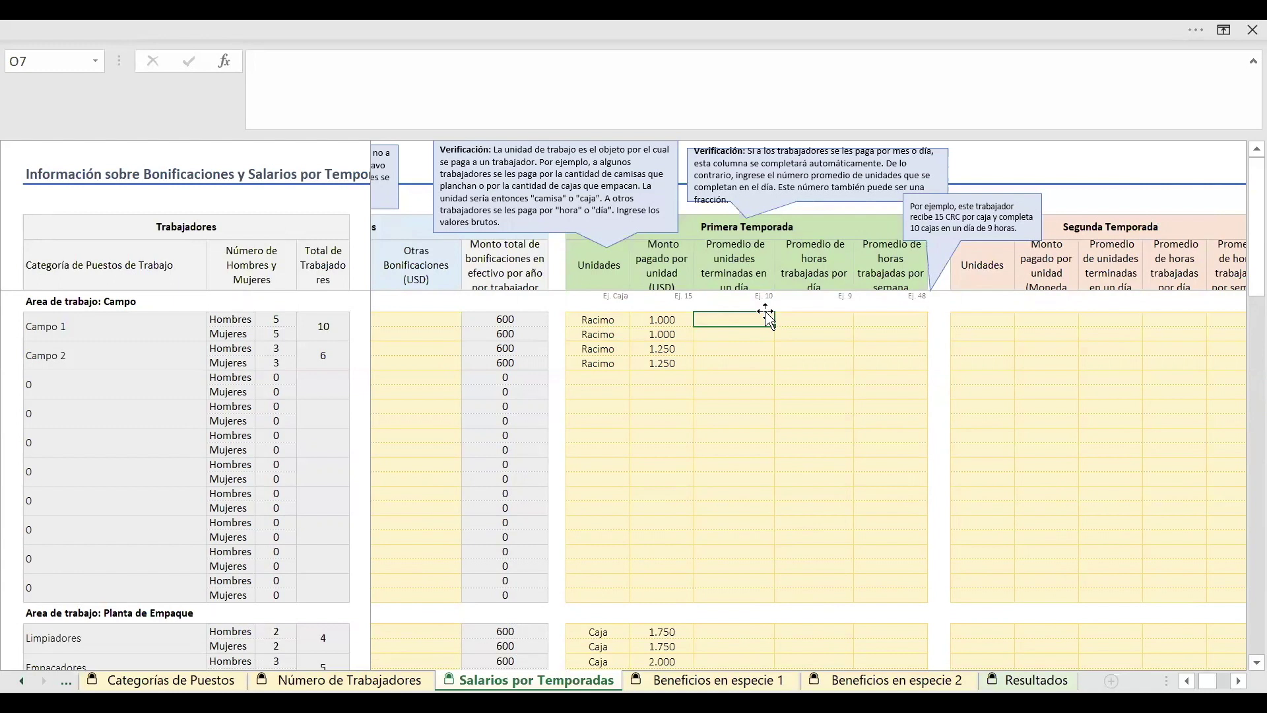
pyautogui.write('10')
pyautogui.press('Return')
pyautogui.write('10')
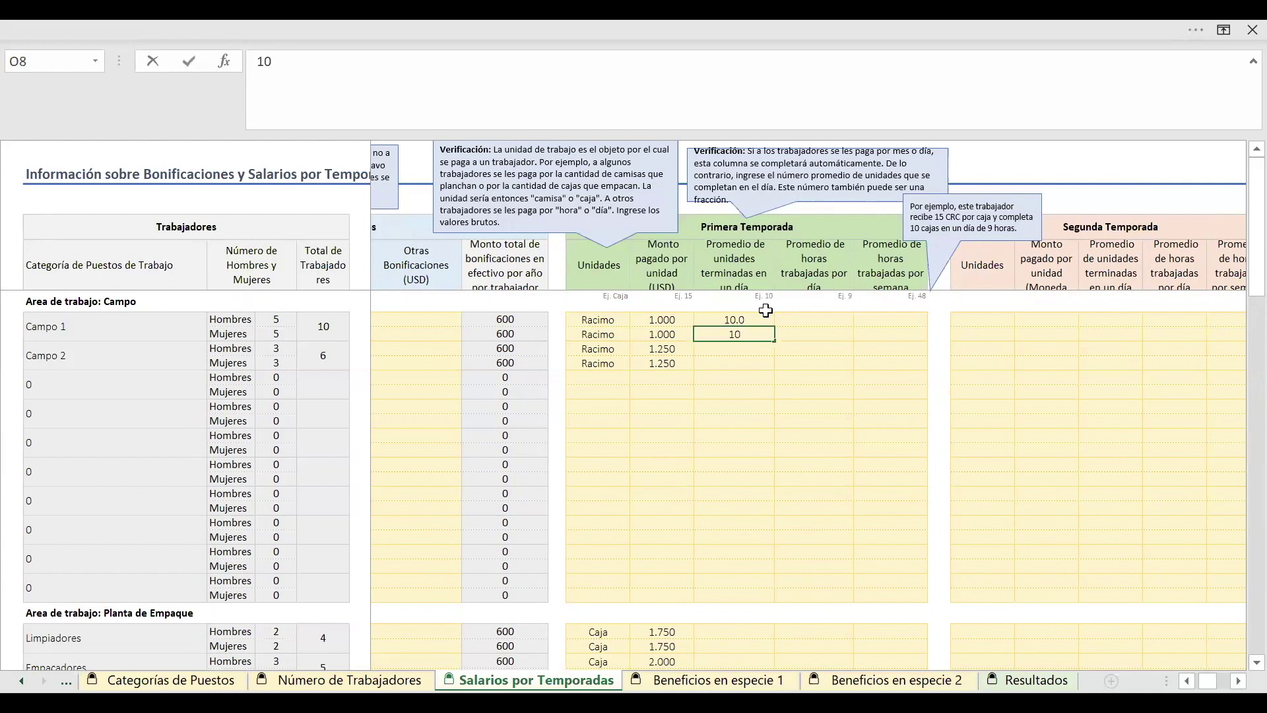
pyautogui.press('Return')
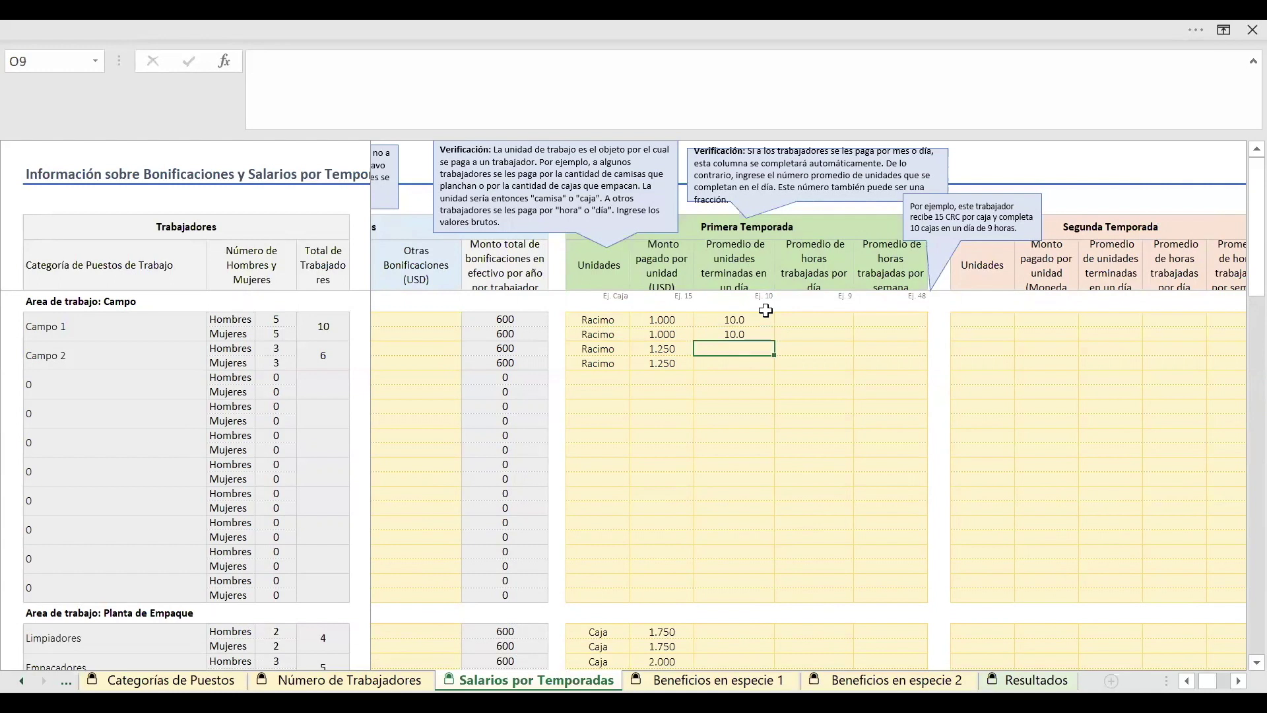
pyautogui.write('12')
pyautogui.press('Return')
pyautogui.write('12')
pyautogui.press('Return')
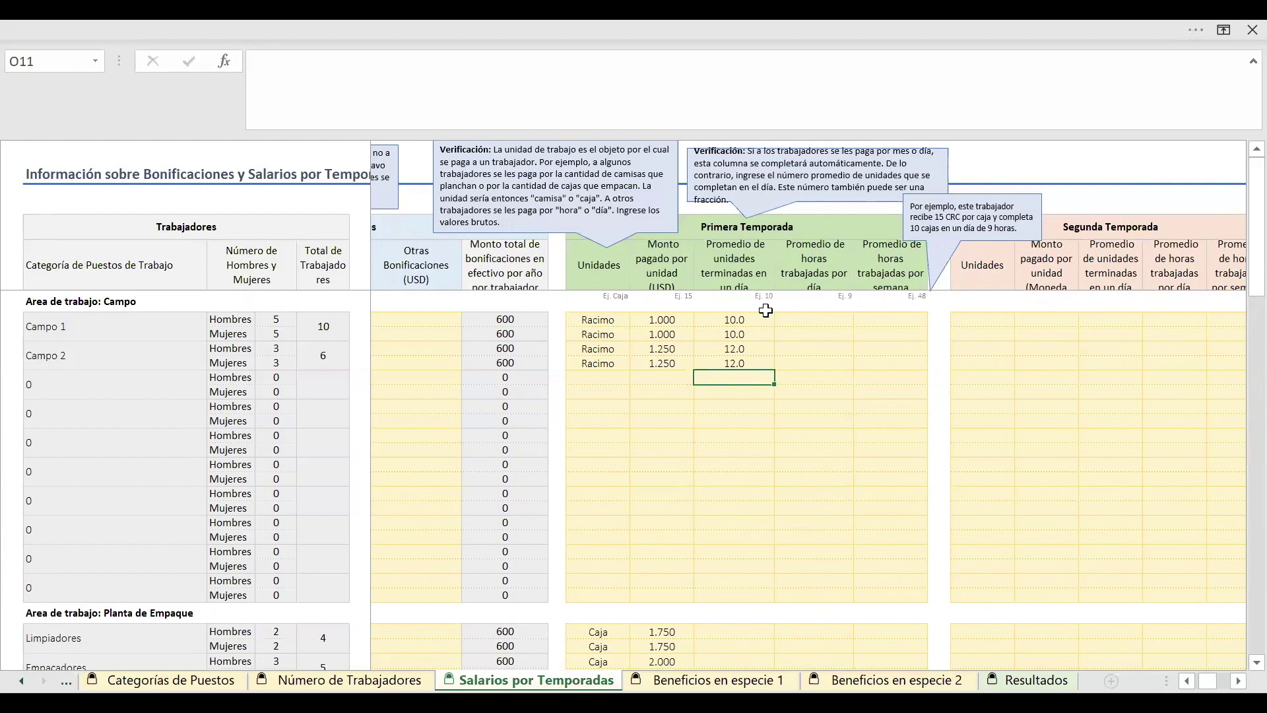
# Enter 20 units per day for both Limpiadores rows and 22 for both Empacadores rows
pyautogui.press('Down')
pyautogui.press('Down')
pyautogui.press('Down')
pyautogui.press('Down')
pyautogui.press('Down')
pyautogui.press('Down')
pyautogui.press('Down')
pyautogui.press('Down')
pyautogui.press('Down')
pyautogui.press('Down')
pyautogui.press('Down')
pyautogui.press('Down')
pyautogui.press('Down')
pyautogui.press('Down')
pyautogui.press('Up')
pyautogui.press('Up')
pyautogui.press('Up')
pyautogui.press('Up')
pyautogui.press('Up')
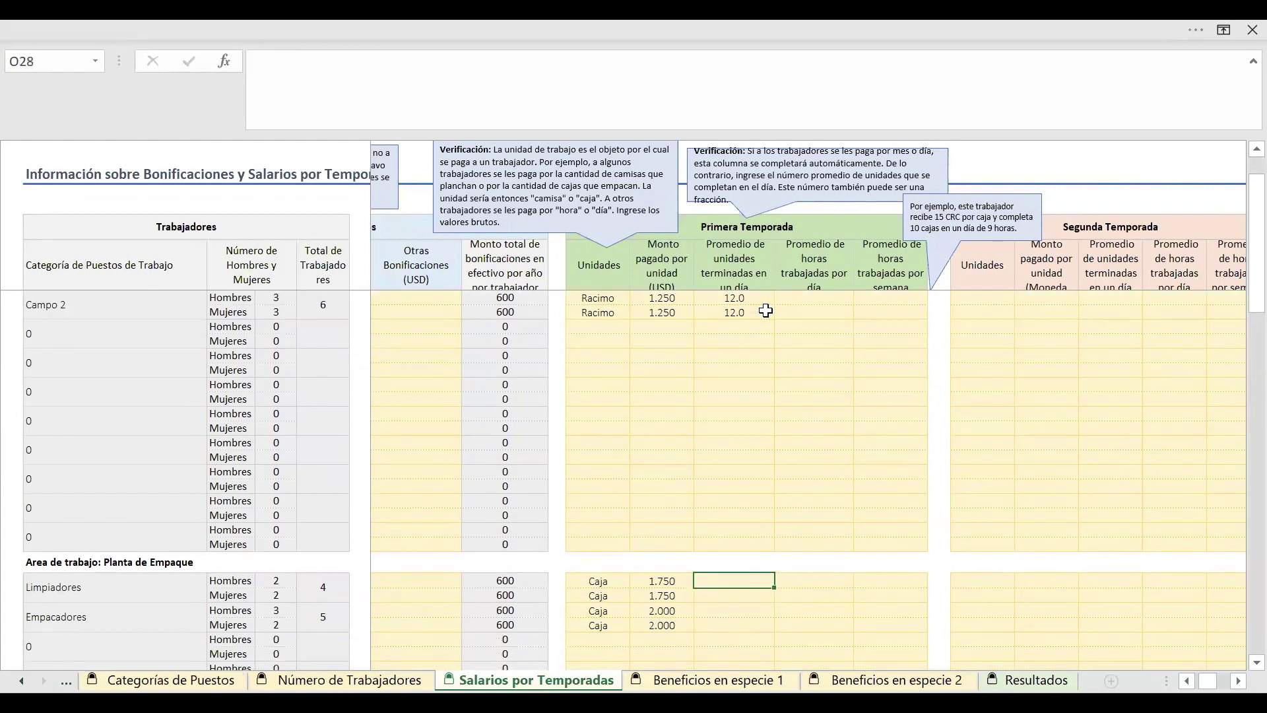
pyautogui.write('20')
pyautogui.press('Return')
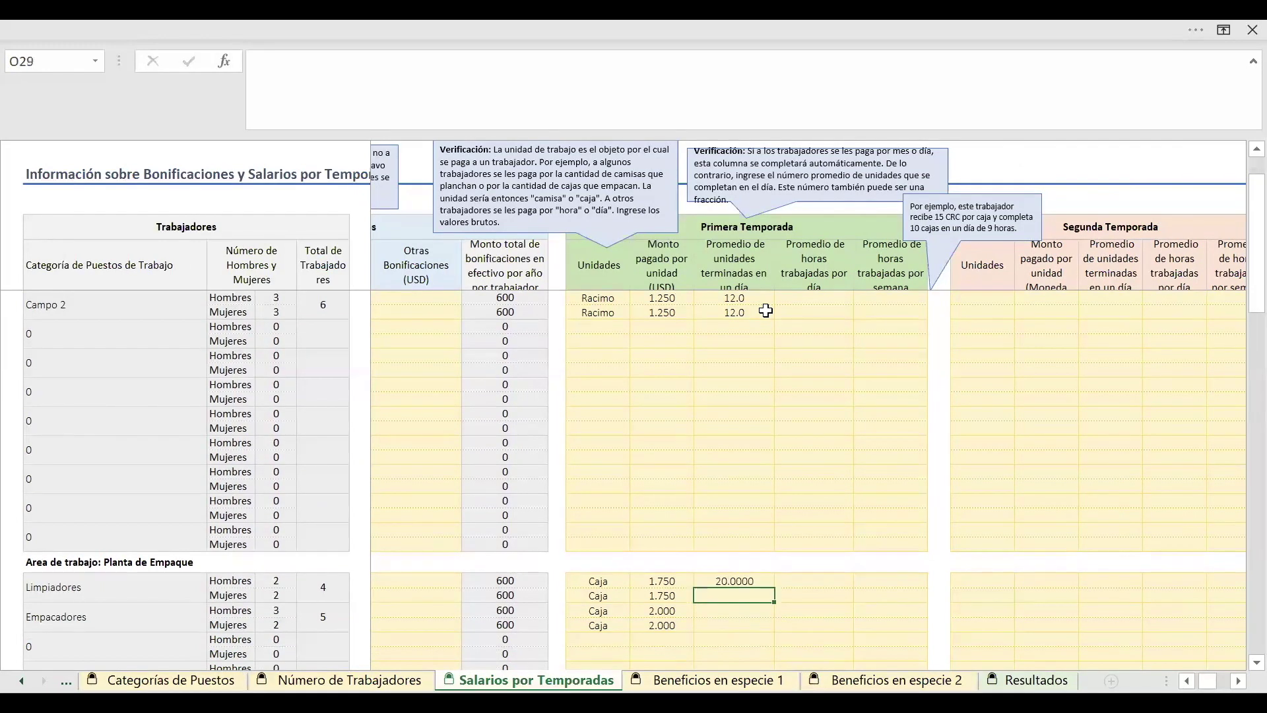
pyautogui.write('20')
pyautogui.press('Return')
pyautogui.write('20')
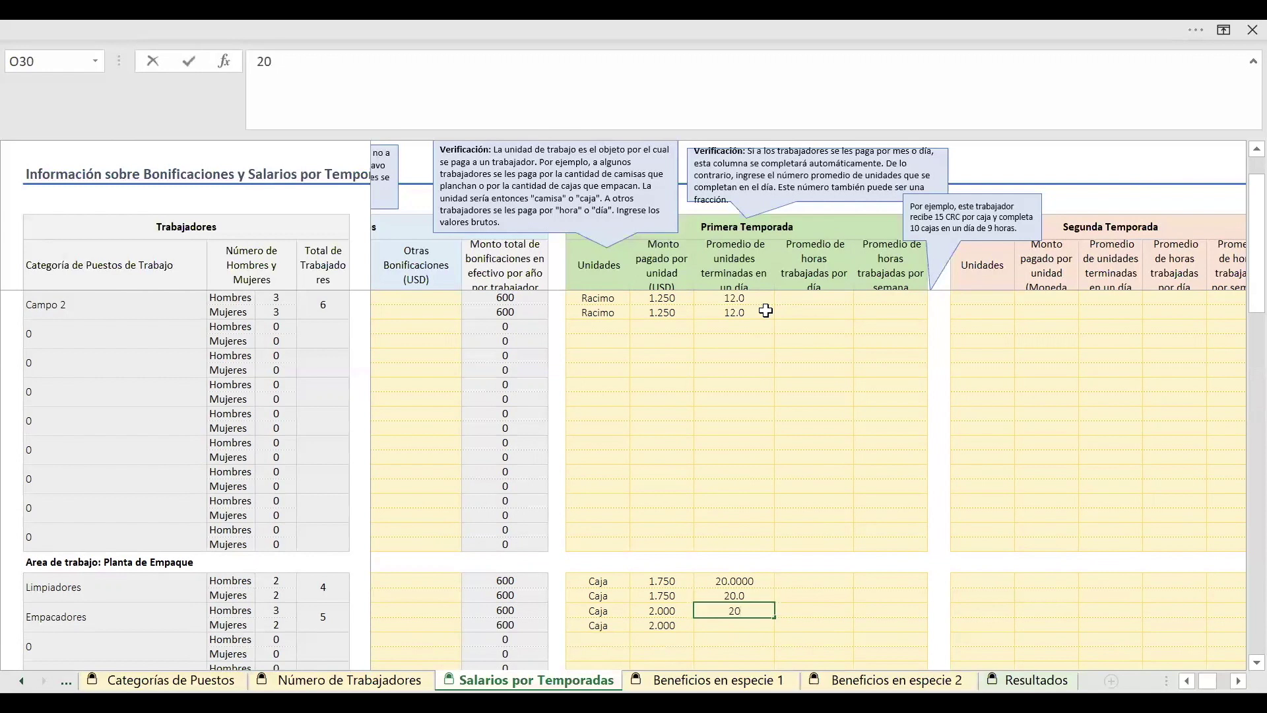
pyautogui.press('BackSpace')
pyautogui.write('2')
pyautogui.press('Return')
pyautogui.write('22')
pyautogui.press('Return')
pyautogui.press('Return')
pyautogui.press('Return')
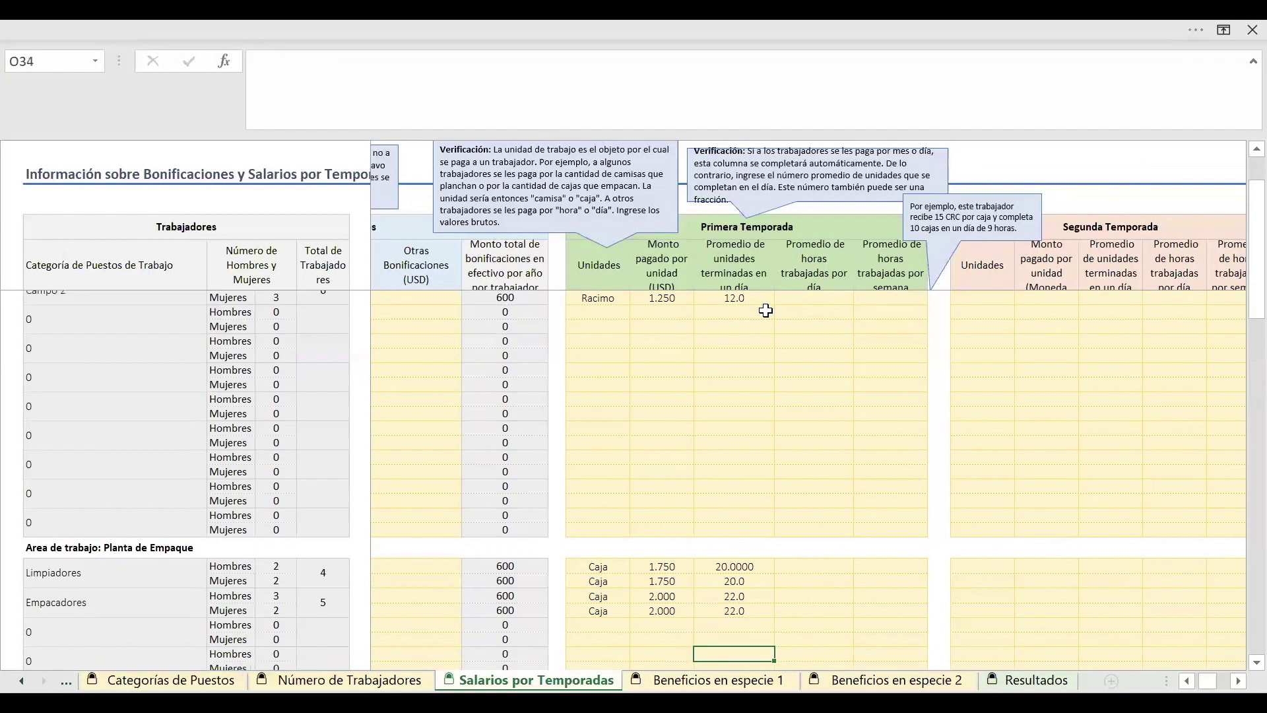
pyautogui.press('Down')
pyautogui.press('Down')
pyautogui.press('Down')
pyautogui.press('Down')
pyautogui.press('Down')
pyautogui.press('Down')
pyautogui.press('Down')
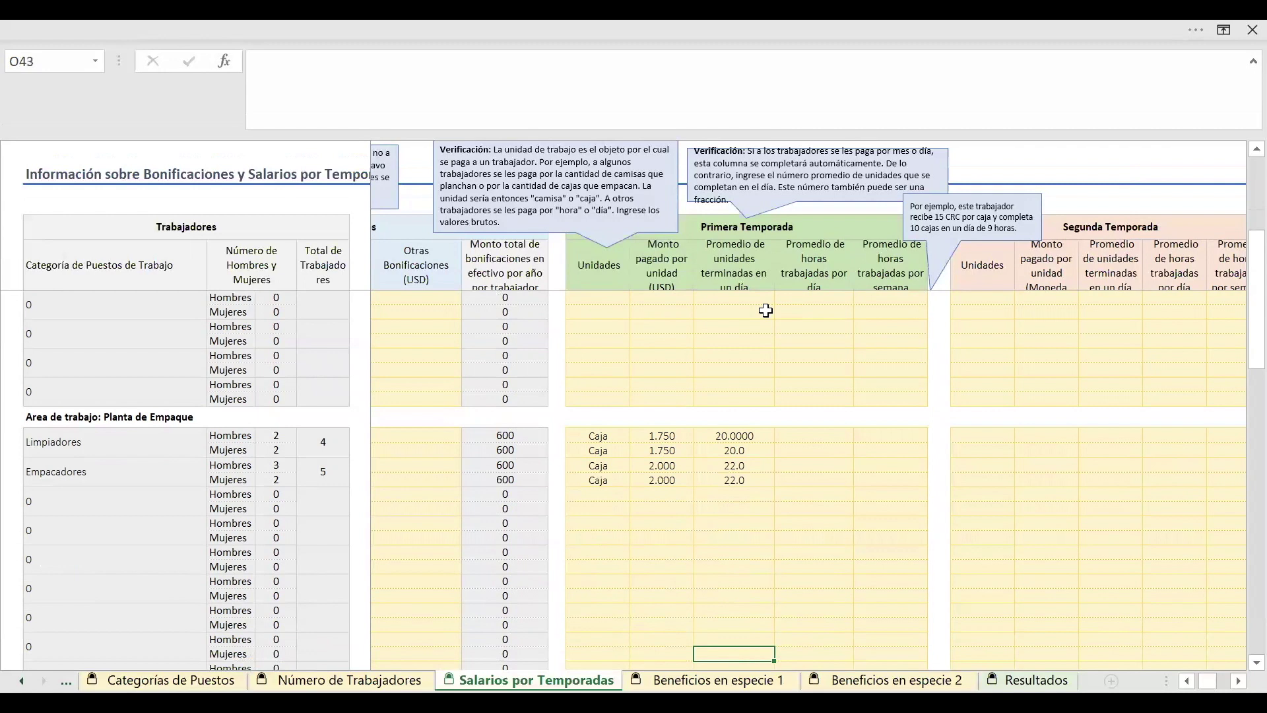
pyautogui.press('Down')
pyautogui.press('Down')
pyautogui.press('Down')
pyautogui.press('Down')
pyautogui.press('Down')
pyautogui.press('Down')
pyautogui.press('Down')
pyautogui.press('Down')
pyautogui.press('Down')
pyautogui.press('Down')
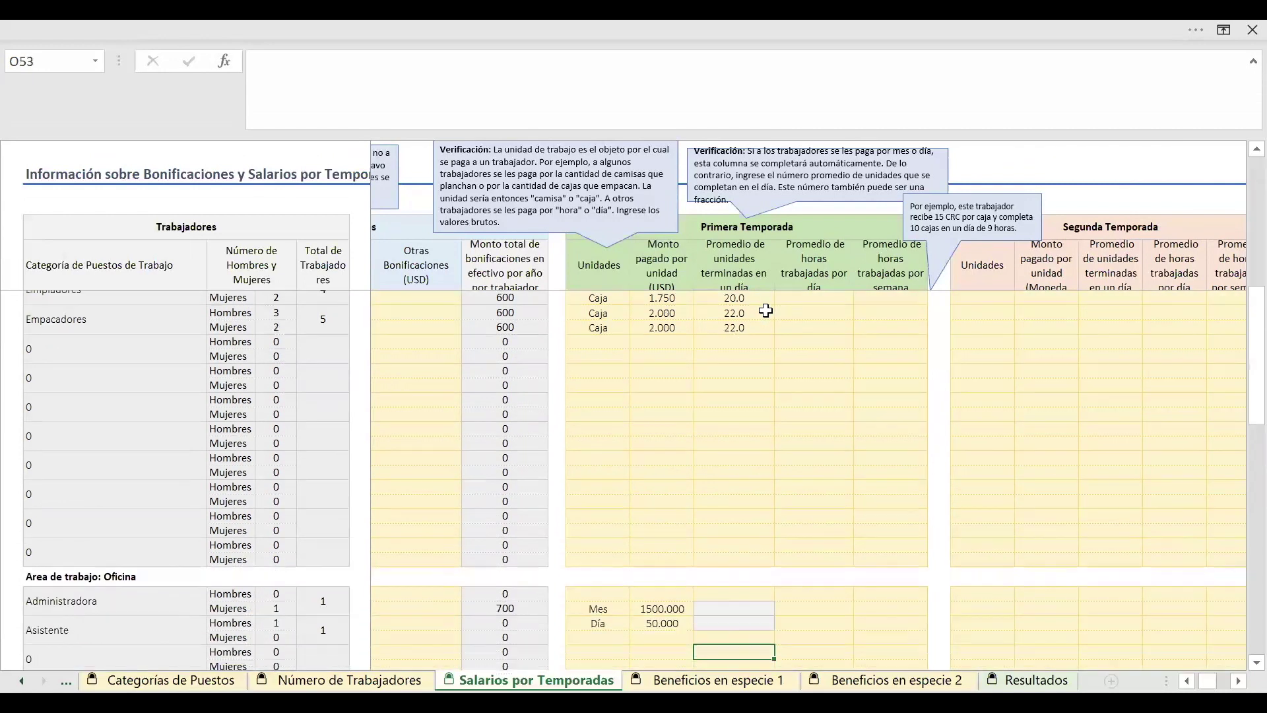
pyautogui.press('Up')
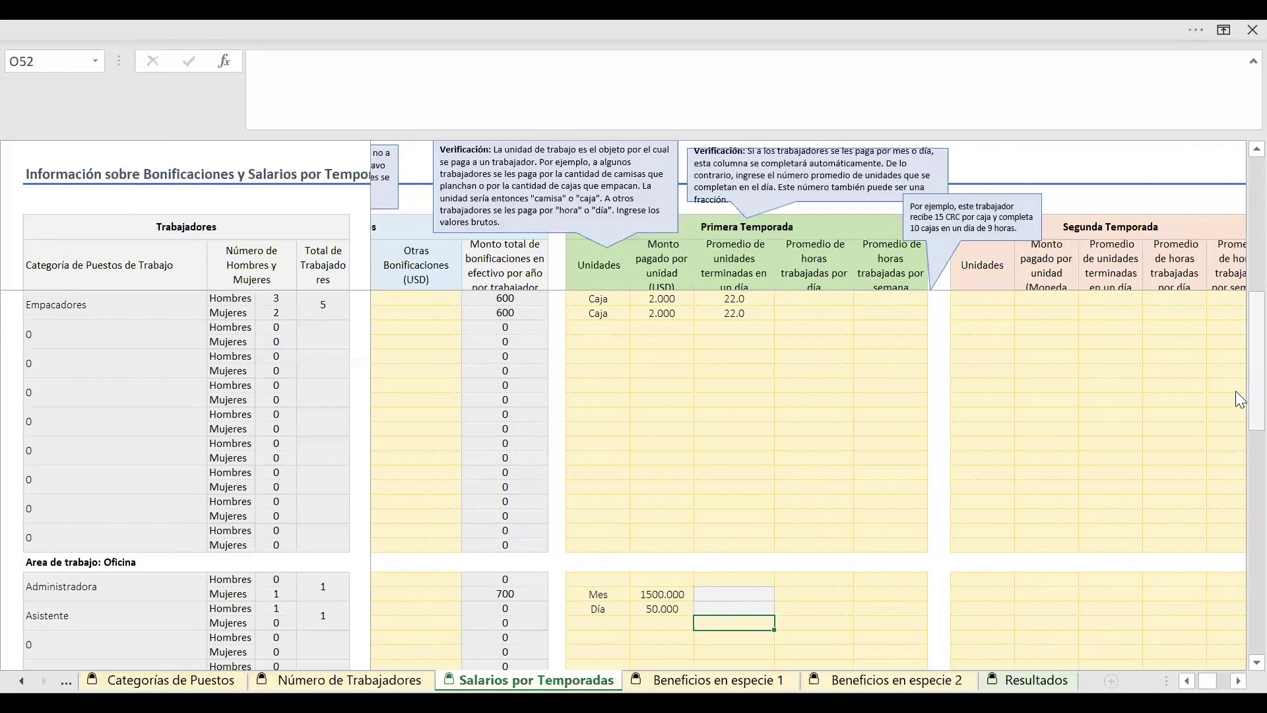
# Enter 8 daily hours for the four Campo worker rows in Primera Temporada
pyautogui.moveTo(1236, 390); pyautogui.dragTo(1237, 169)
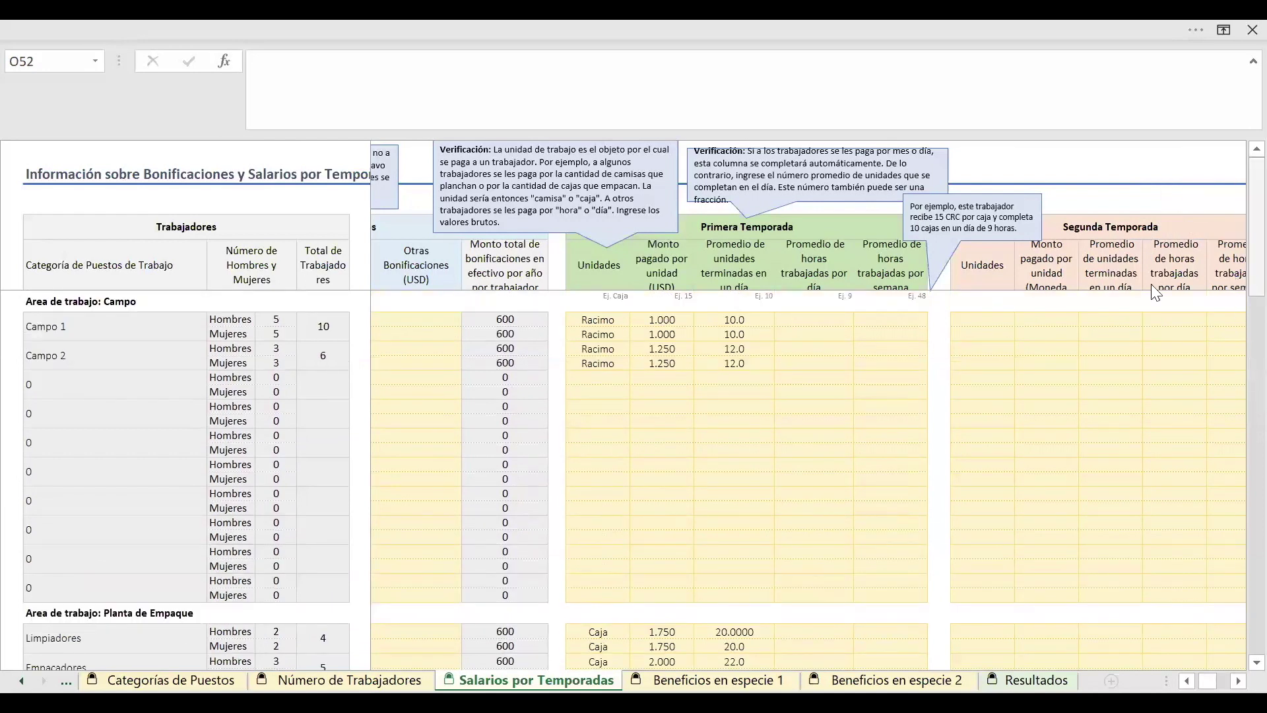
pyautogui.click(798, 323)
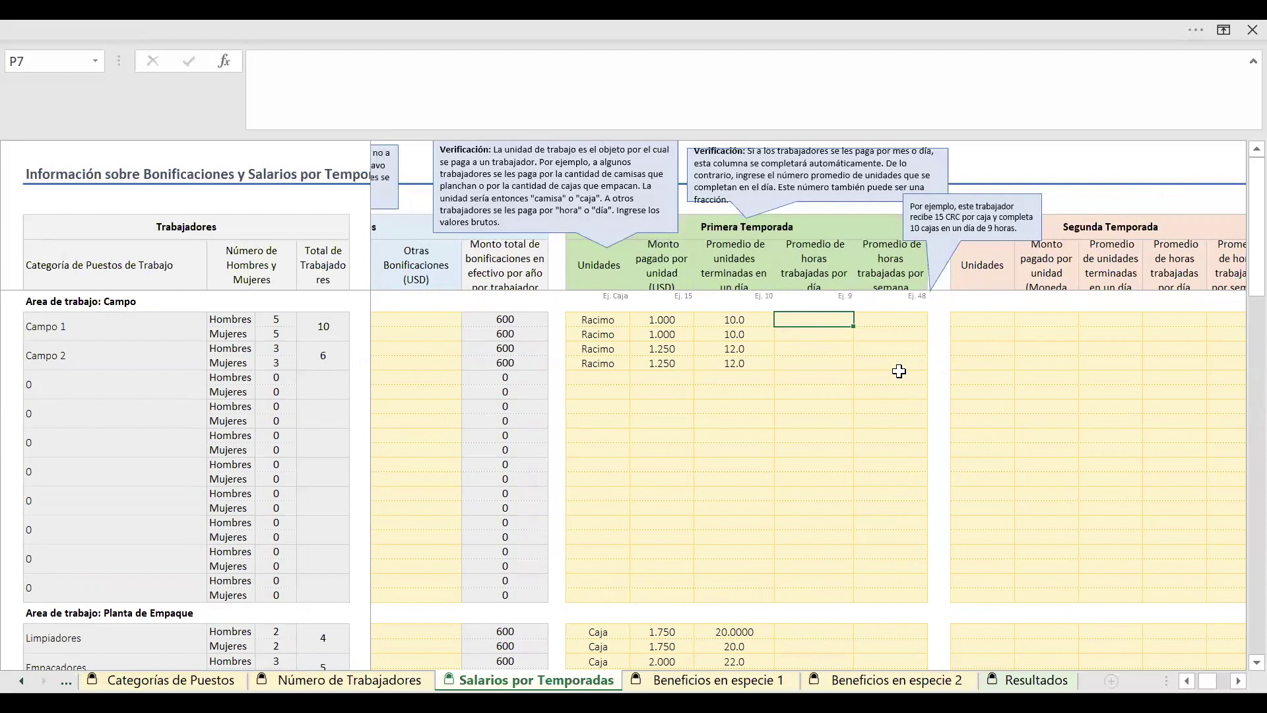
pyautogui.write('8')
pyautogui.press('Return')
pyautogui.write('8')
pyautogui.press('Return')
pyautogui.write('8')
pyautogui.press('Return')
pyautogui.write('8')
pyautogui.press('Return')
# Enter 48 weekly hours for the four Campo worker rows
pyautogui.press('Up')
pyautogui.press('Up')
pyautogui.press('Up')
pyautogui.press('Up')
pyautogui.press('Right')
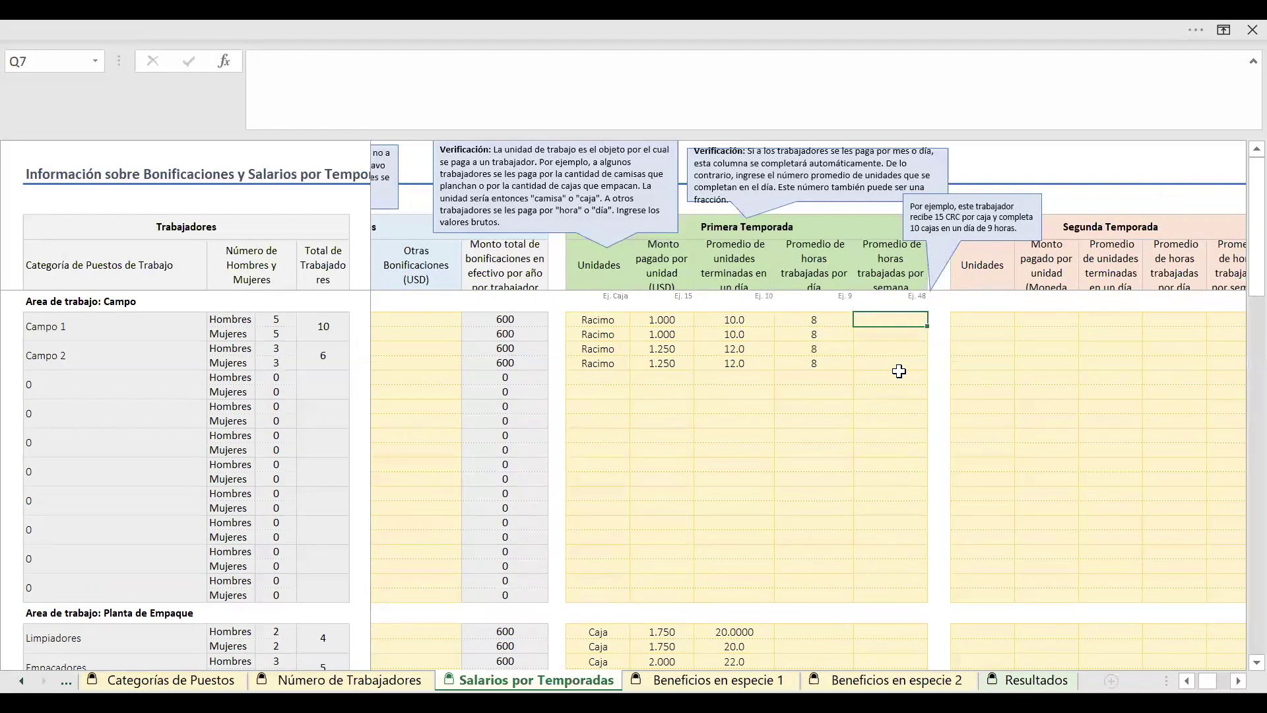
pyautogui.write('48')
pyautogui.press('Return')
pyautogui.write('48')
pyautogui.press('Return')
pyautogui.write('48')
pyautogui.press('Return')
pyautogui.write('48')
pyautogui.press('Return')
pyautogui.press('Down')
pyautogui.press('Down')
pyautogui.press('Down')
pyautogui.press('Down')
pyautogui.press('Down')
pyautogui.press('Down')
pyautogui.press('Down')
pyautogui.press('Down')
pyautogui.press('Down')
pyautogui.press('Down')
pyautogui.press('Down')
pyautogui.press('Down')
pyautogui.press('Down')
pyautogui.press('Down')
pyautogui.press('Down')
pyautogui.press('Down')
pyautogui.press('Down')
pyautogui.press('Down')
pyautogui.press('Down')
pyautogui.press('Down')
pyautogui.press('Down')
pyautogui.press('Down')
pyautogui.press('Down')
pyautogui.press('Down')
# Enter 48 weekly hours for the Limpiadores and Empacadores rows
pyautogui.press('Up')
pyautogui.press('Up')
pyautogui.press('Up')
pyautogui.press('Up')
pyautogui.press('Up')
pyautogui.press('Up')
pyautogui.press('Up')
# Enter 8 daily hours for the Limpiadores and Empacadores rows of Planta de Empaque
pyautogui.press('Left')
pyautogui.write('8')
pyautogui.press('Return')
pyautogui.write('8')
pyautogui.press('Return')
pyautogui.write('8')
pyautogui.press('Return')
pyautogui.write('8')
pyautogui.press('Tab')
pyautogui.press('Up')
pyautogui.press('Up')
pyautogui.press('Up')
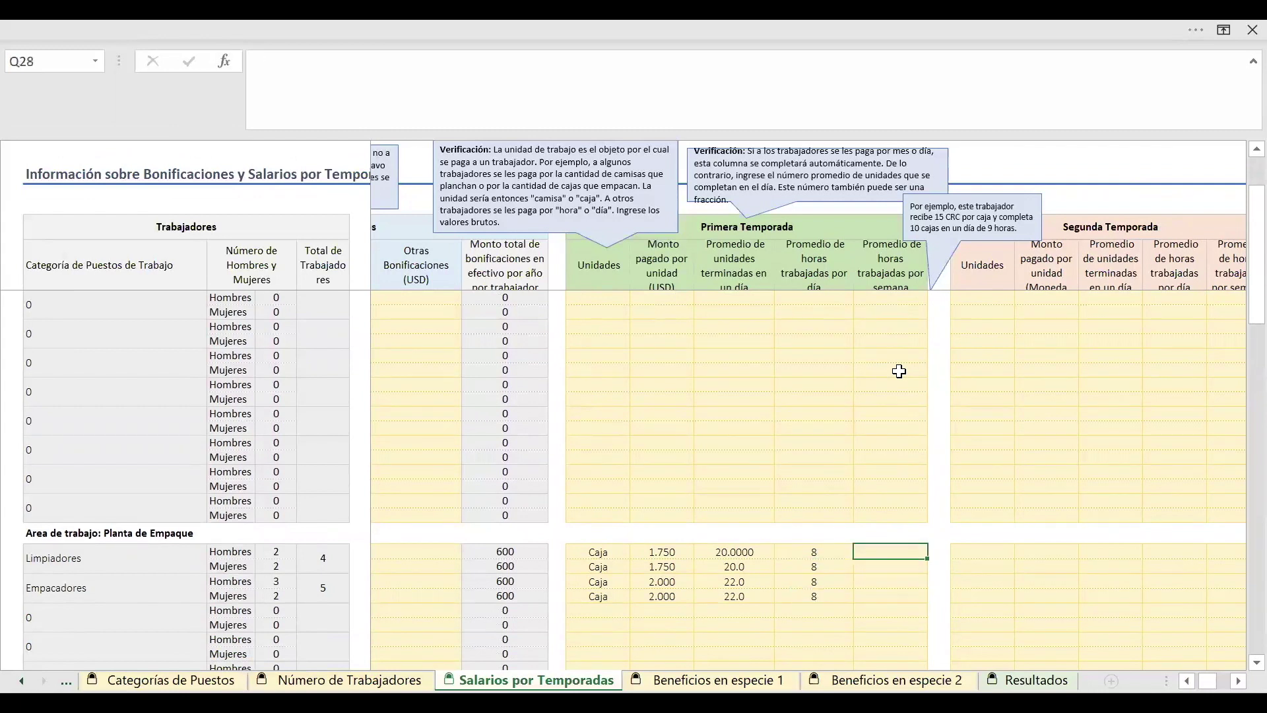
pyautogui.write('40')
pyautogui.press('BackSpace')
pyautogui.write('8')
pyautogui.press('Return')
pyautogui.write('48')
pyautogui.press('Return')
pyautogui.write('48')
pyautogui.press('Return')
pyautogui.write('48')
pyautogui.press('Return')
pyautogui.press('Down')
pyautogui.press('Down')
pyautogui.press('Down')
pyautogui.press('Down')
pyautogui.press('Down')
pyautogui.press('Down')
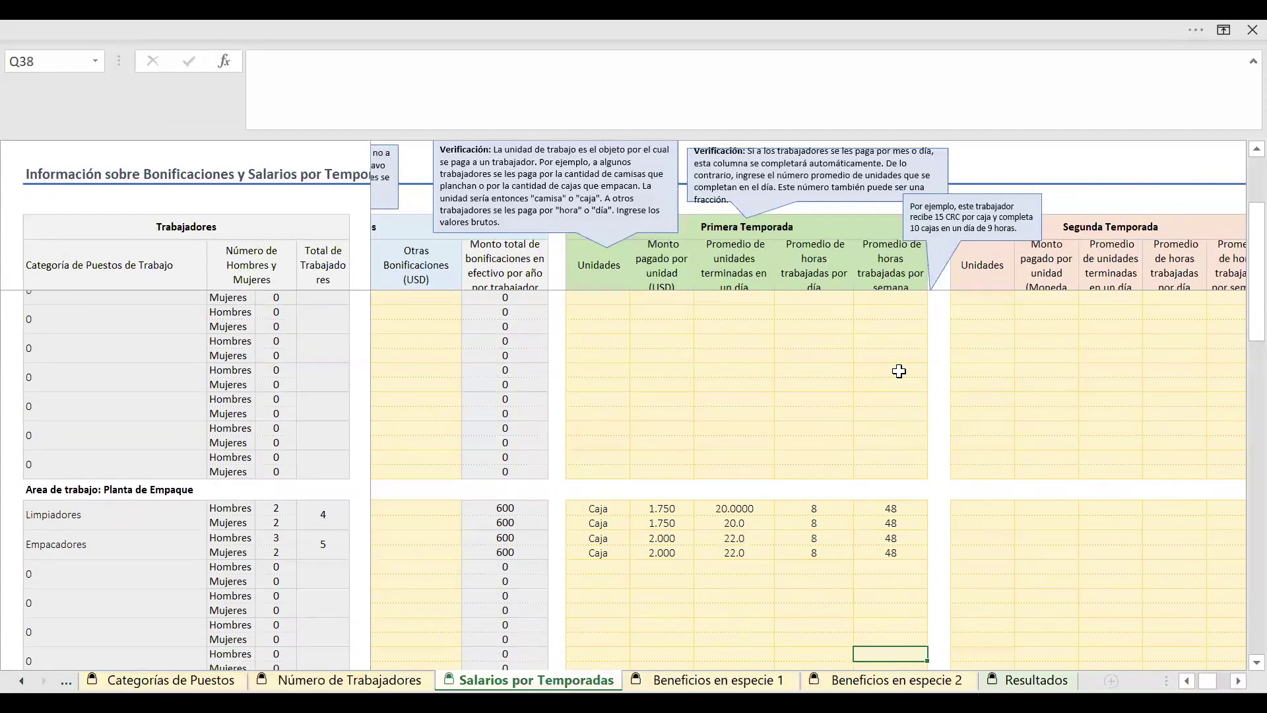
pyautogui.press('Down')
pyautogui.press('Down')
pyautogui.press('Down')
# Enter 8 daily hours for the Oficina Administradora and Asistente
pyautogui.press('Down')
pyautogui.press('Down')
pyautogui.press('Down')
pyautogui.press('Down')
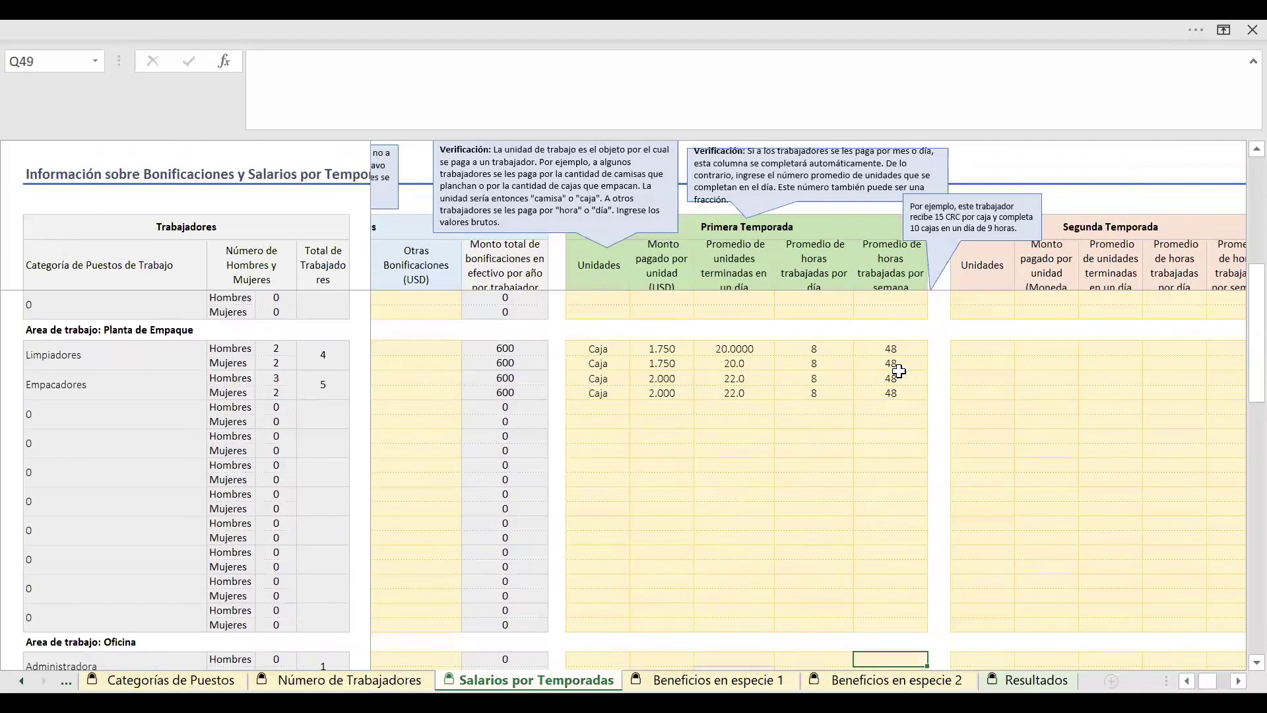
pyautogui.press('Down')
pyautogui.press('Down')
pyautogui.press('Down')
pyautogui.press('Up')
pyautogui.press('Up')
pyautogui.press('Up')
pyautogui.press('Up')
pyautogui.press('Up')
pyautogui.press('Down')
pyautogui.press('Down')
pyautogui.press('Left')
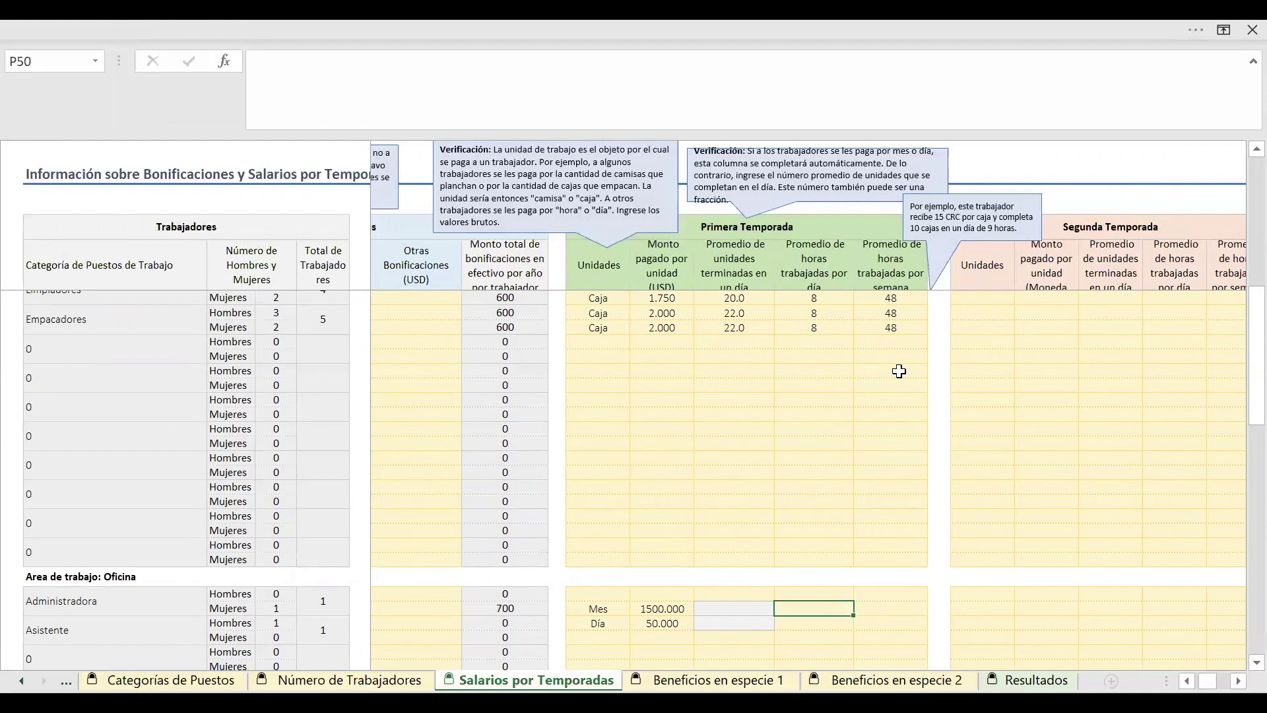
pyautogui.write('8')
pyautogui.press('Return')
pyautogui.write('8')
pyautogui.press('Up')
# Set weekly hours to 50 for Administradora and 25 for Asistente
pyautogui.press('Right')
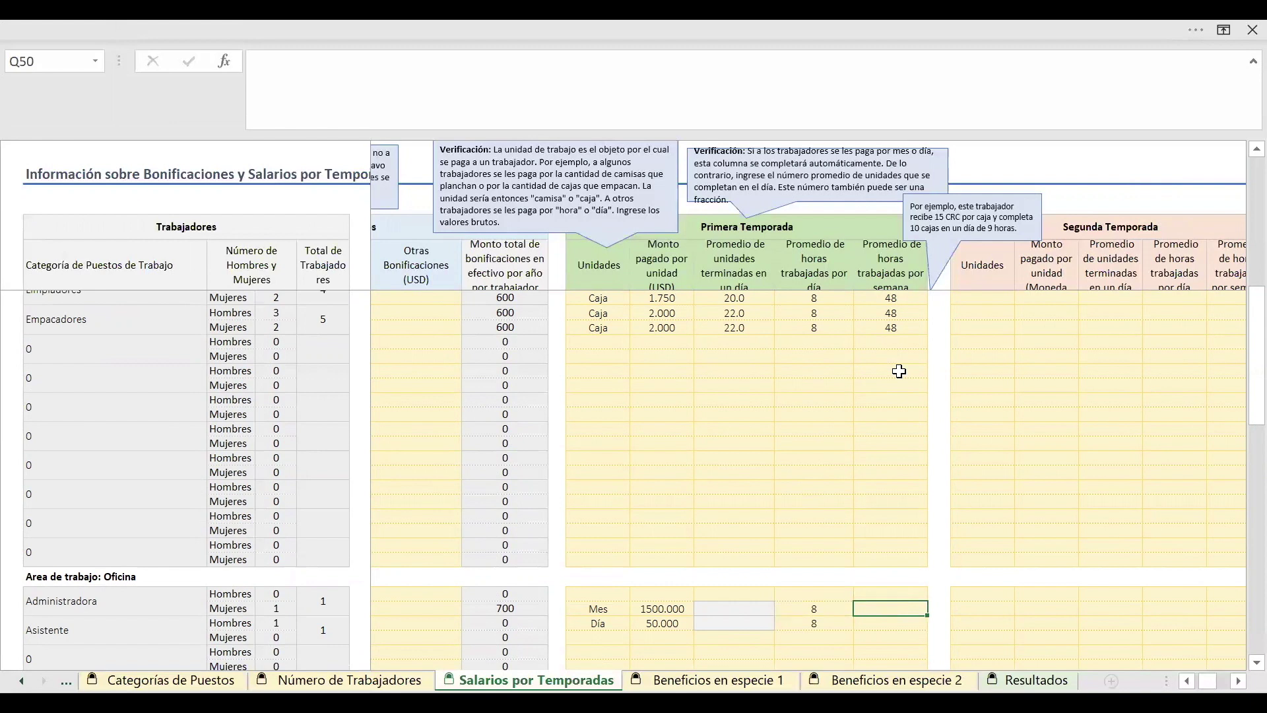
pyautogui.write('50')
pyautogui.press('Return')
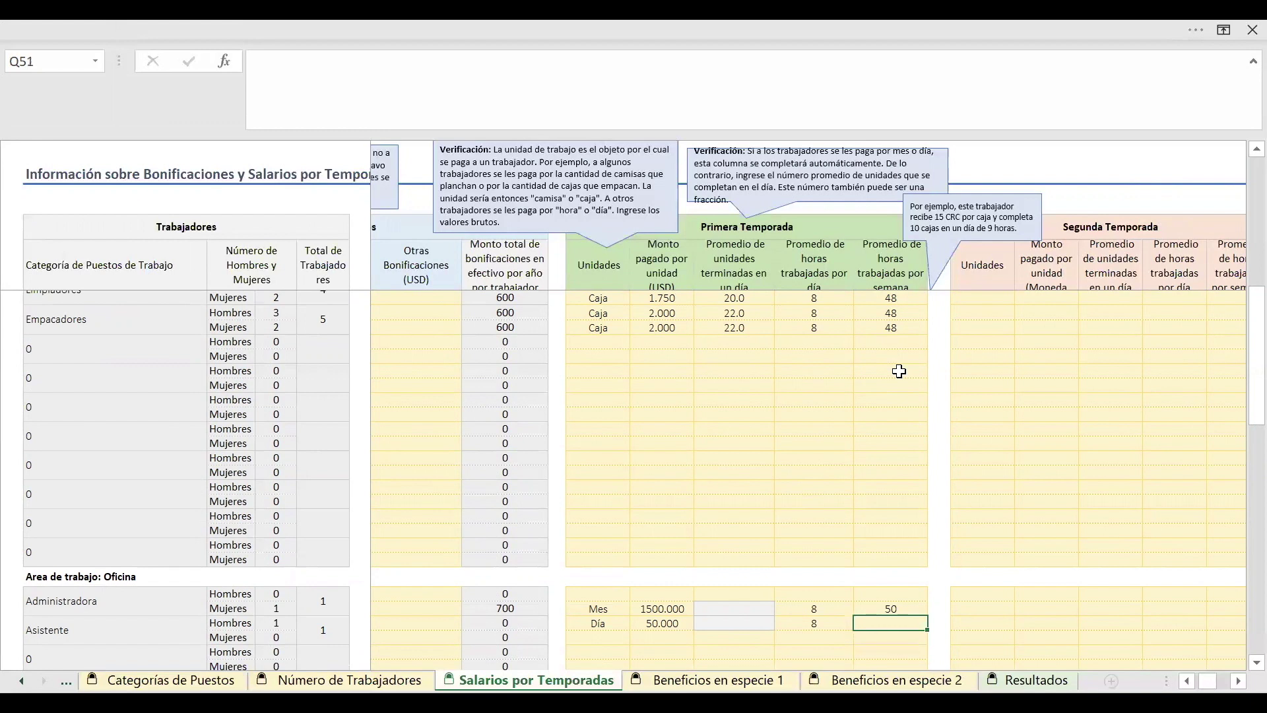
pyautogui.write('25')
pyautogui.press('Return')
pyautogui.press('Return')
pyautogui.press('Up')
pyautogui.press('Up')
pyautogui.press('Up')
pyautogui.press('Up')
pyautogui.press('Up')
pyautogui.press('Up')
pyautogui.press('Up')
pyautogui.press('Up')
pyautogui.press('Up')
pyautogui.press('Up')
pyautogui.press('Up')
pyautogui.press('Up')
pyautogui.press('Up')
pyautogui.press('Up')
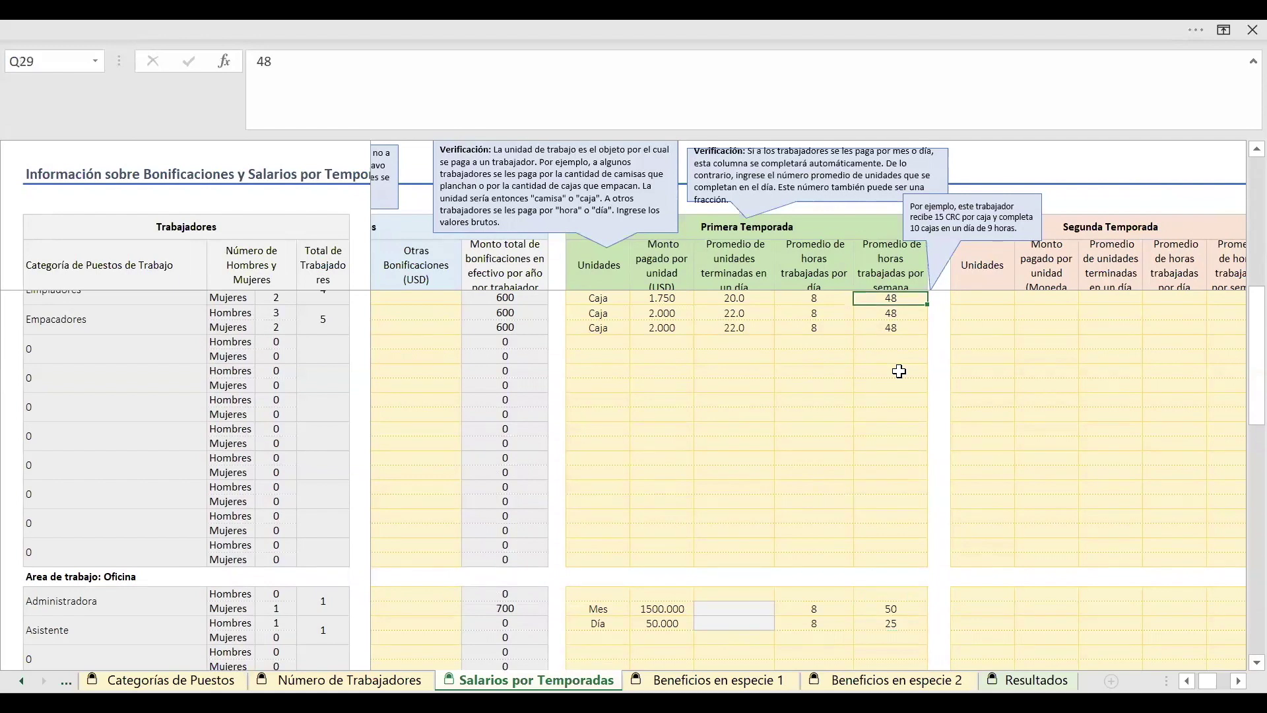
pyautogui.press('Up')
pyautogui.press('Up')
pyautogui.press('Up')
pyautogui.press('Up')
pyautogui.press('Up')
pyautogui.press('Up')
# Review the Segunda Temporada headers: Unidades, pay per unit, units per day and weekly hours
pyautogui.press('Down')
pyautogui.press('Down')
pyautogui.press('Down')
pyautogui.press('Down')
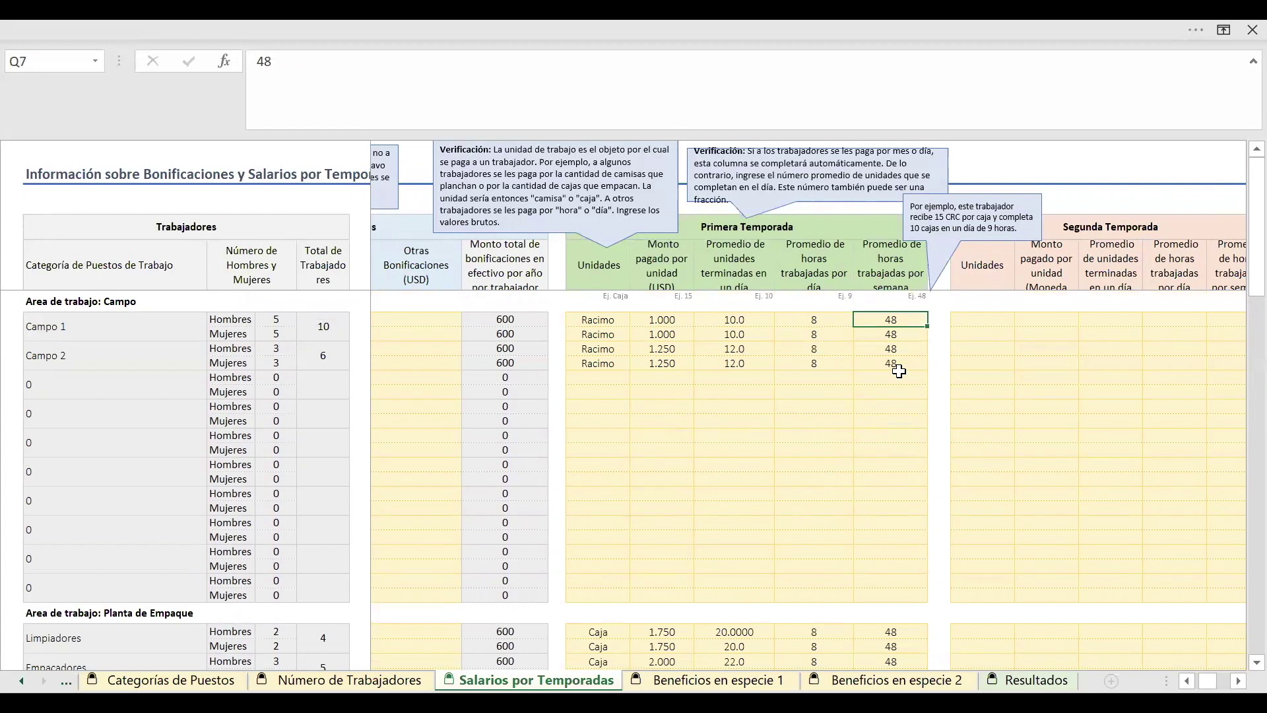
pyautogui.press('Left')
pyautogui.press('Left')
pyautogui.press('Left')
pyautogui.press('Left')
pyautogui.press('Up')
pyautogui.press('Up')
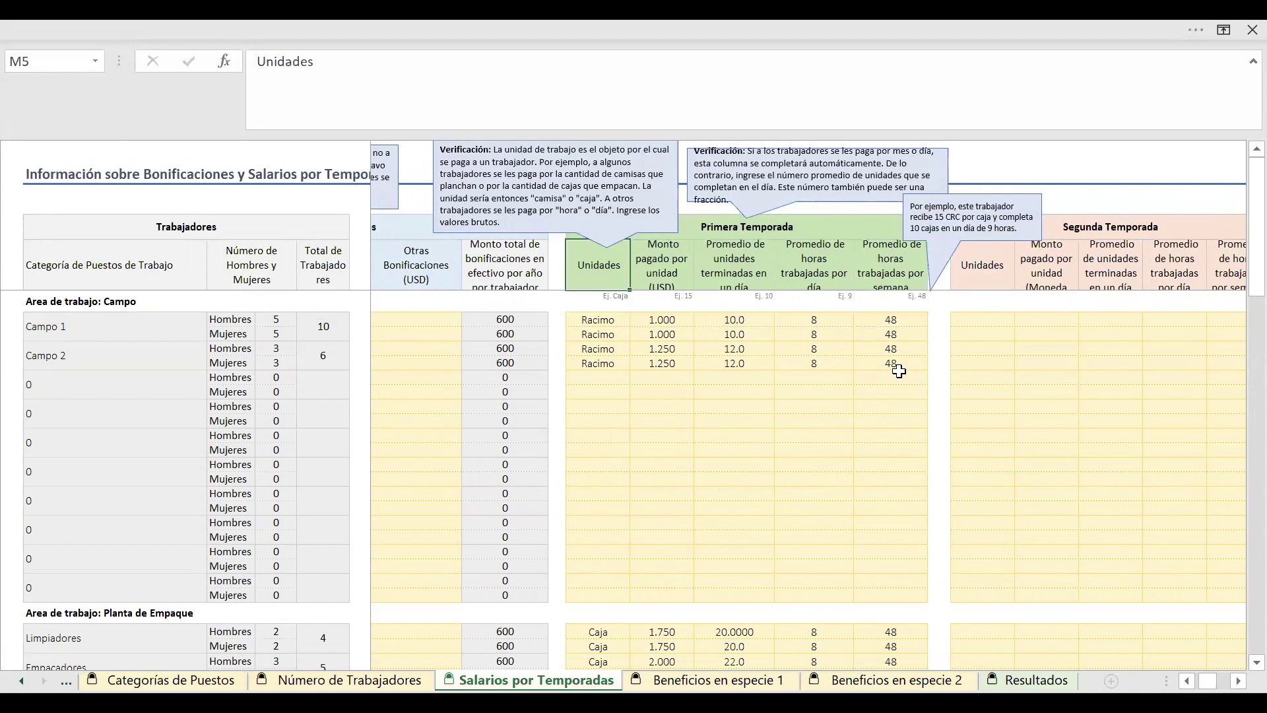
pyautogui.press('Up')
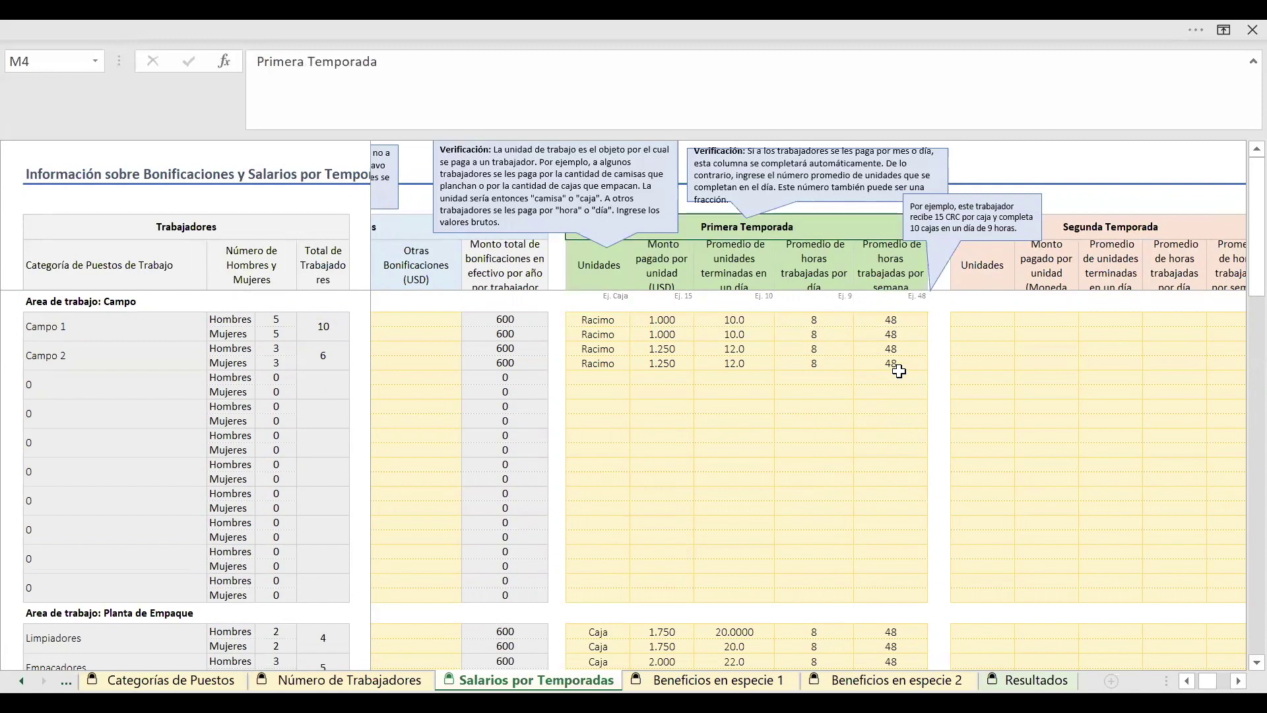
pyautogui.press('Right')
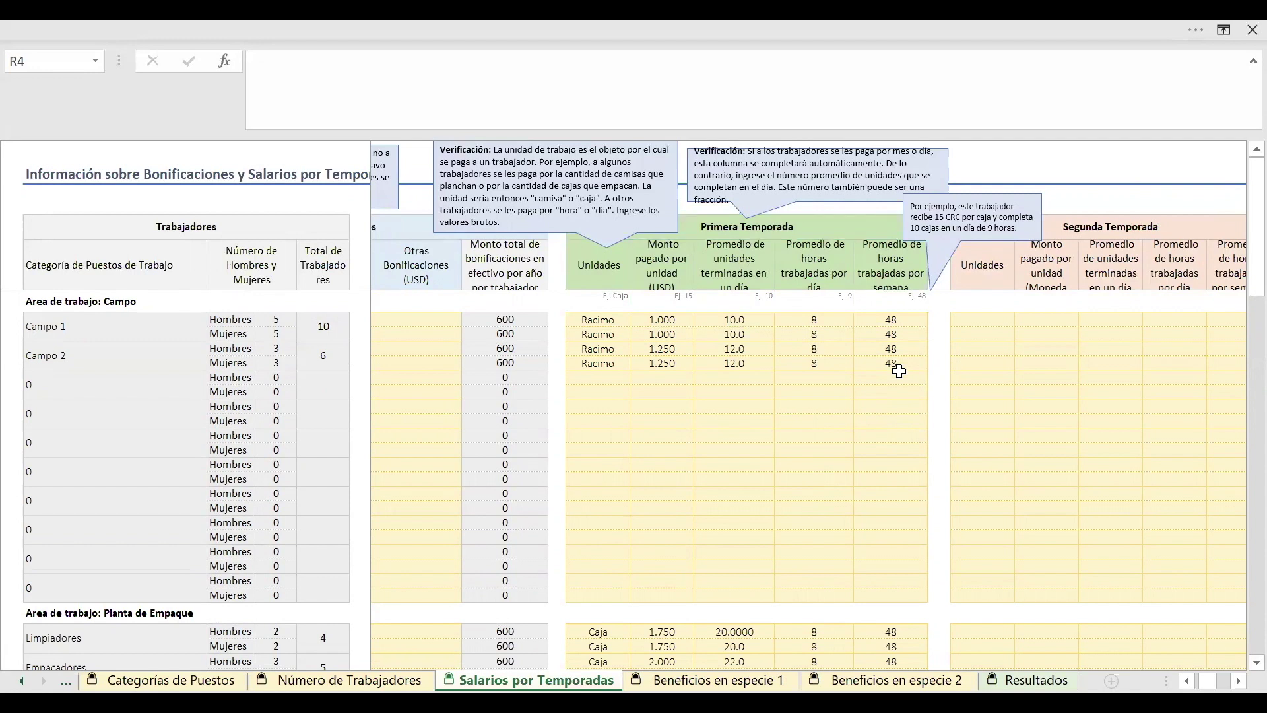
pyautogui.press('Right')
pyautogui.press('Right')
pyautogui.press('Left')
pyautogui.press('Down')
pyautogui.press('Left')
pyautogui.press('Left')
pyautogui.press('Left')
pyautogui.press('Left')
pyautogui.press('Down')
pyautogui.press('Down')
pyautogui.press('Up')
pyautogui.press('Up')
pyautogui.press('Right')
pyautogui.press('Down')
pyautogui.press('Up')
pyautogui.press('Right')
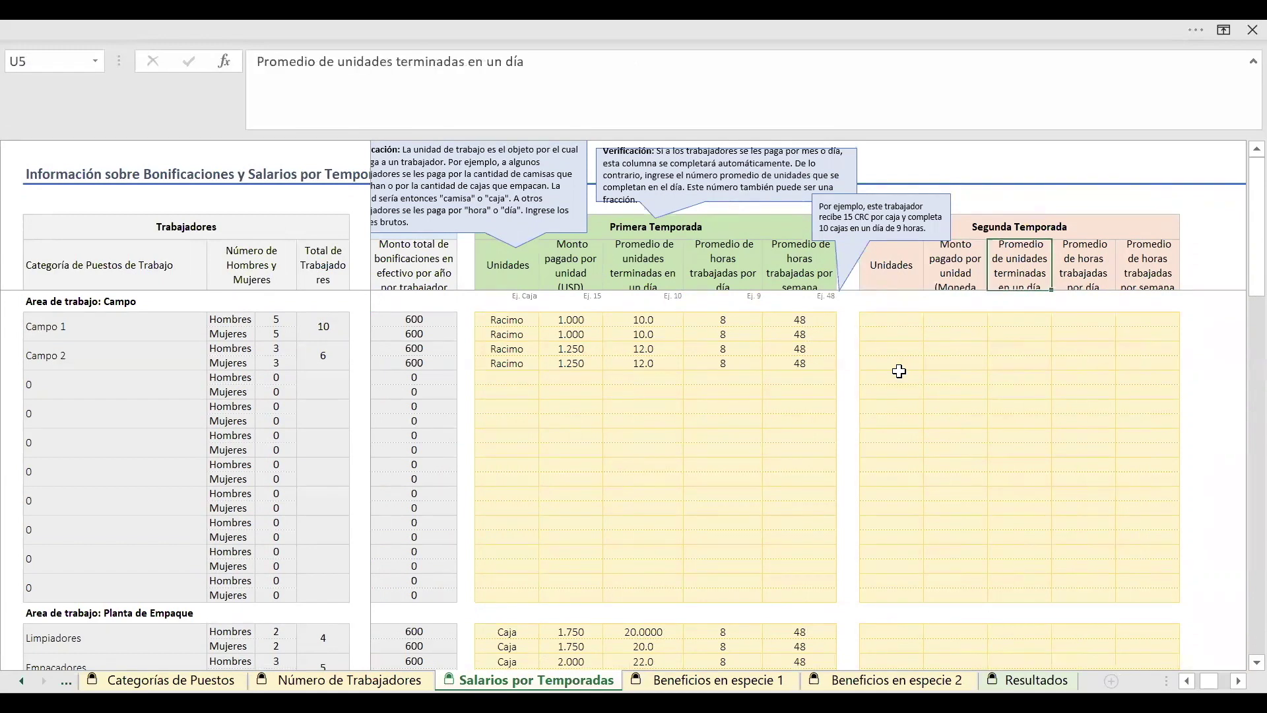
pyautogui.press('Right')
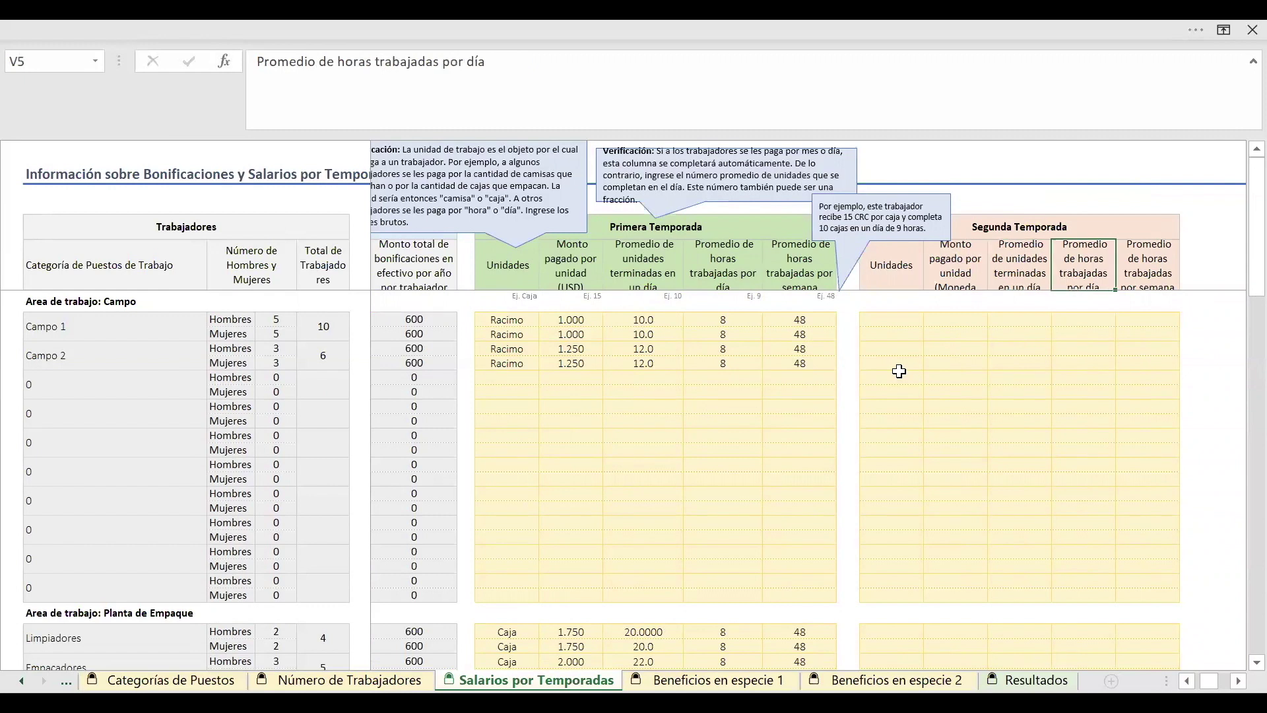
pyautogui.press('Right')
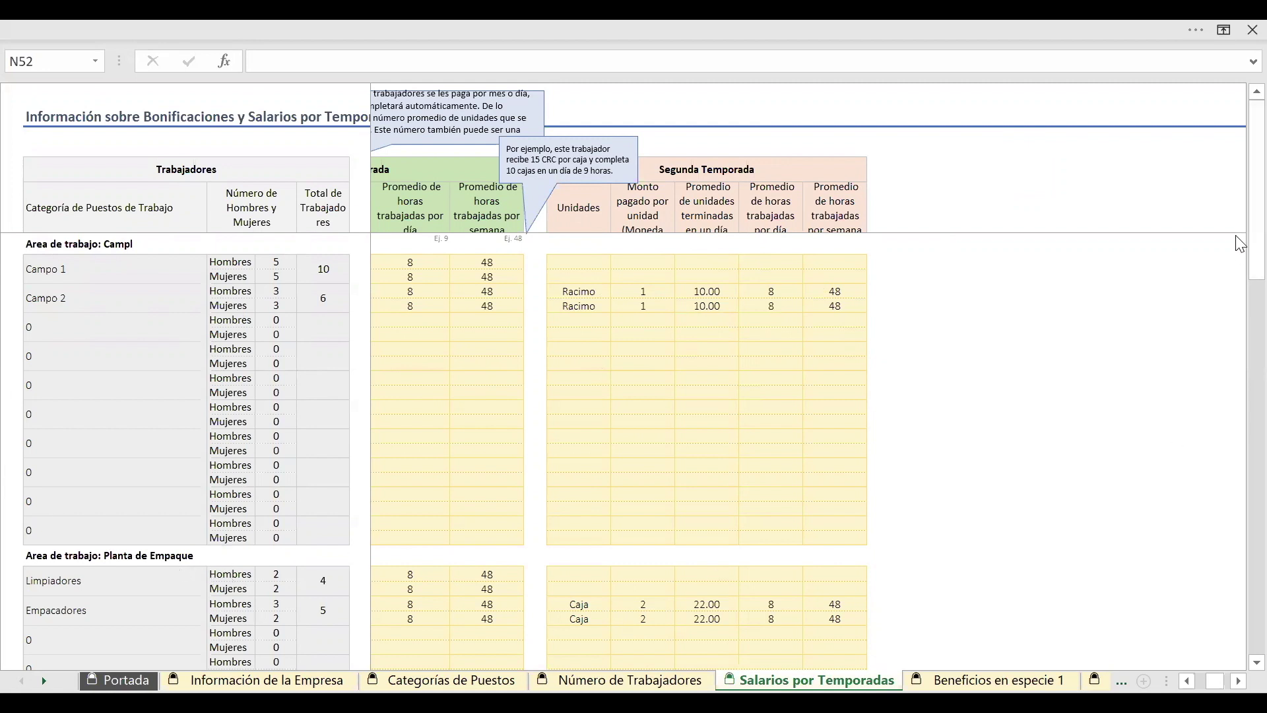
# Scroll down past the Oficina rows, then switch to the Beneficios en especie 1 sheet
pyautogui.moveTo(1240, 276); pyautogui.dragTo(1240, 317)
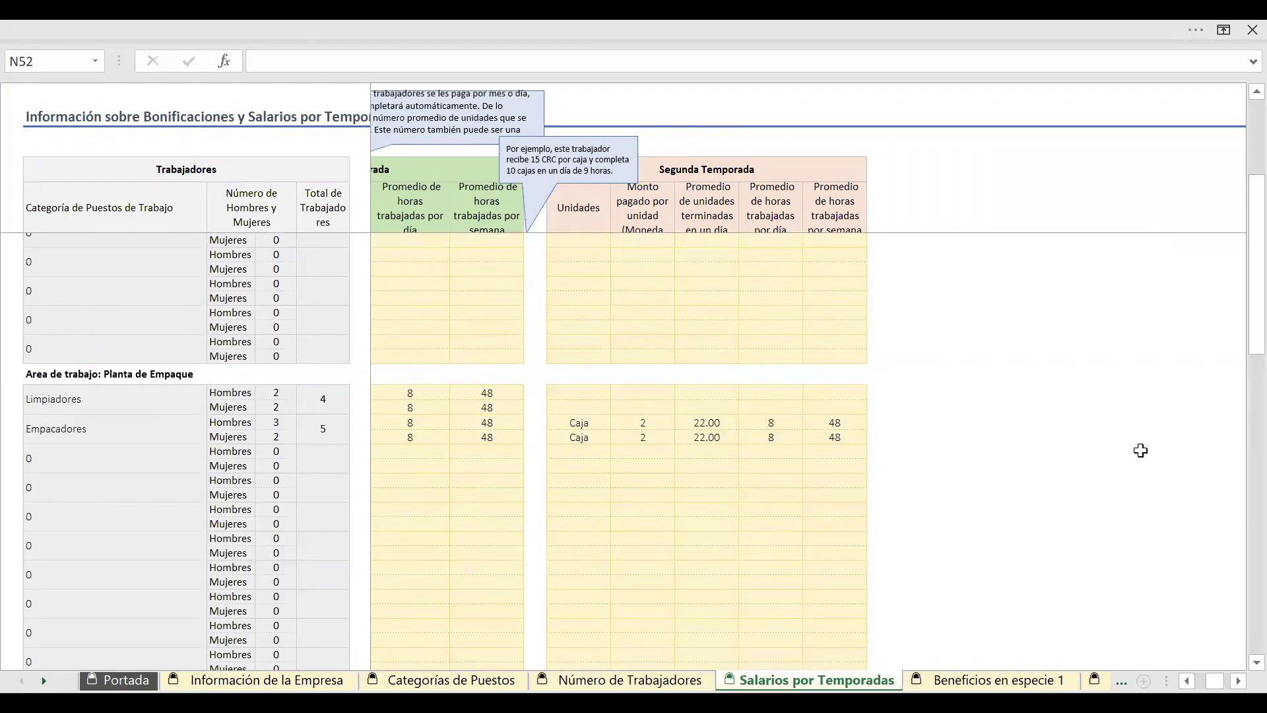
pyautogui.moveTo(1240, 342); pyautogui.dragTo(1238, 460)
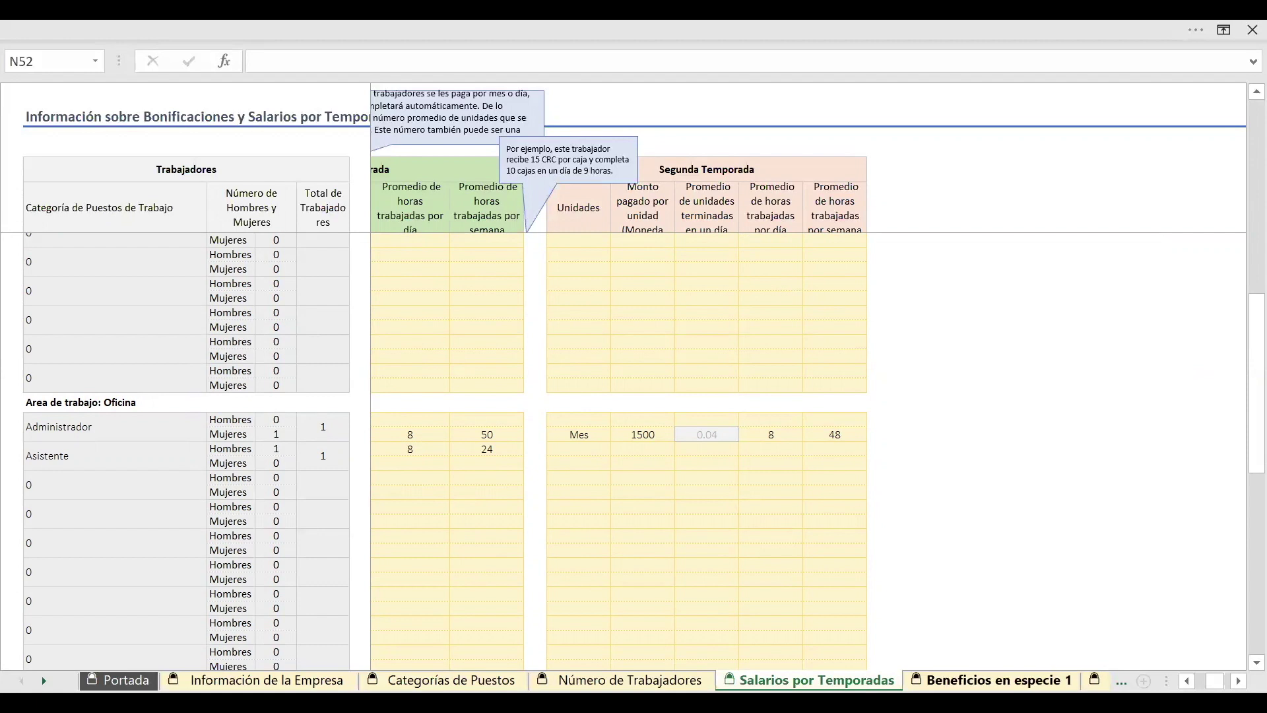
pyautogui.hotkey('ctrl', 'pagedown')
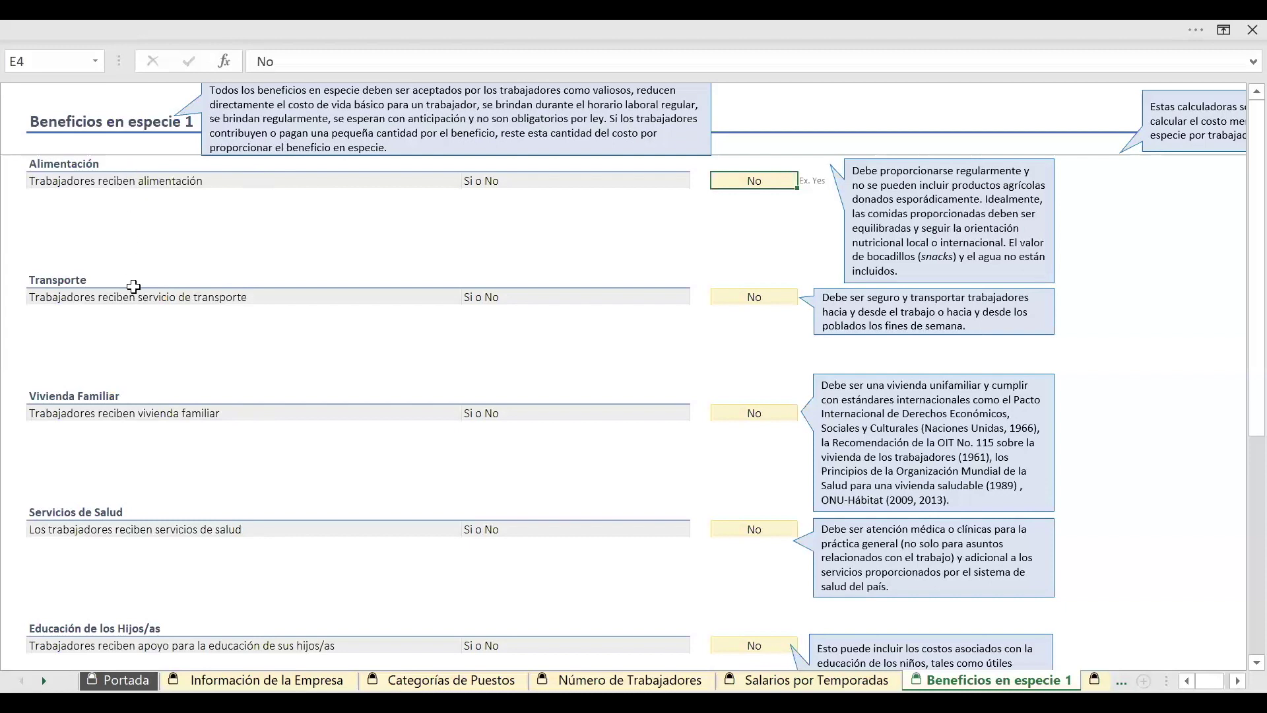
# Answer Si for both Alimentación and Transporte in the benefit dropdowns
pyautogui.click(769, 183)
pyautogui.click(807, 182)
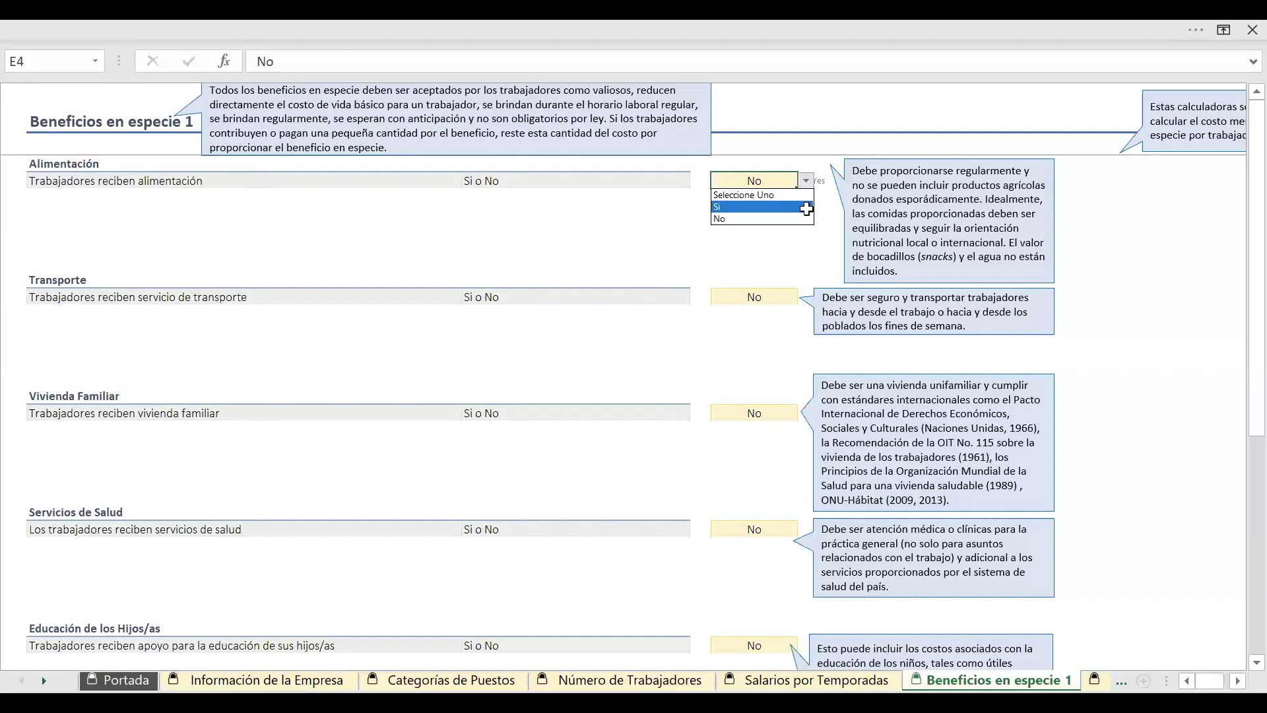
pyautogui.click(798, 206)
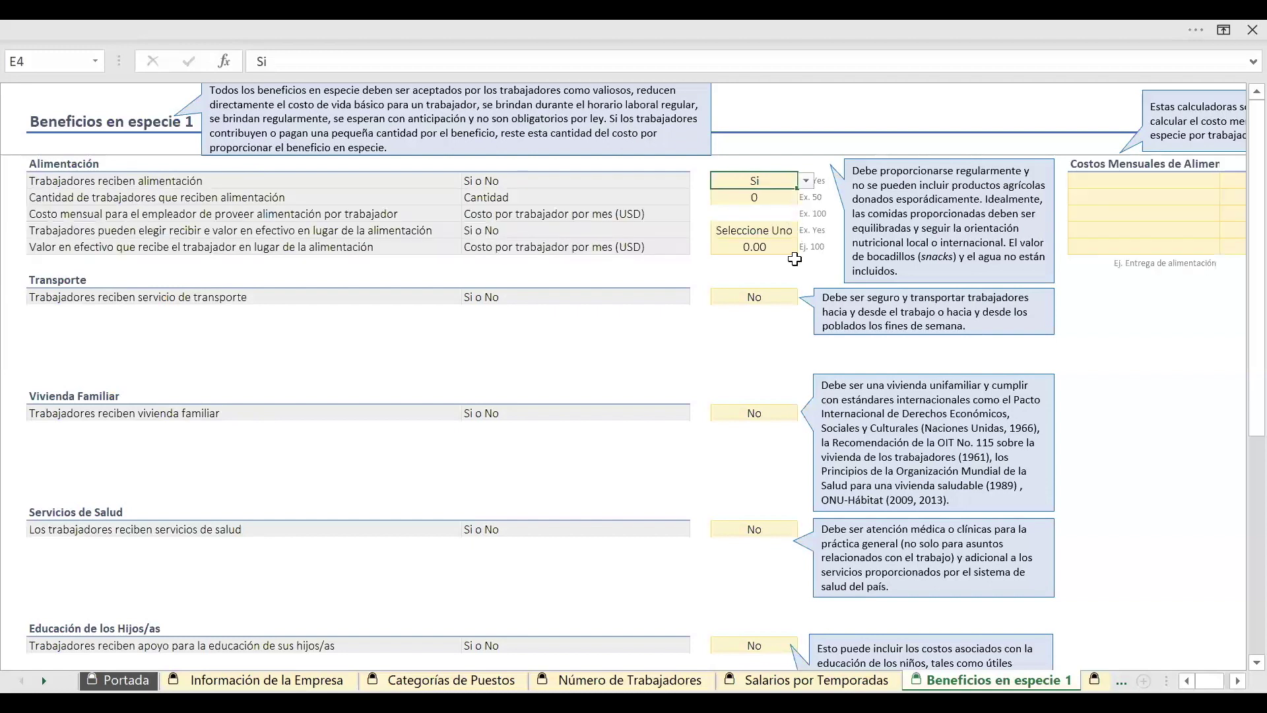
pyautogui.click(769, 299)
pyautogui.click(805, 298)
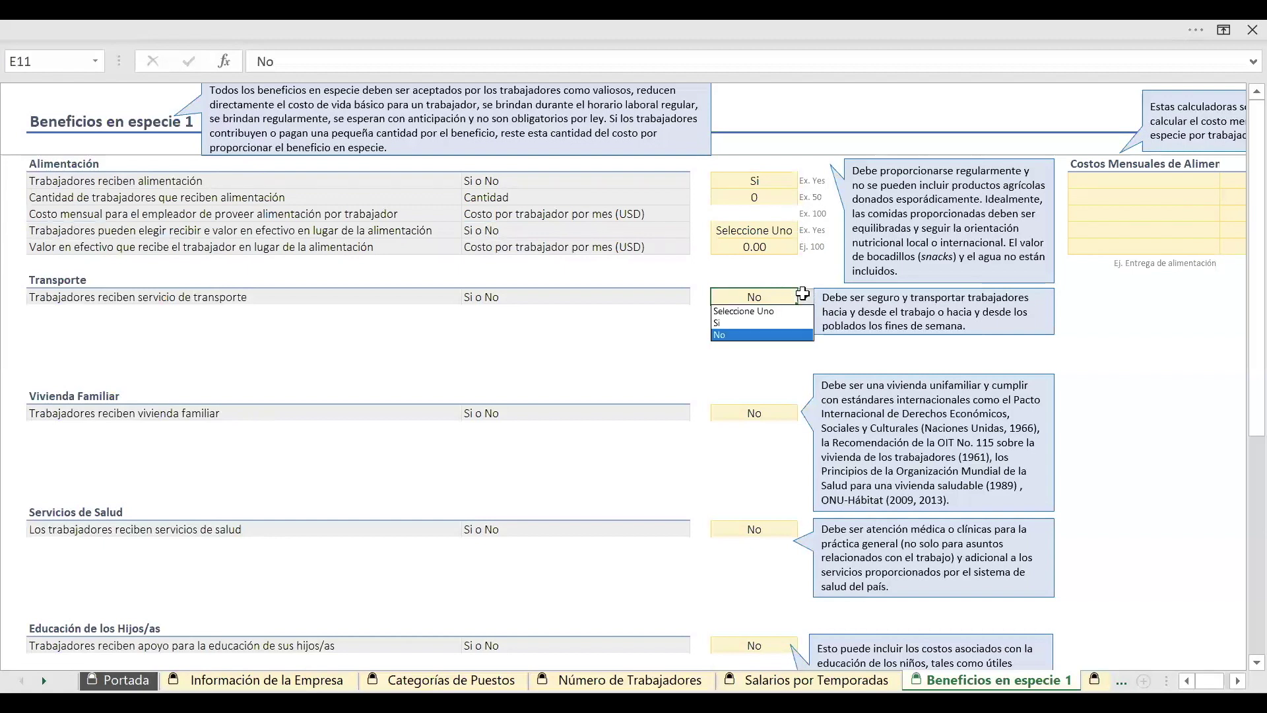
pyautogui.click(794, 324)
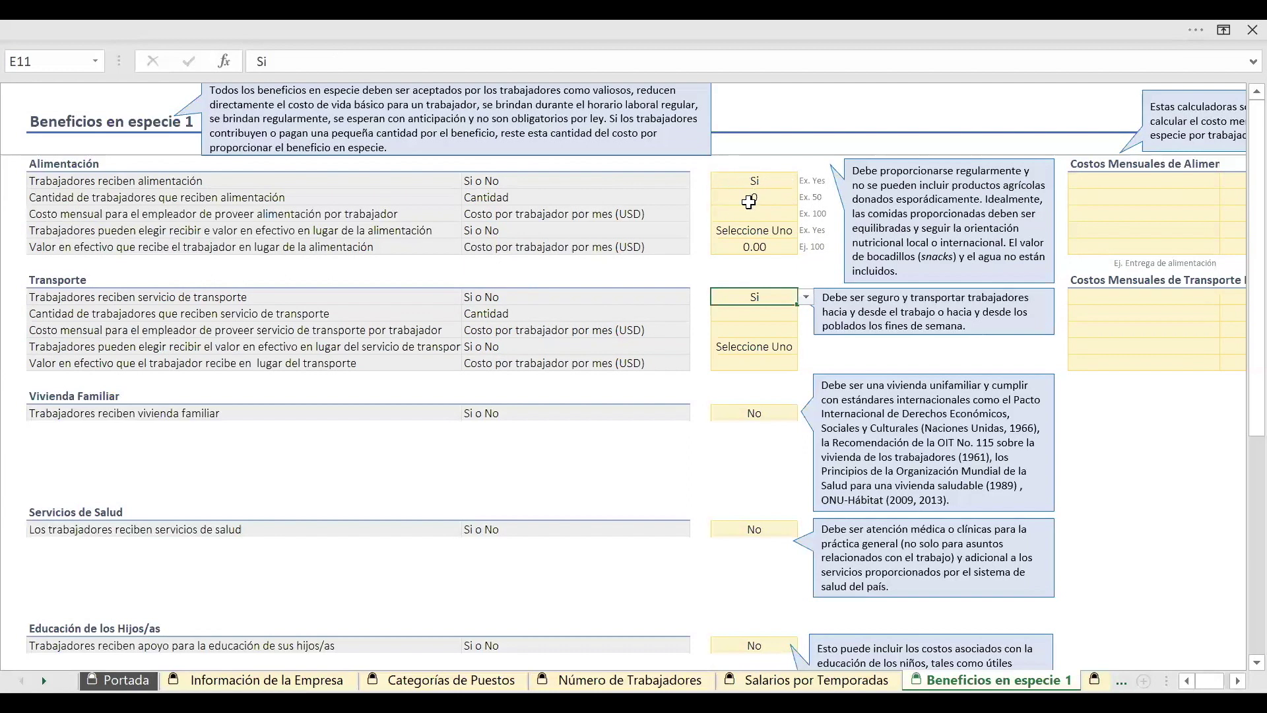
# Enter 25 as the number of workers receiving food
pyautogui.click(748, 201)
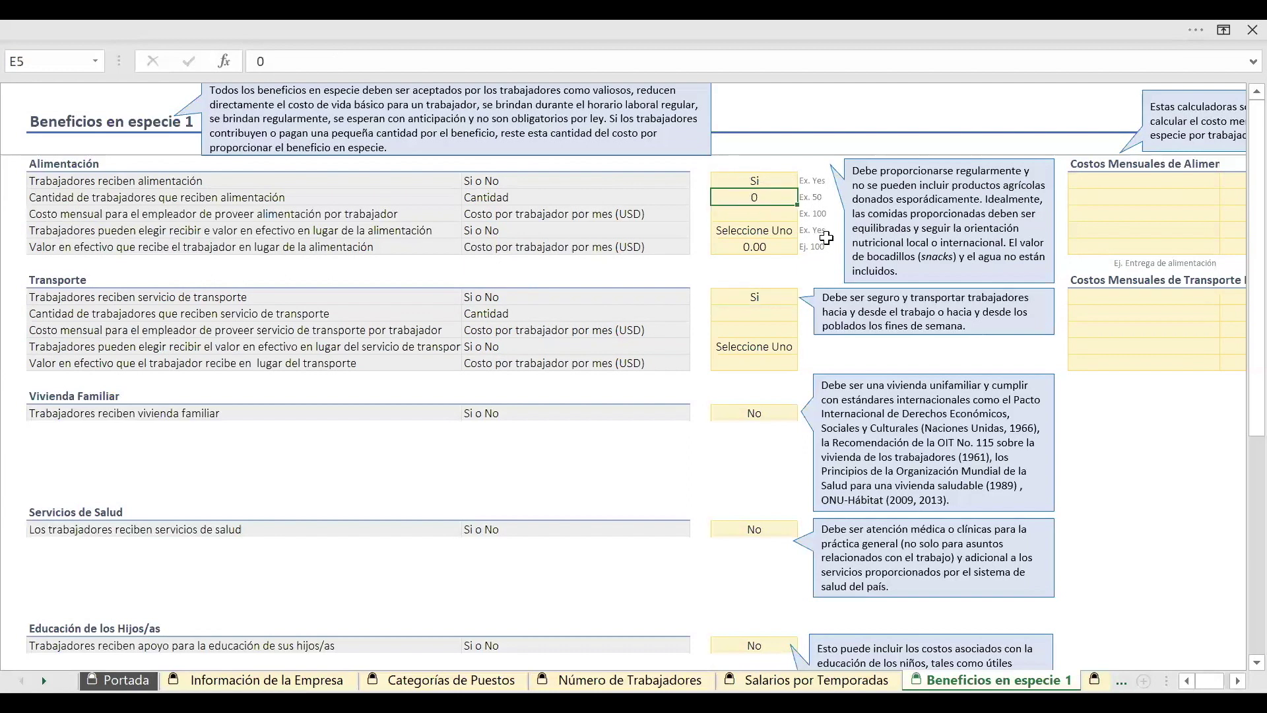
pyautogui.write('25')
pyautogui.click(671, 280)
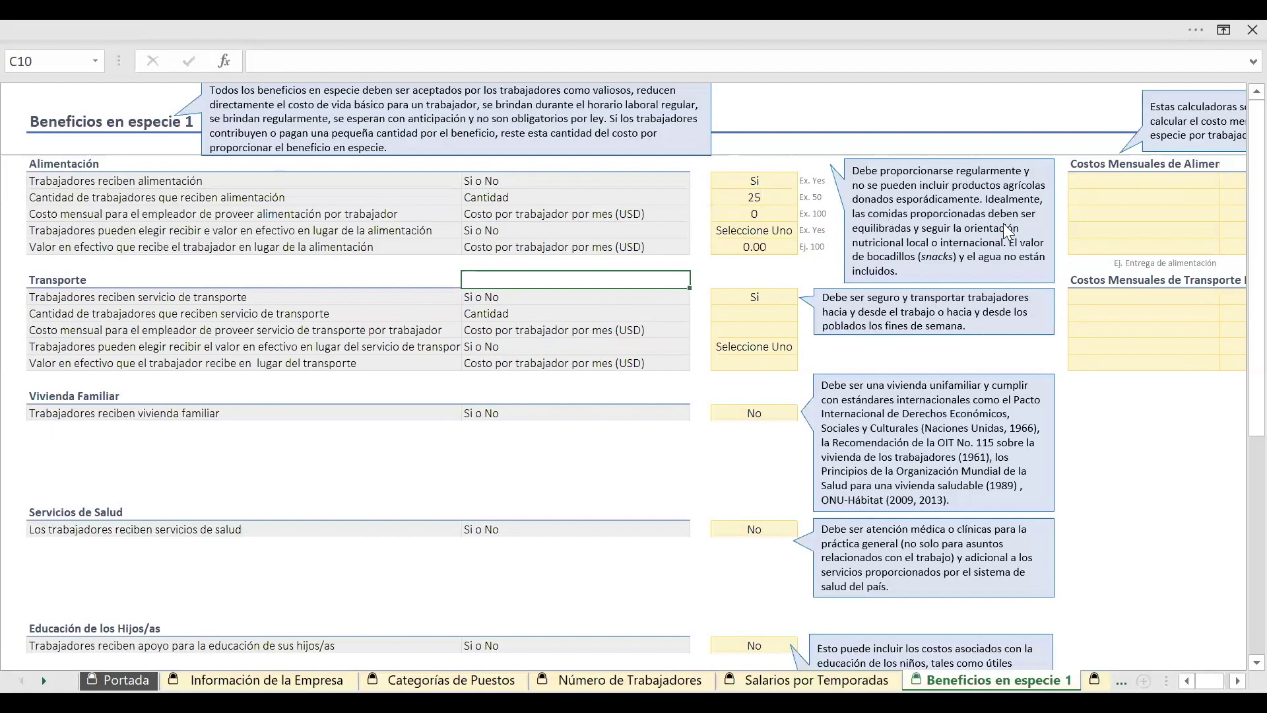
pyautogui.click(1095, 176)
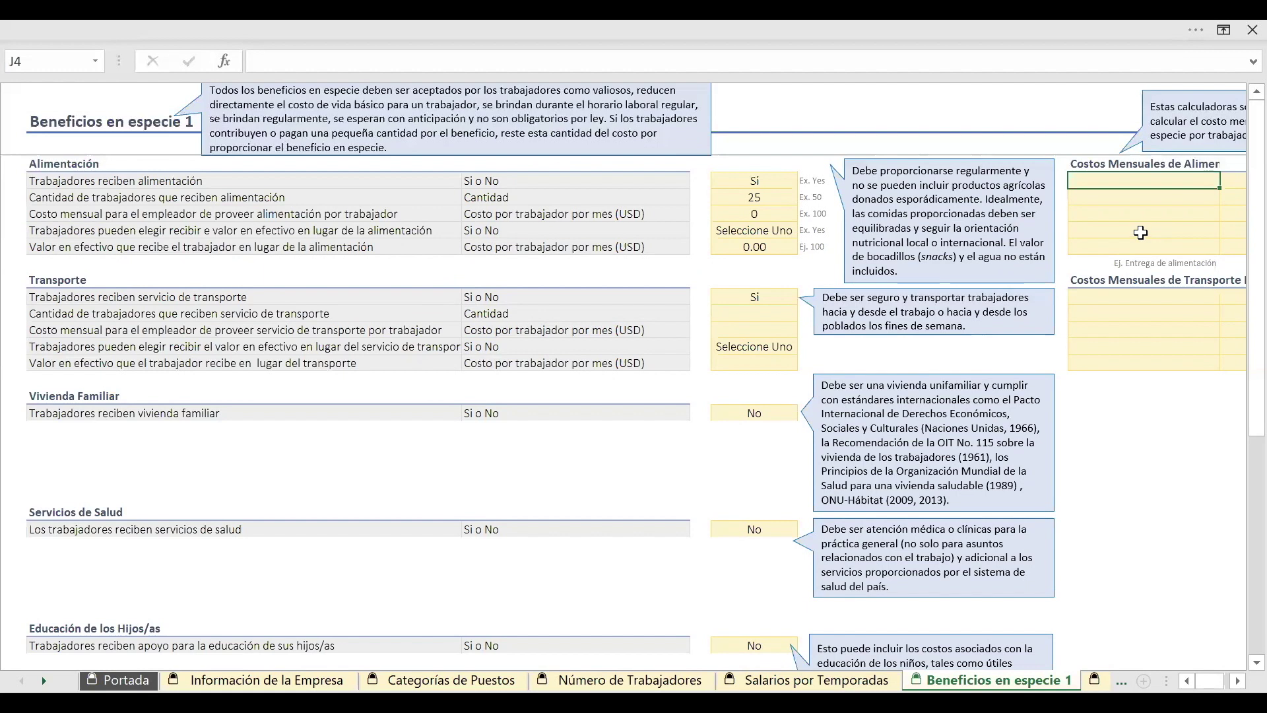
# Add the Entregas de alimentos item at cost 80 with quantity 4
pyautogui.press('Tab')
pyautogui.press('Tab')
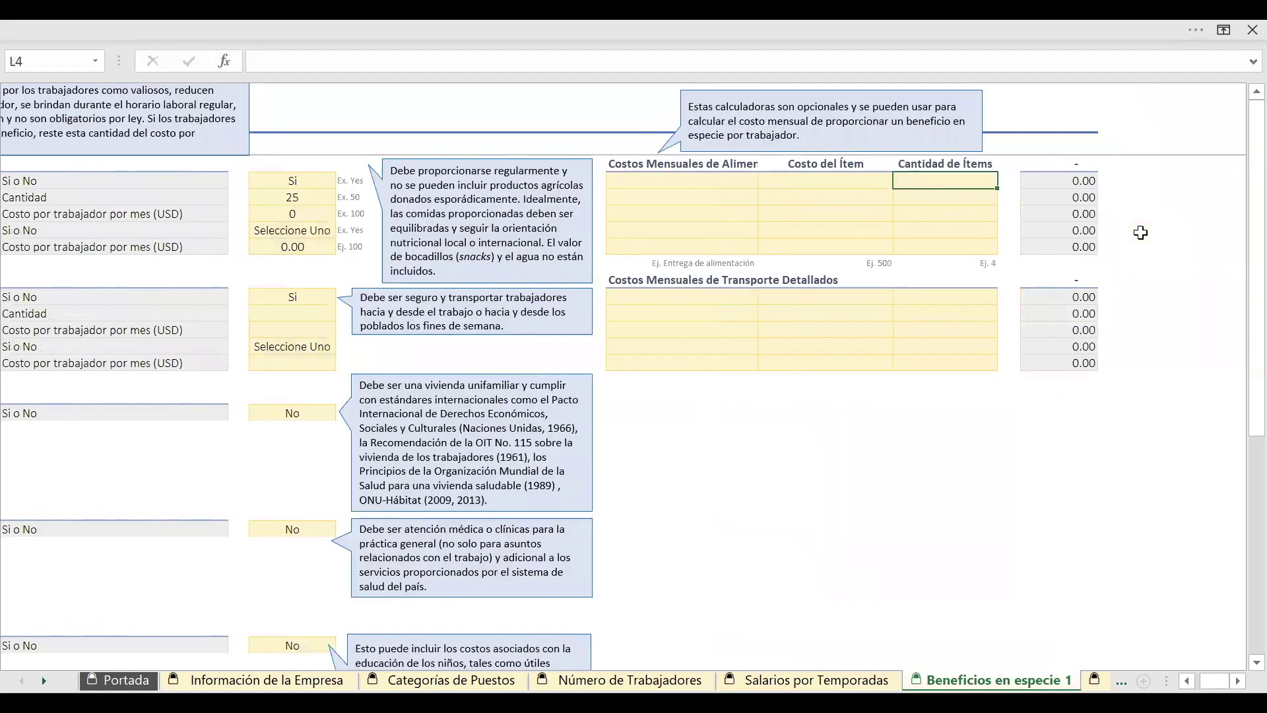
pyautogui.hotkey('shift', 'Tab')
pyautogui.hotkey('shift', 'Tab')
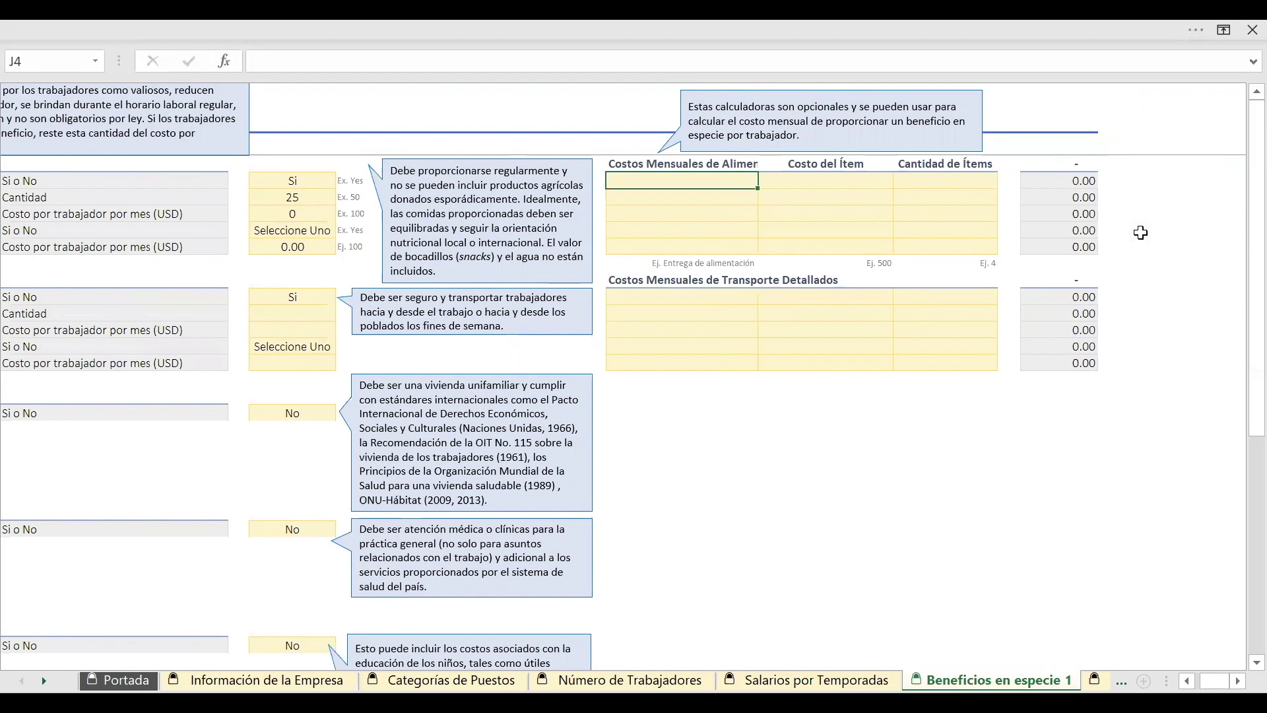
pyautogui.write('Ent')
pyautogui.press('BackSpace')
pyautogui.write('tregas de alimentos')
pyautogui.press('Tab')
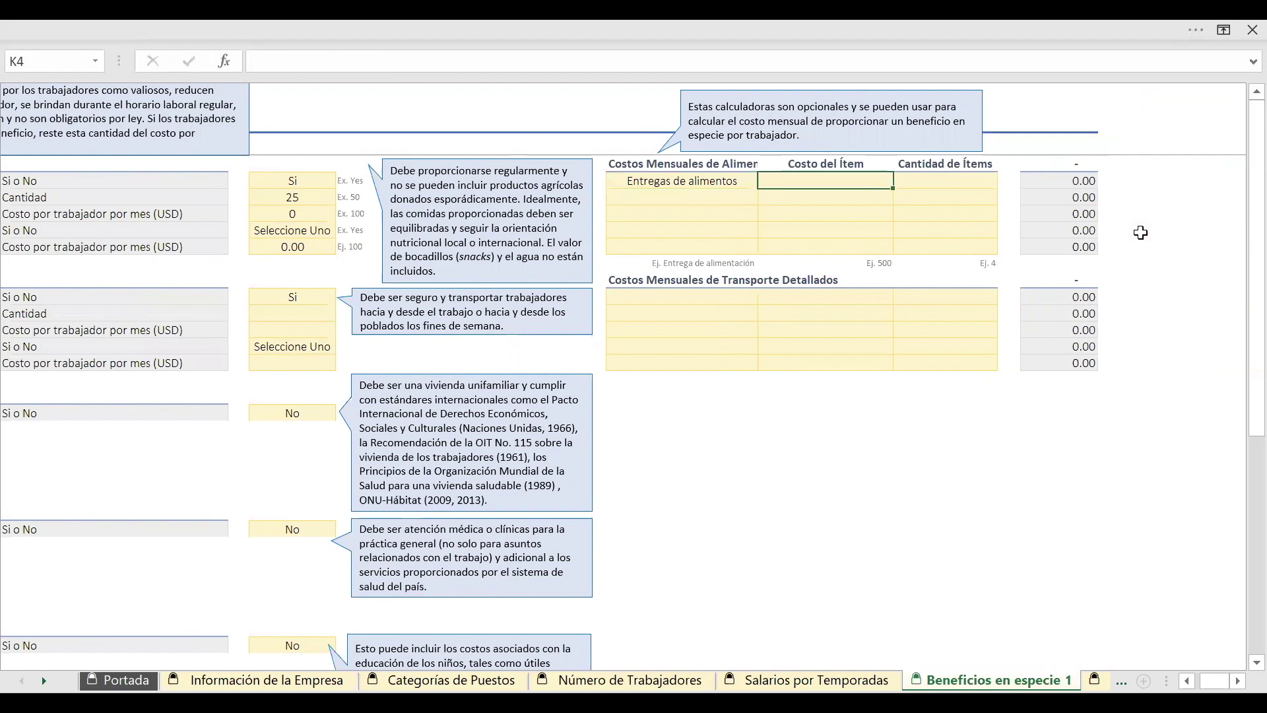
pyautogui.write('80')
pyautogui.press('Tab')
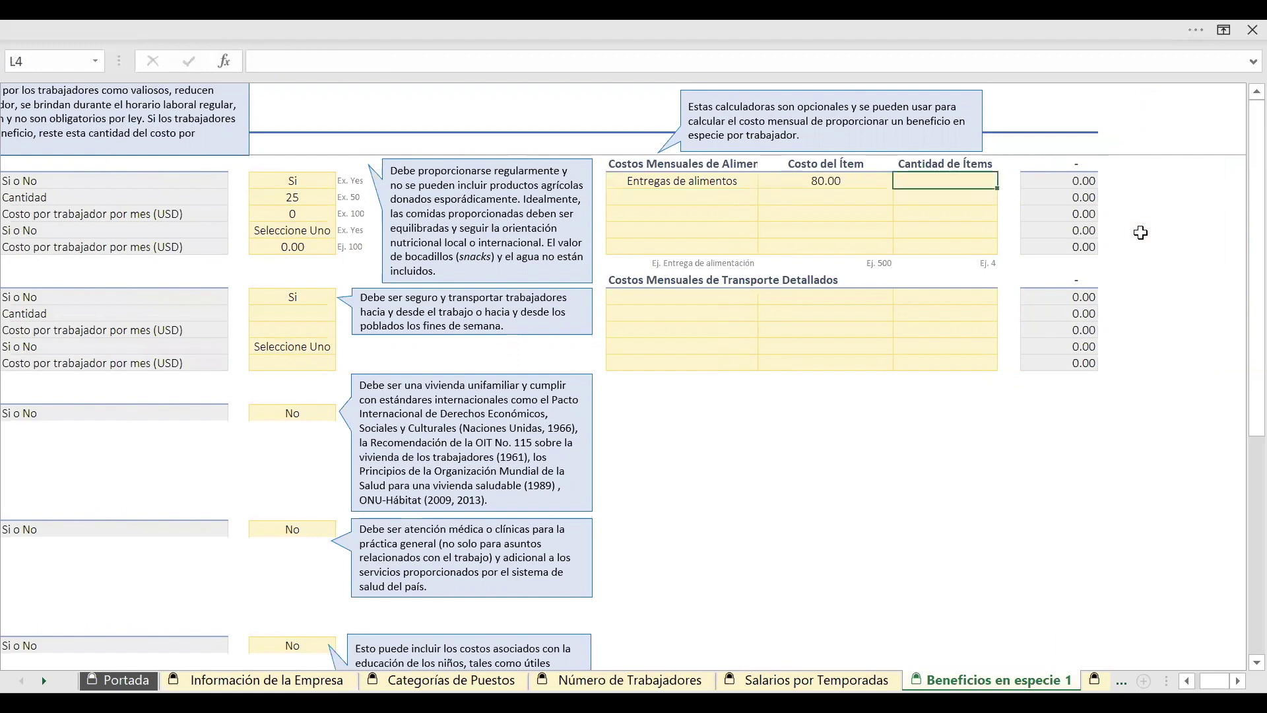
pyautogui.write('4')
pyautogui.press('Return')
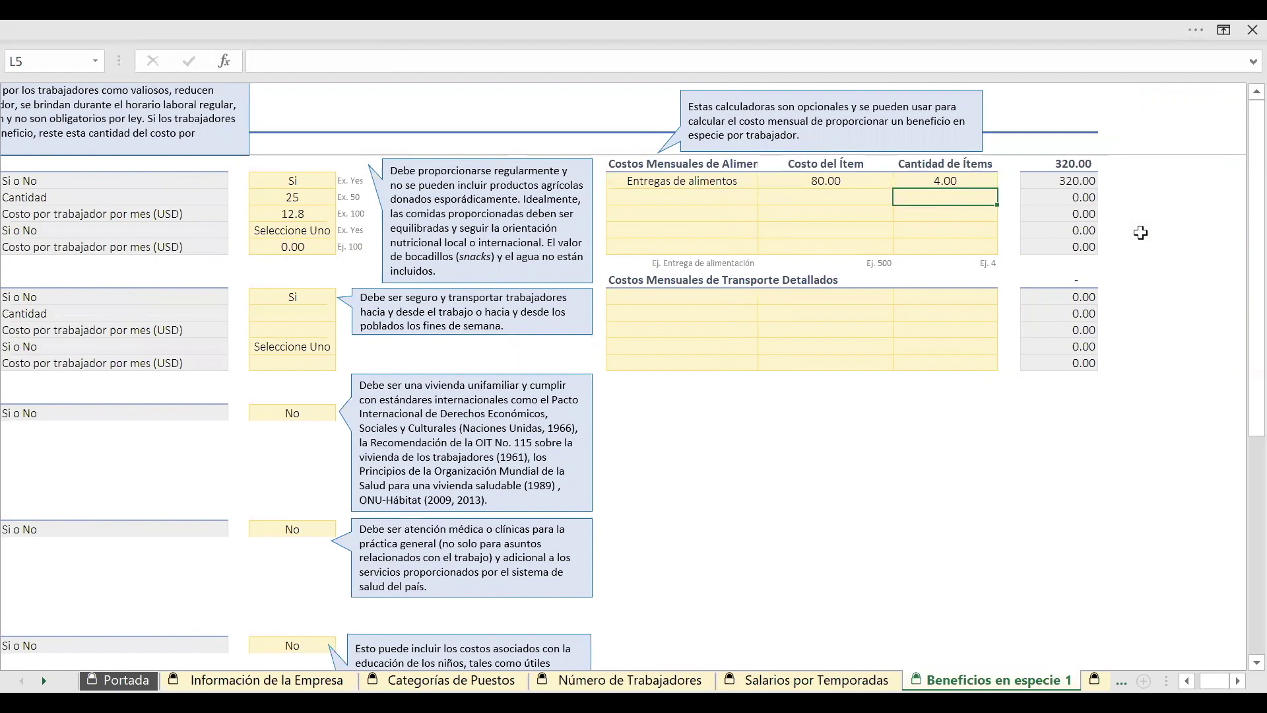
# Add a Cocinero item at cost 175 with quantity 1
pyautogui.press('Left')
pyautogui.press('Left')
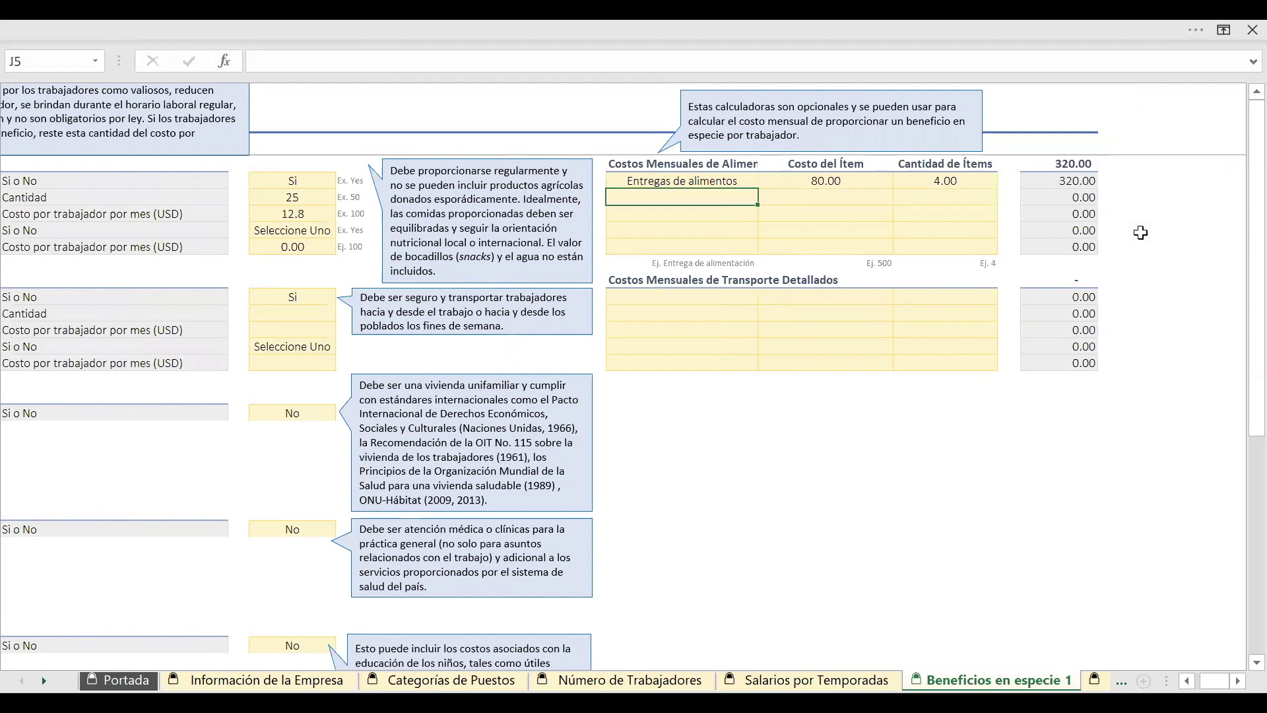
pyautogui.write('Cocinero')
pyautogui.press('Tab')
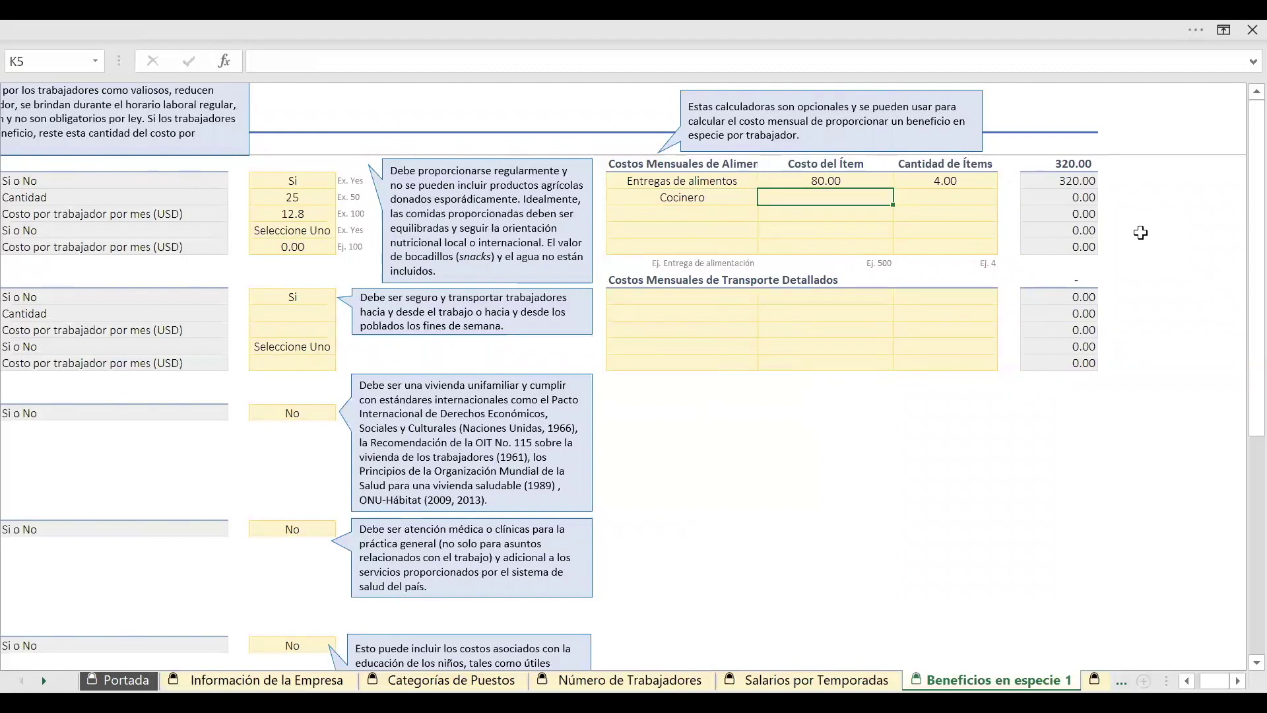
pyautogui.write('175')
pyautogui.press('Tab')
pyautogui.write('1')
pyautogui.press('Return')
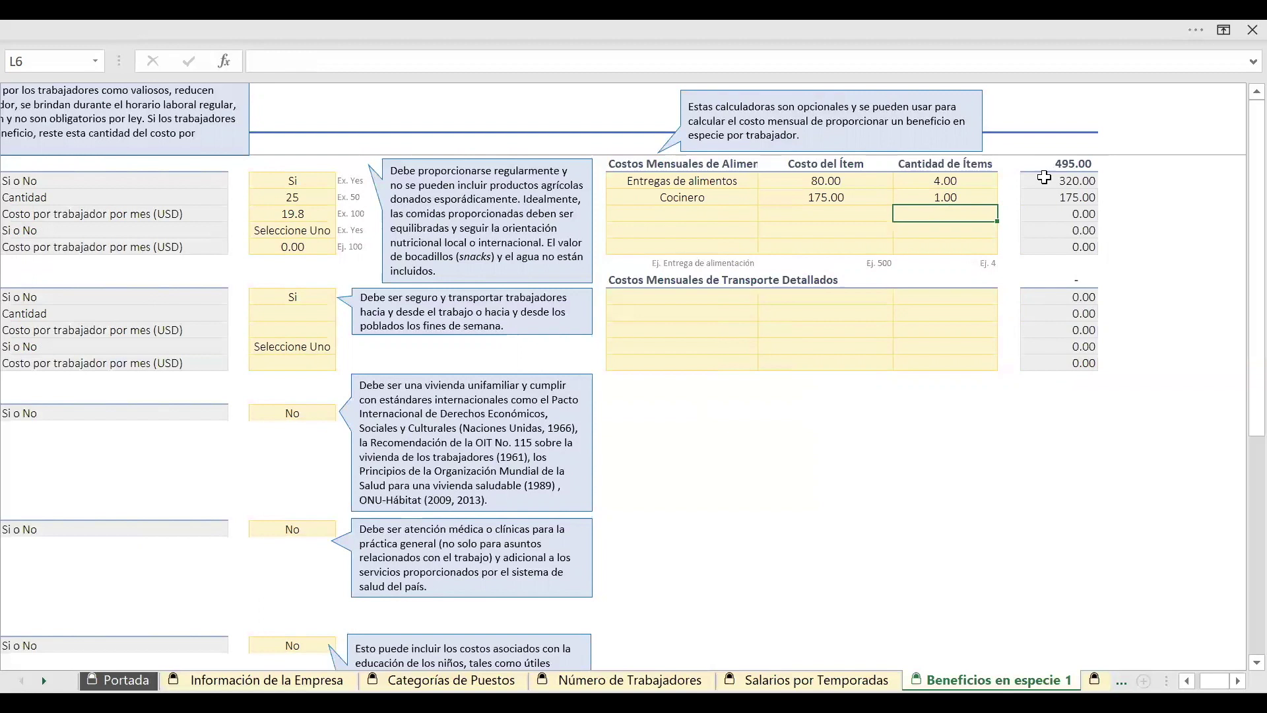
pyautogui.click(326, 200)
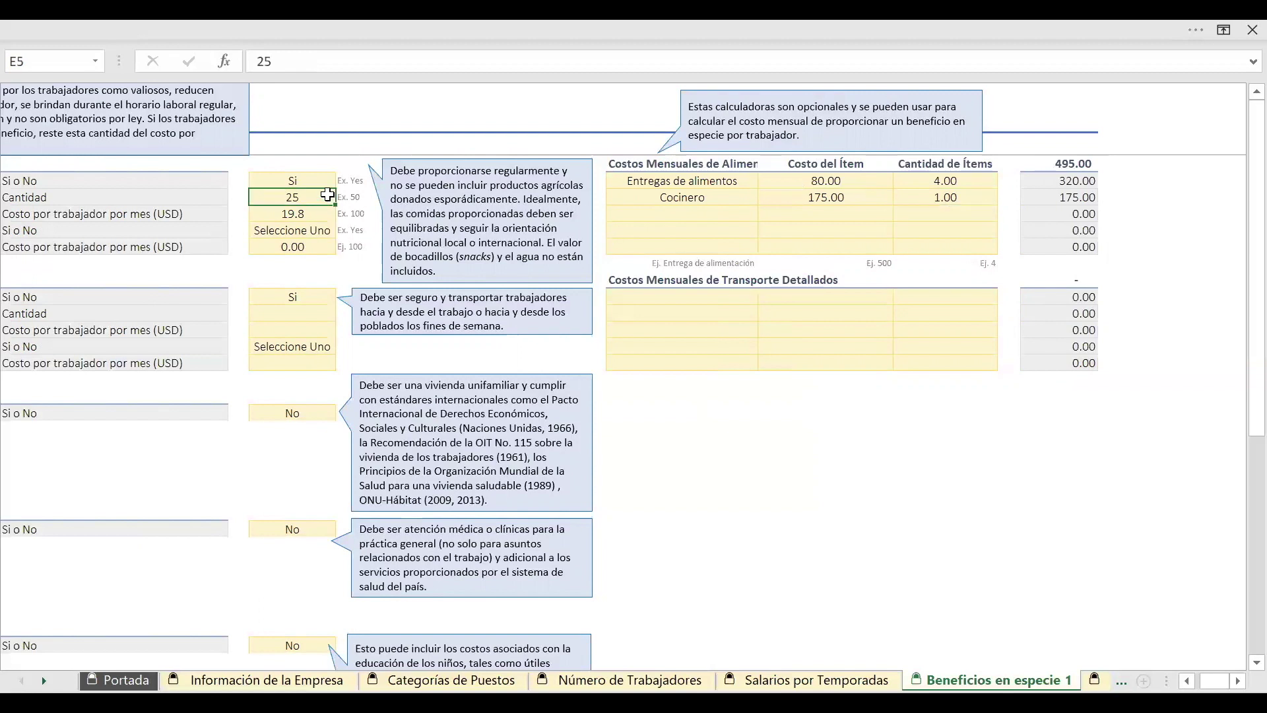
pyautogui.press('Left')
pyautogui.press('Home')
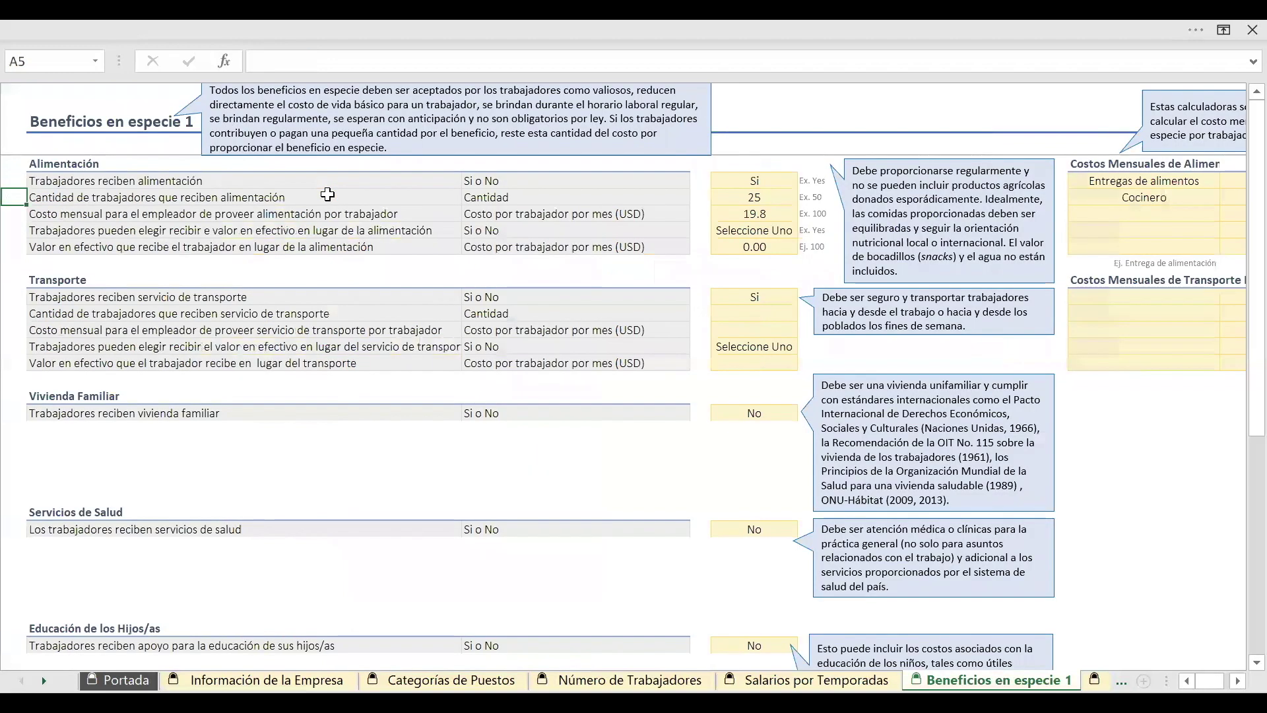
# Answer Si to cash instead of food and enter its value of 15
pyautogui.click(380, 213)
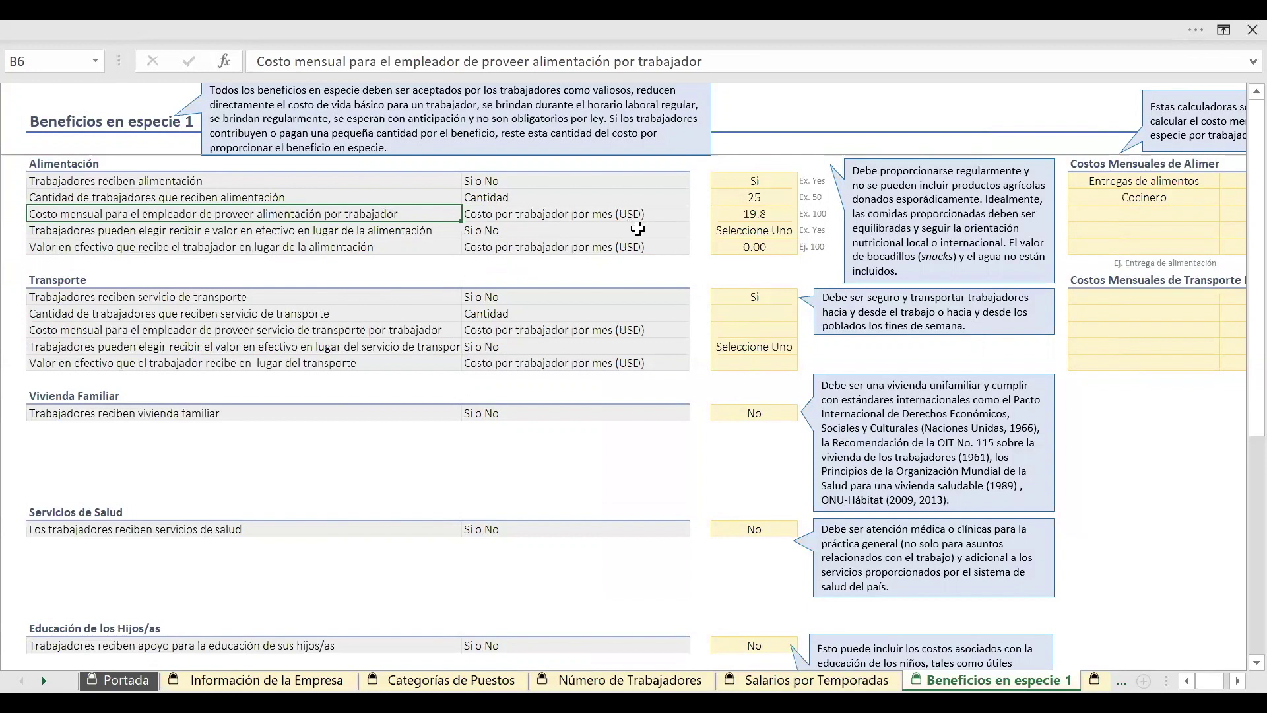
pyautogui.click(744, 227)
pyautogui.click(806, 230)
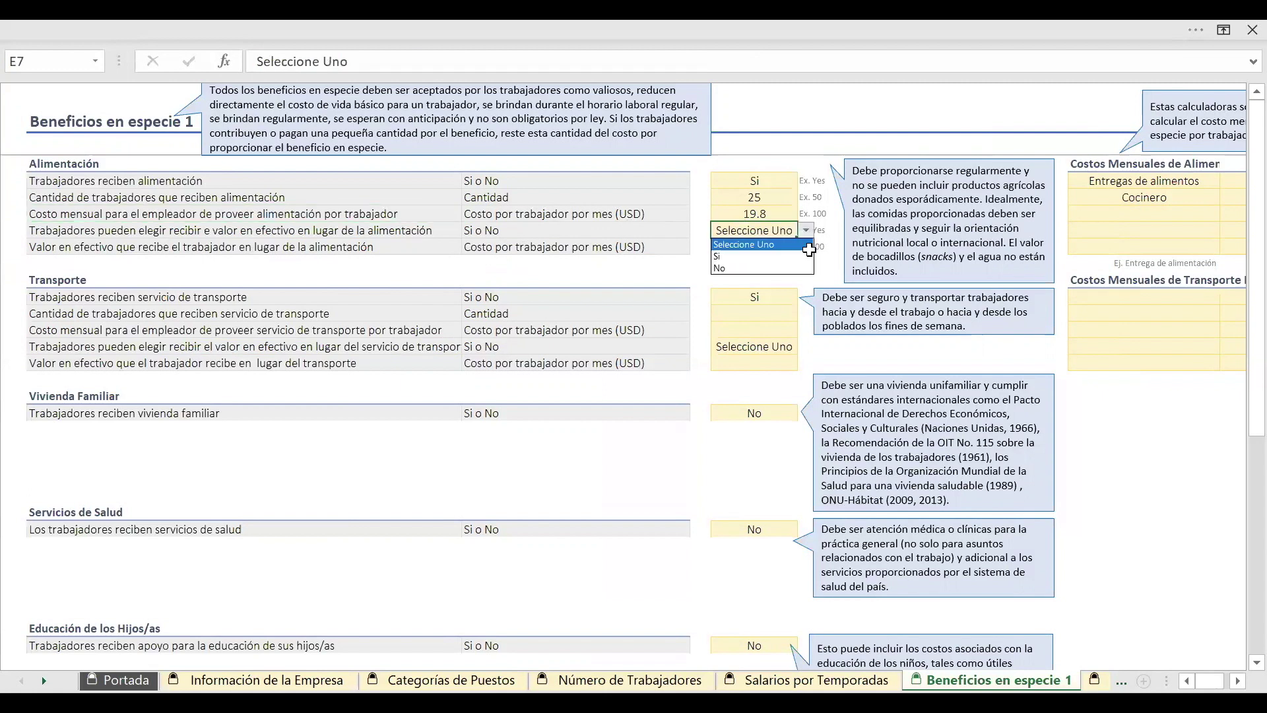
pyautogui.click(759, 256)
pyautogui.click(759, 248)
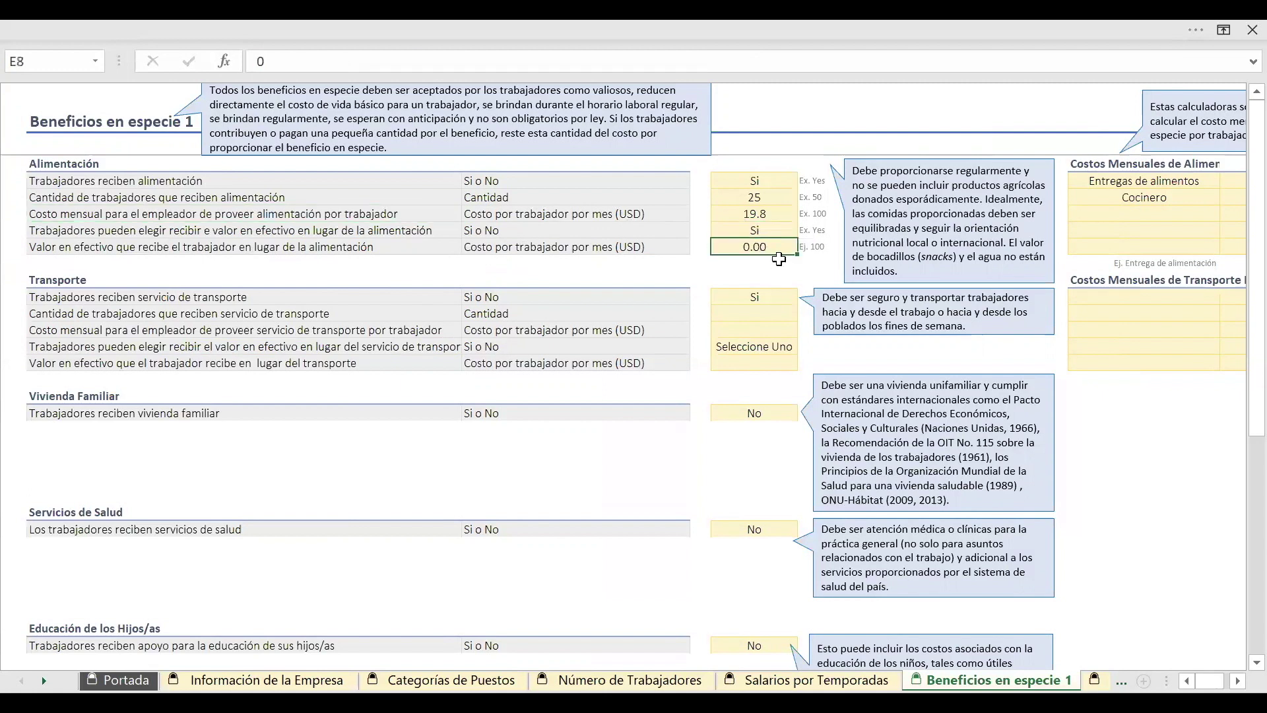
pyautogui.write('15')
pyautogui.click(250, 280)
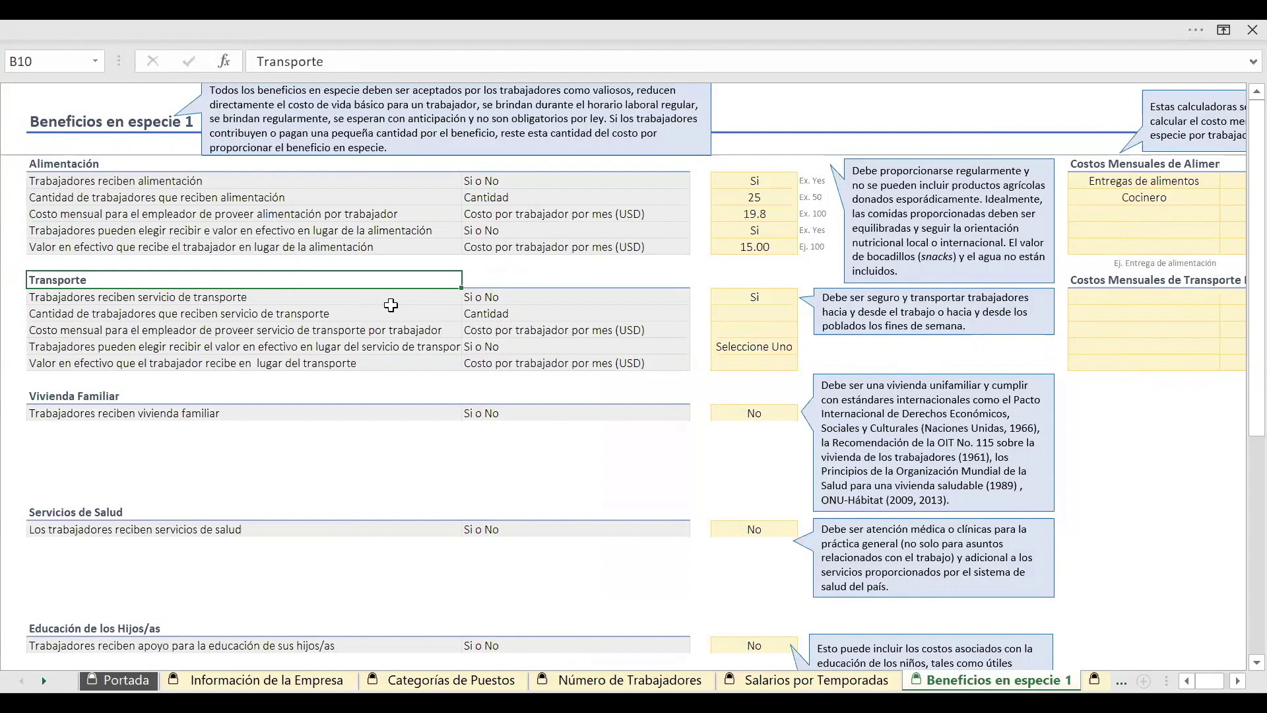
# Enter 3 transport recipients at 10 USD monthly and answer No to cash instead of transport
pyautogui.click(754, 321)
pyautogui.write('3')
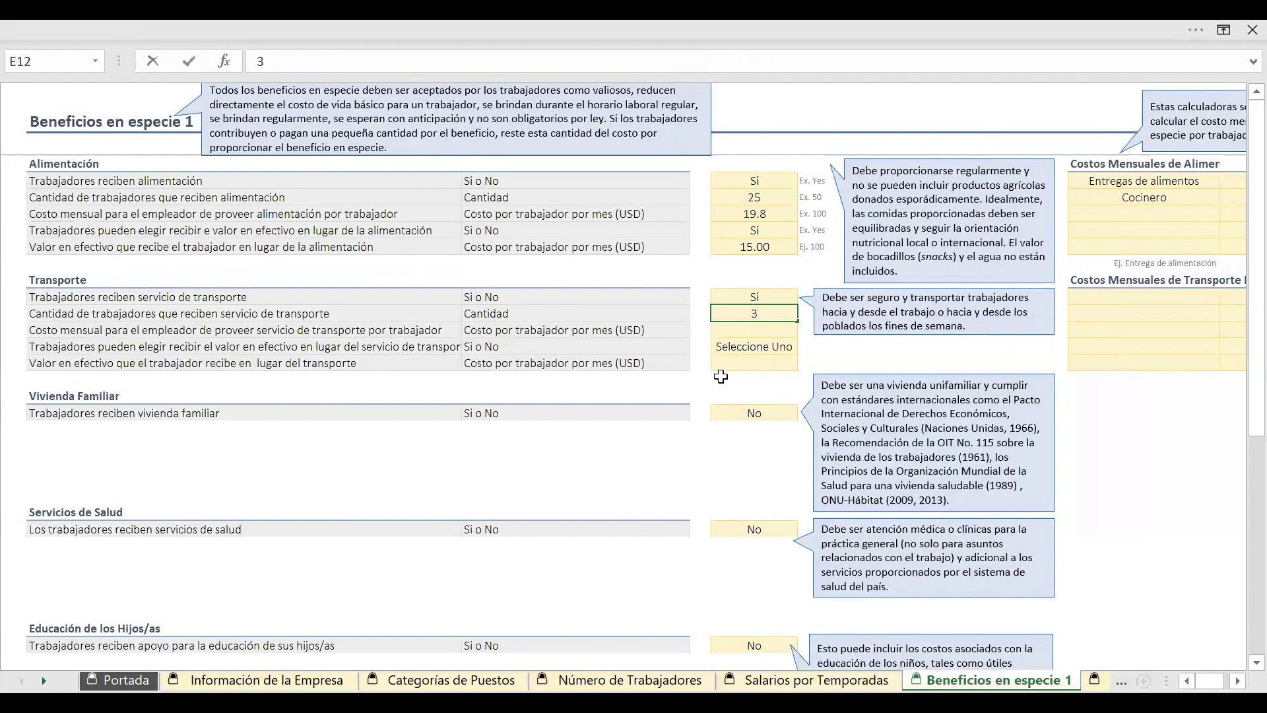
pyautogui.click(687, 380)
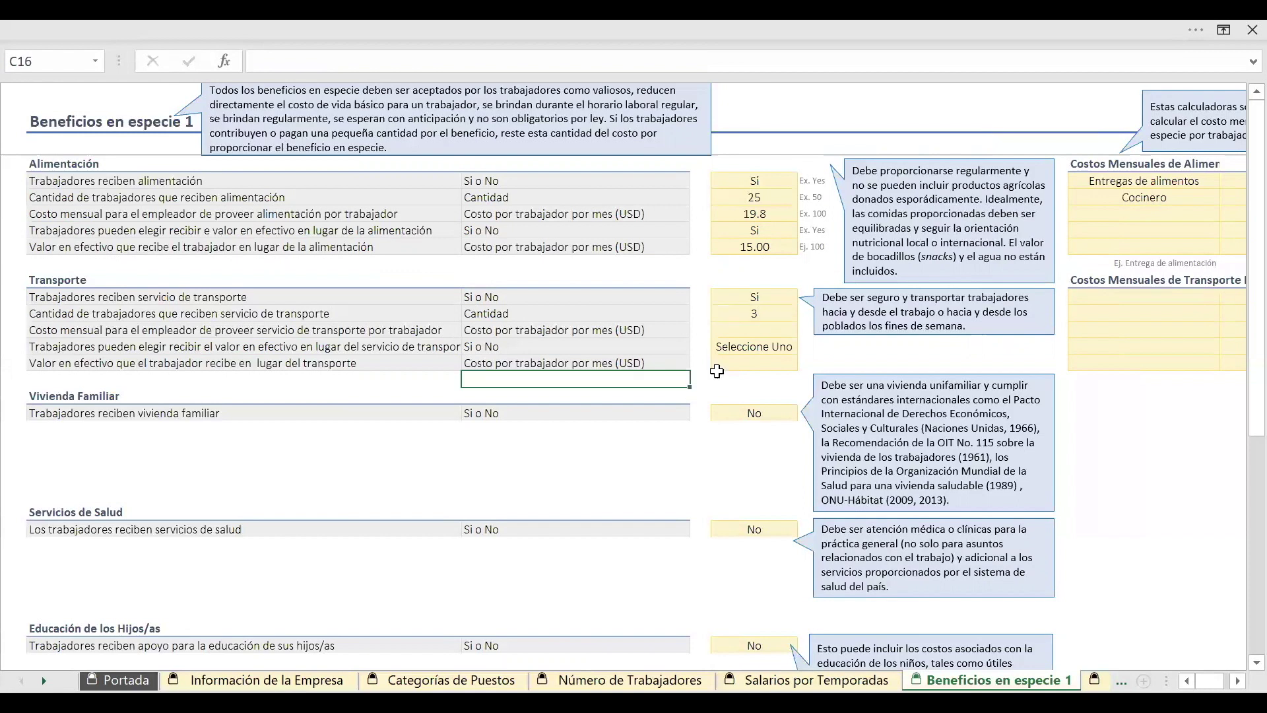
pyautogui.click(754, 333)
pyautogui.write('10')
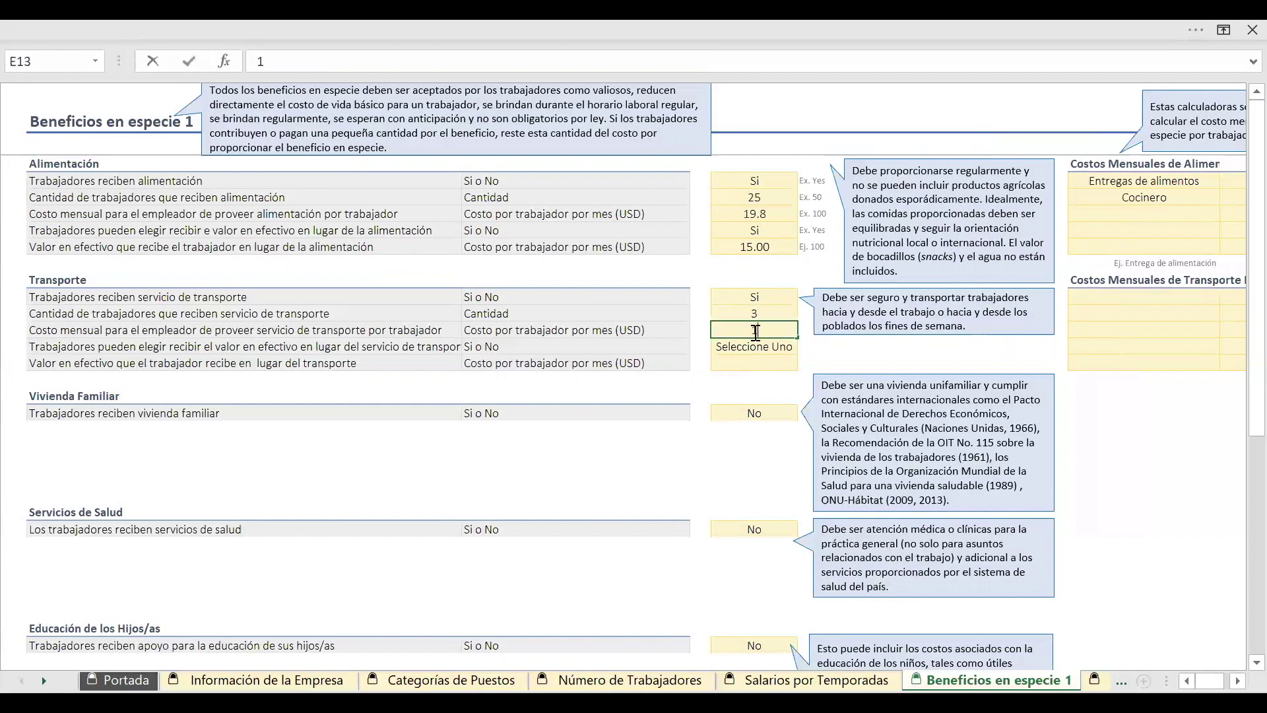
pyautogui.click(757, 345)
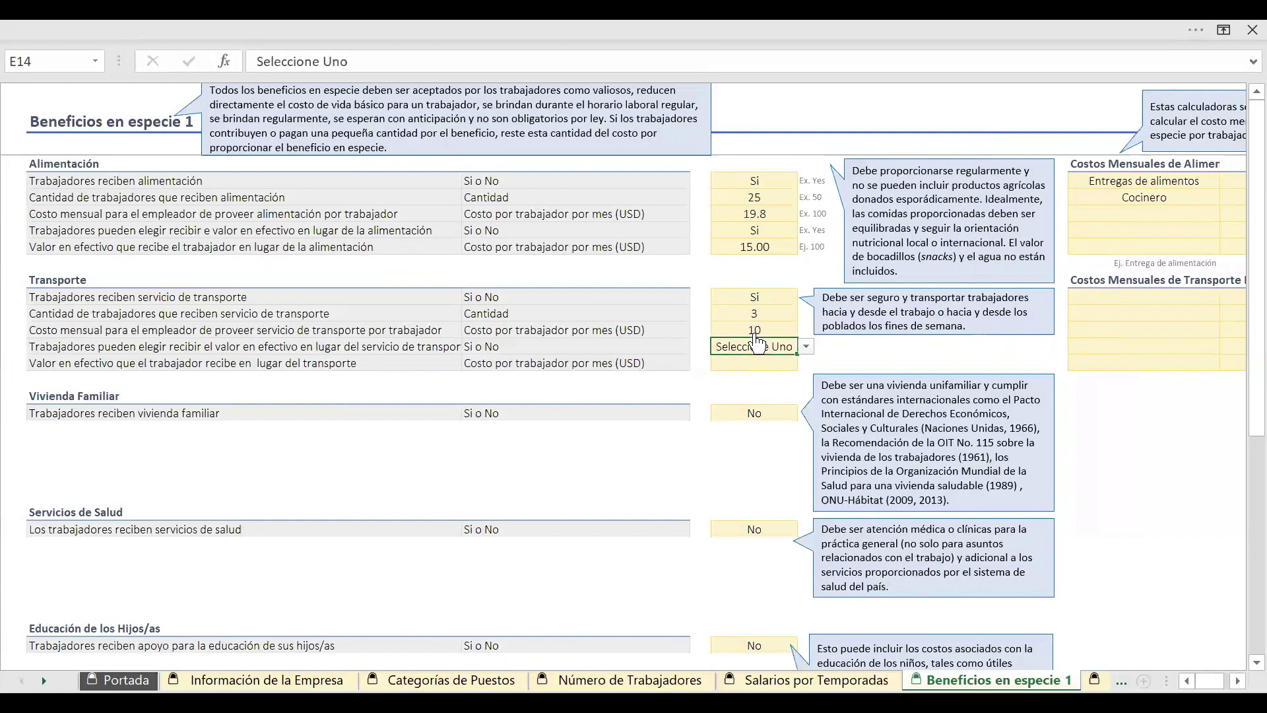
pyautogui.click(806, 348)
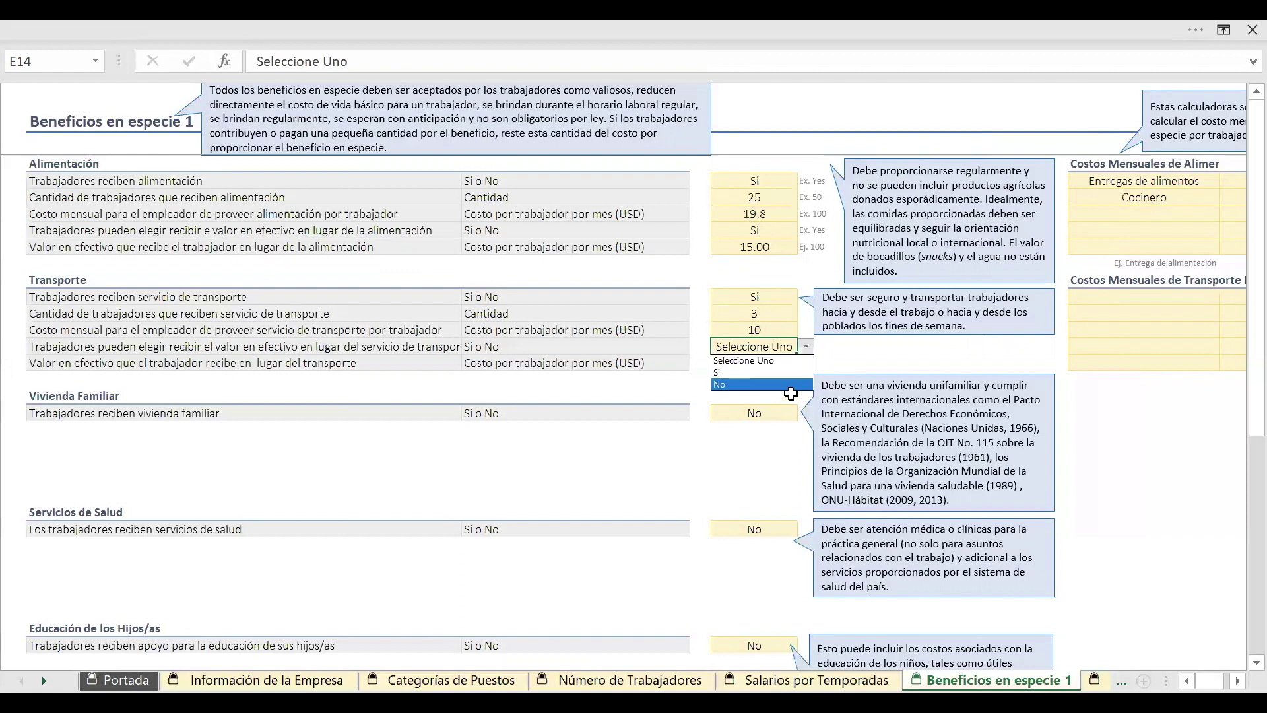
pyautogui.click(791, 385)
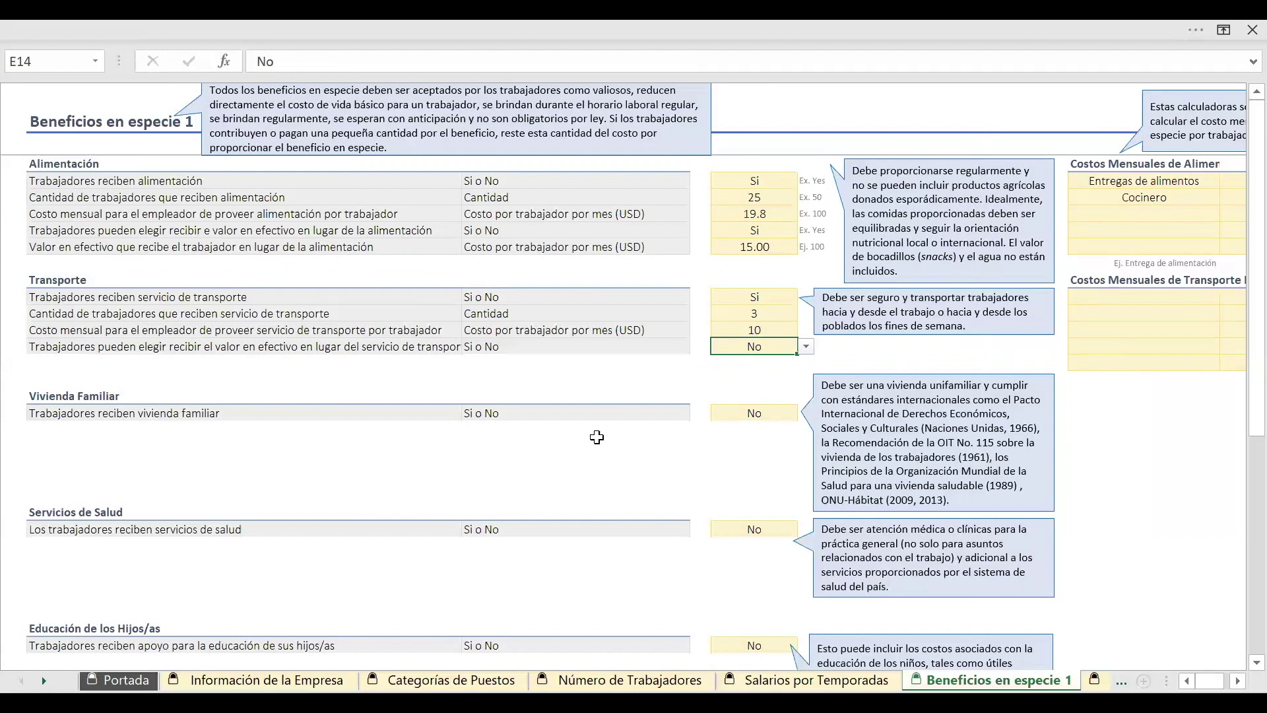
pyautogui.click(142, 400)
pyautogui.press('Down')
pyautogui.press('Down')
pyautogui.press('Down')
pyautogui.press('Down')
pyautogui.press('Down')
pyautogui.press('Down')
pyautogui.press('Down')
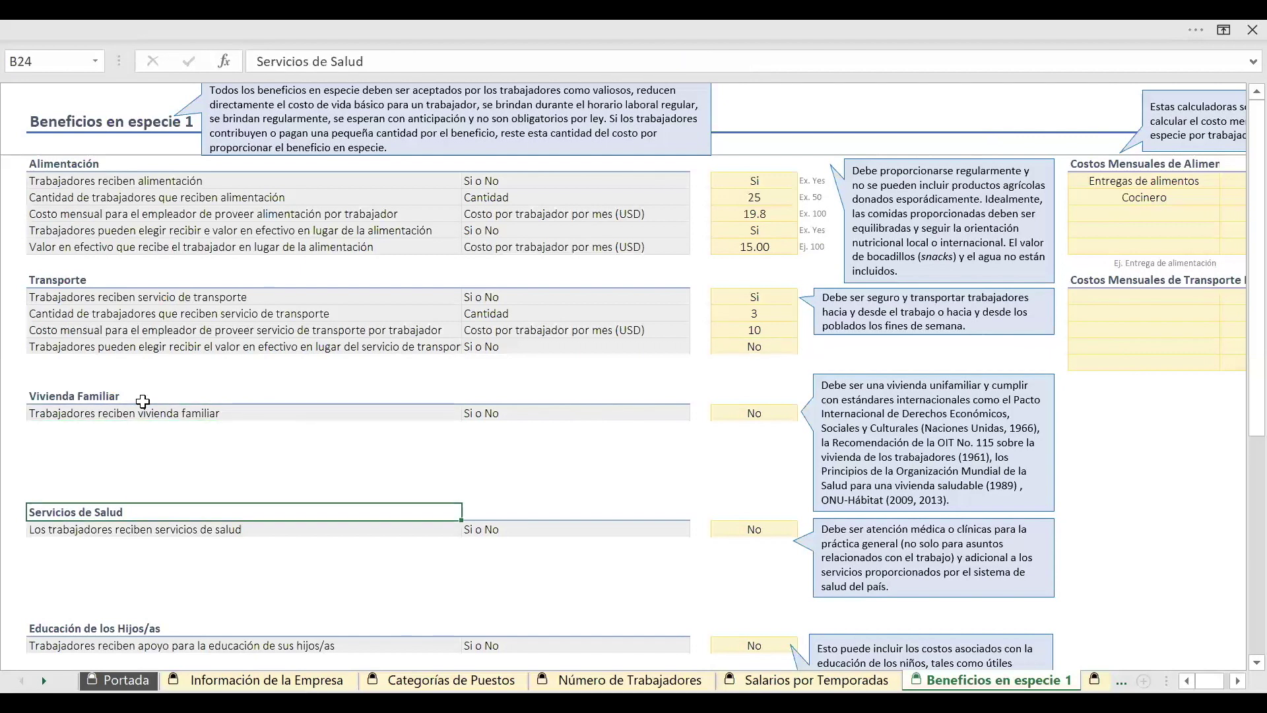
pyautogui.press('Down')
pyautogui.press('Down')
pyautogui.press('Down')
pyautogui.press('Down')
pyautogui.press('Down')
pyautogui.press('Down')
pyautogui.press('Down')
pyautogui.press('Down')
# Look through the Cuido infantil and Otros sections, then switch to Beneficios en especie 2
pyautogui.press('Down')
pyautogui.press('Down')
pyautogui.press('Down')
pyautogui.press('Down')
pyautogui.press('Down')
pyautogui.press('Down')
pyautogui.press('Down')
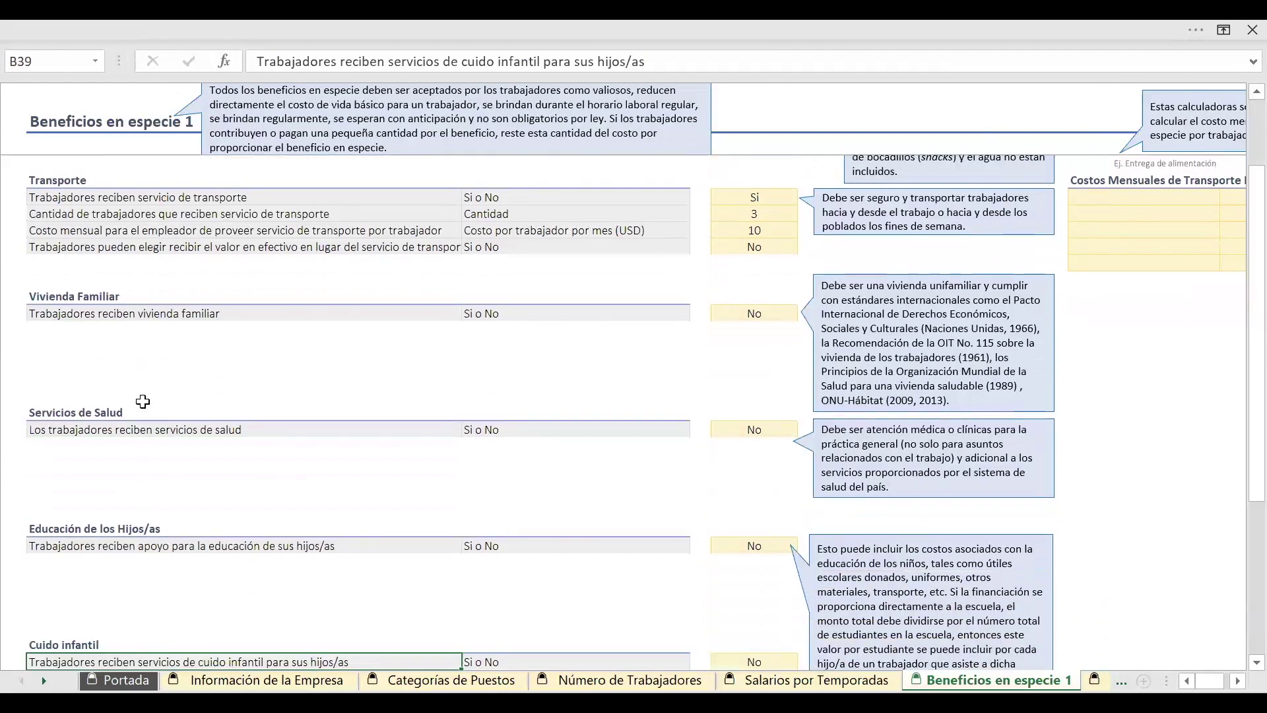
pyautogui.press('Down')
pyautogui.press('Down')
pyautogui.press('Down')
pyautogui.press('Down')
pyautogui.press('Down')
pyautogui.press('Down')
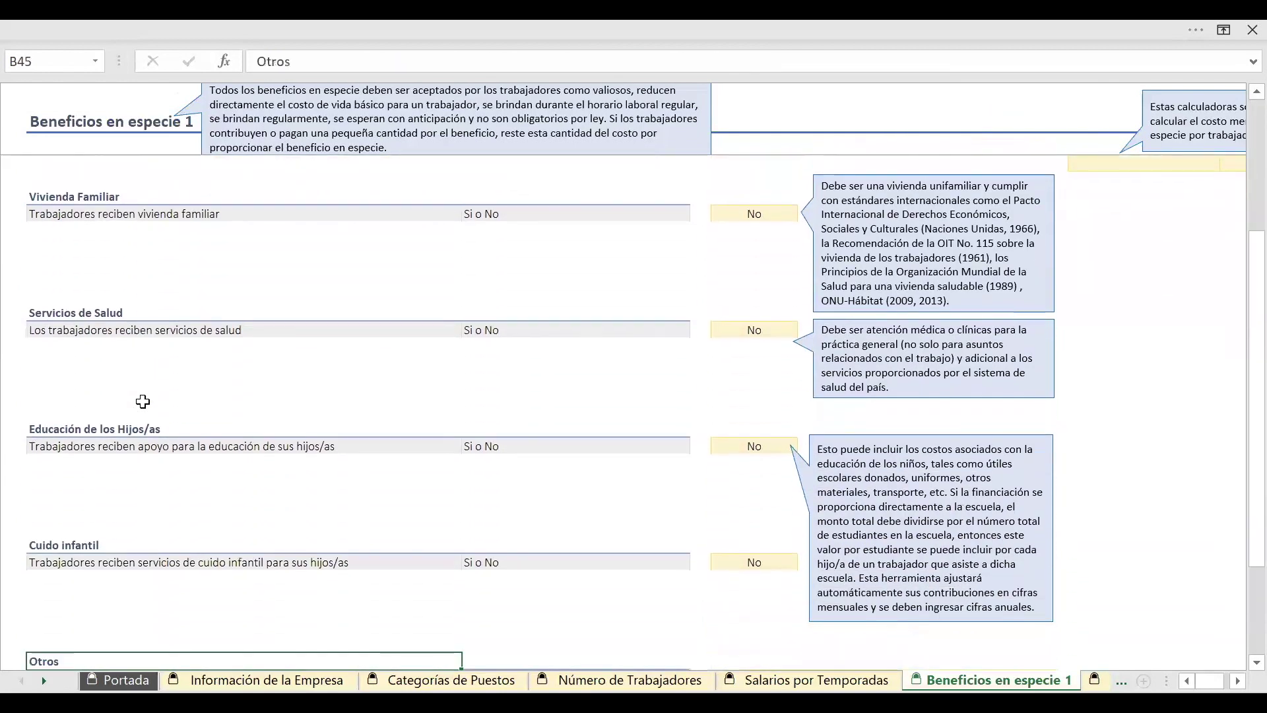
pyautogui.press('Down')
pyautogui.press('Down')
pyautogui.press('Down')
pyautogui.press('Down')
pyautogui.press('Down')
pyautogui.press('Down')
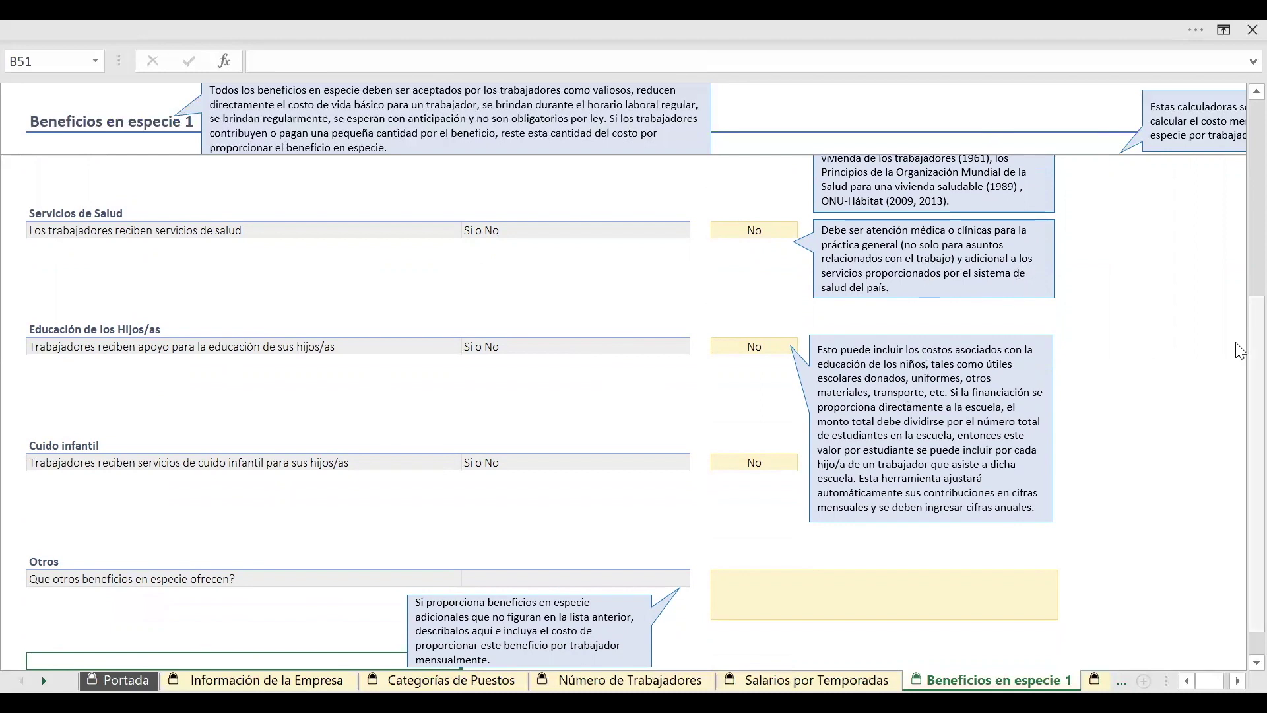
pyautogui.scroll(2, 1239, 273)
pyautogui.scroll(2, 1239, 218)
pyautogui.scroll(2, 1239, 165)
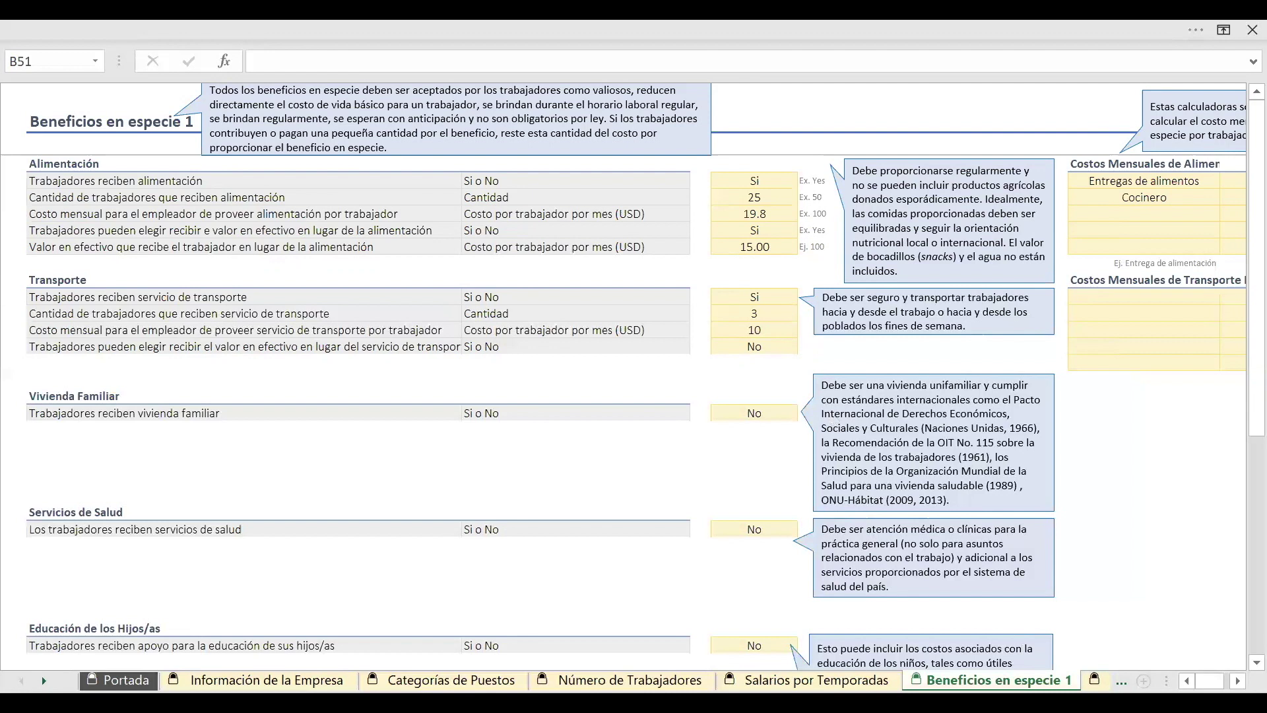
pyautogui.hotkey('ctrl', 'pagedown')
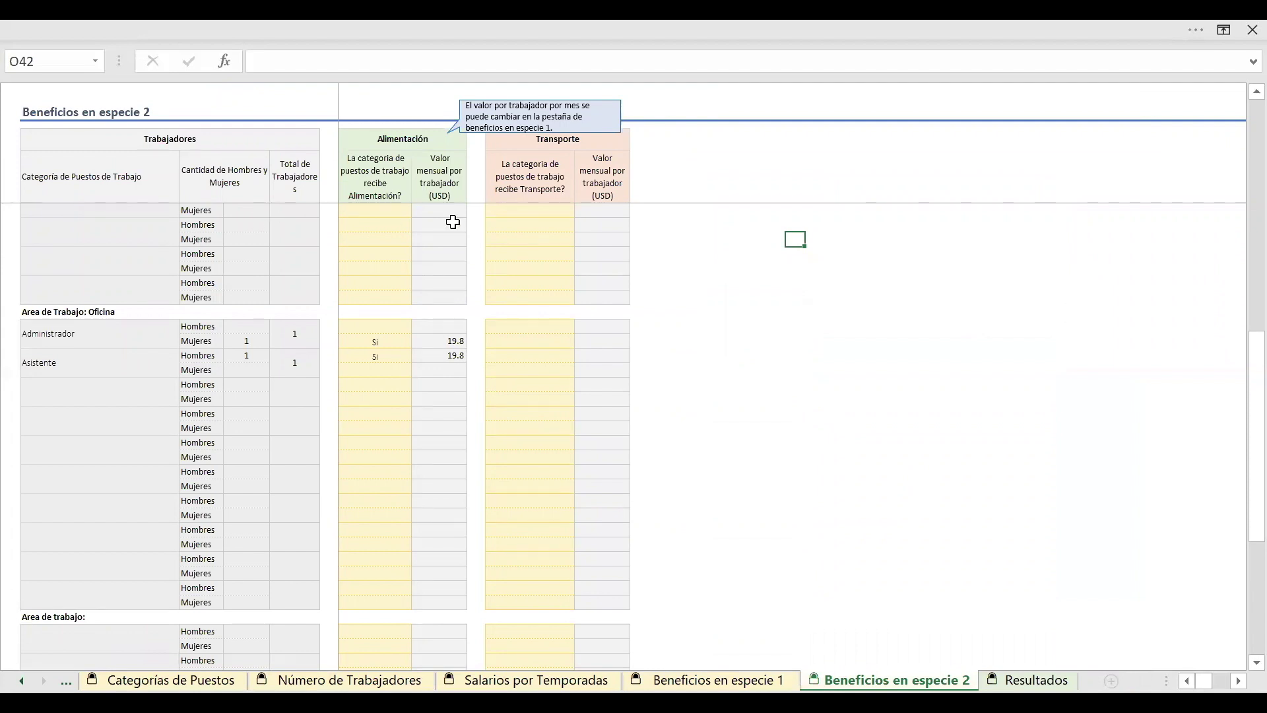
# Scroll to the top of Beneficios en especie 2 to show the Campo rows
pyautogui.press('Left')
pyautogui.press('Left')
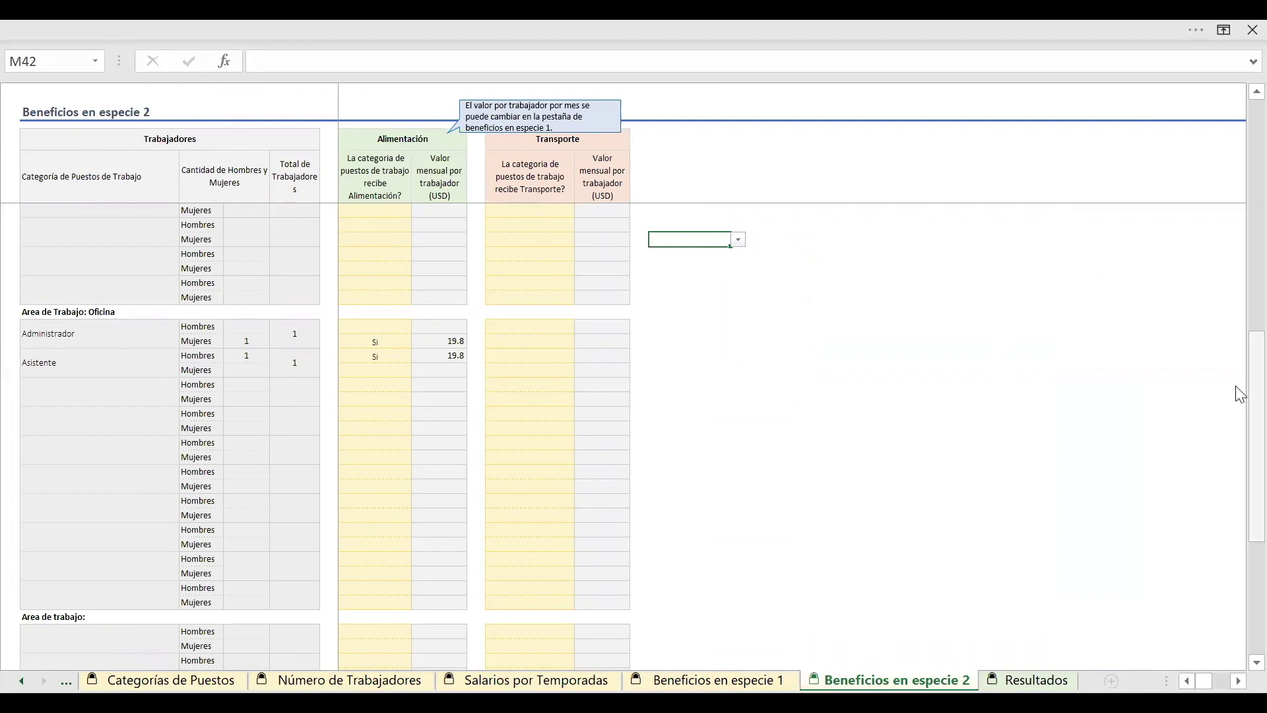
pyautogui.moveTo(1240, 394); pyautogui.dragTo(1241, 155)
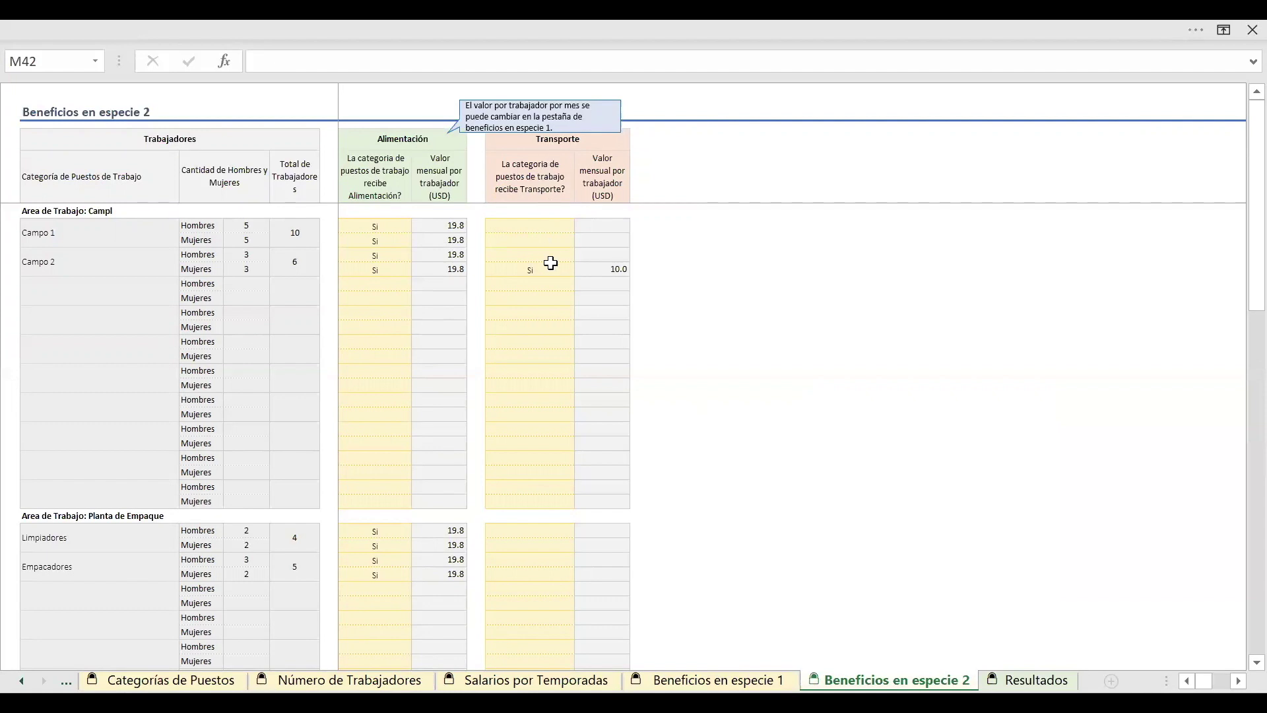
# Review the Campo 1 and Campo 2 food benefit answers, total workers formula and transport value
pyautogui.click(396, 227)
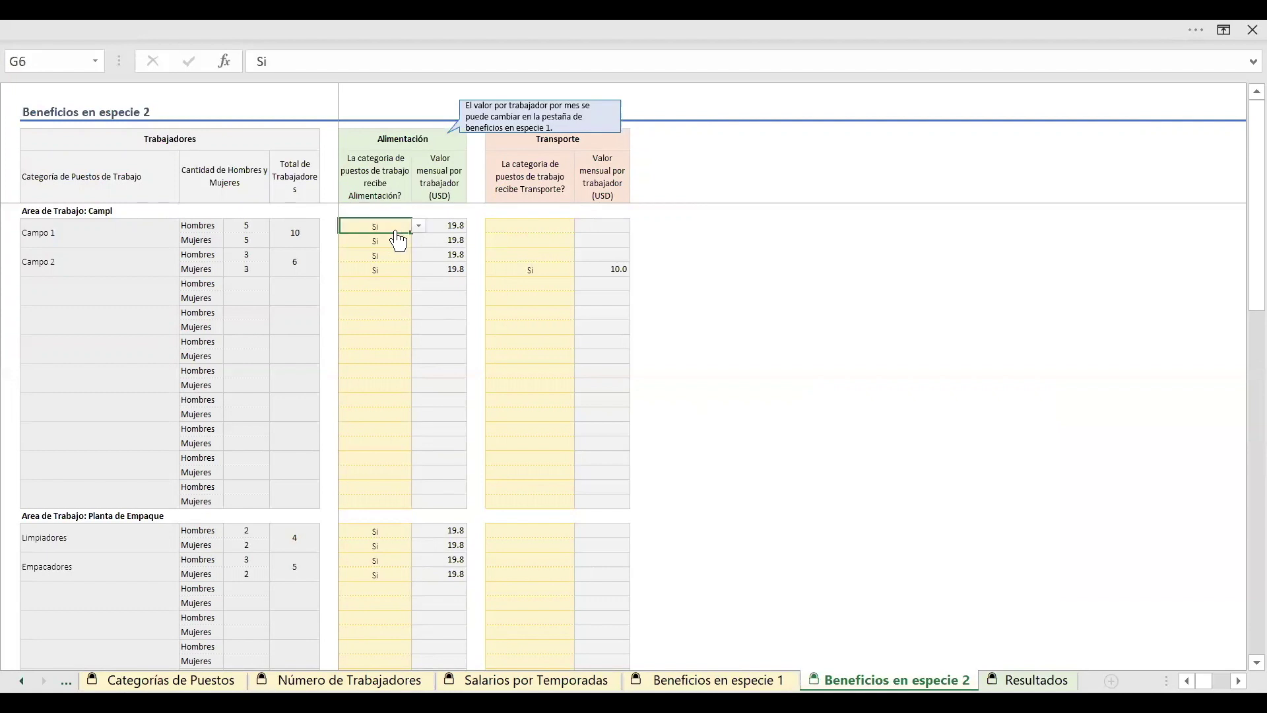
pyautogui.press('Down')
pyautogui.press('Down')
pyautogui.press('Down')
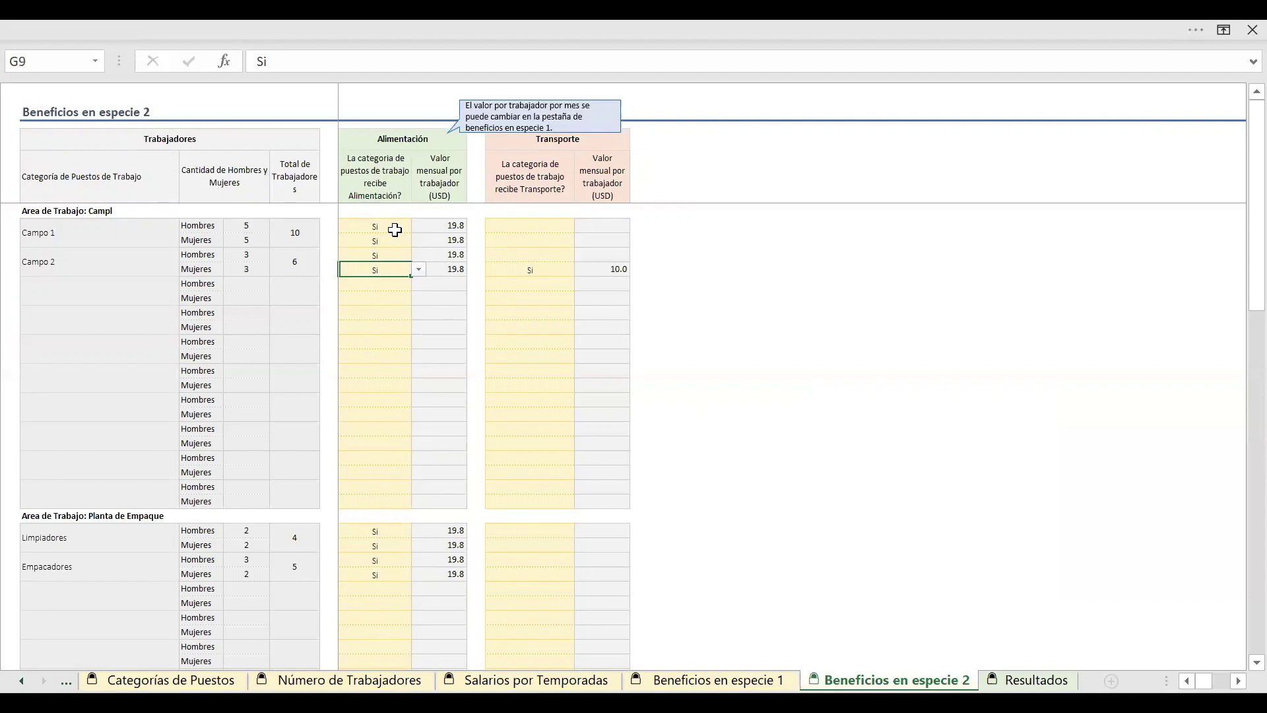
pyautogui.press('Down')
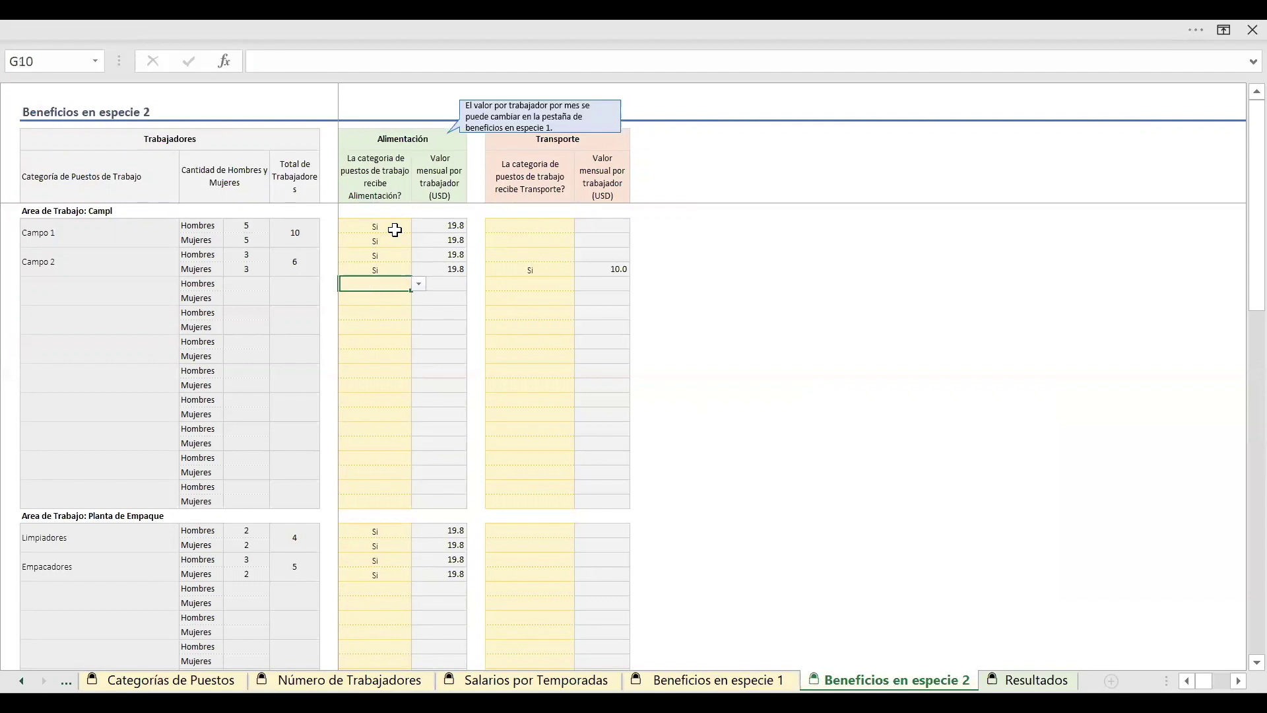
pyautogui.press('Up')
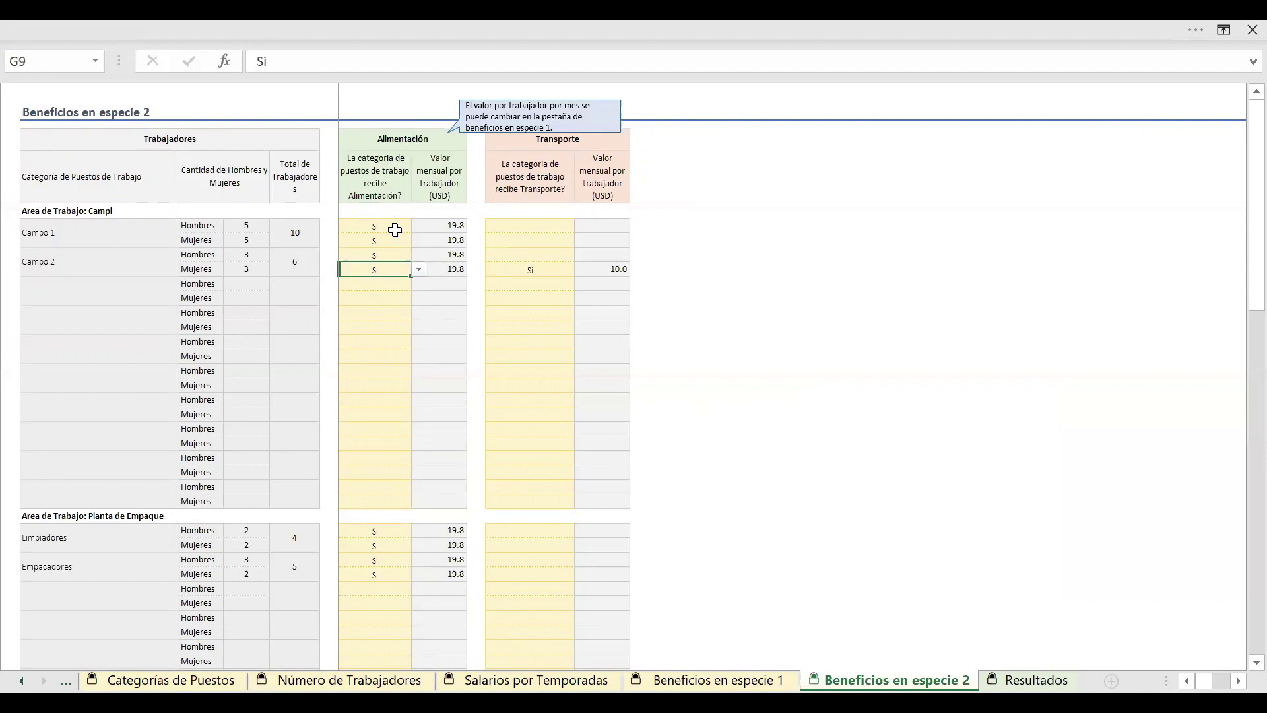
pyautogui.press('Left')
pyautogui.press('Left')
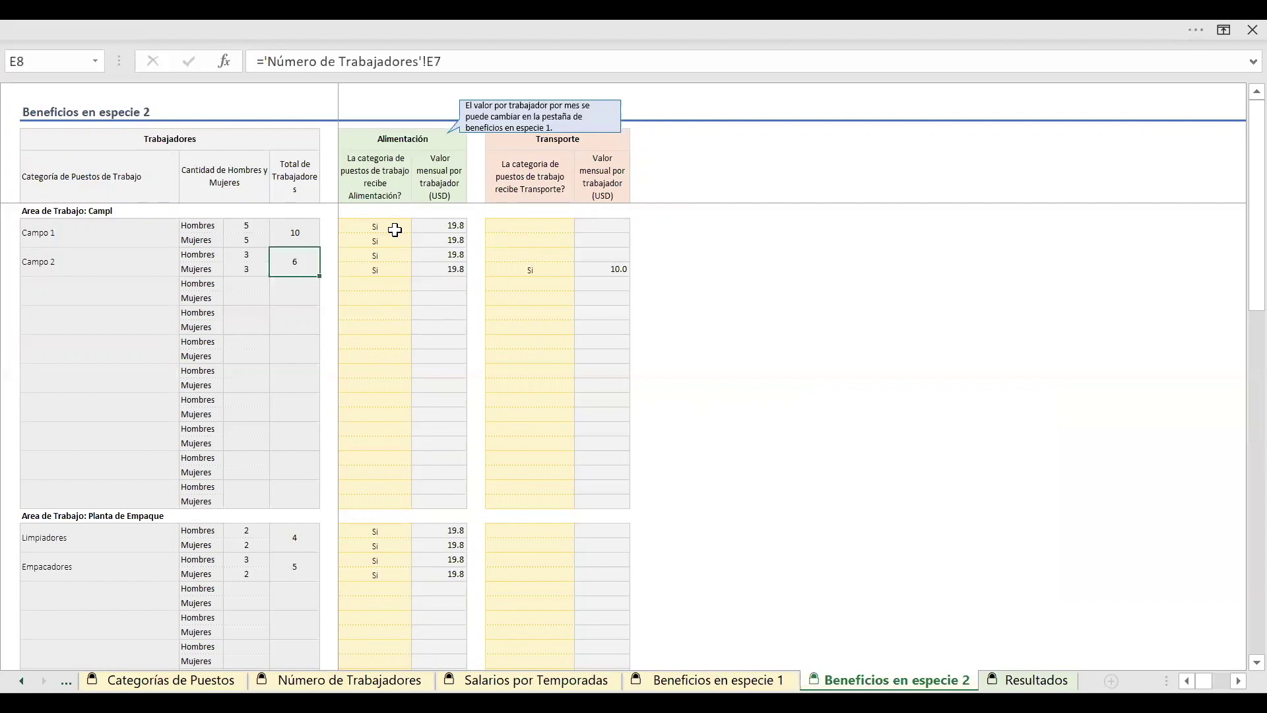
pyautogui.press('Left')
pyautogui.press('Right')
pyautogui.press('Right')
pyautogui.press('Right')
pyautogui.press('Right')
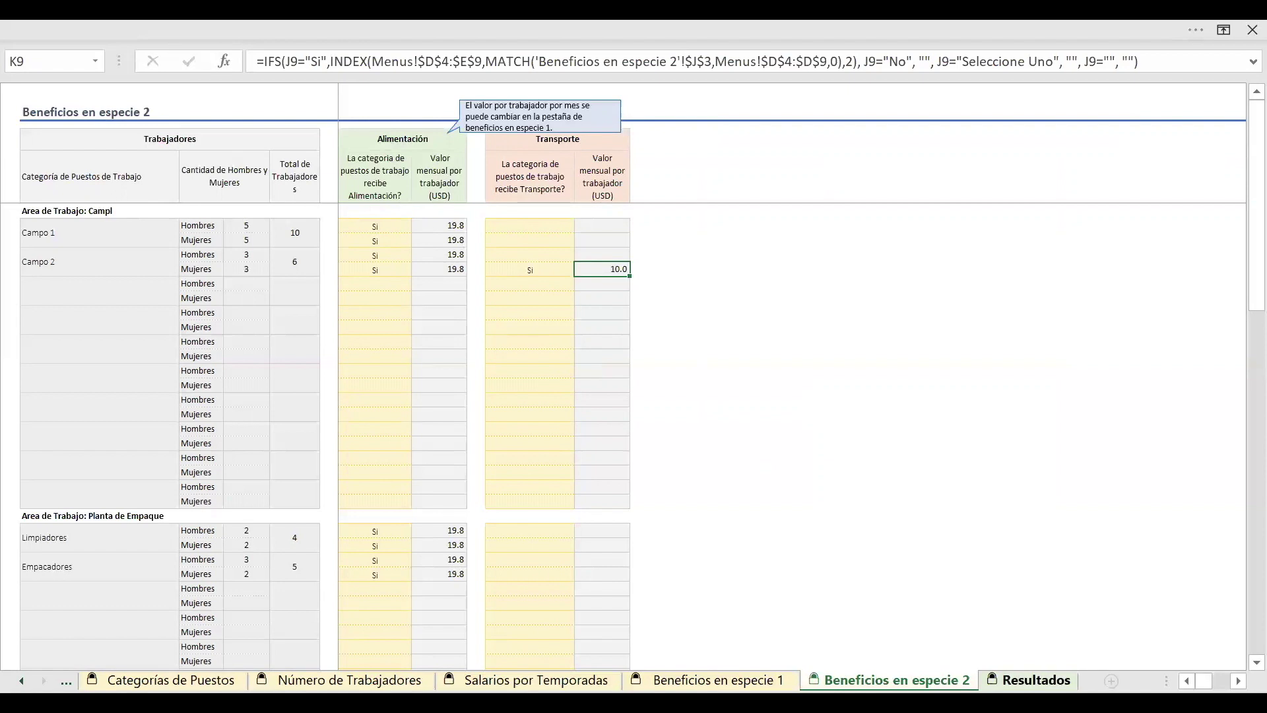
# On the Resultados sheet, enter 'GLWC Metodologia Anker' as the methodology name in C4
pyautogui.click(1031, 680)
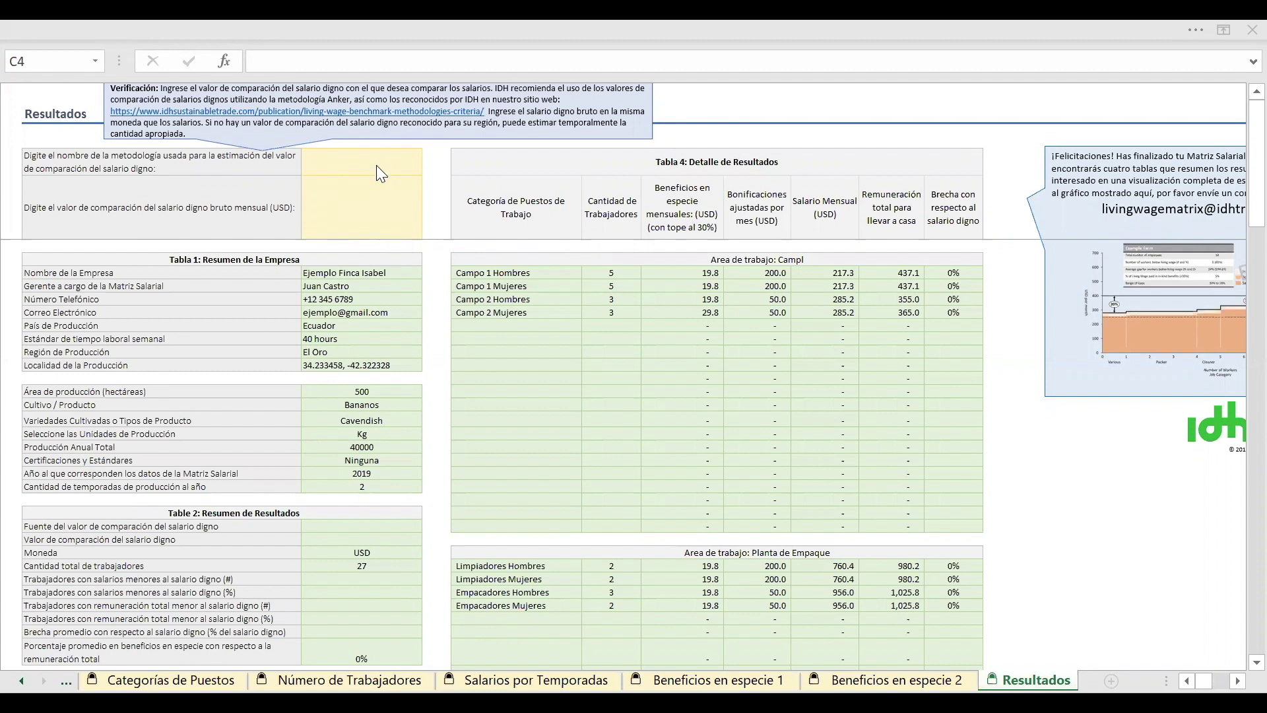
pyautogui.click(376, 164)
pyautogui.doubleClick(376, 163)
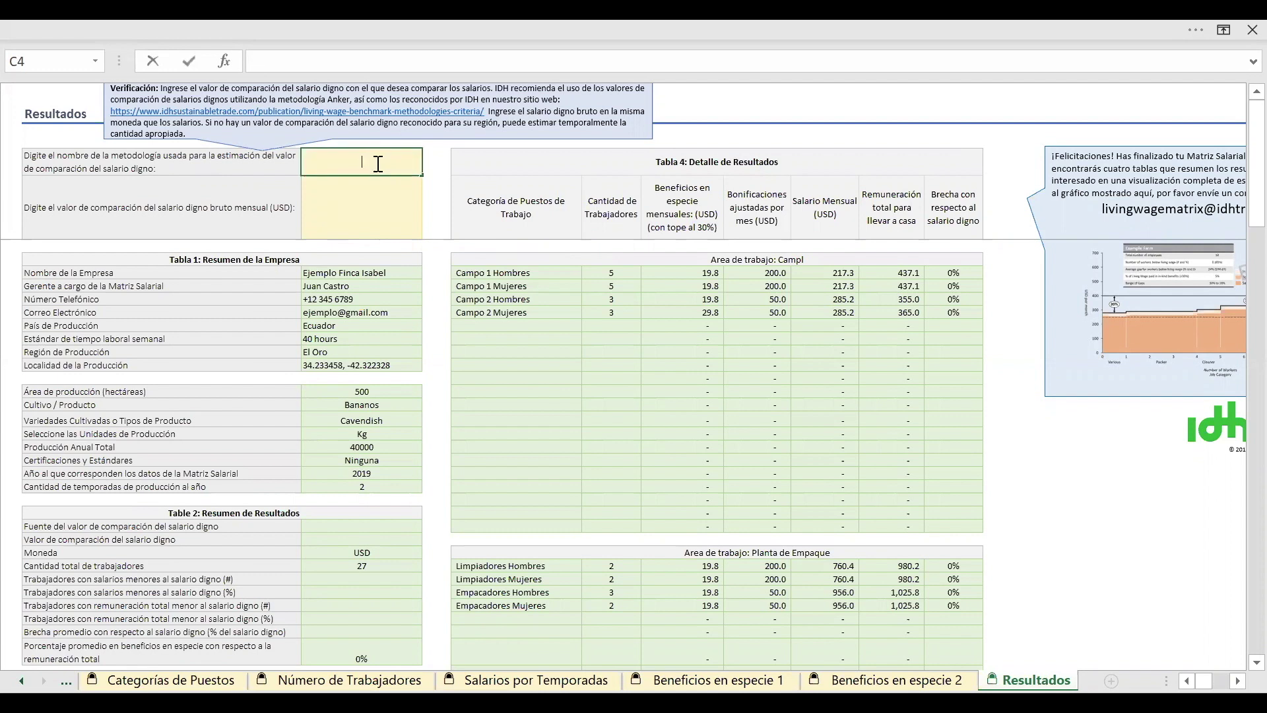
pyautogui.write('GLWC Metod')
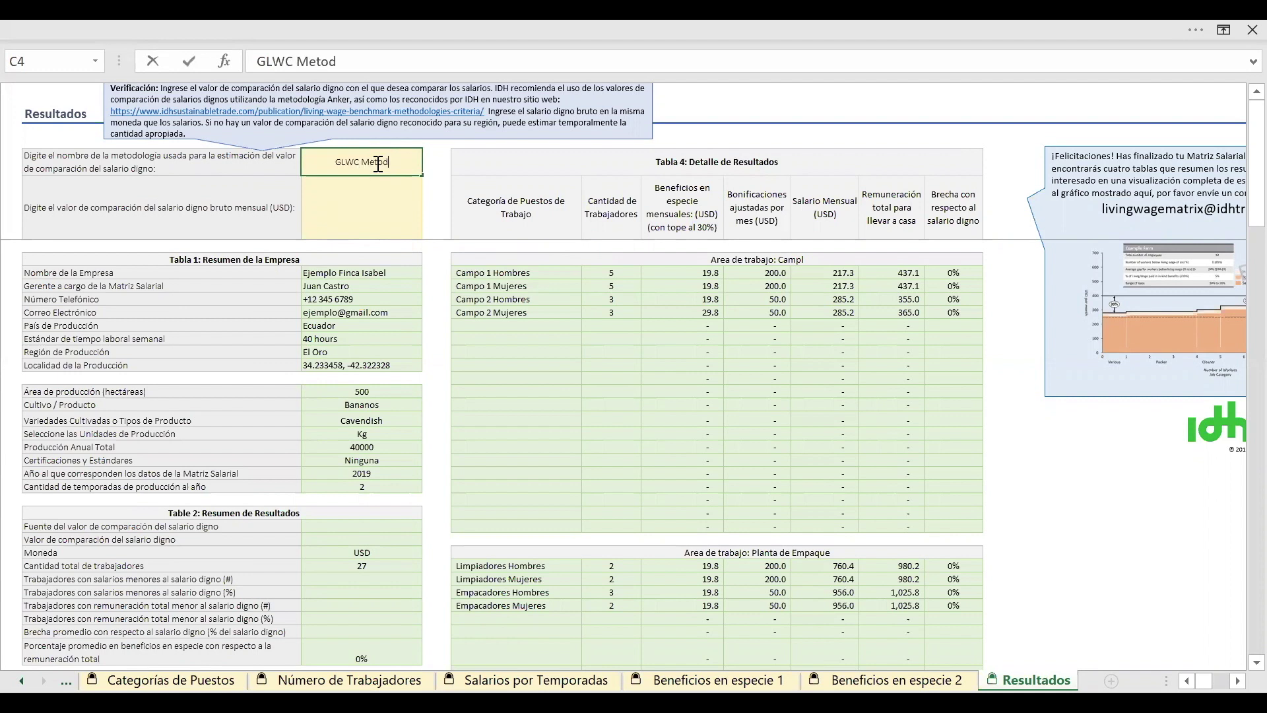
pyautogui.write('ol')
pyautogui.write('g')
pyautogui.press('BackSpace')
pyautogui.write('ogia ANke')
pyautogui.press('BackSpace')
pyautogui.press('BackSpace')
pyautogui.press('BackSpace')
pyautogui.write('b')
pyautogui.press('BackSpace')
pyautogui.write('nker')
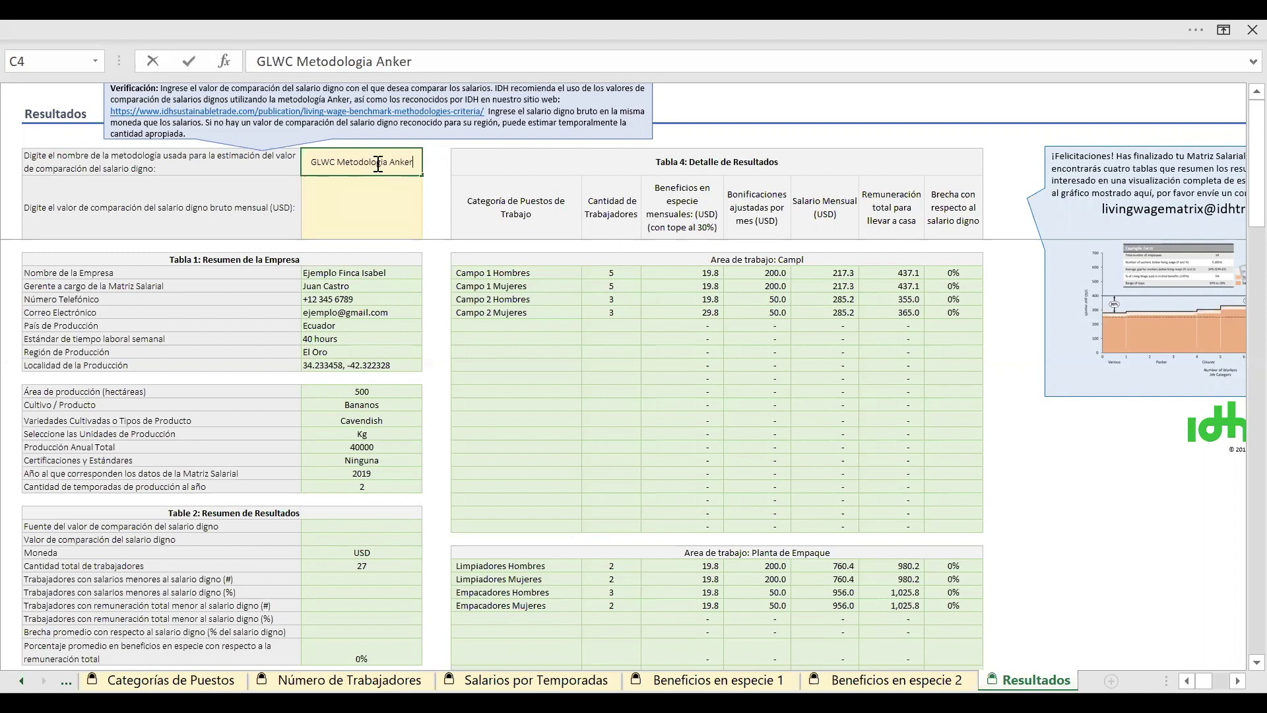
# Enter 500 in C5 as the monthly USD living wage benchmark, leaving 16 of 27 workers below it
pyautogui.click(391, 214)
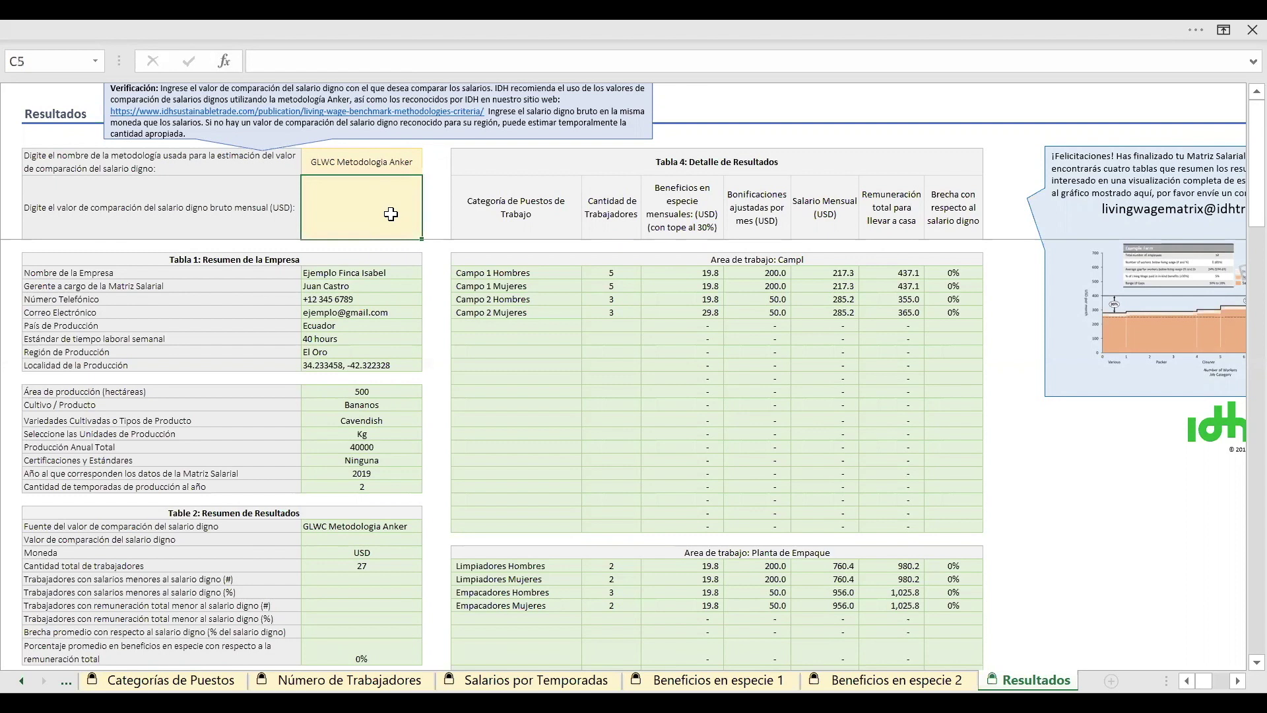
pyautogui.doubleClick(390, 212)
pyautogui.write('500')
pyautogui.press('Return')
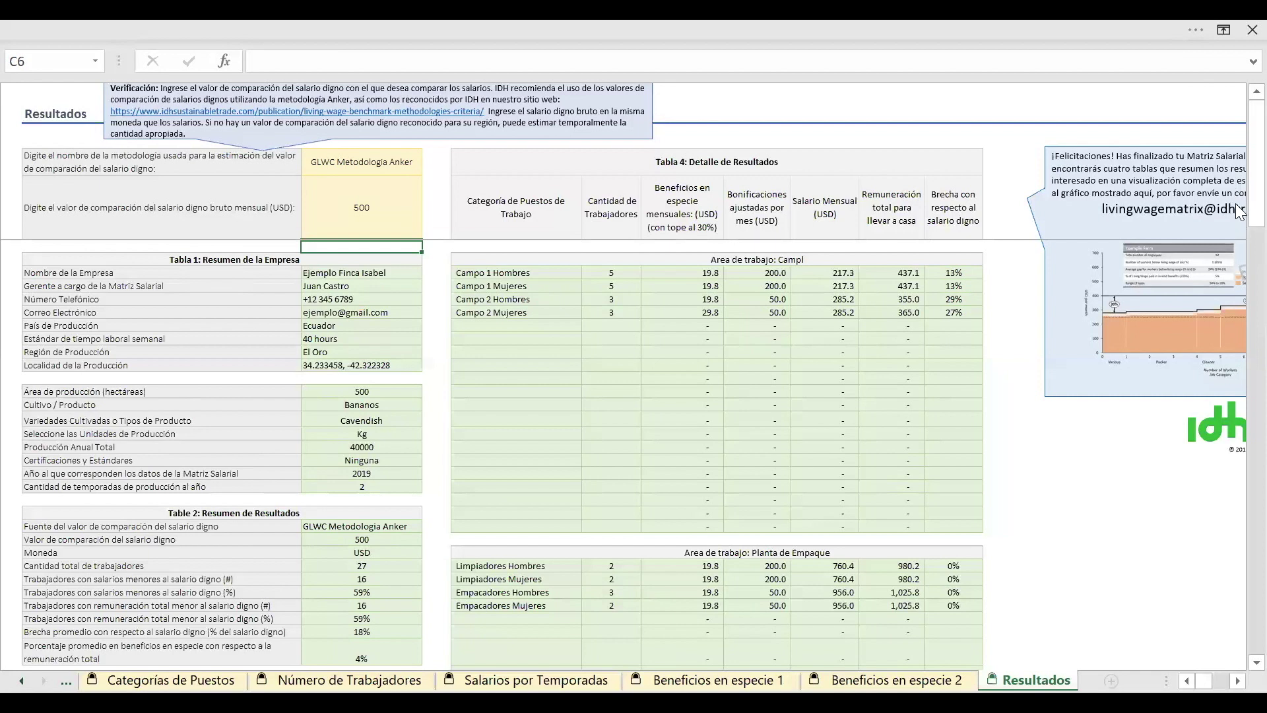
pyautogui.scroll(-2, 1228, 257)
pyautogui.scroll(-2, 1218, 281)
pyautogui.scroll(-1, 1219, 282)
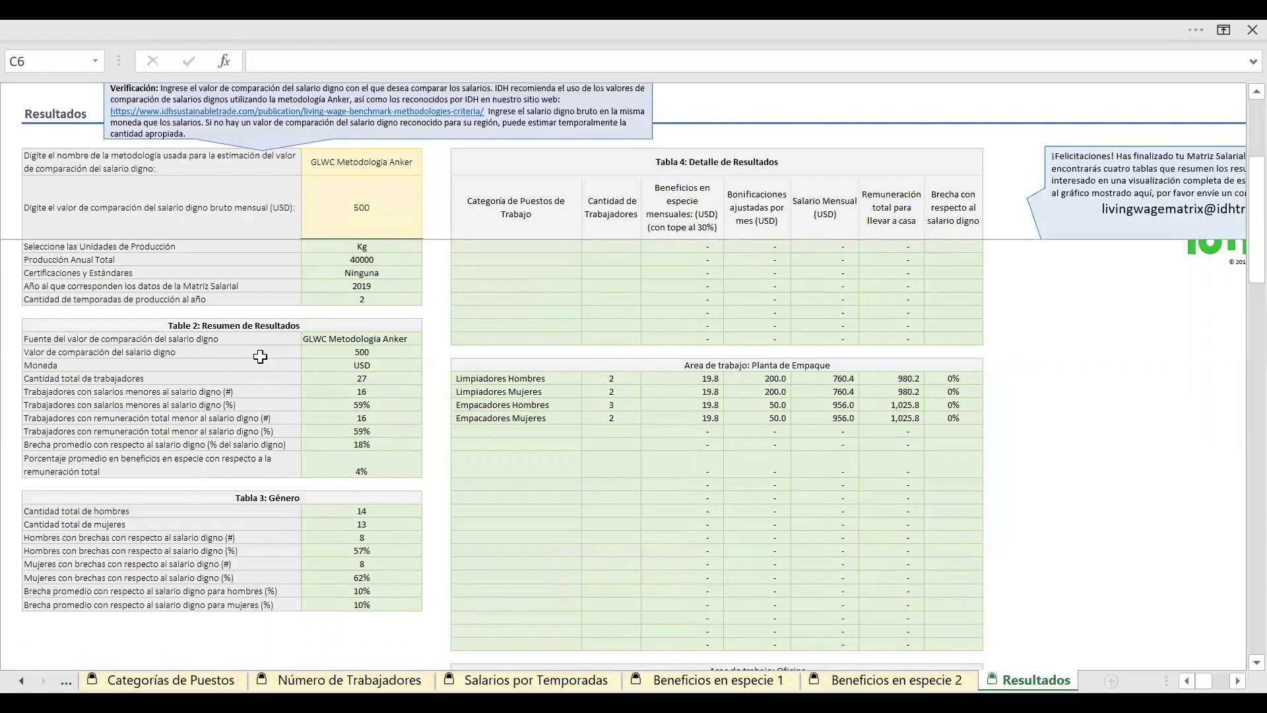
pyautogui.click(202, 338)
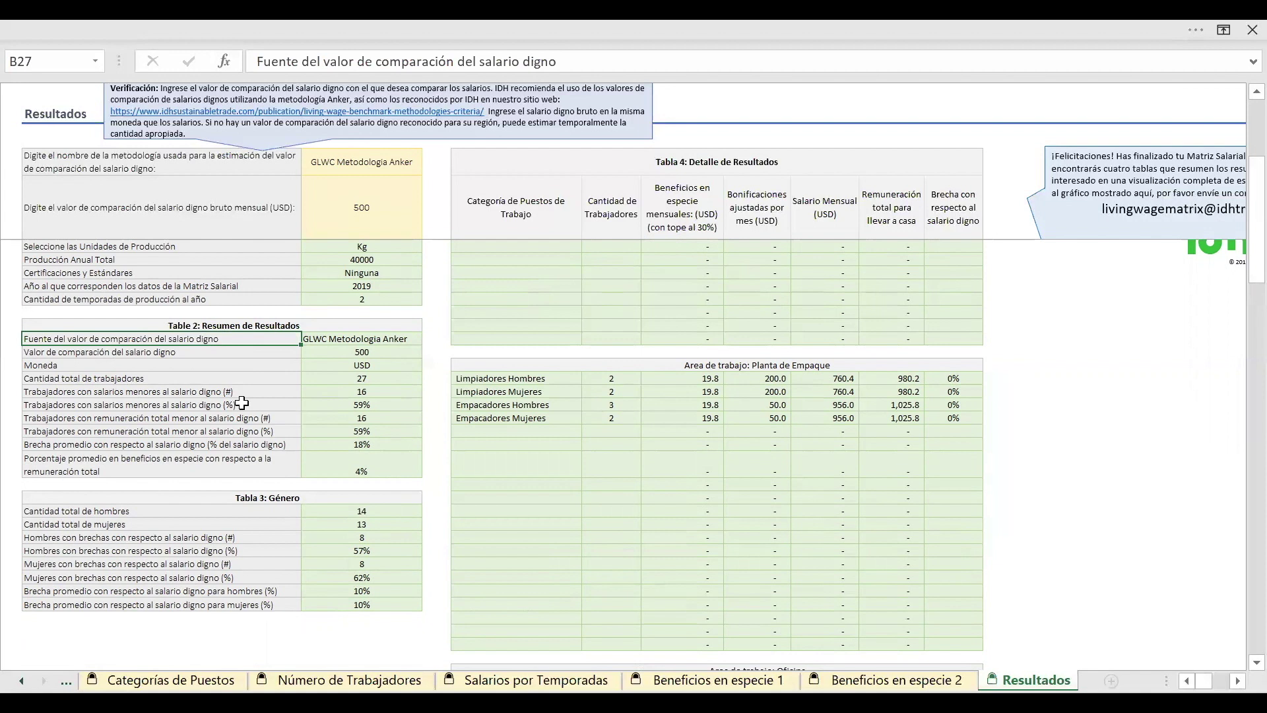
pyautogui.click(121, 351)
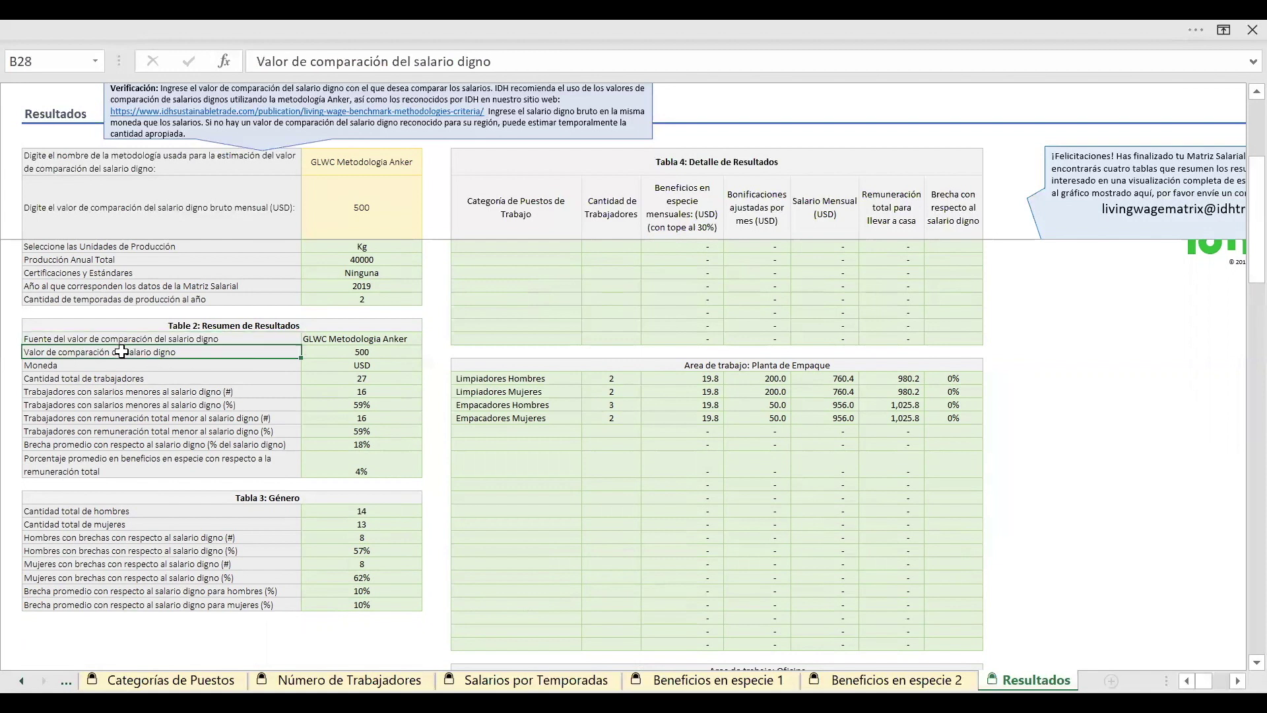
pyautogui.click(189, 362)
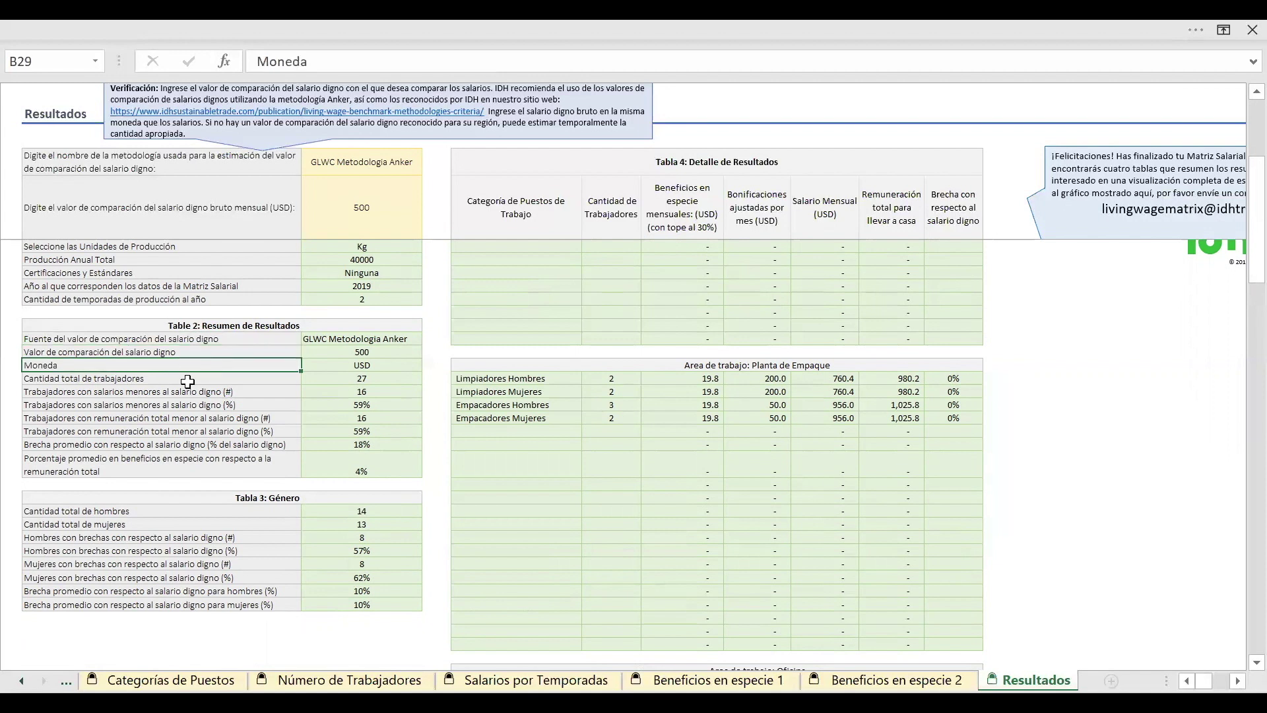
pyautogui.click(188, 382)
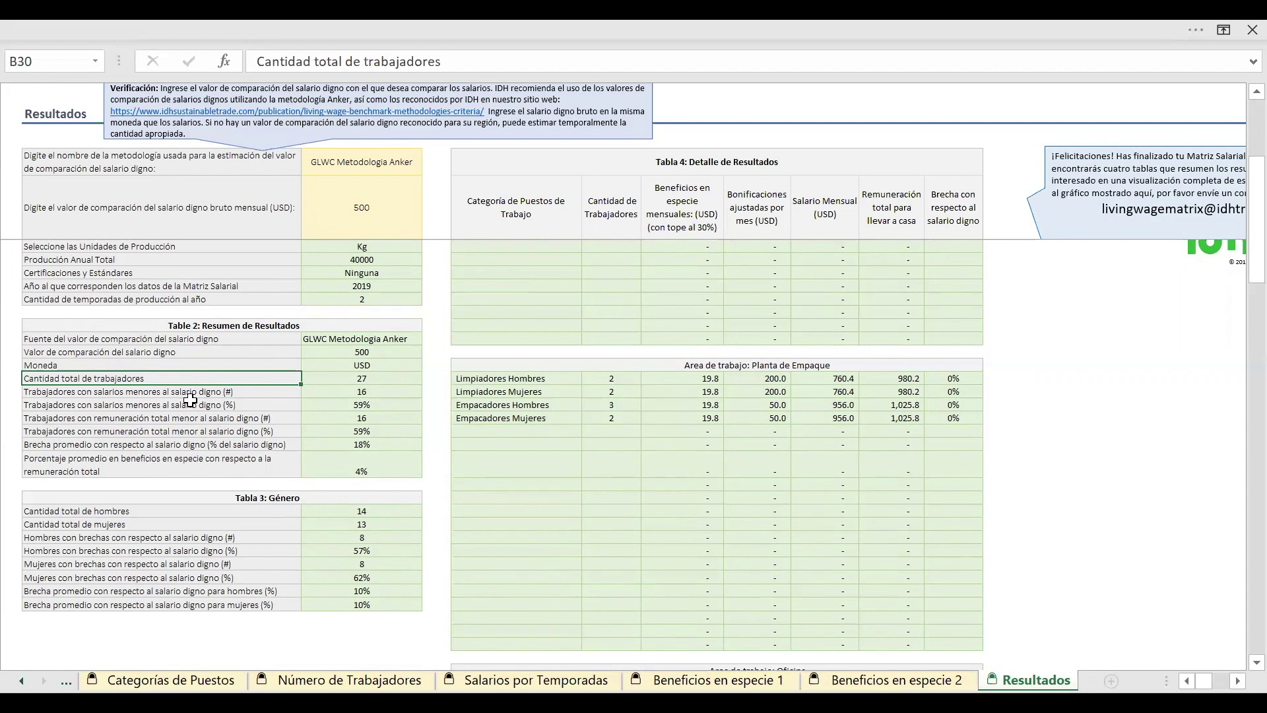
pyautogui.click(190, 401)
pyautogui.click(191, 393)
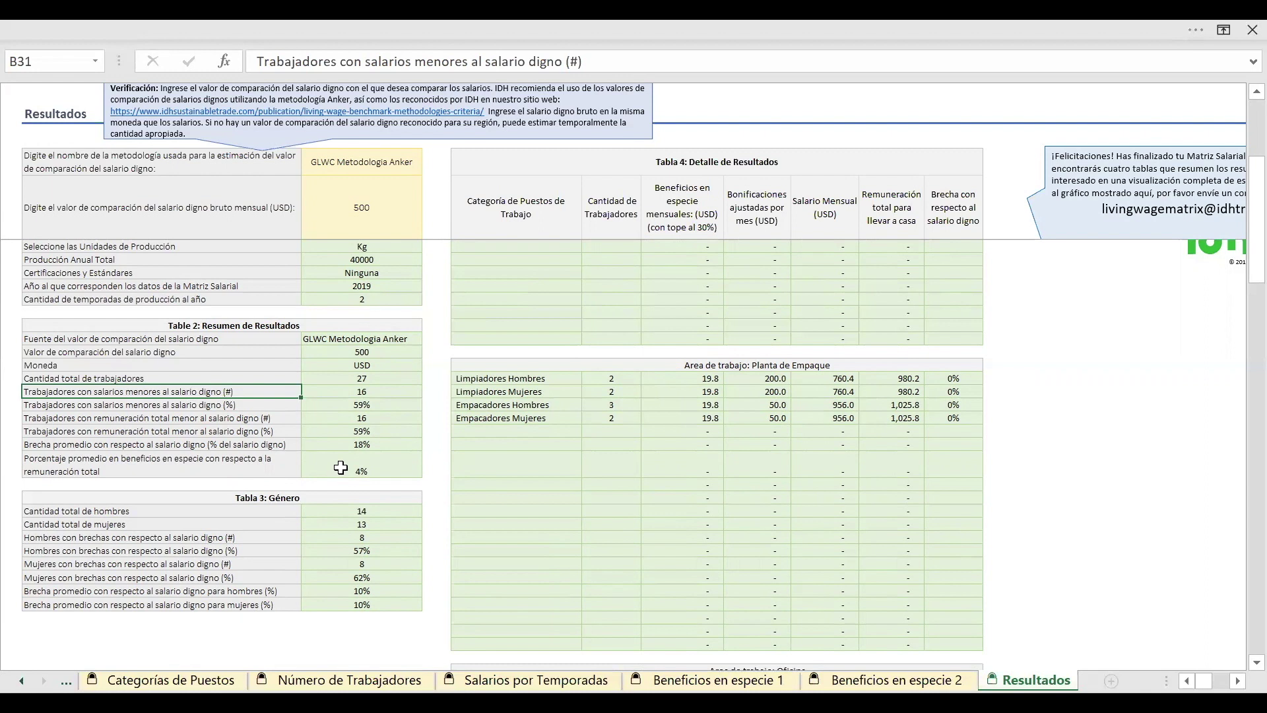
pyautogui.click(348, 392)
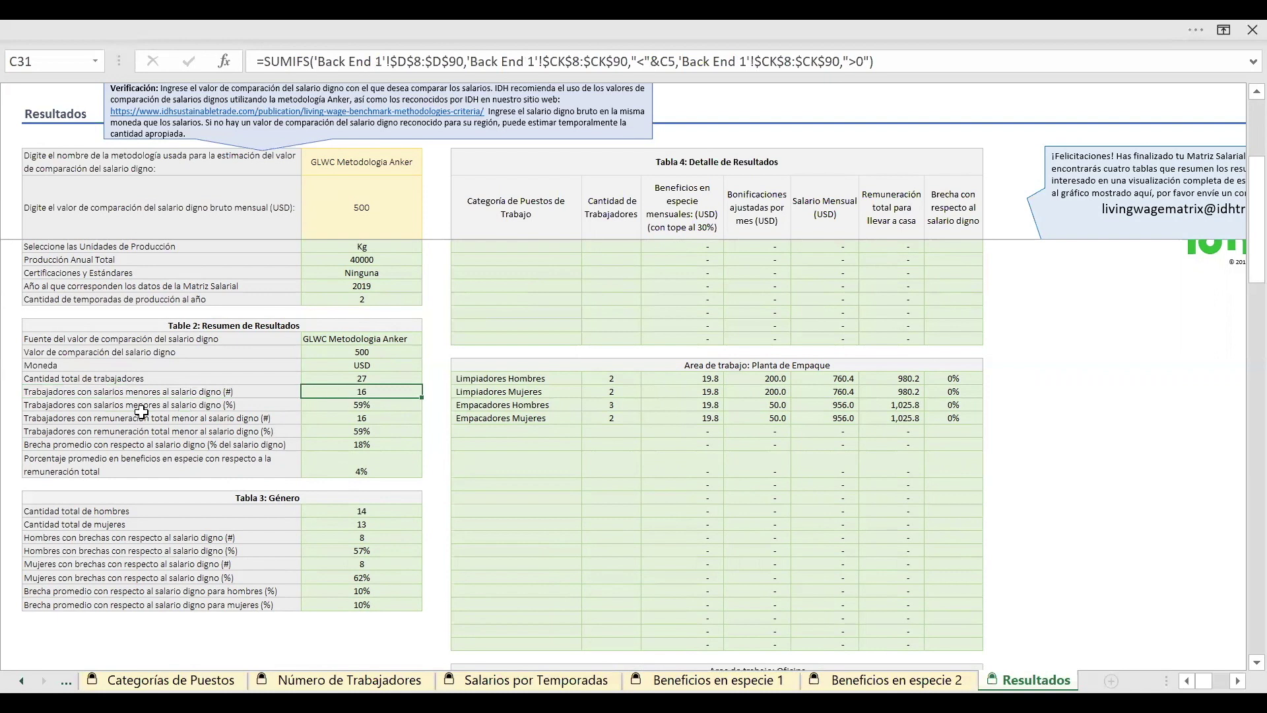
pyautogui.click(213, 407)
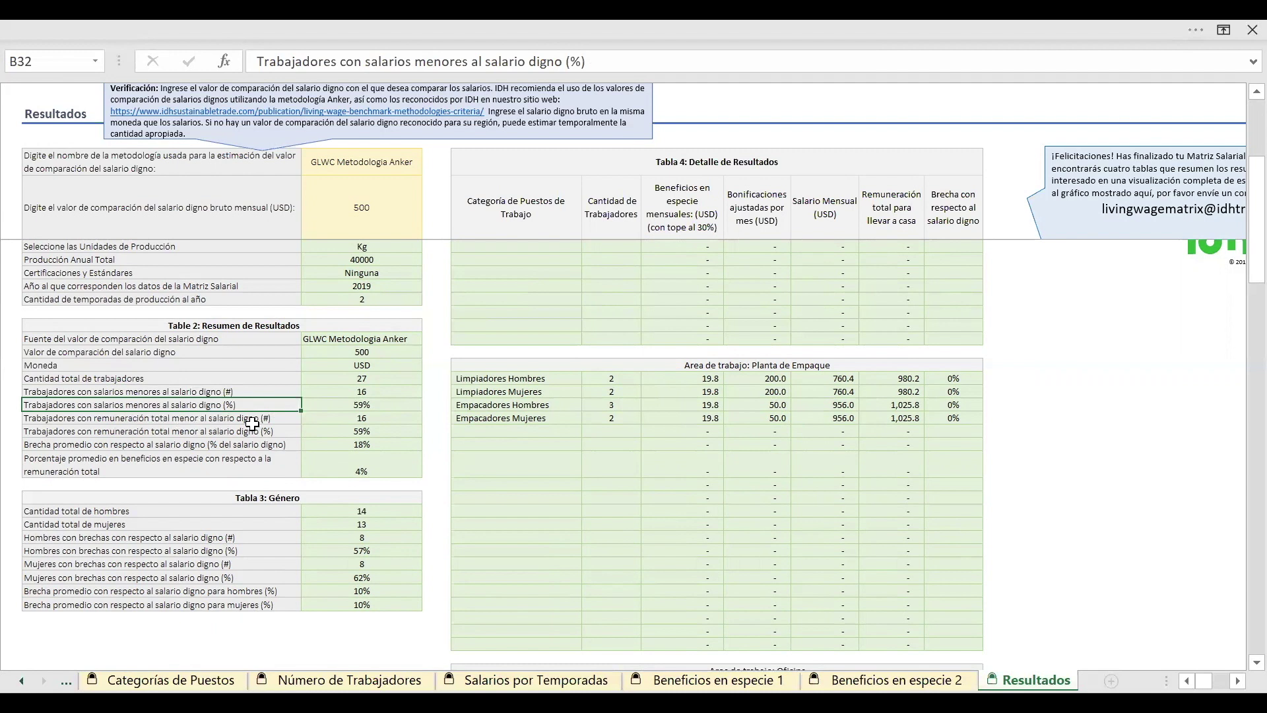
pyautogui.click(175, 419)
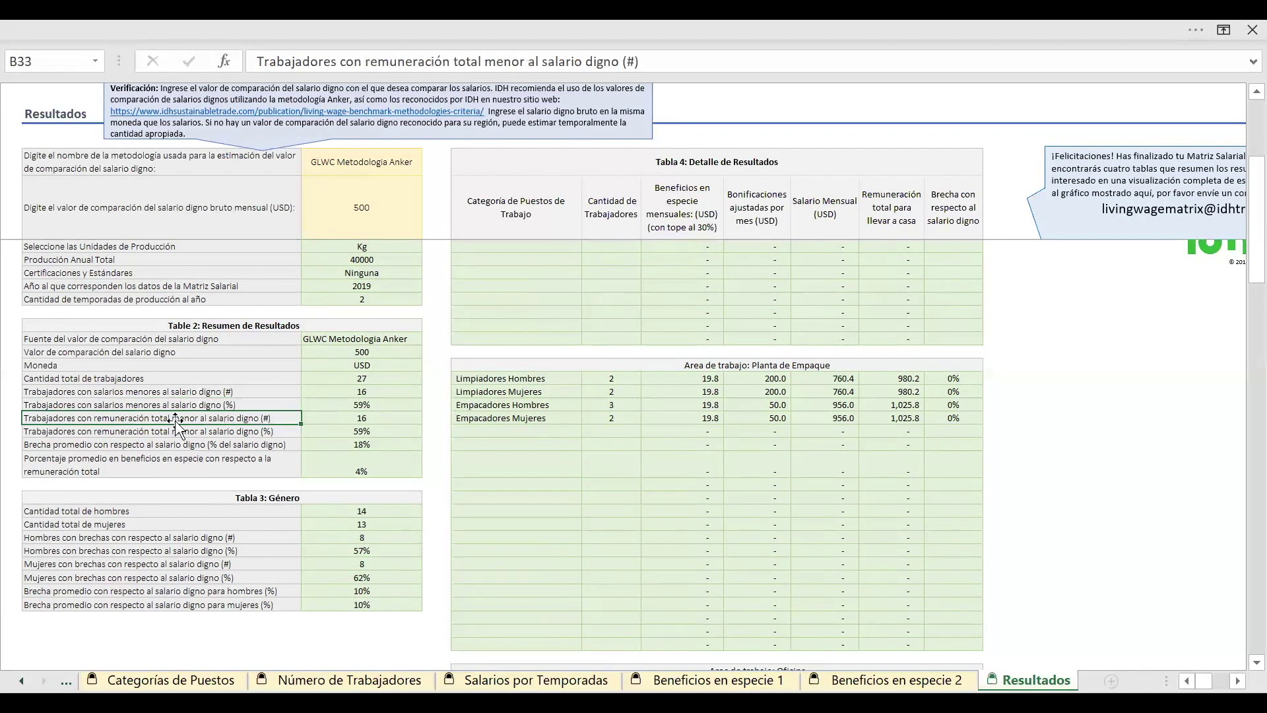
pyautogui.click(373, 417)
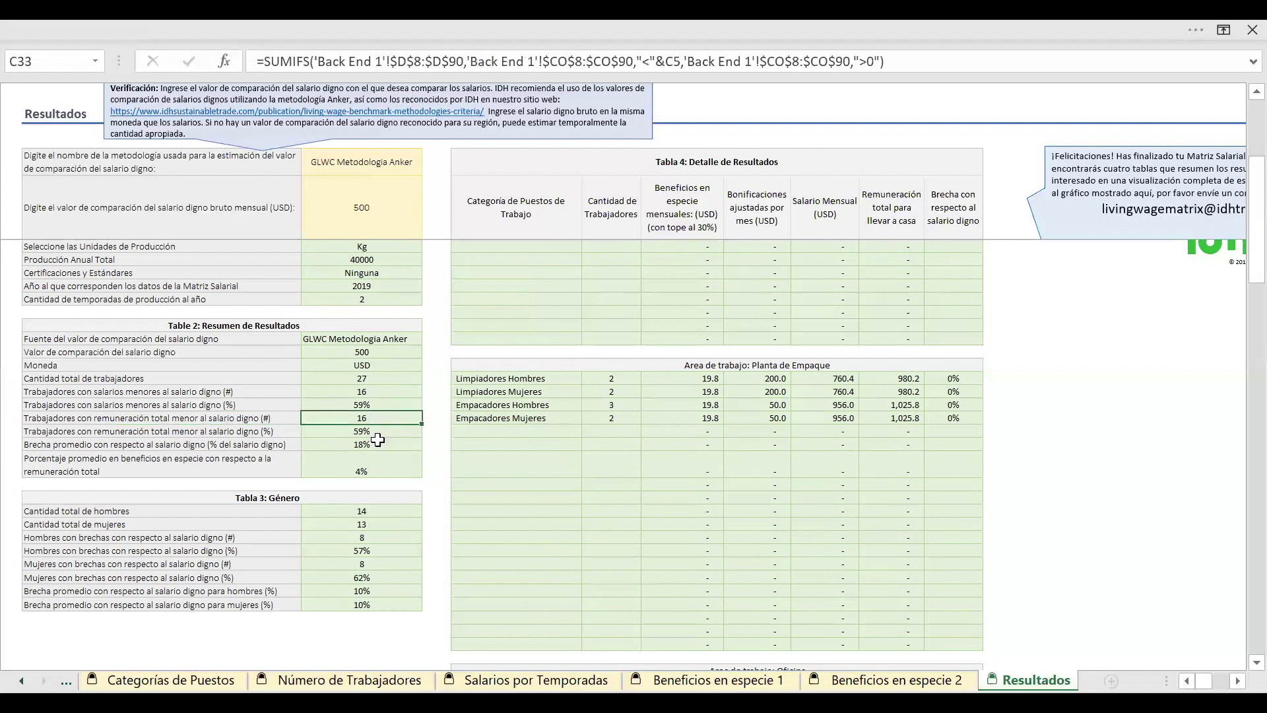
pyautogui.click(104, 444)
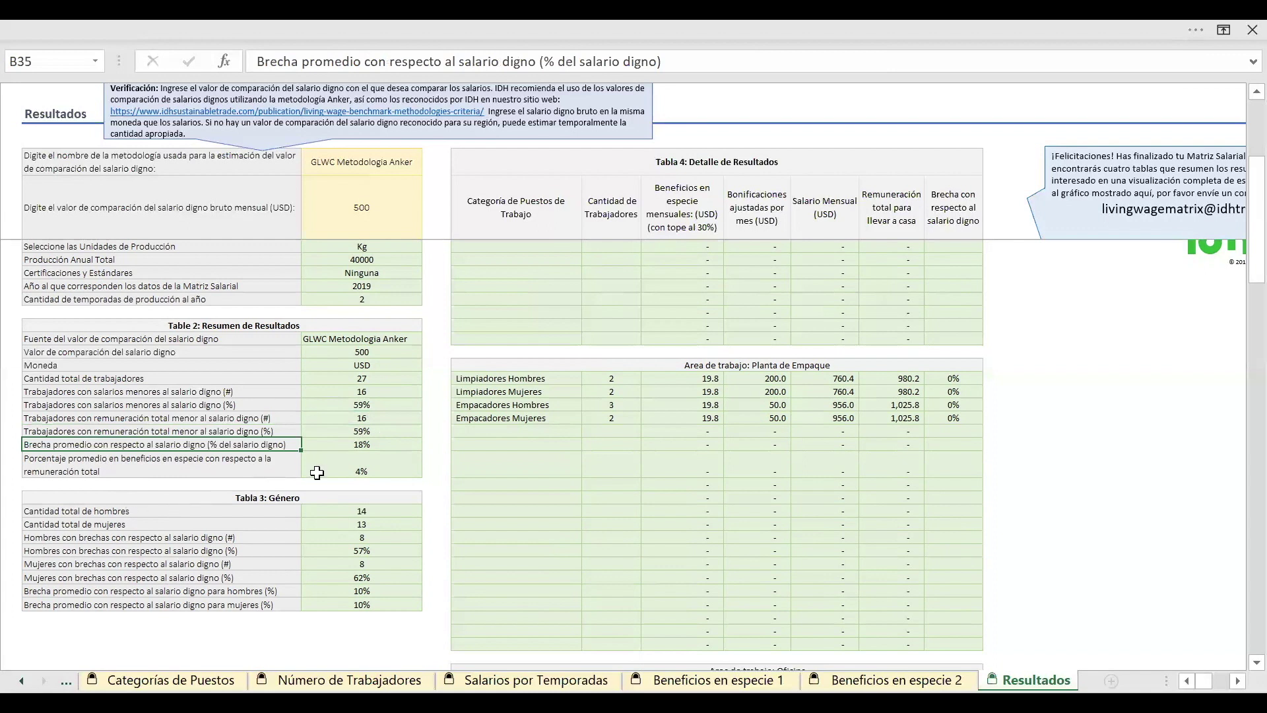
pyautogui.click(384, 447)
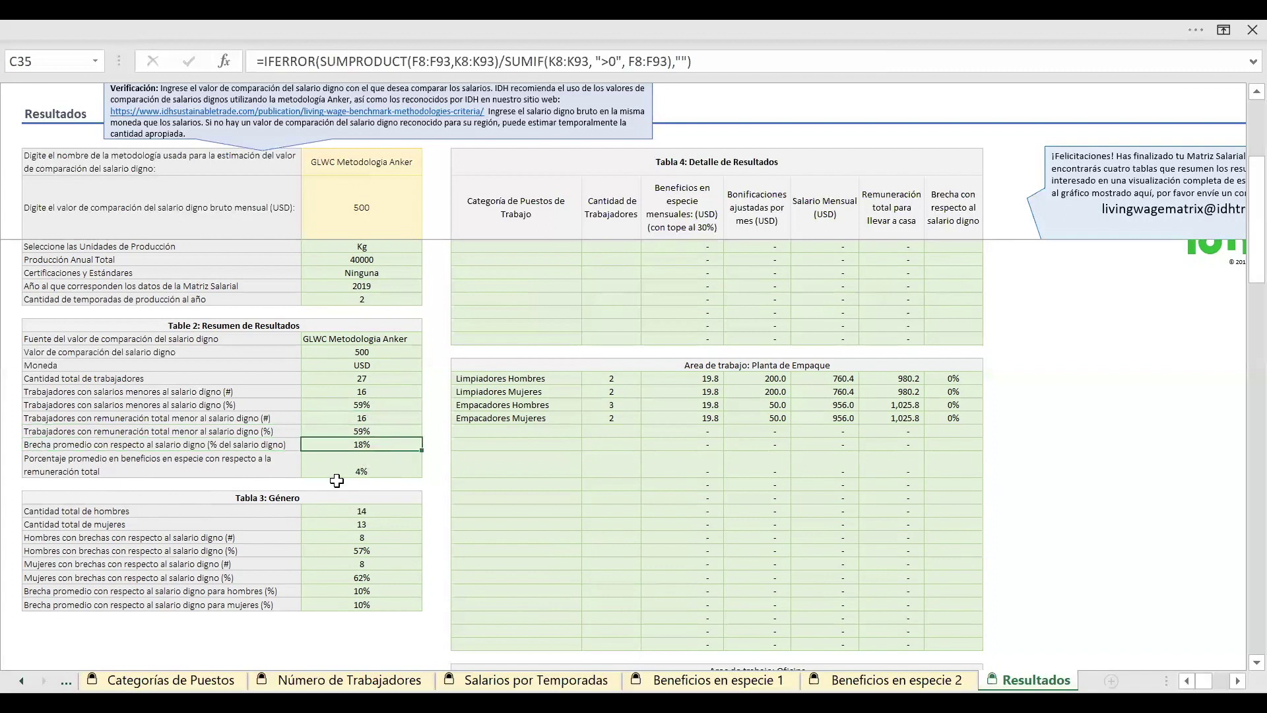
pyautogui.click(154, 473)
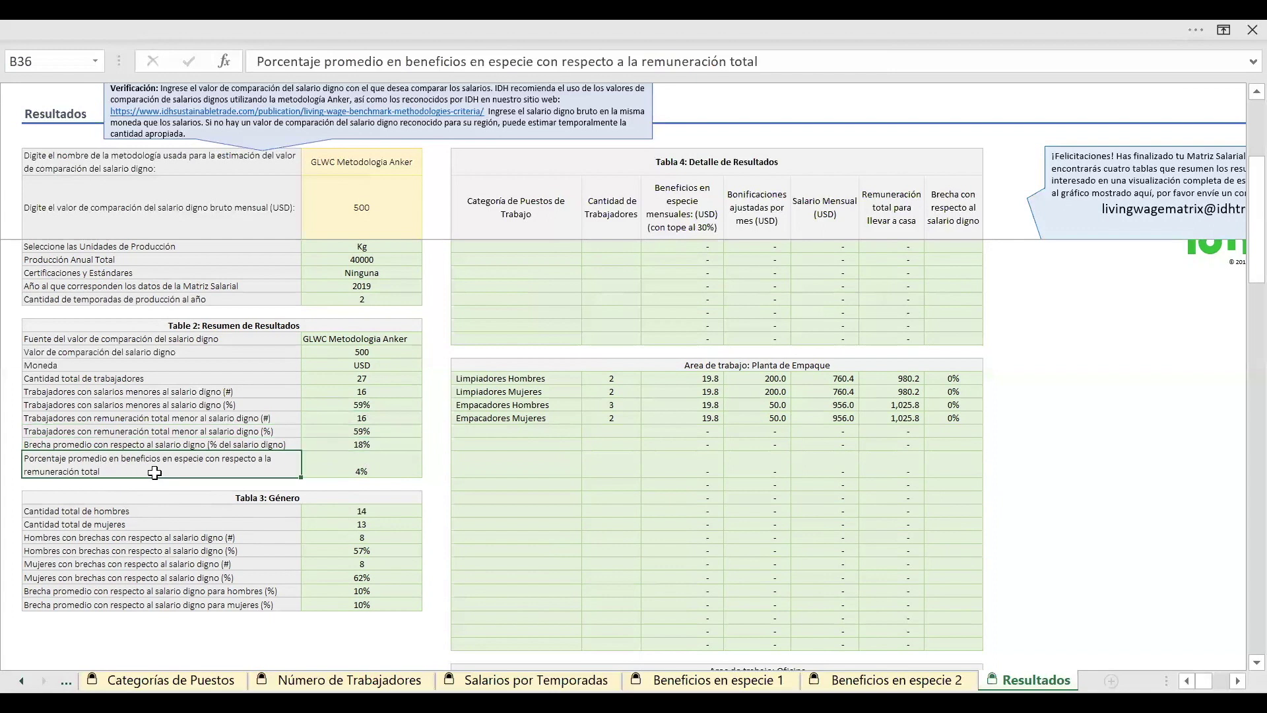
pyautogui.click(389, 466)
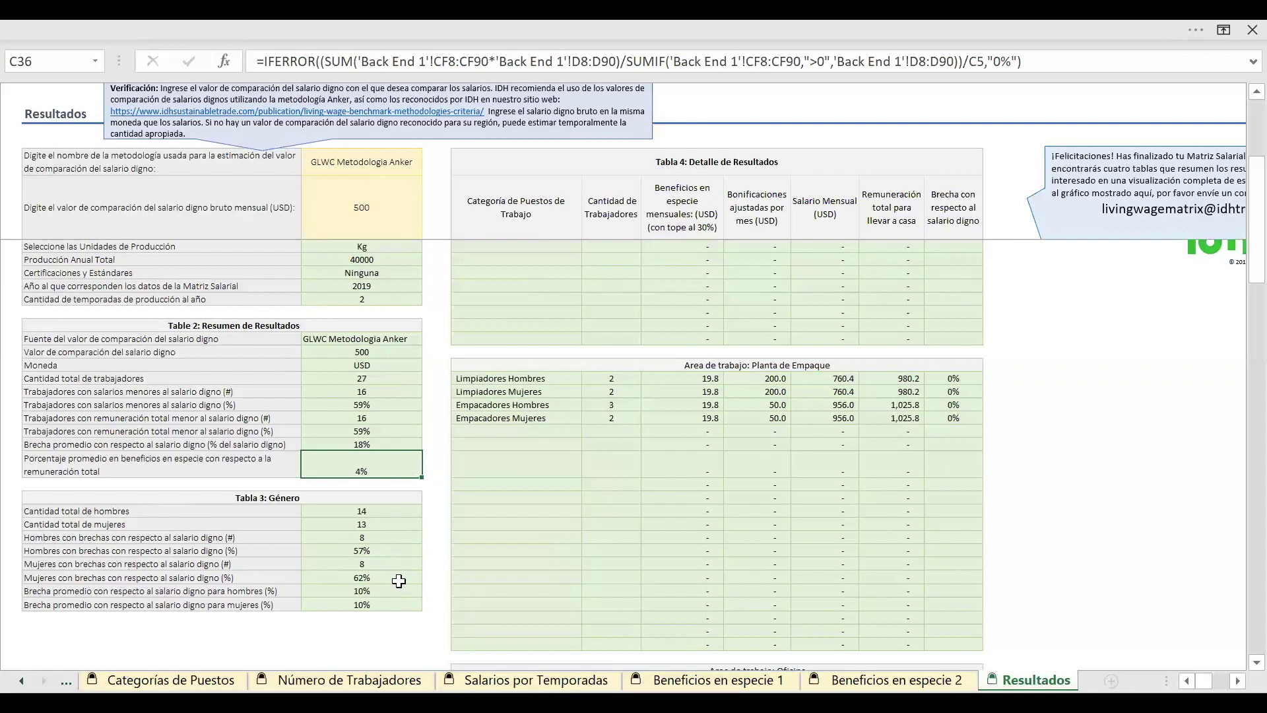
pyautogui.moveTo(1237, 256); pyautogui.dragTo(1238, 150)
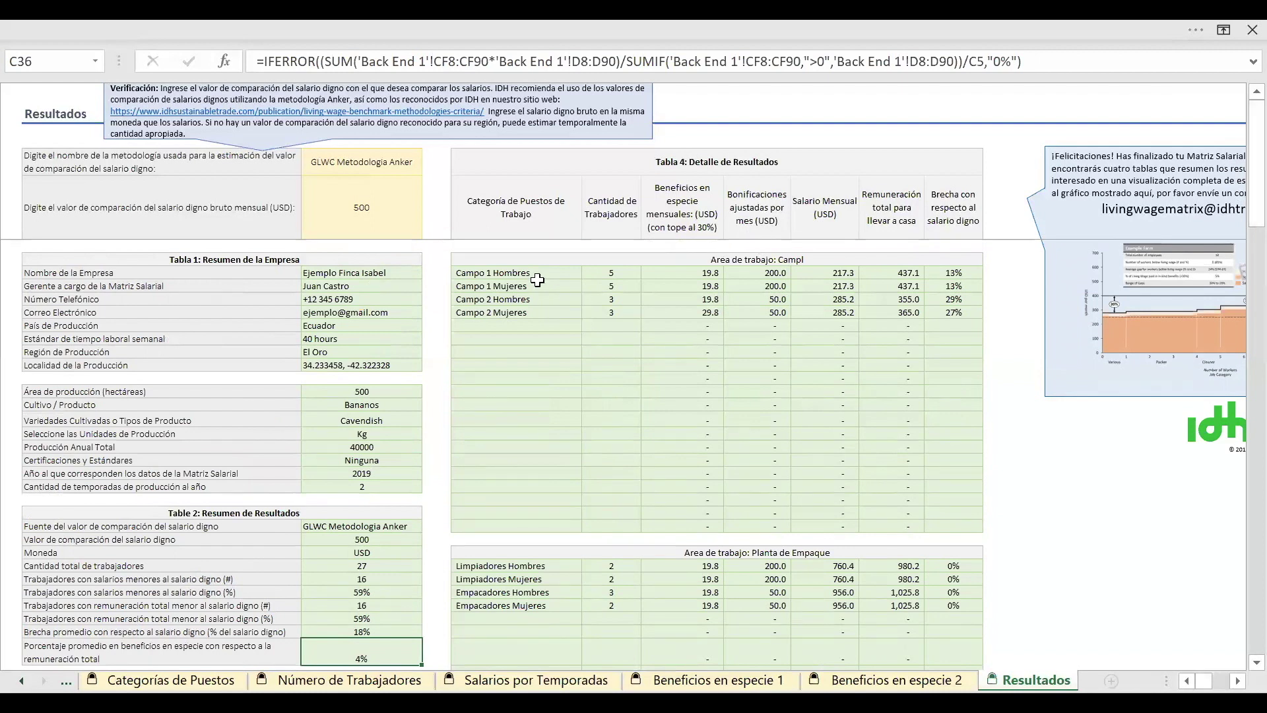
pyautogui.click(538, 200)
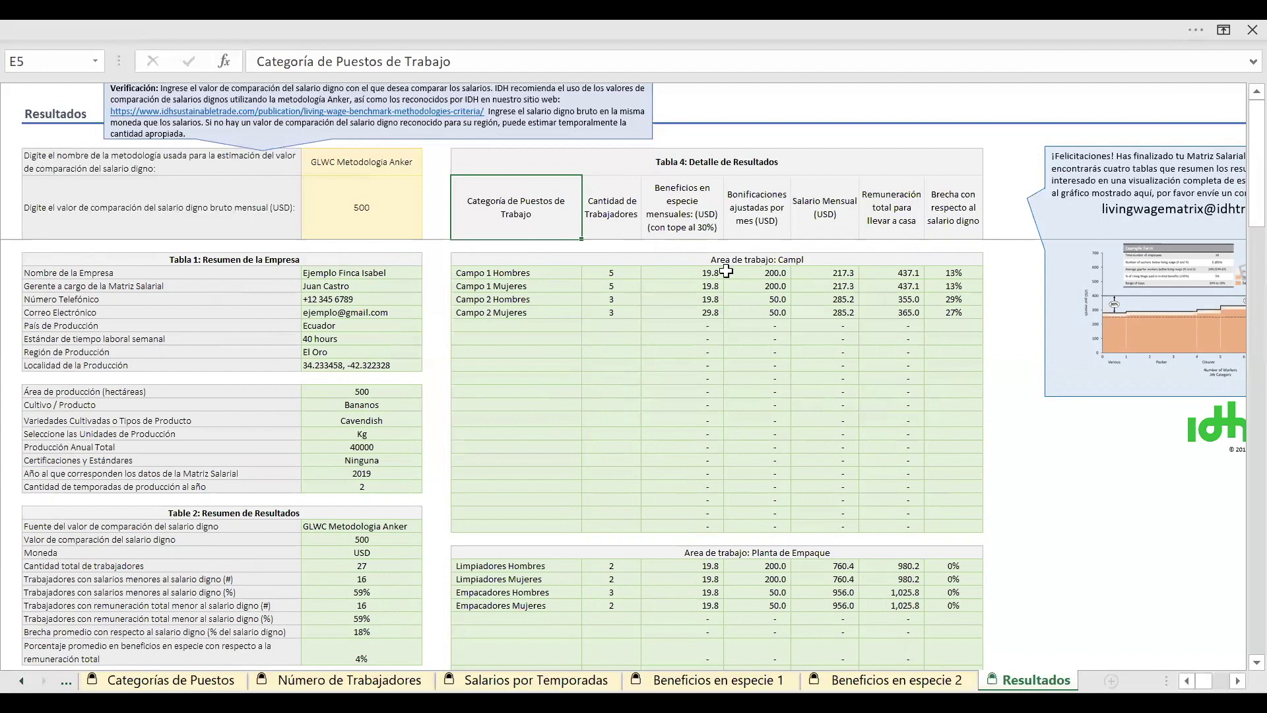
pyautogui.click(552, 272)
pyautogui.click(549, 285)
pyautogui.click(549, 302)
pyautogui.click(550, 324)
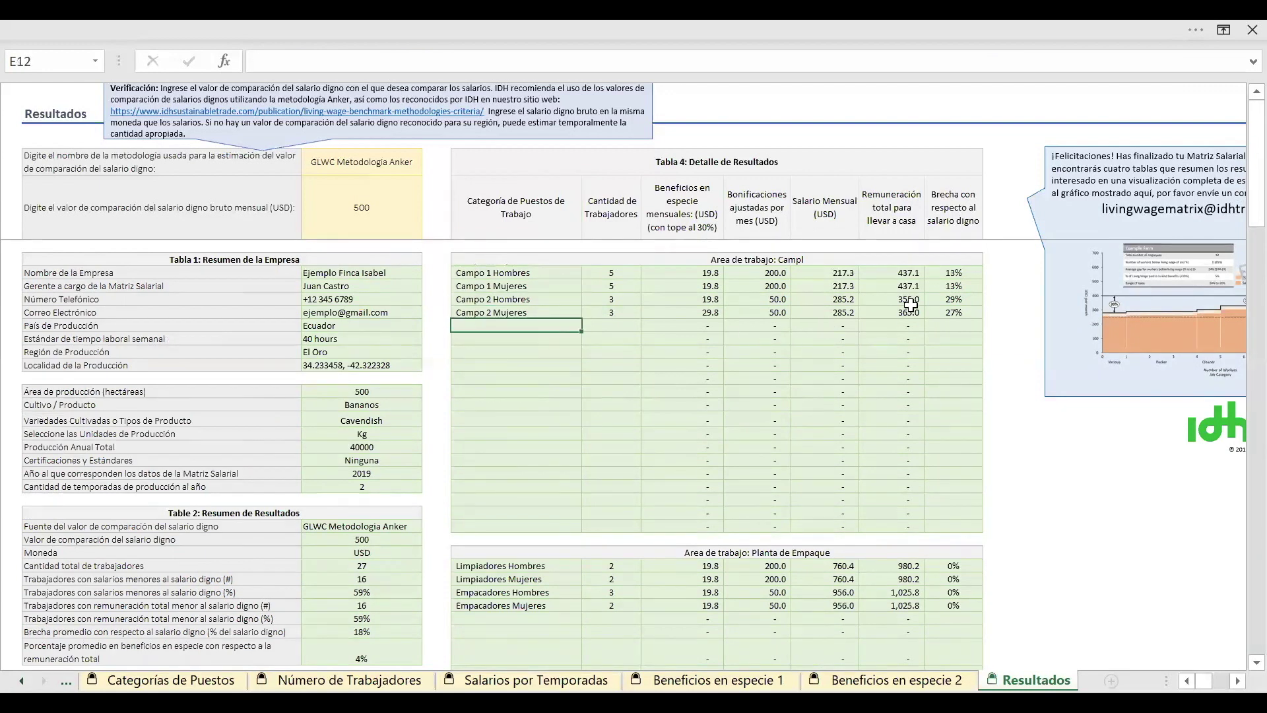
pyautogui.click(963, 273)
pyautogui.click(963, 285)
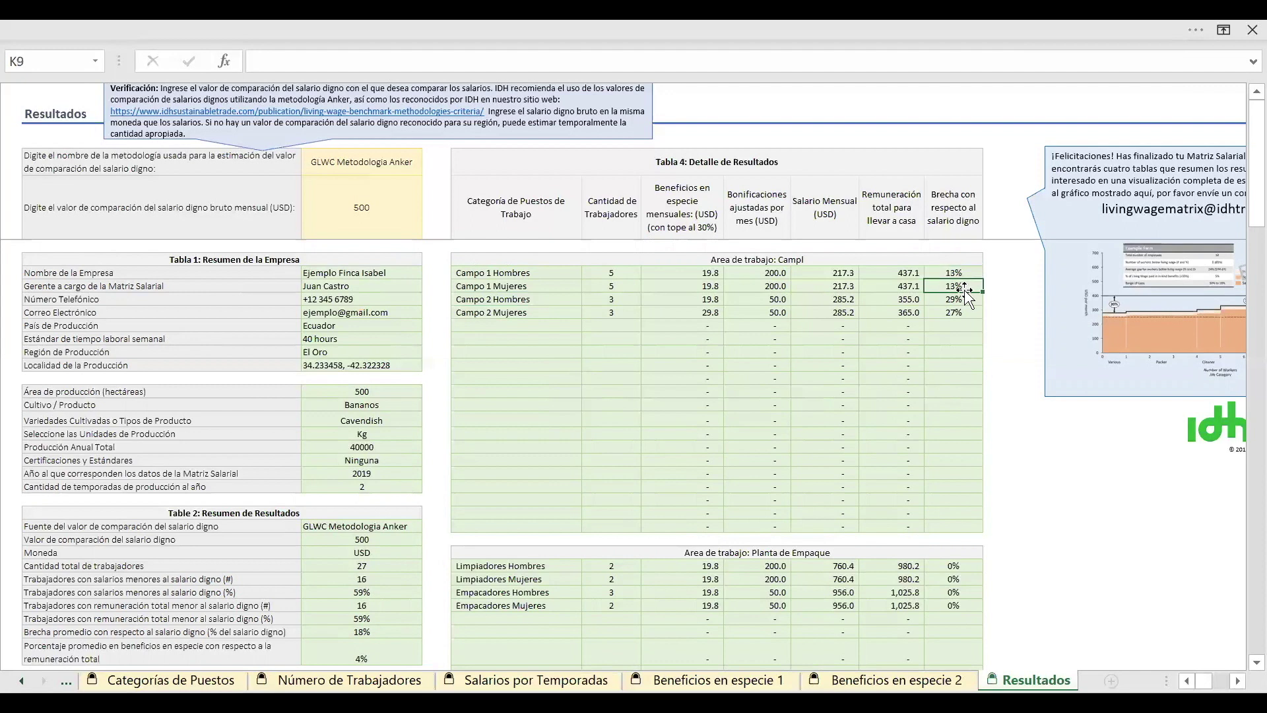
pyautogui.click(965, 312)
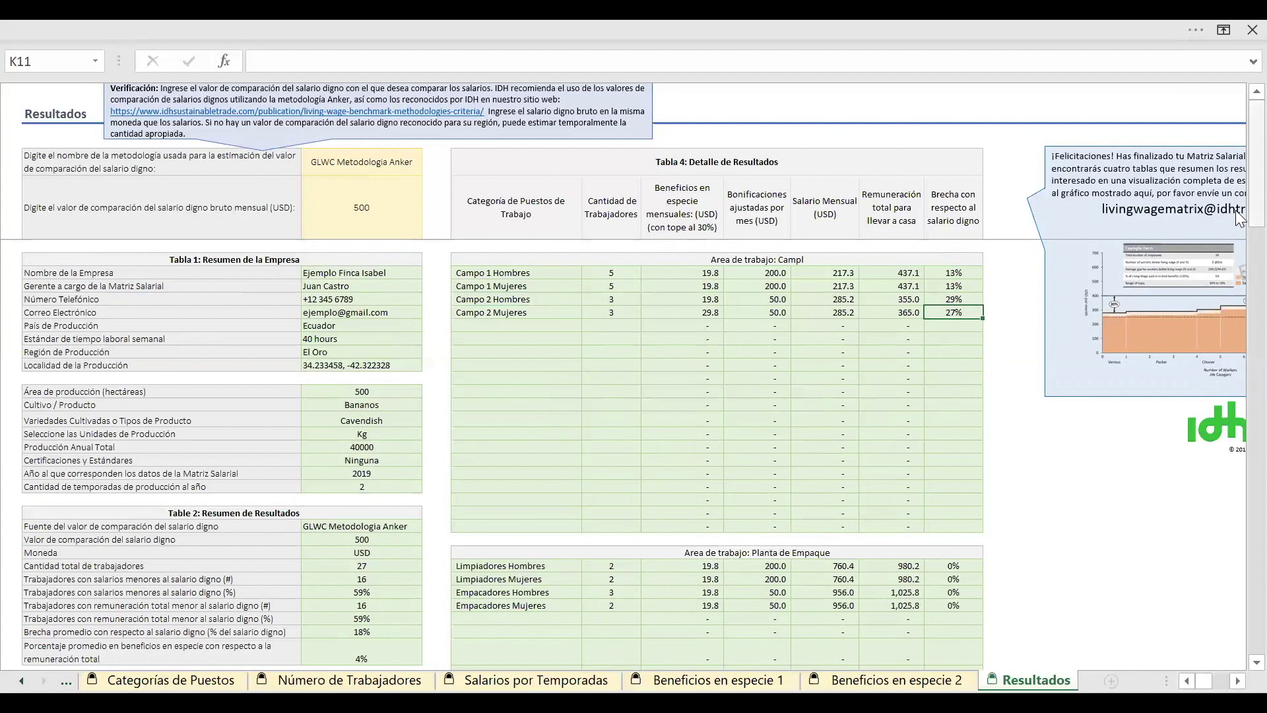
pyautogui.moveTo(1236, 209); pyautogui.dragTo(1238, 356)
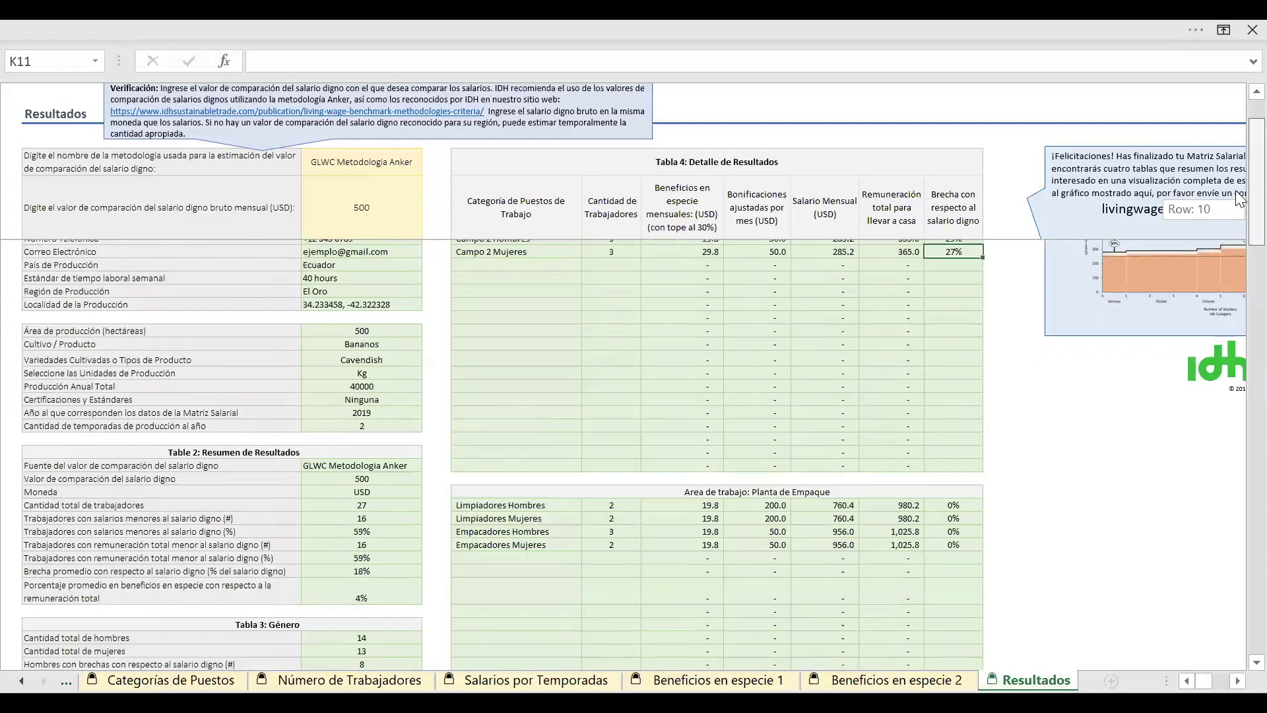
pyautogui.moveTo(1238, 356); pyautogui.dragTo(1241, 170)
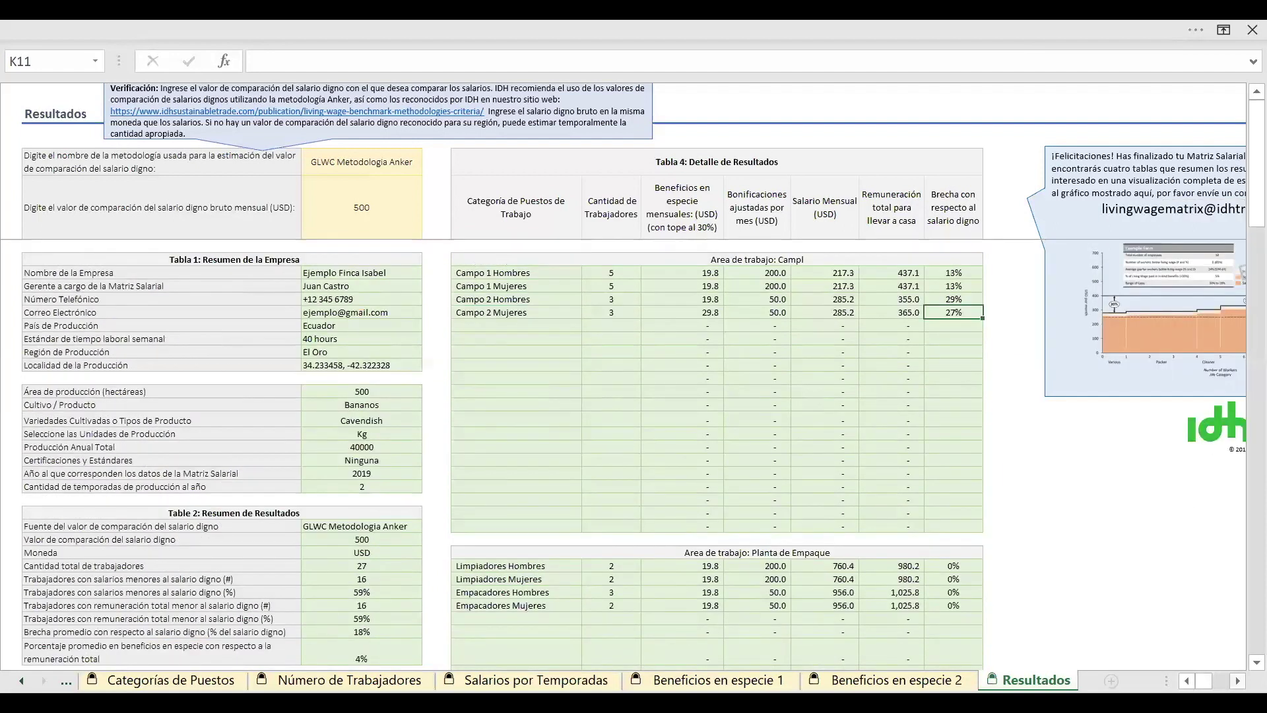
pyautogui.hscroll(1, 624, 386)
# Advance the slideshow past the wage chart to slide 15, 'Compartiendo aprendizajes'
pyautogui.hscroll(4, 624, 386)
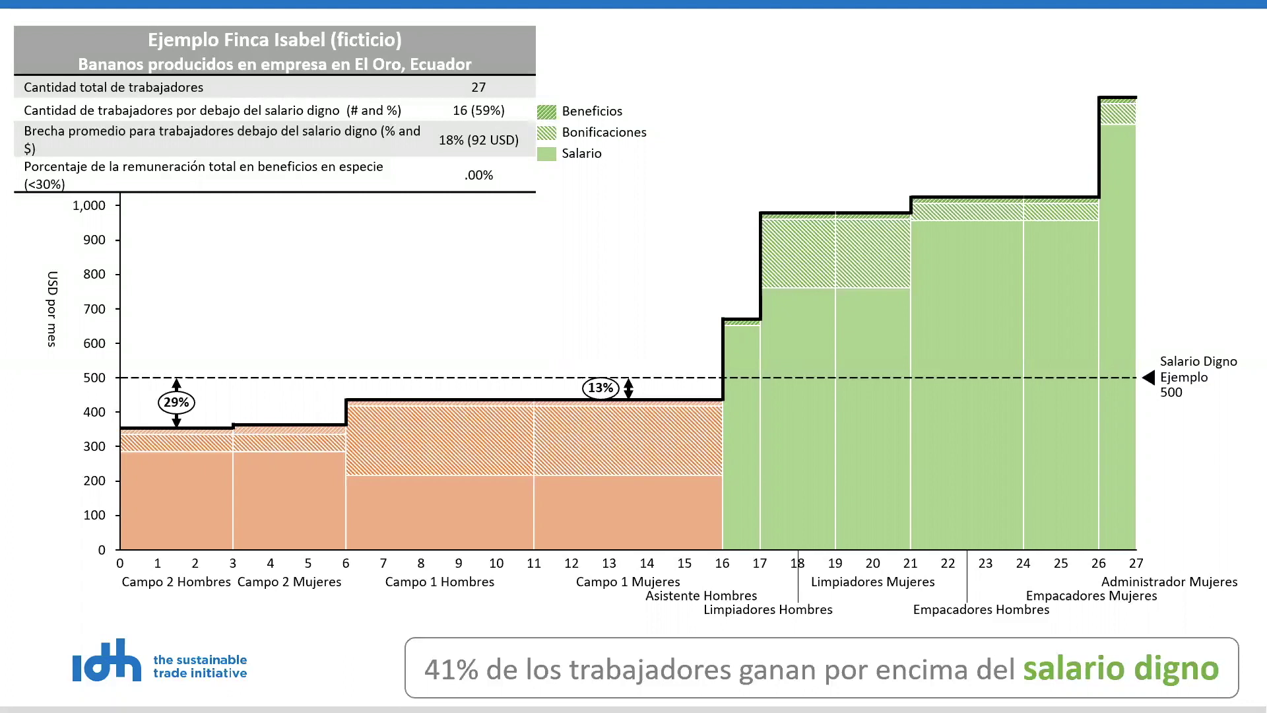
pyautogui.moveTo(60, 693)
pyautogui.press('Right')
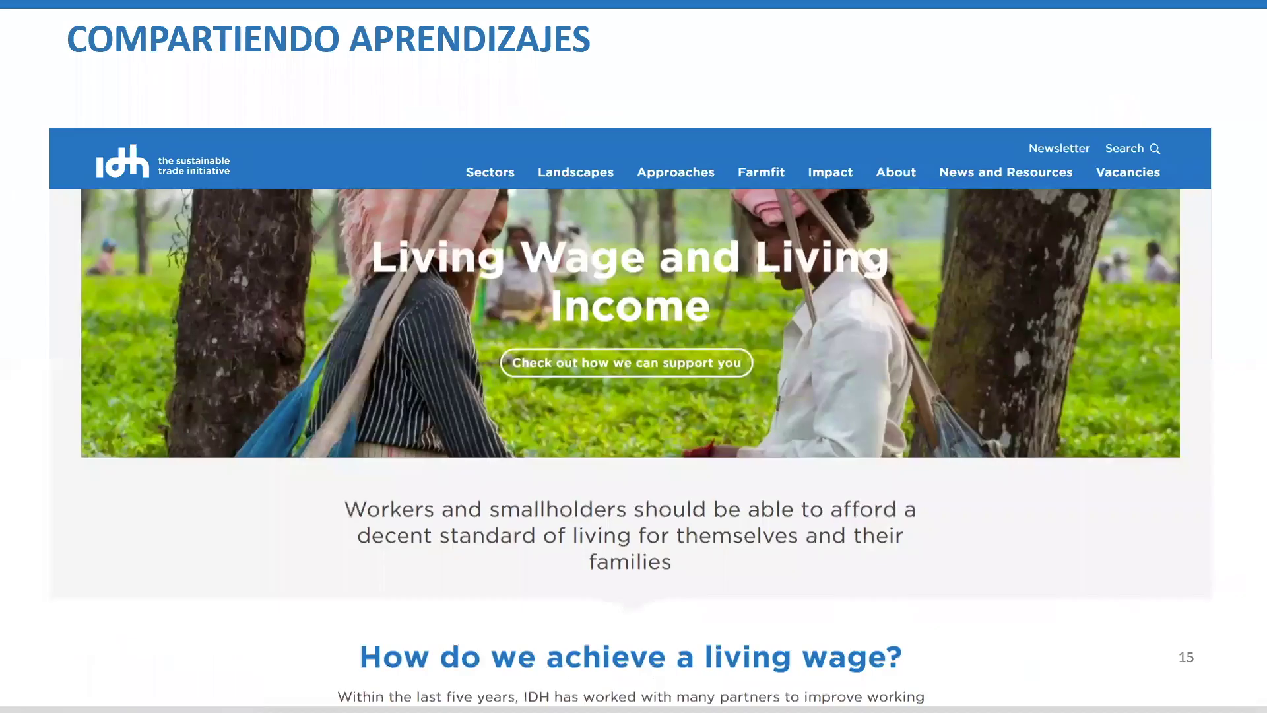